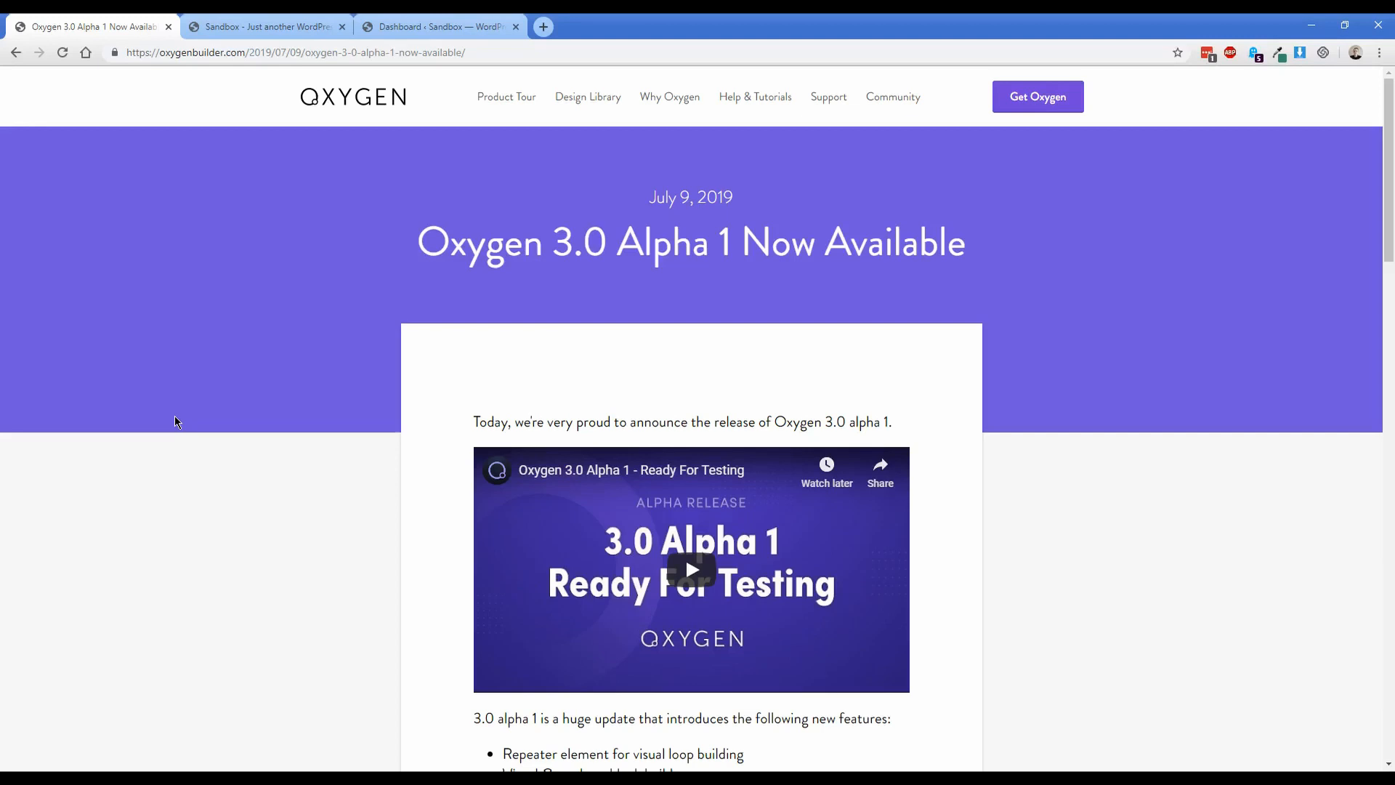
scroll(176, 422, "down", 5)
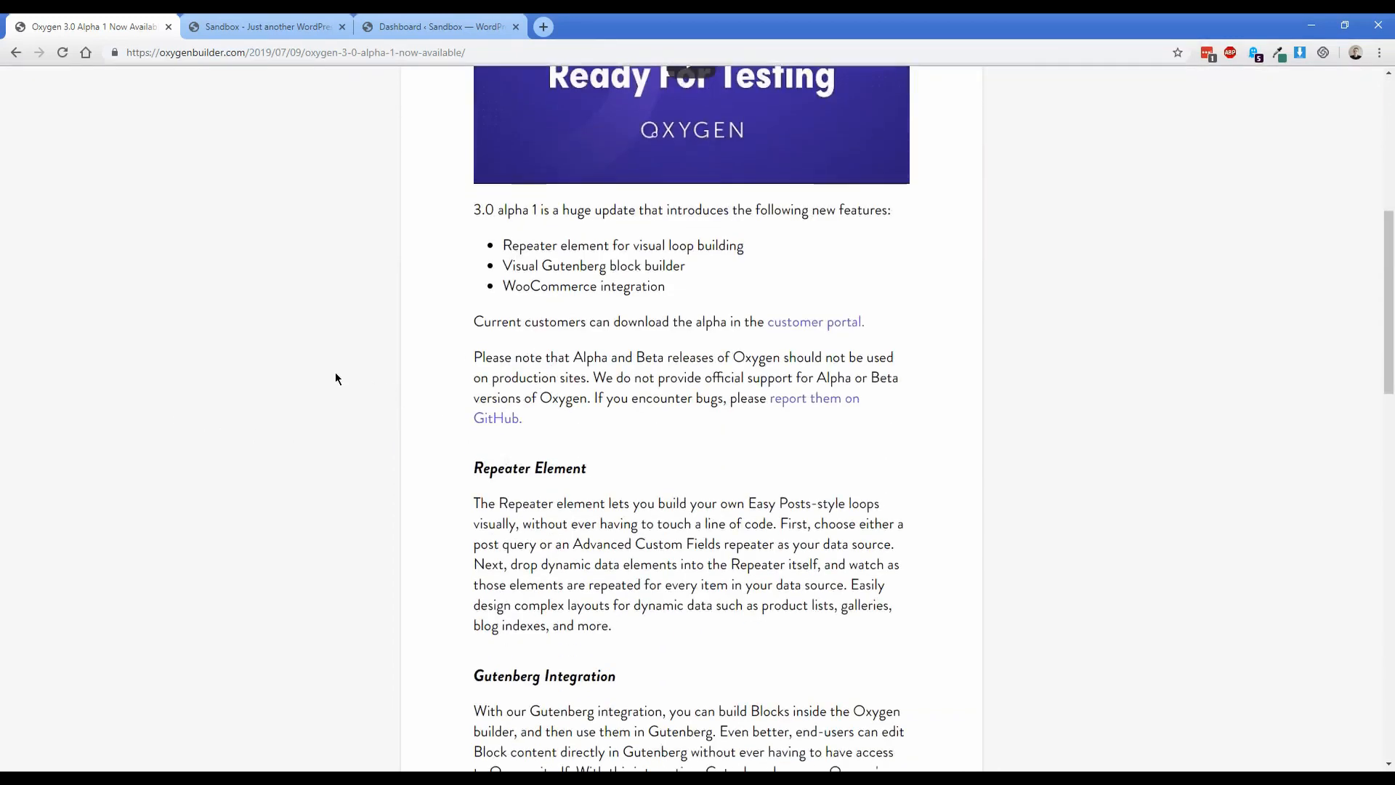
scroll(332, 376, "down", 1)
scroll(330, 374, "down", 2)
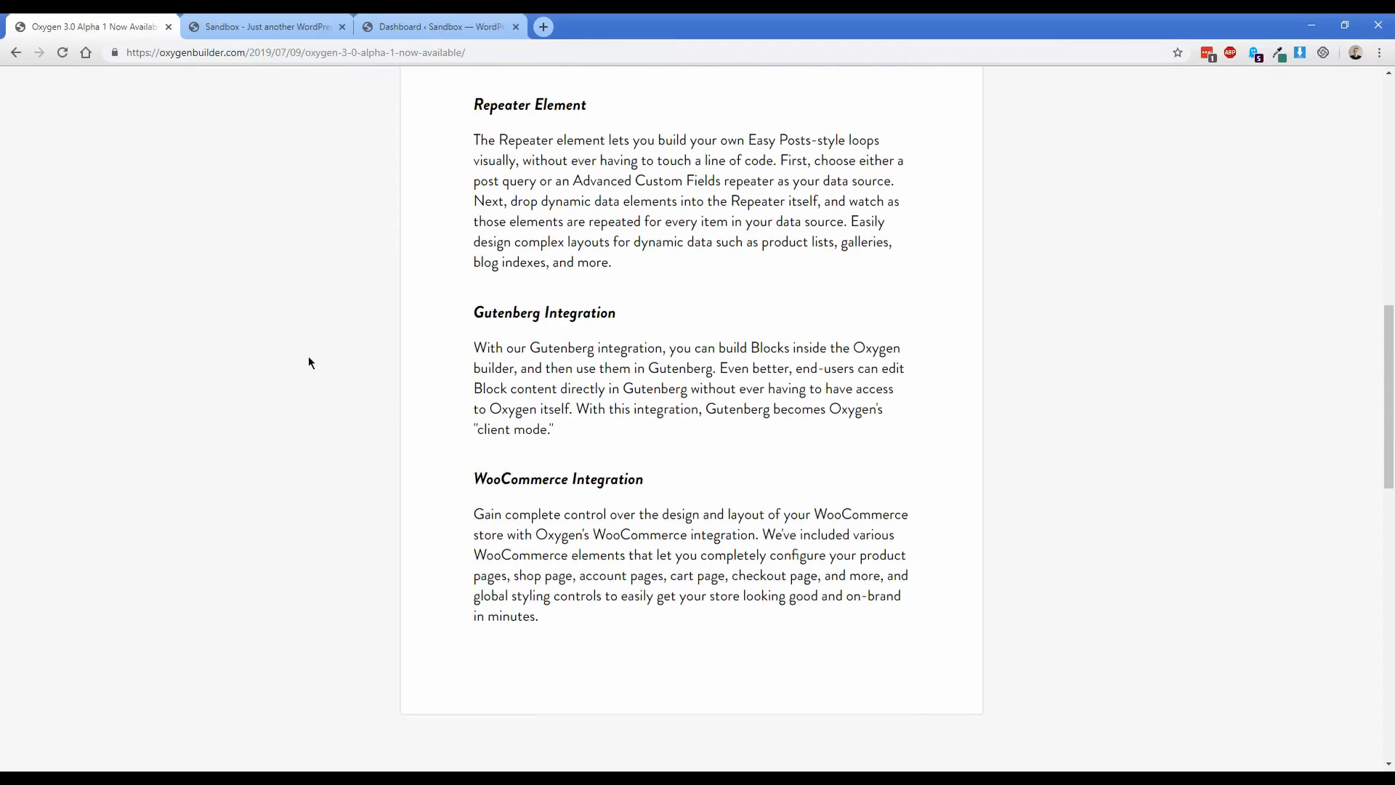
scroll(271, 349, "up", 10)
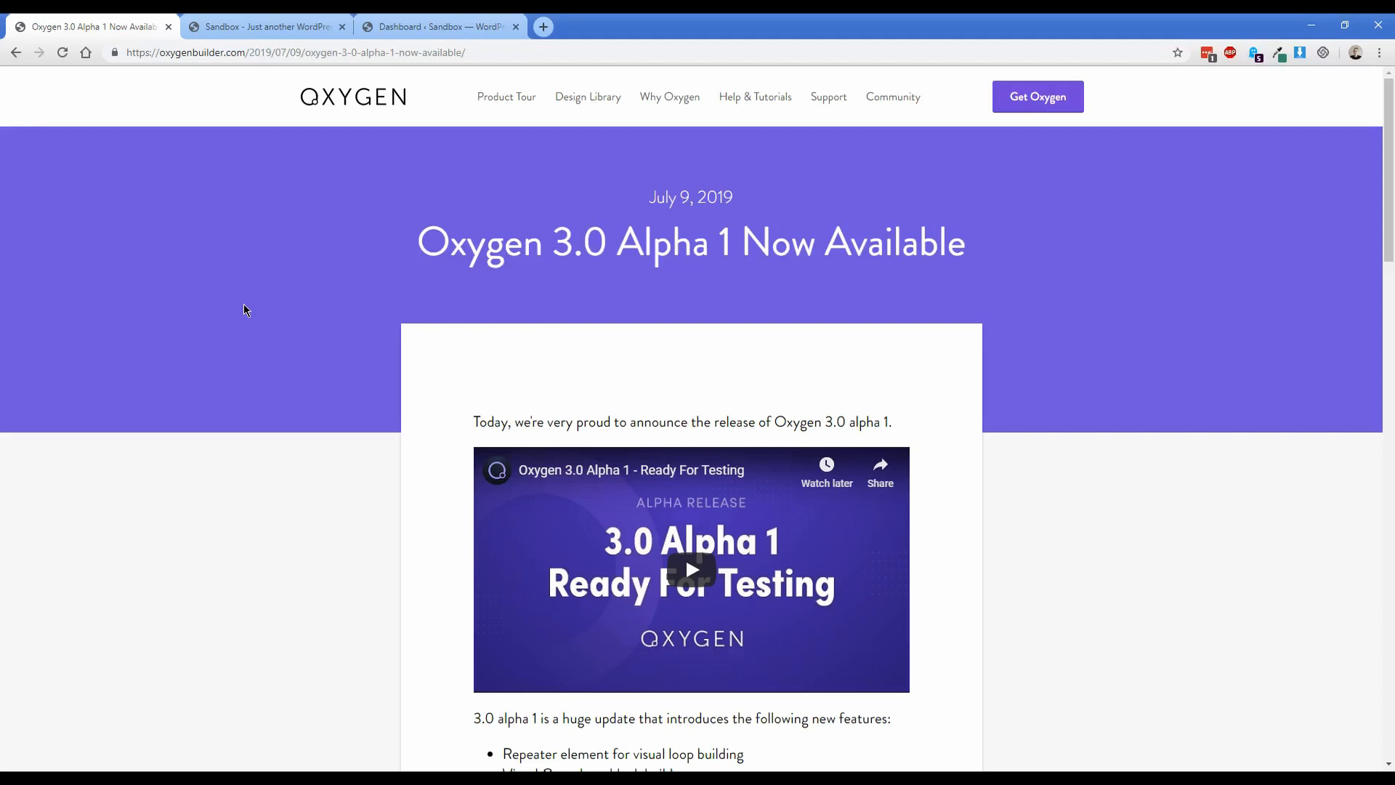
- Close the Oxygen blog and Sandbox home tabs, leaving the WordPress dashboard
left_click(245, 27)
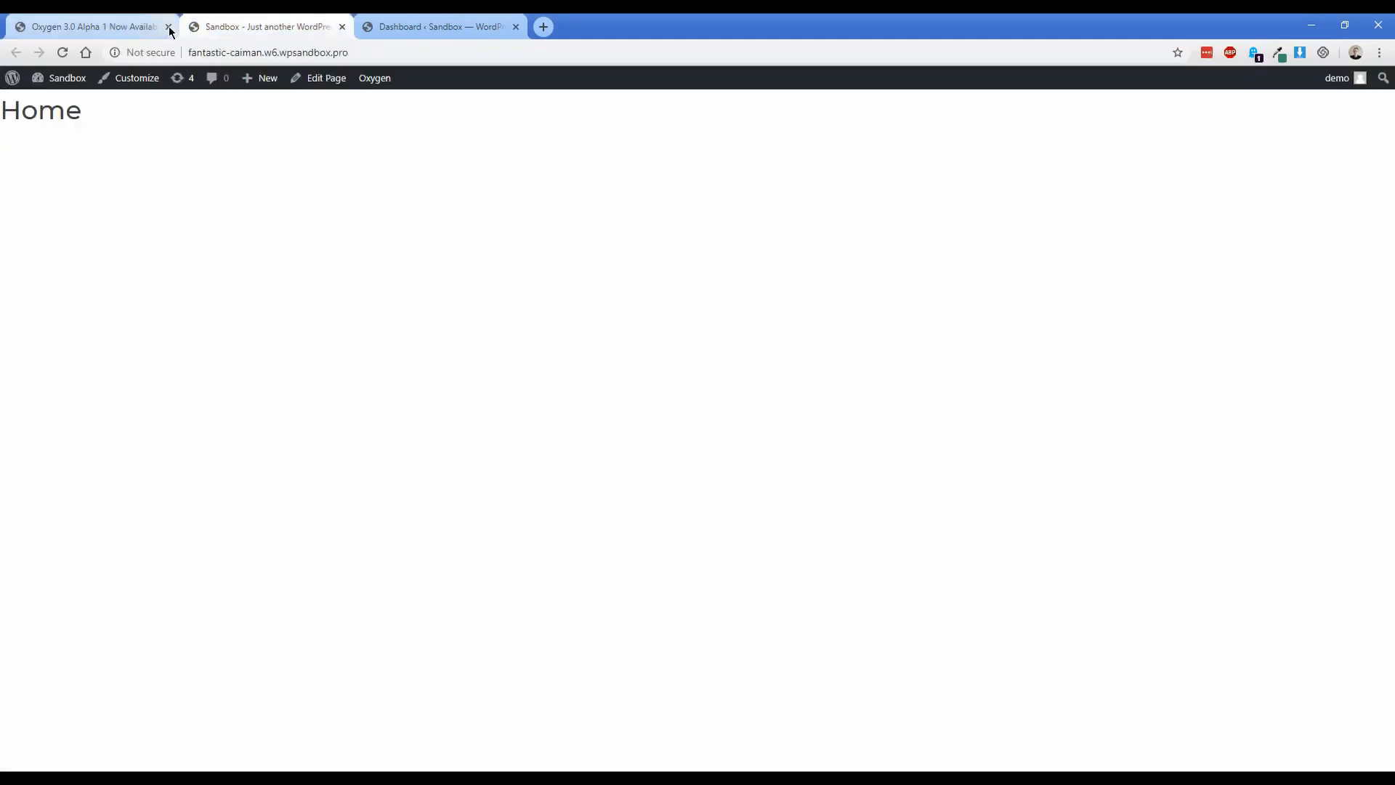
left_click(140, 26)
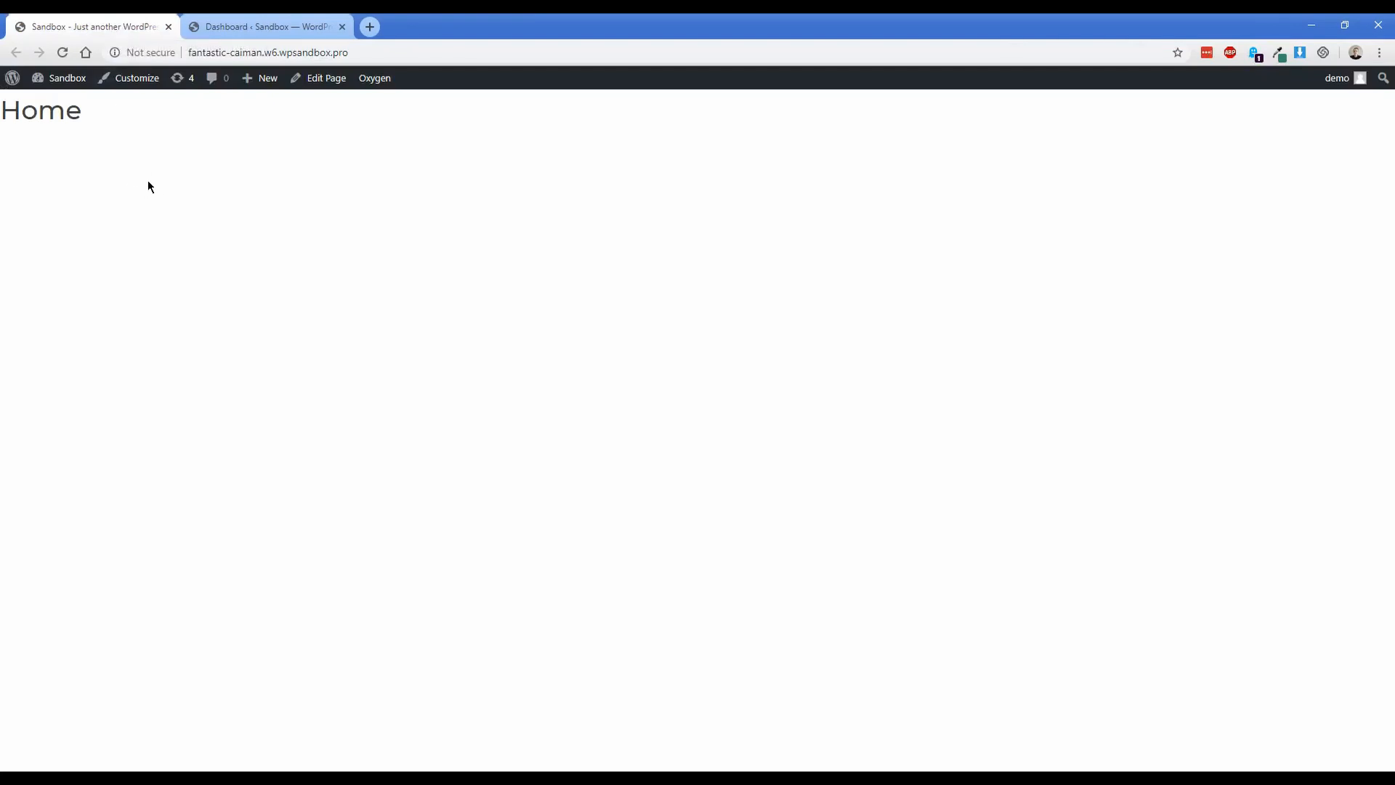
left_click(217, 27)
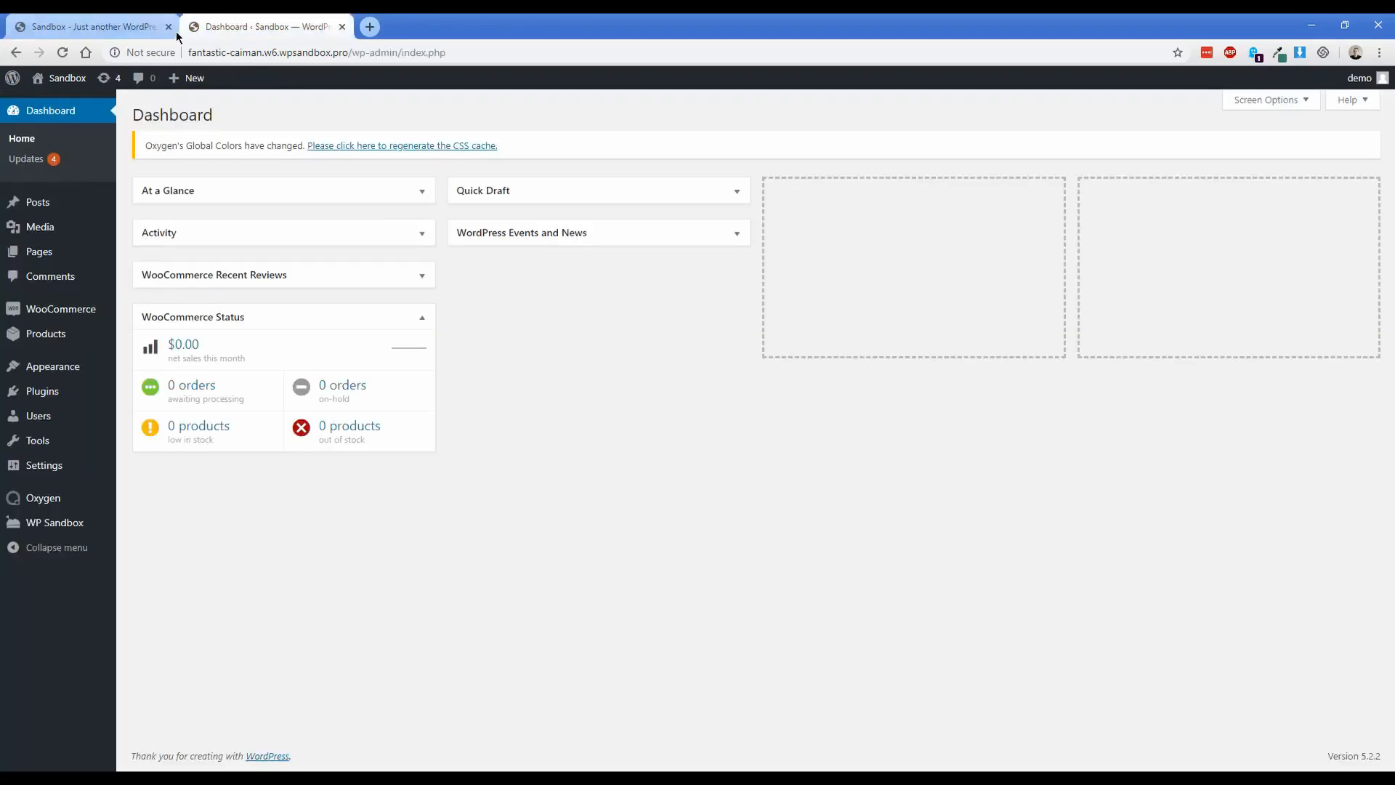
left_click(169, 27)
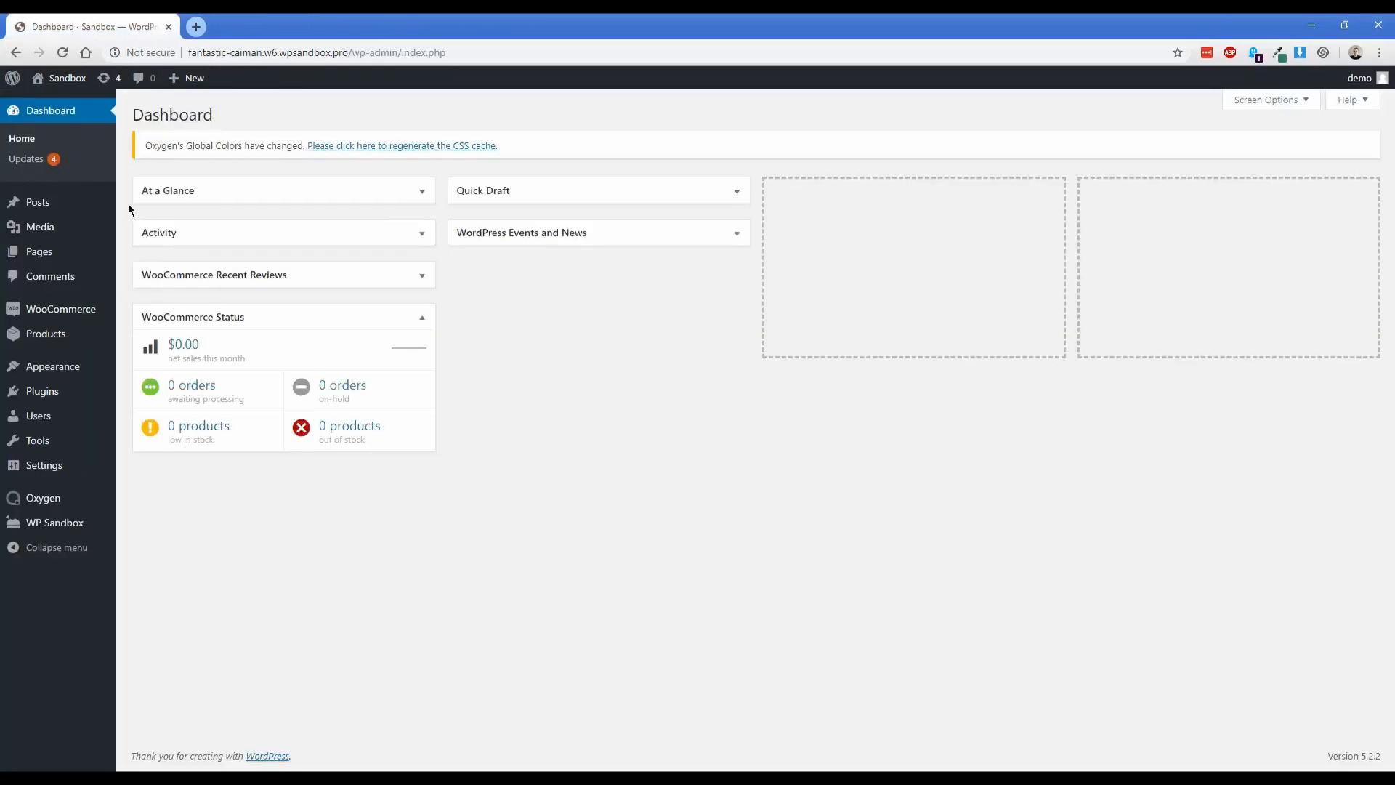
- Show the installed plugins list and highlight the WooCommerce ALPHA plugin name
left_click(132, 398)
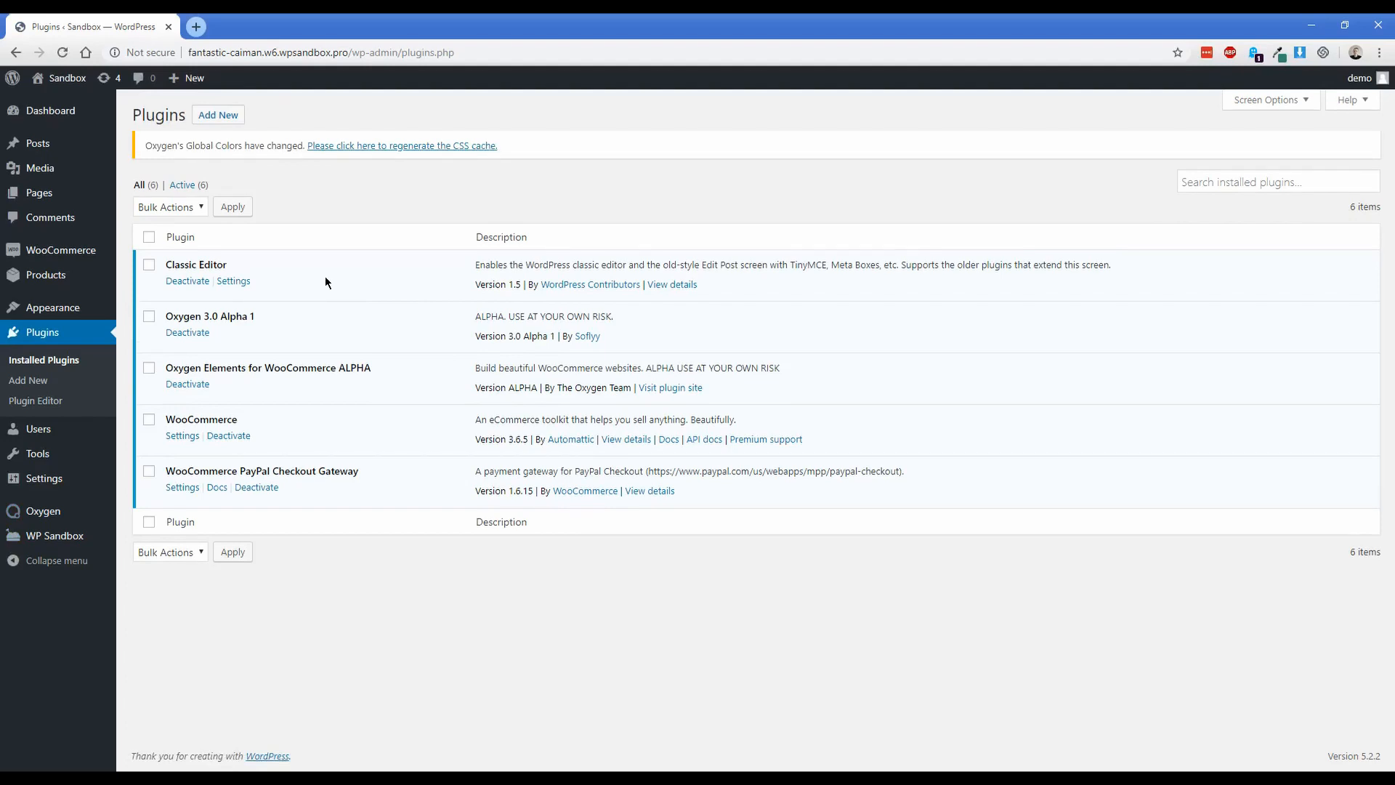
left_click_drag(273, 367, 386, 369)
left_click(355, 396)
- Show the store's product list with Amazon Alexa, Apple HomePod and Google Home
left_click(46, 275)
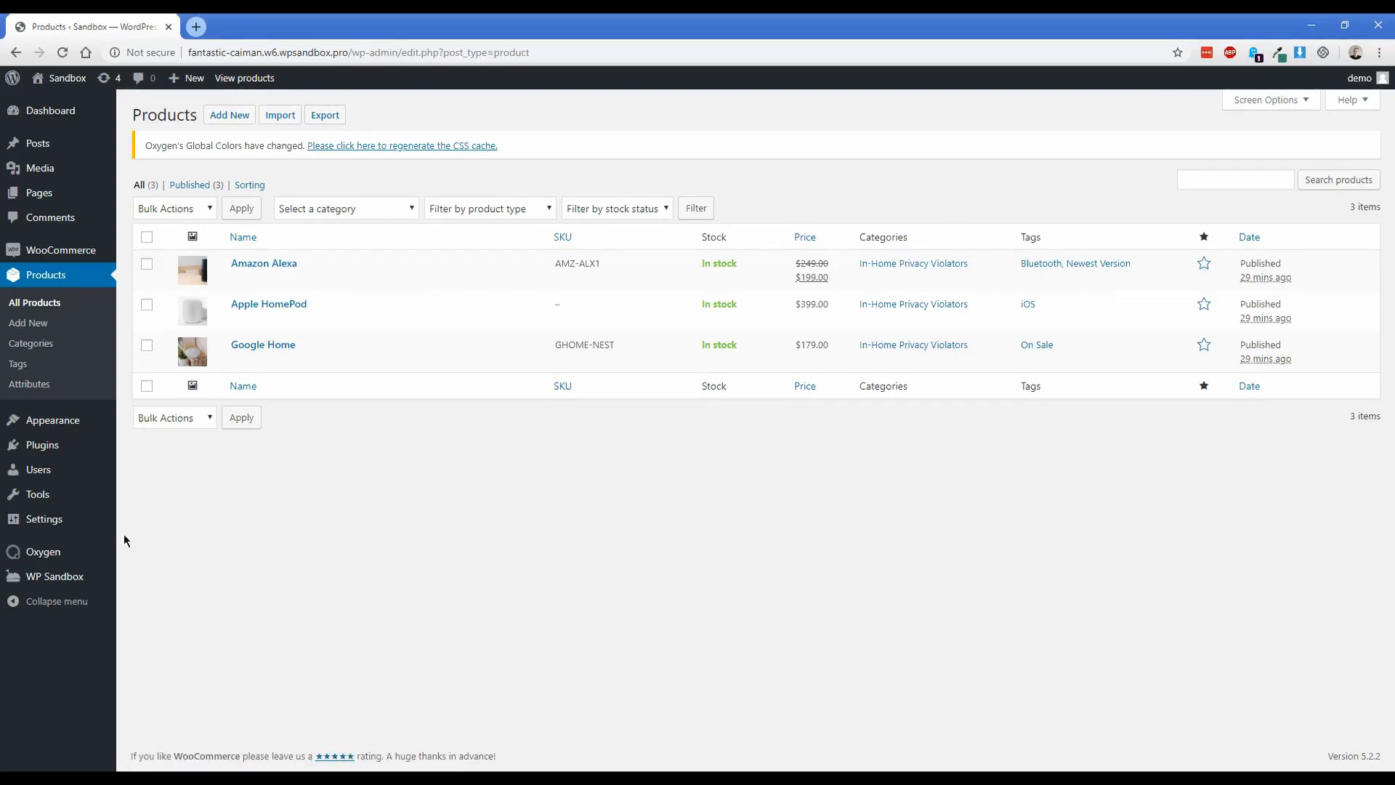
mouse_move(42, 511)
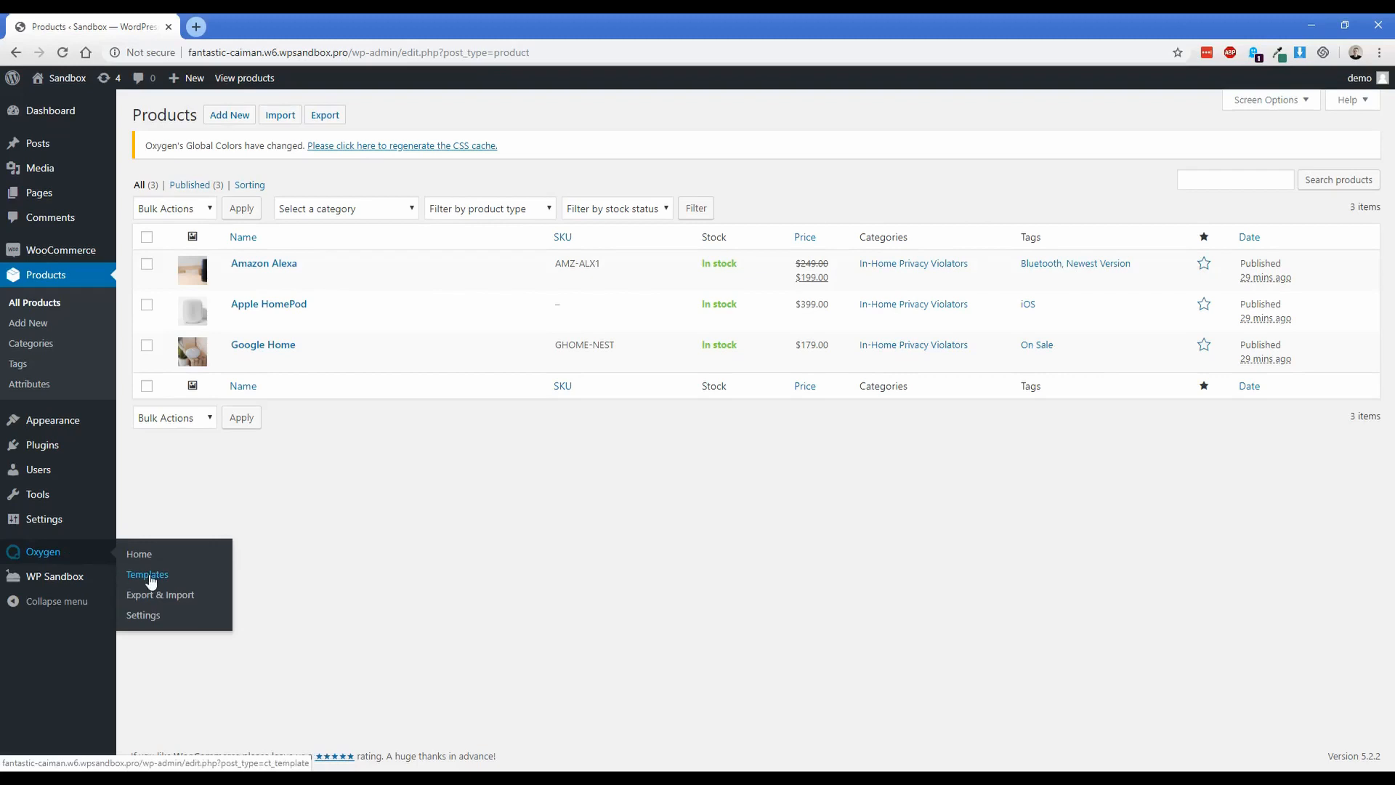
- Create the 'All page' template applied to Pages, publish it and open it in Oxygen
left_click(144, 578)
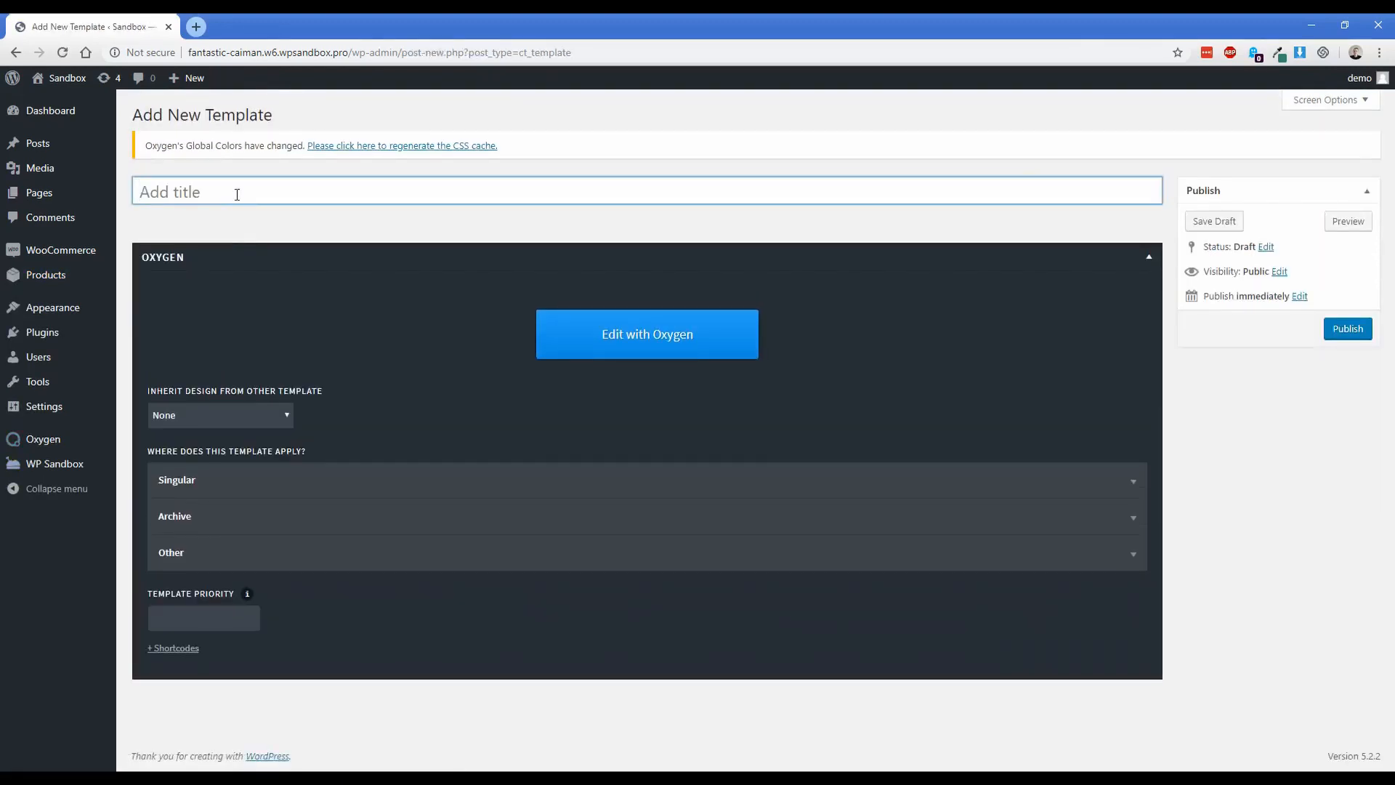
type("All page")
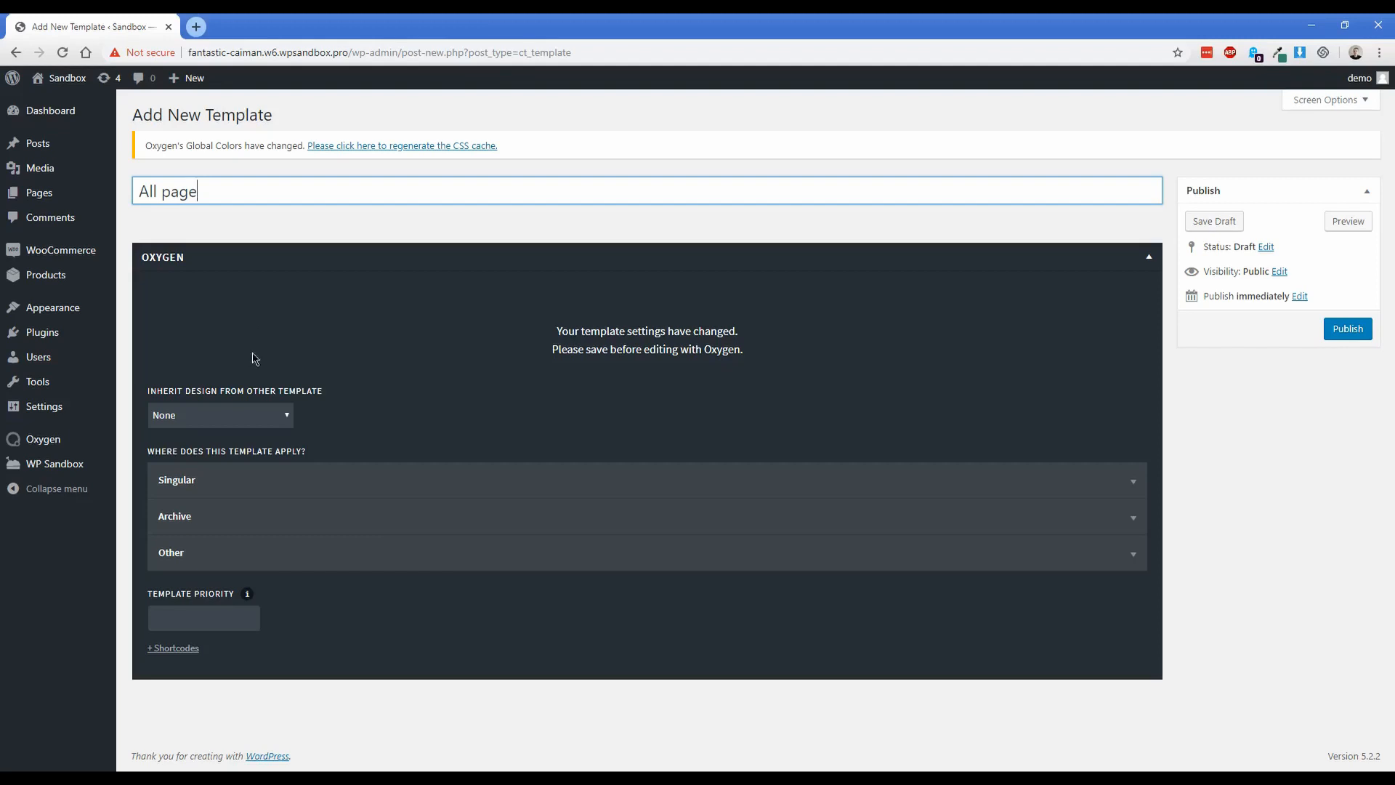
left_click(211, 480)
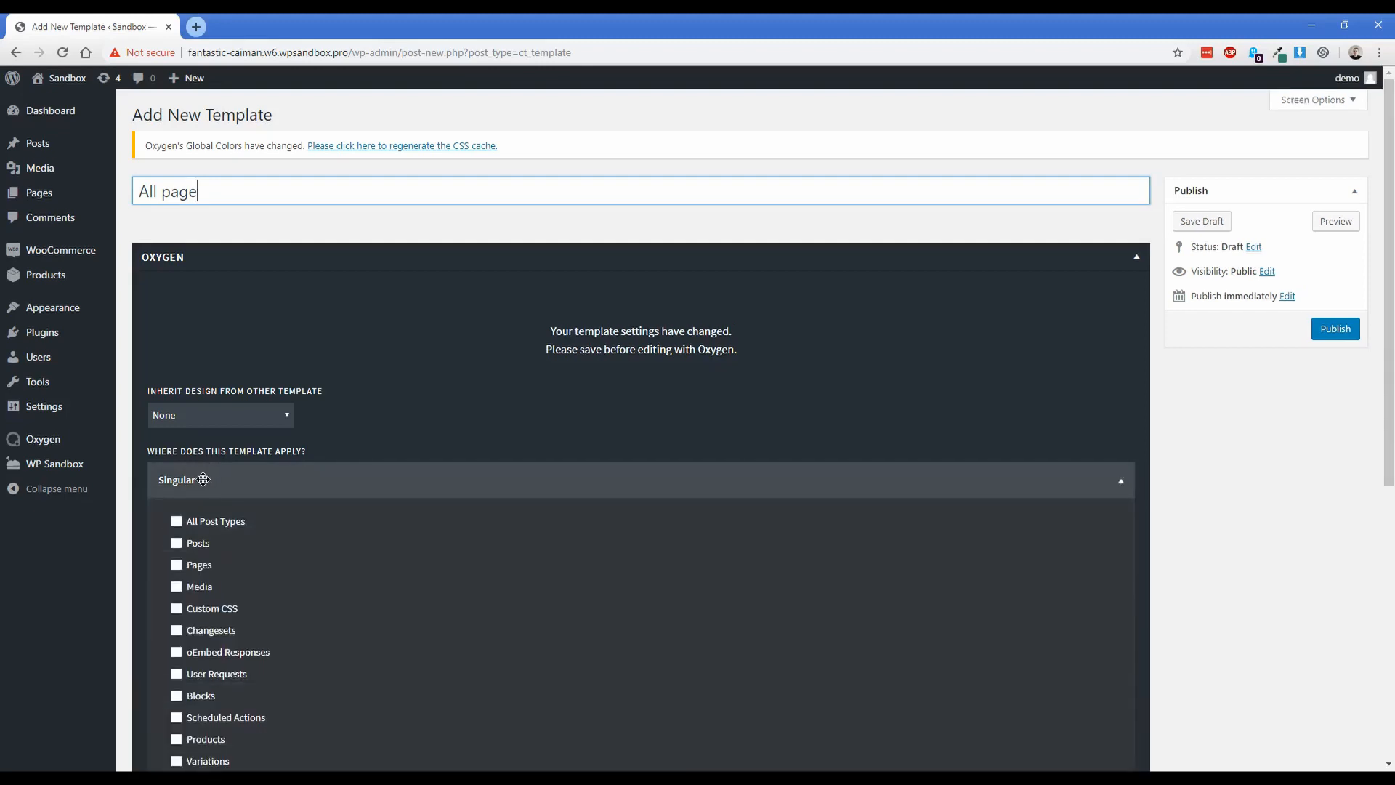
left_click(202, 566)
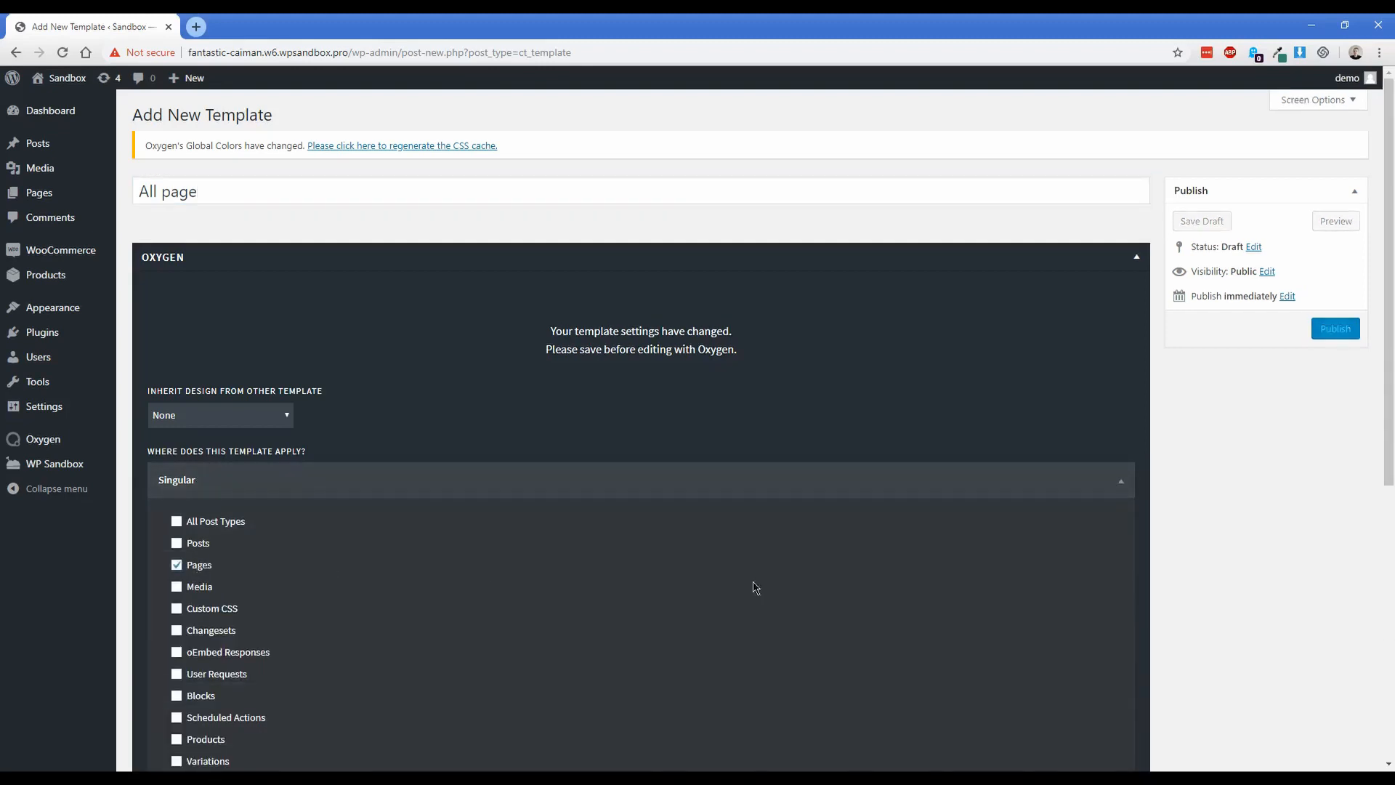
left_click(1334, 338)
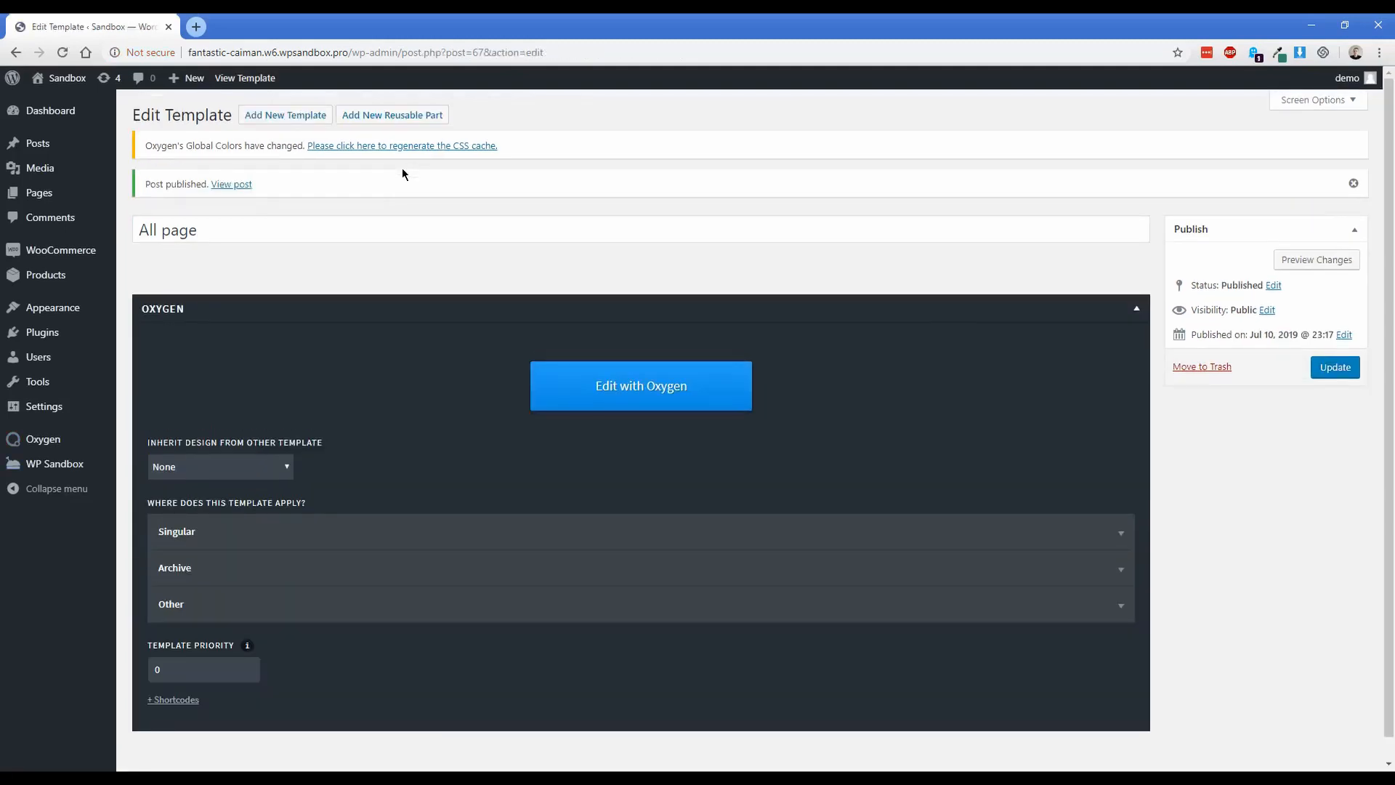
left_click(568, 400)
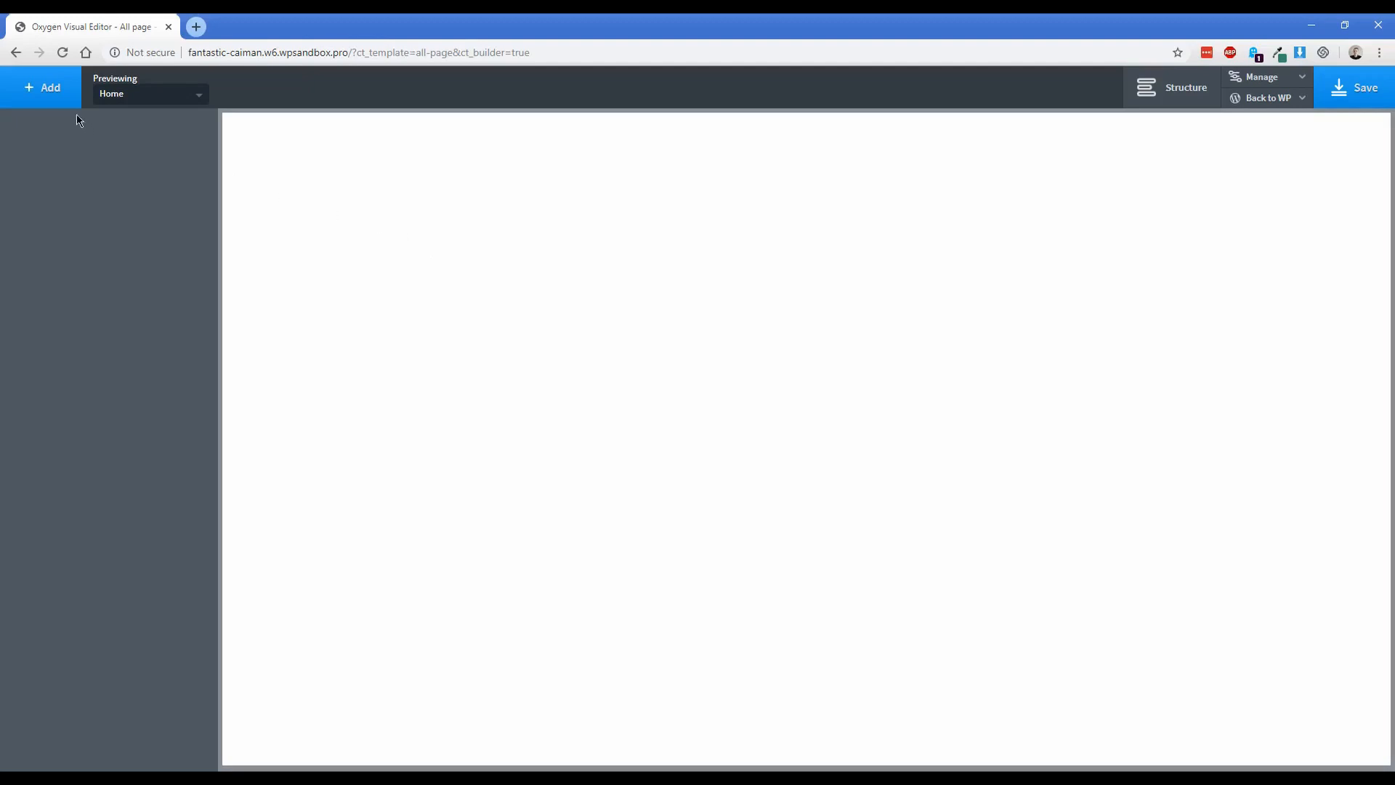
- Add a Header Builder holding a larger heading reading 'Listen.' on the left
left_click(53, 94)
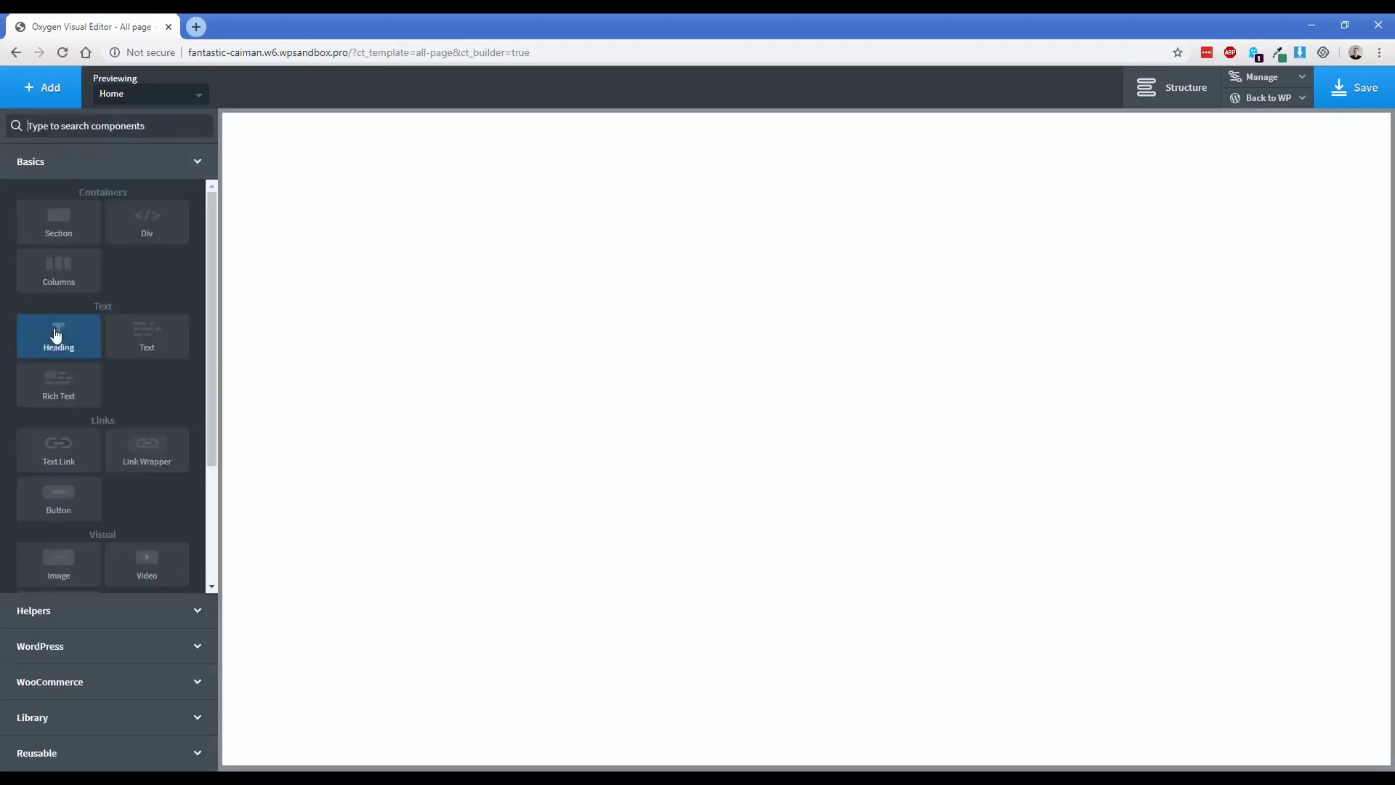
left_click(71, 613)
left_click(61, 270)
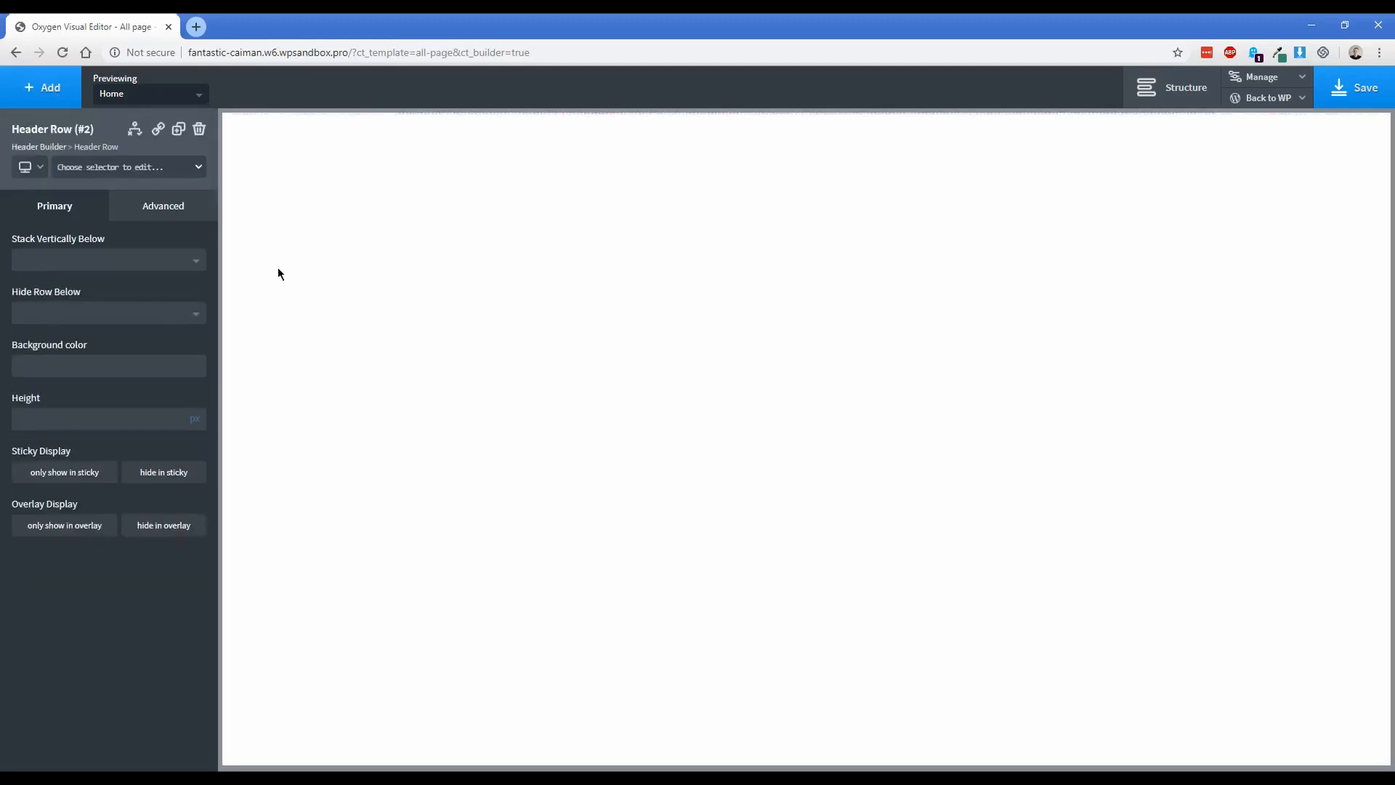
left_click(46, 90)
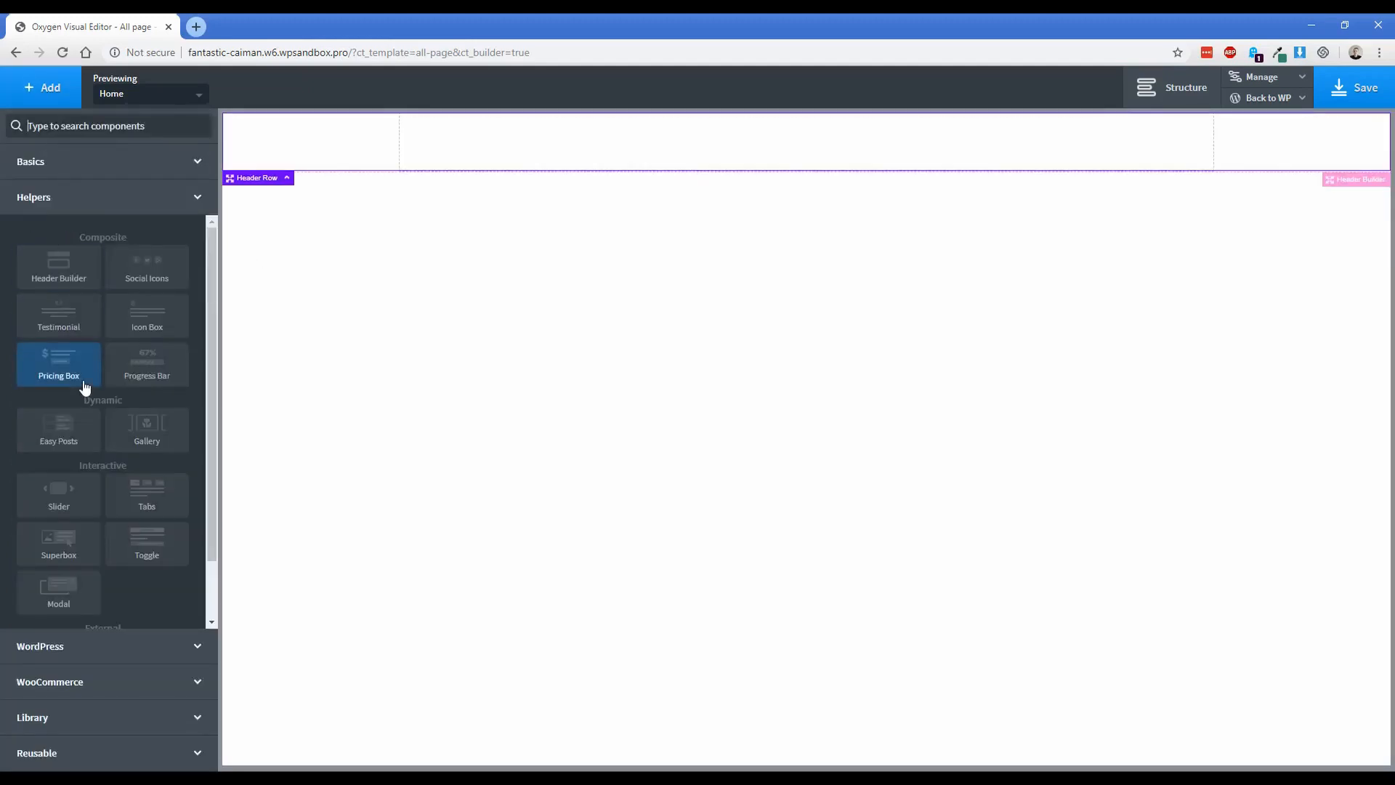
left_click(64, 165)
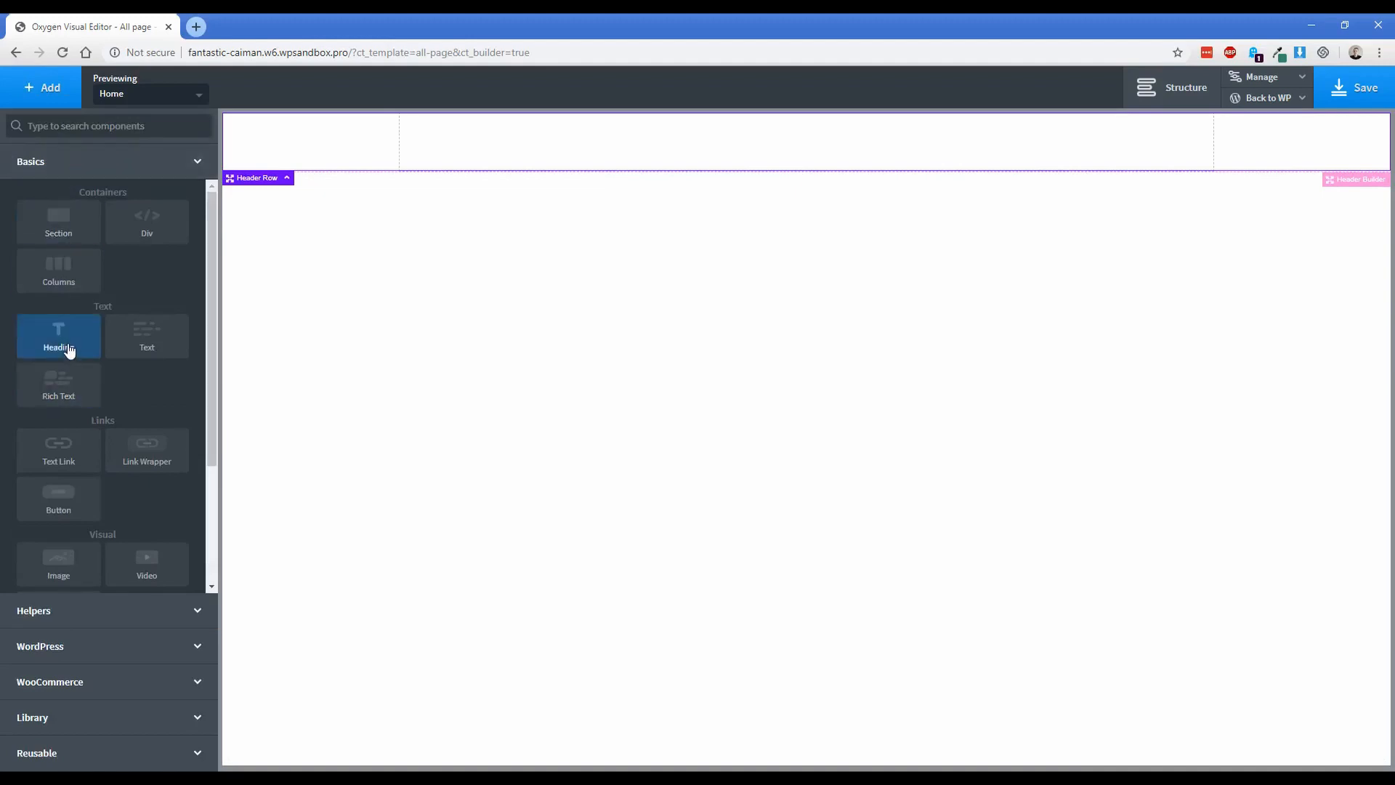
left_click(68, 350)
left_click_drag(143, 367, 116, 367)
double_click(513, 129)
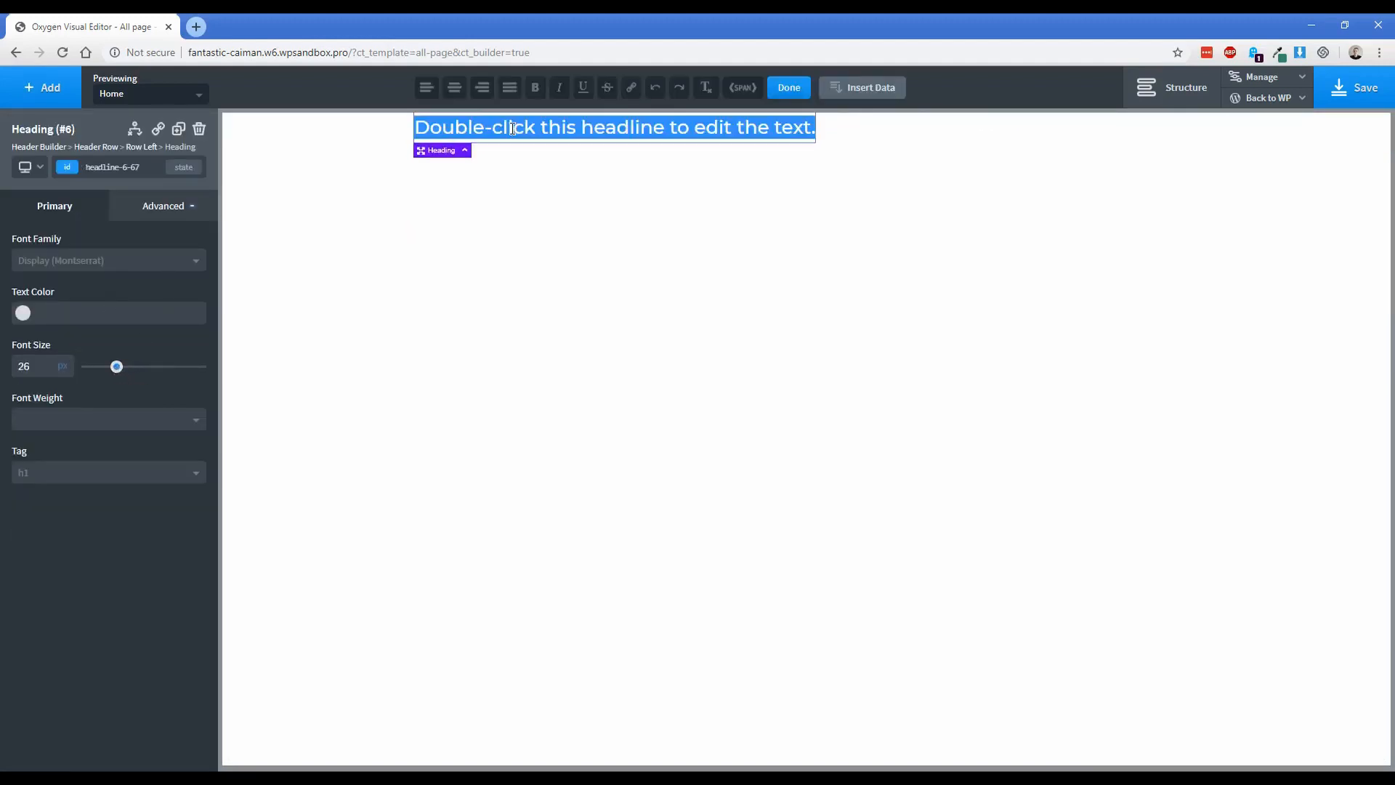
type("Listen.")
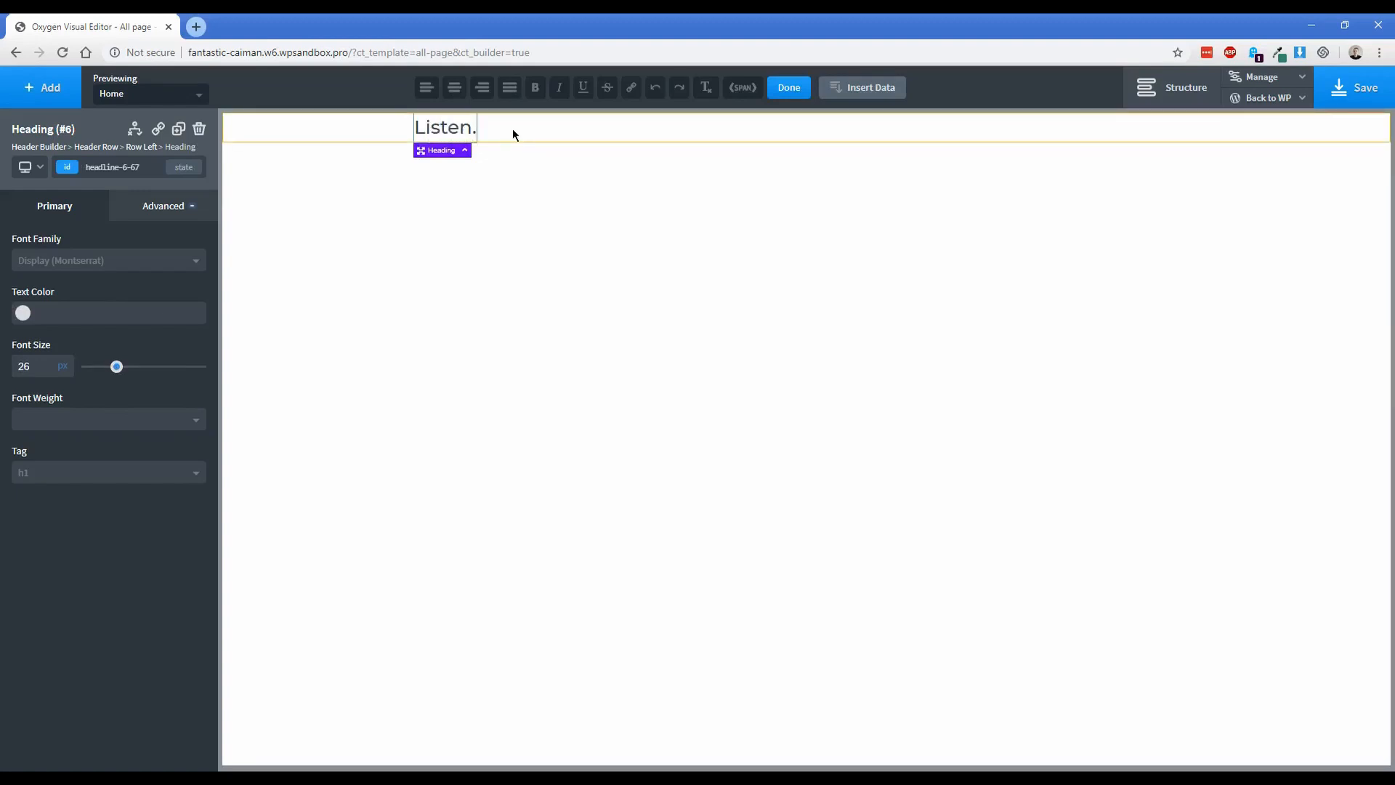
left_click(512, 130)
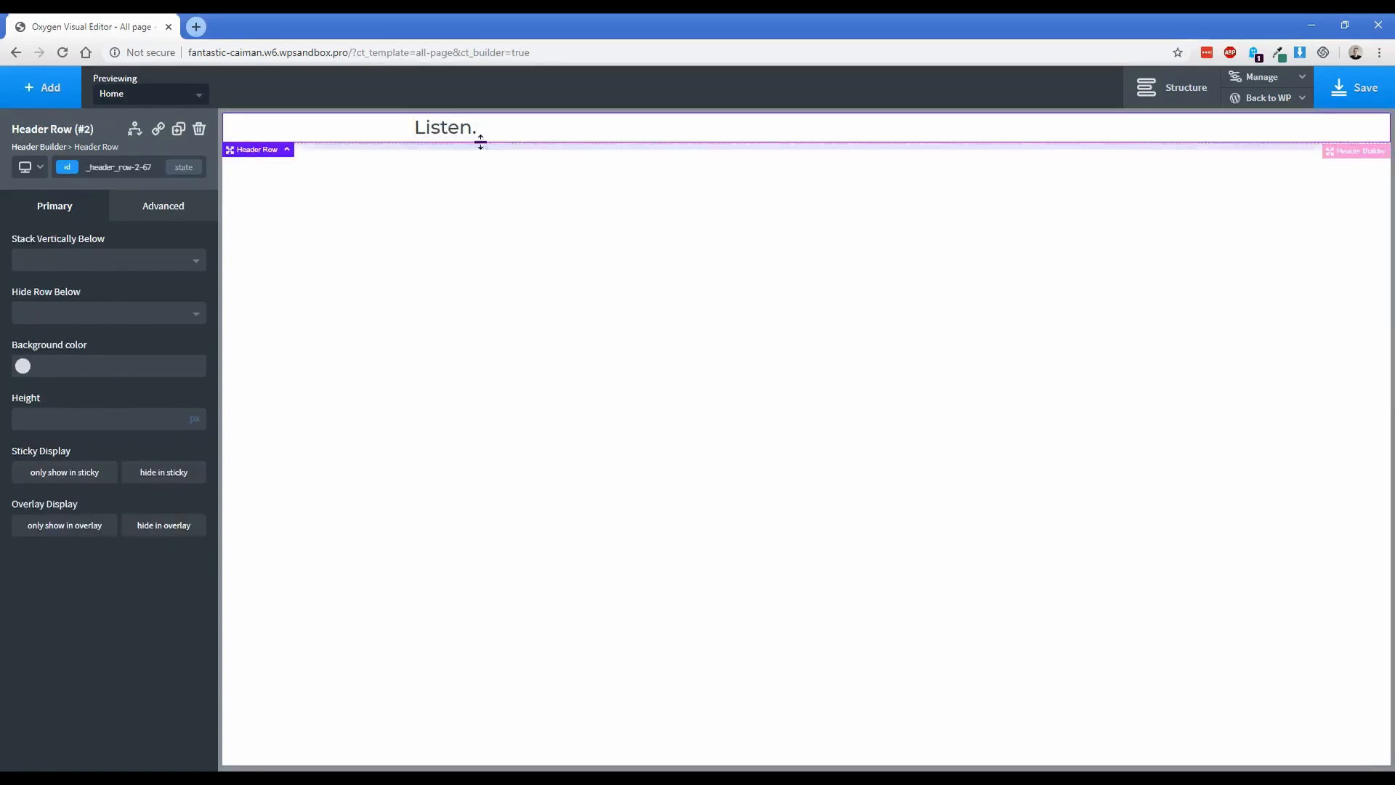
- Add a WordPress menu and move it to the right side of the header
left_click(45, 87)
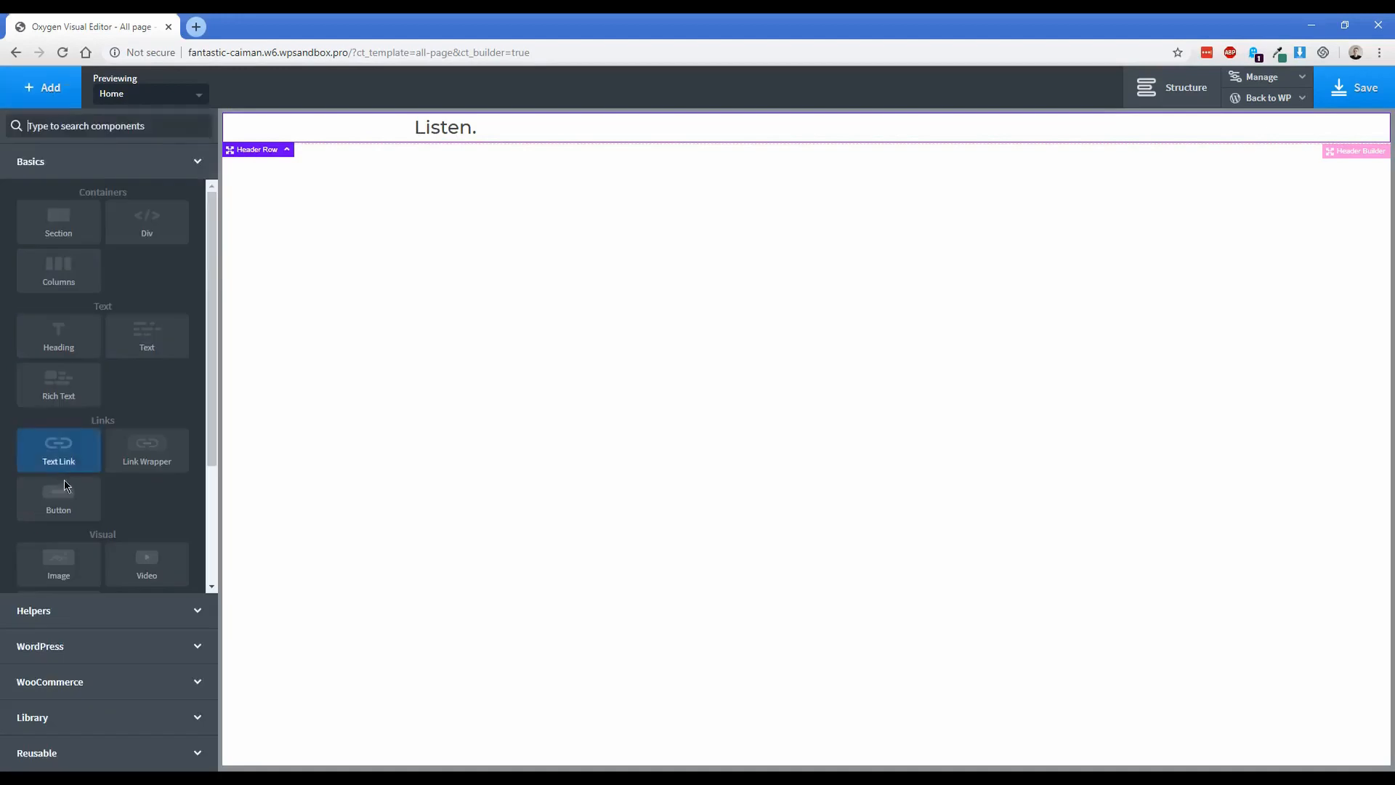
left_click(67, 655)
left_click(67, 286)
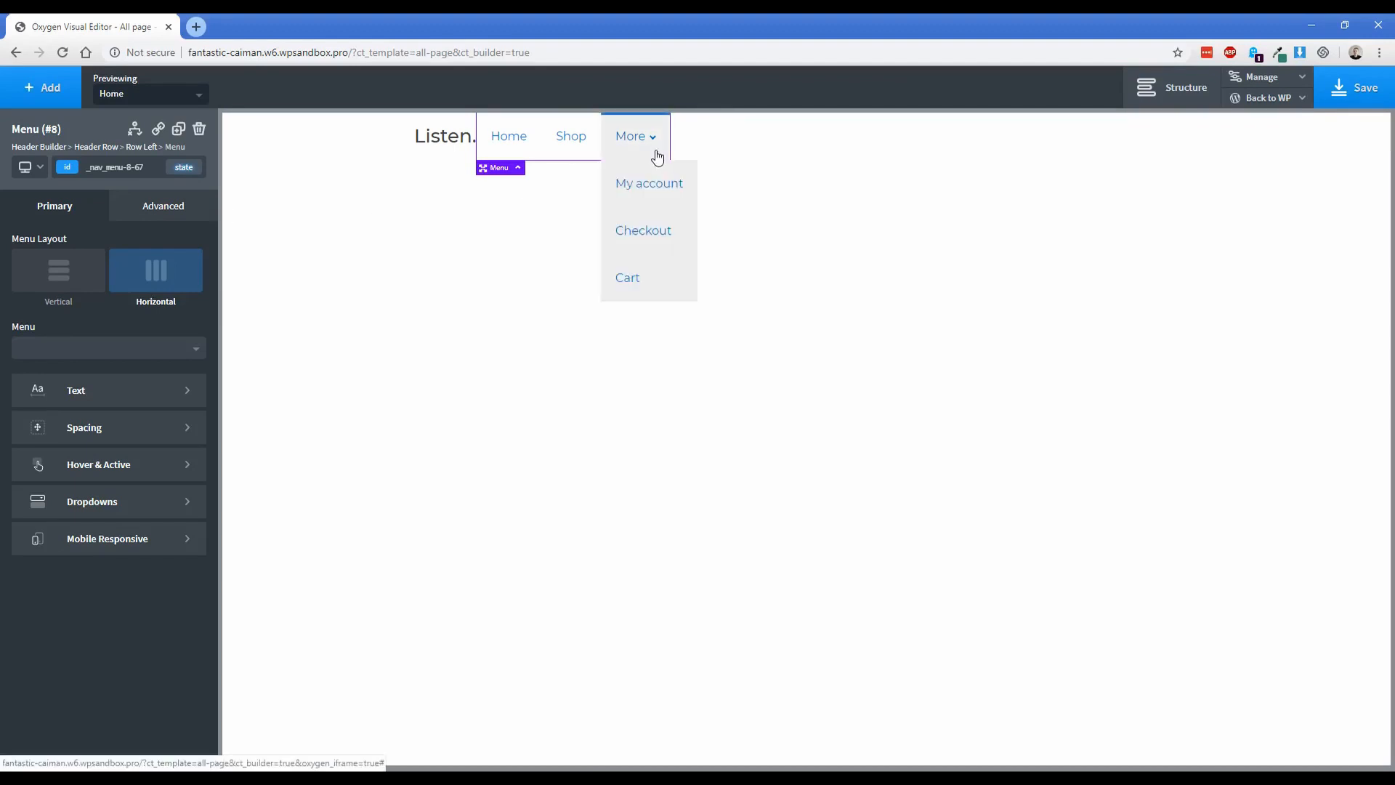
mouse_move(657, 152)
left_mouse_down()
mouse_move(1200, 150)
mouse_move(1157, 149)
left_mouse_up()
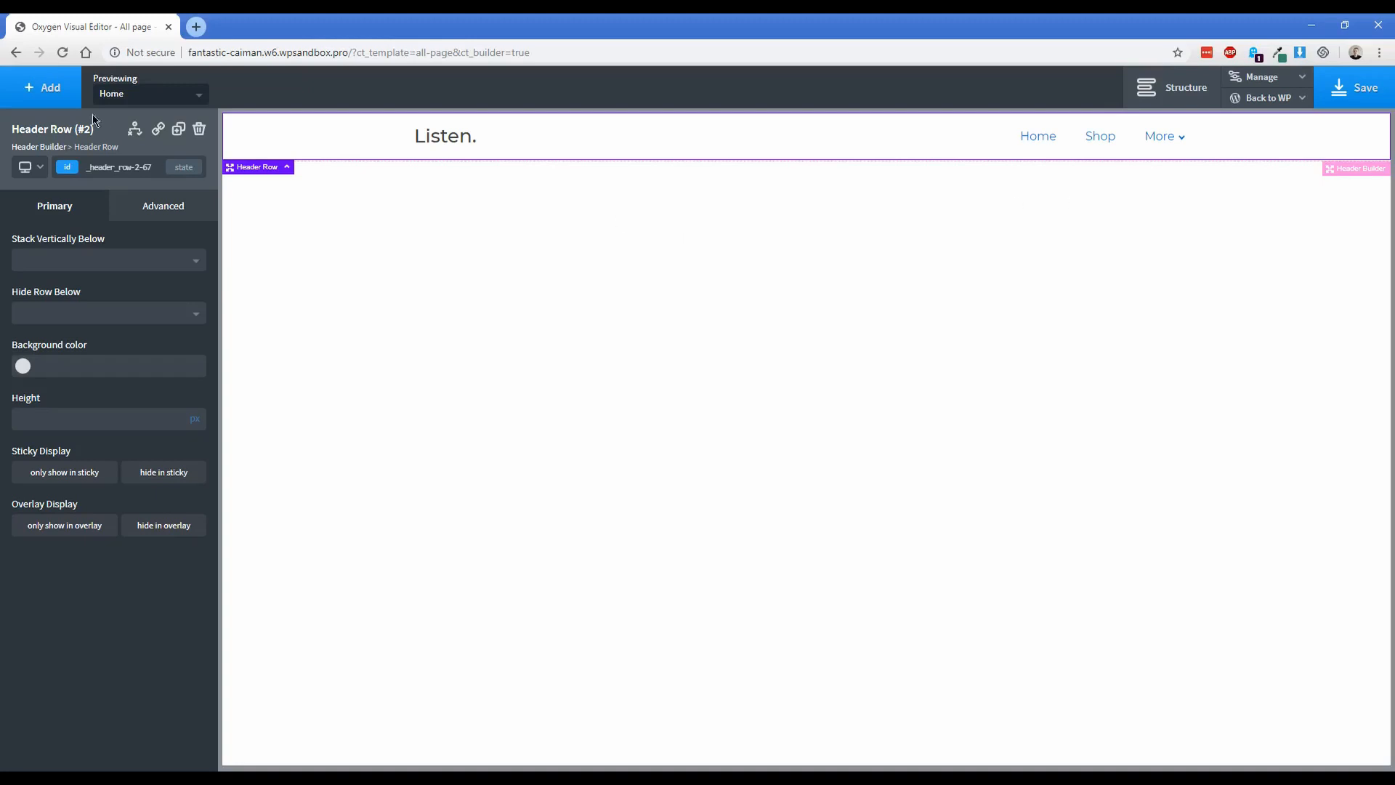
- Add an Inner Content area below the header with a 75 vh minimum height
left_click(44, 87)
scroll(148, 371, "down", 3)
left_click(144, 514)
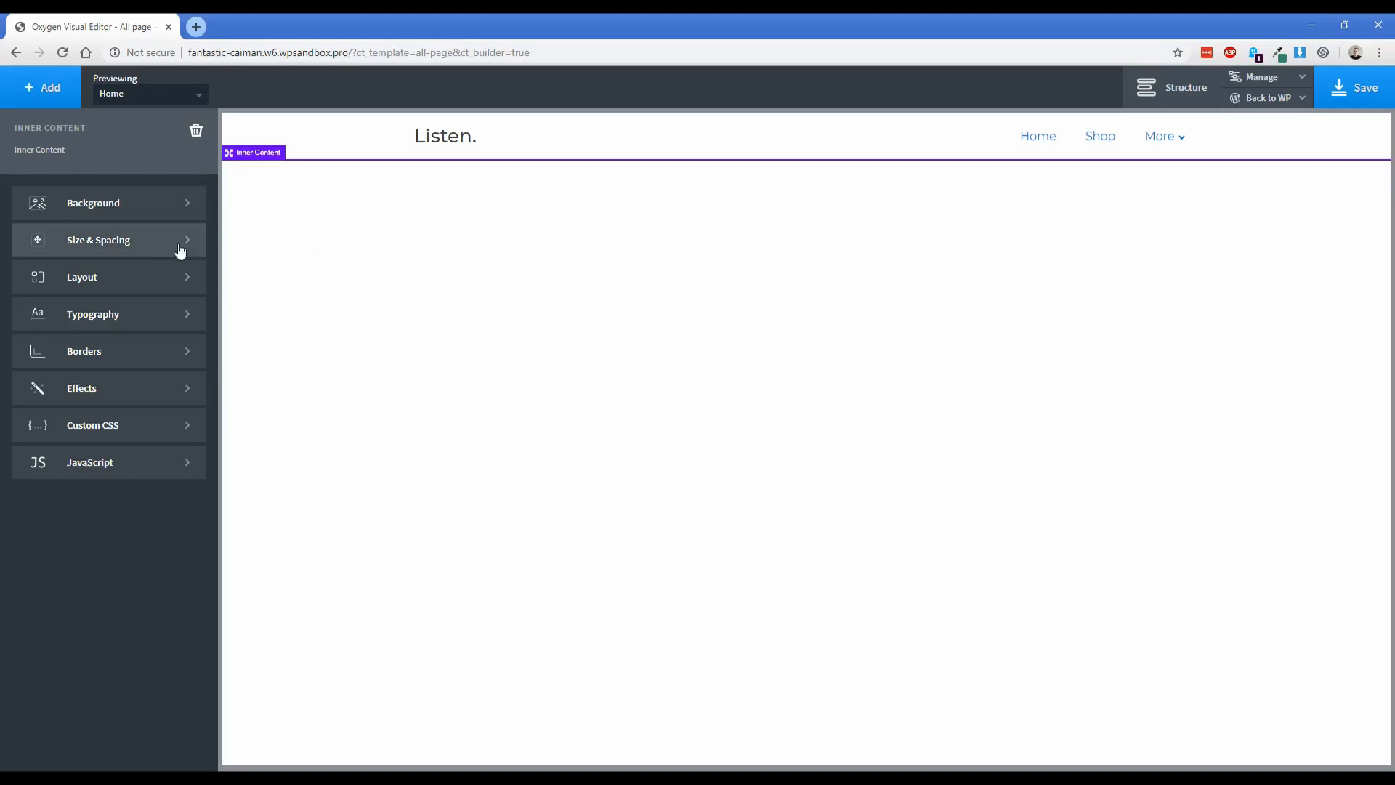
left_click(95, 243)
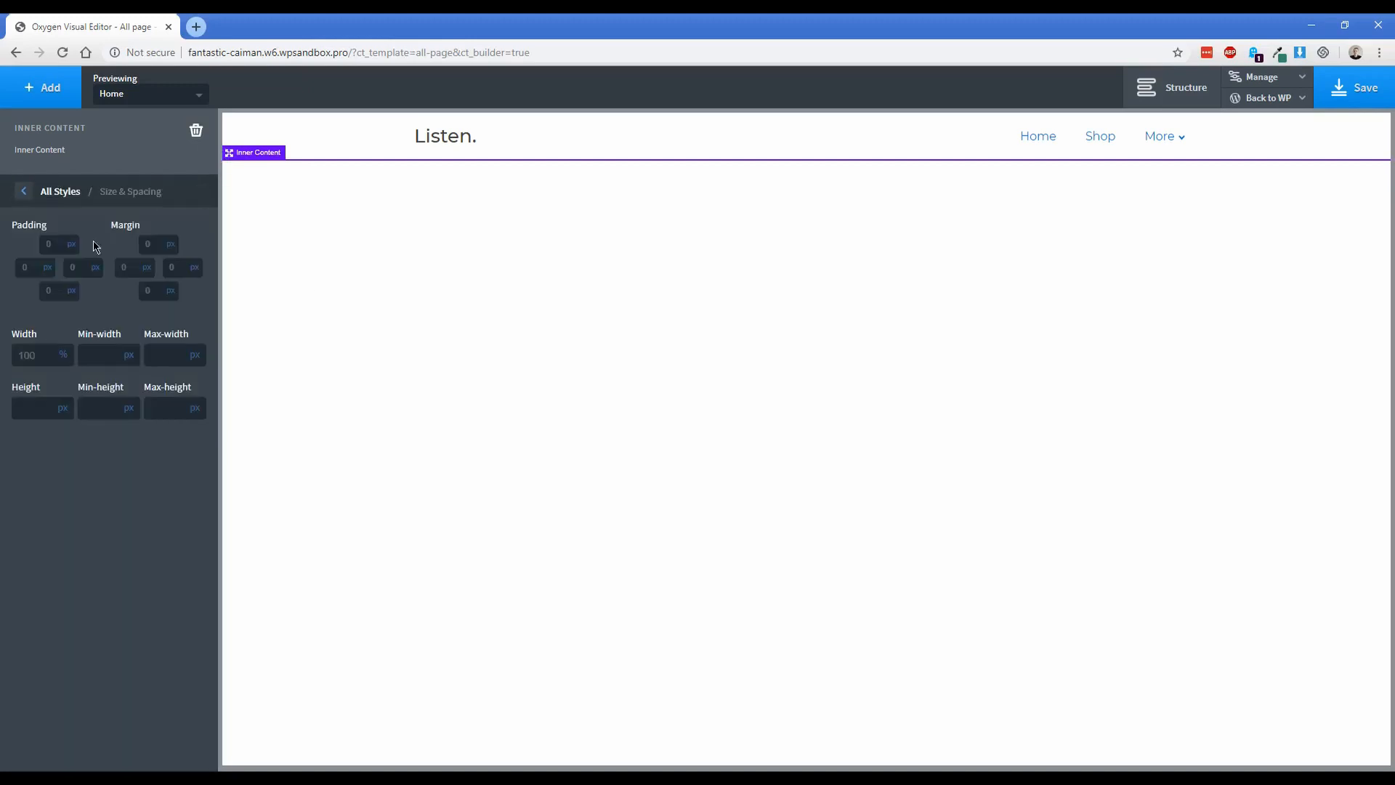
left_click(119, 436)
type("75")
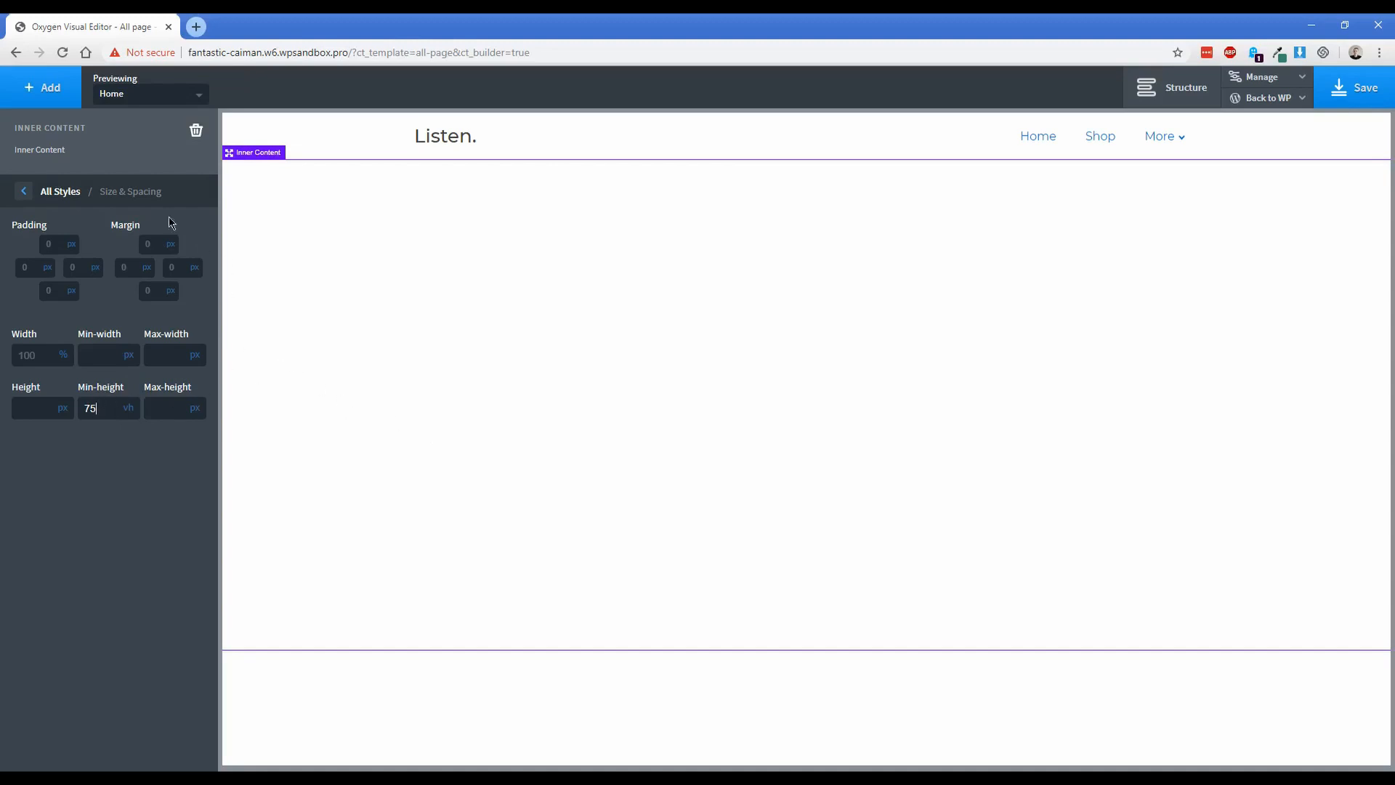
- Add a new section below the content with a dark grey #333333 background
left_click(48, 94)
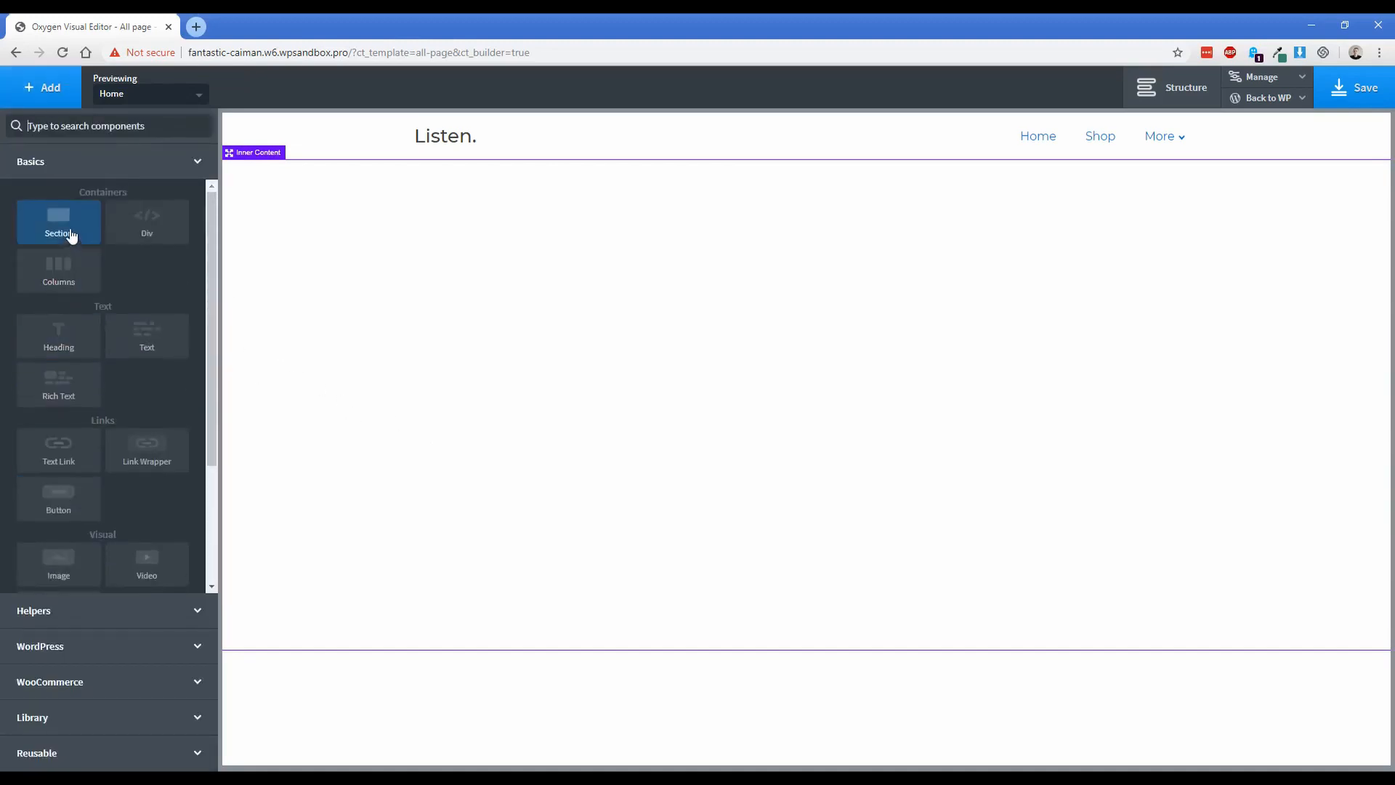
left_click(59, 222)
left_click(23, 313)
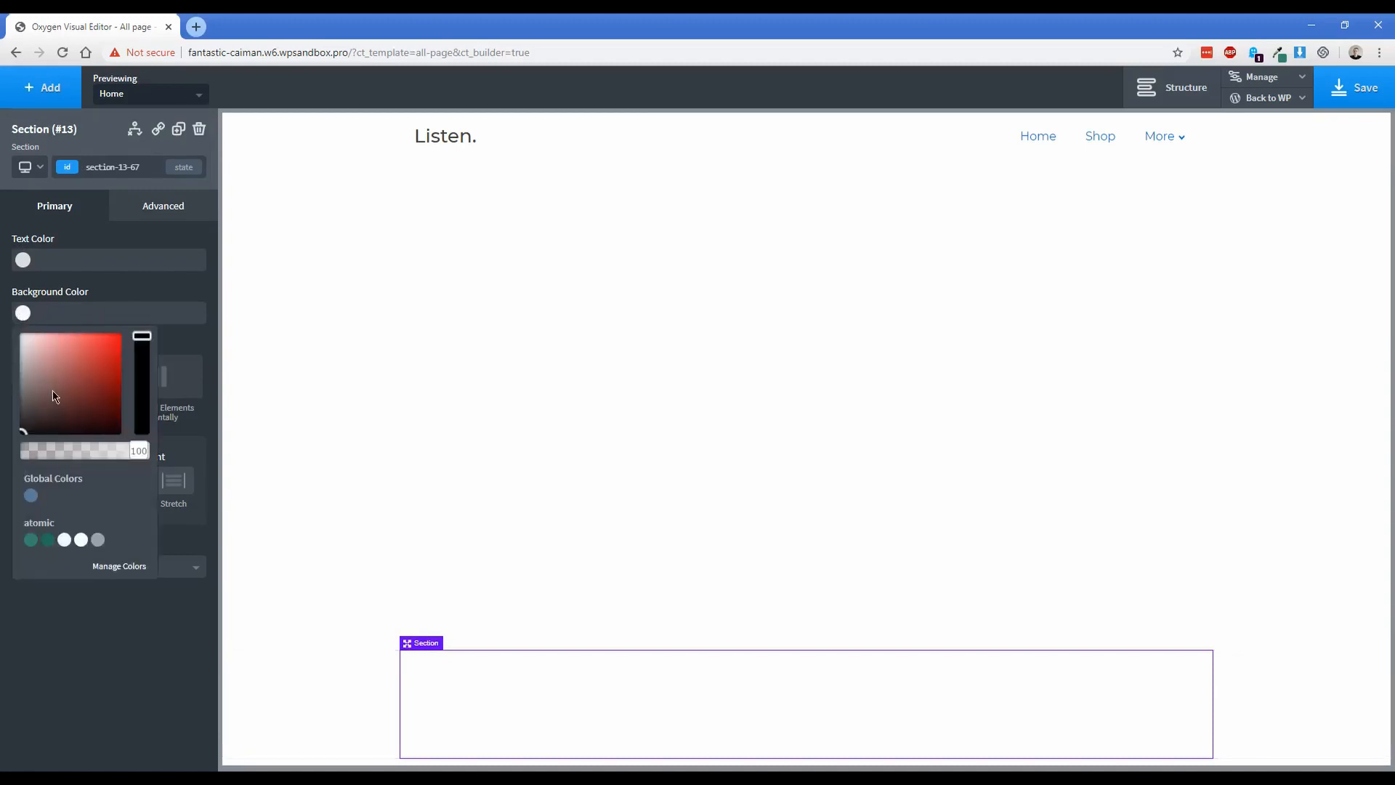
left_click_drag(52, 390, 13, 415)
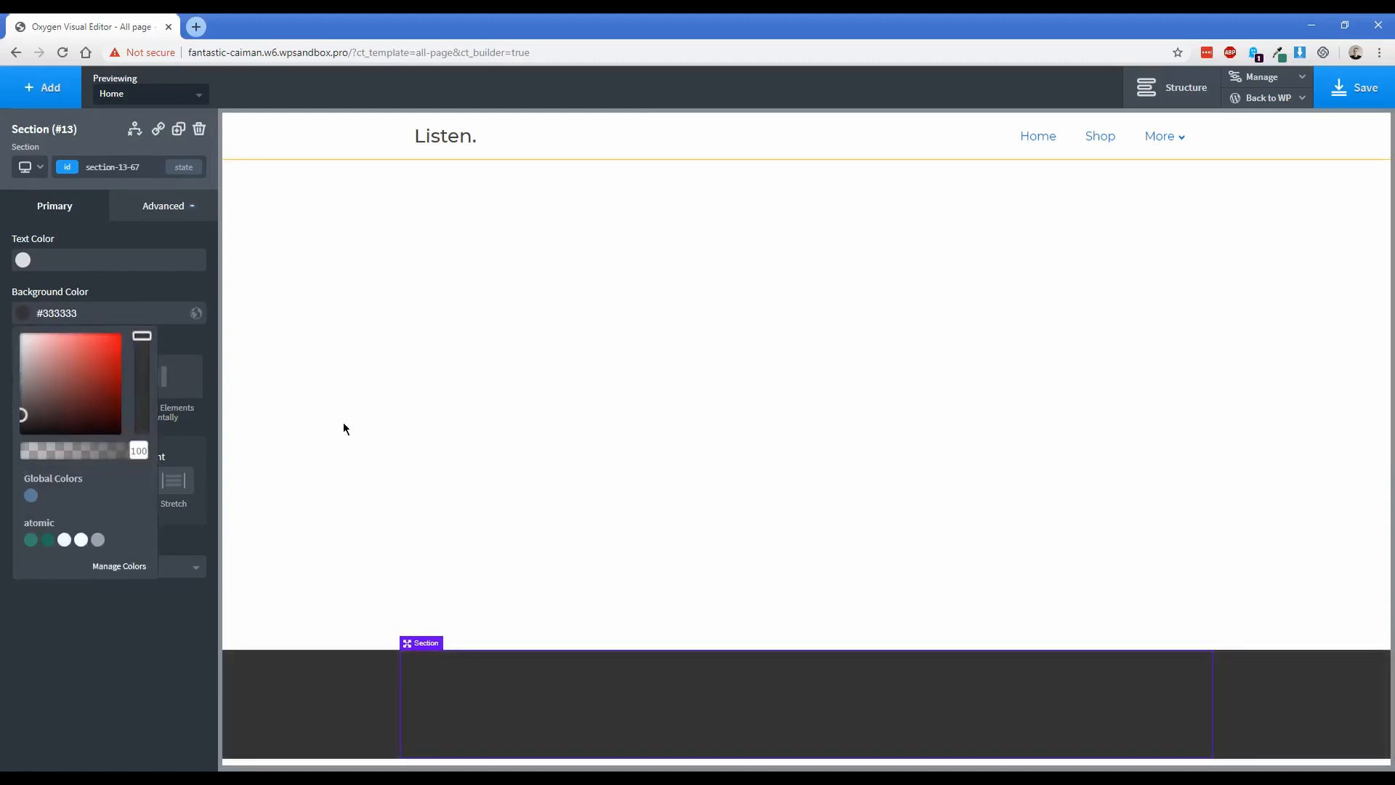
- Add a heading inside the dark section and replace its text with 'Listen.'
left_click(44, 87)
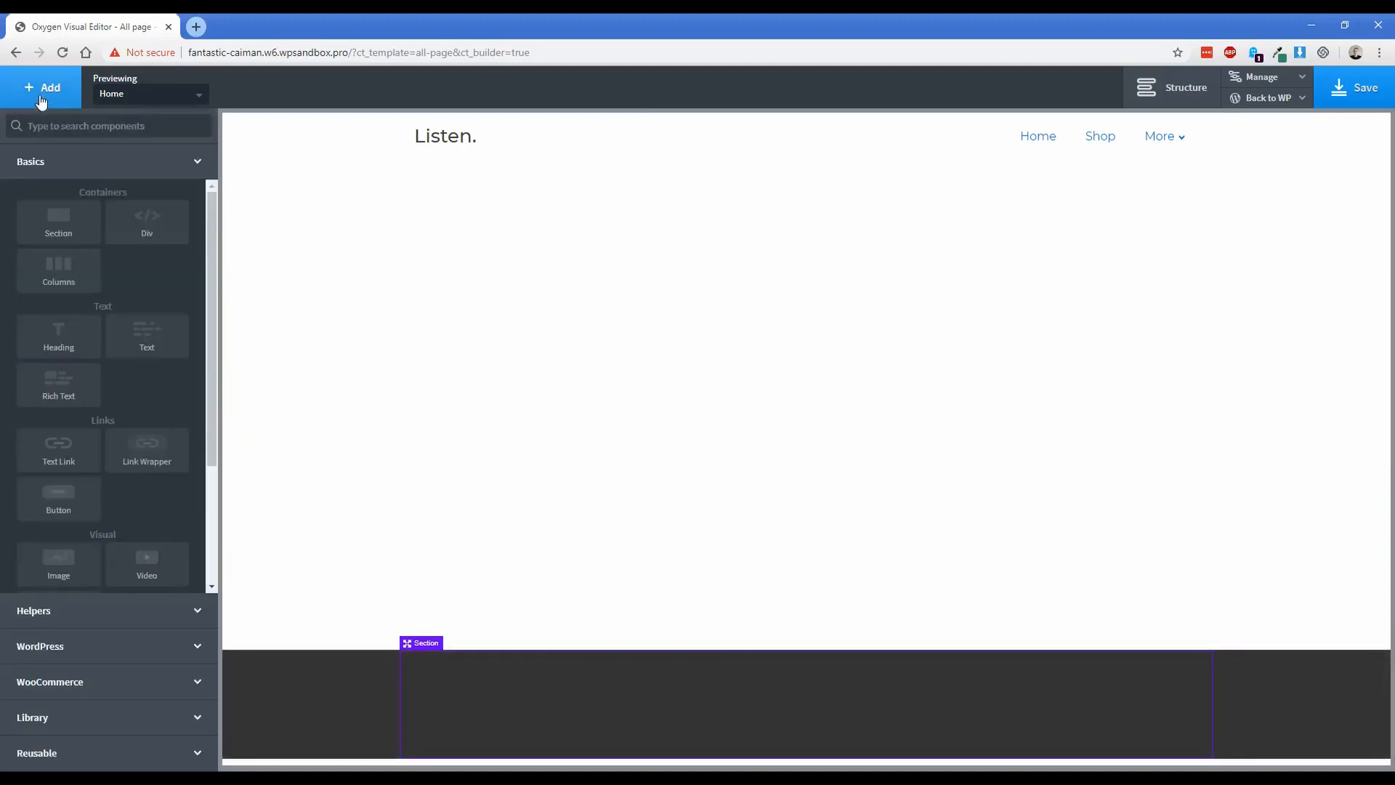
left_click(55, 339)
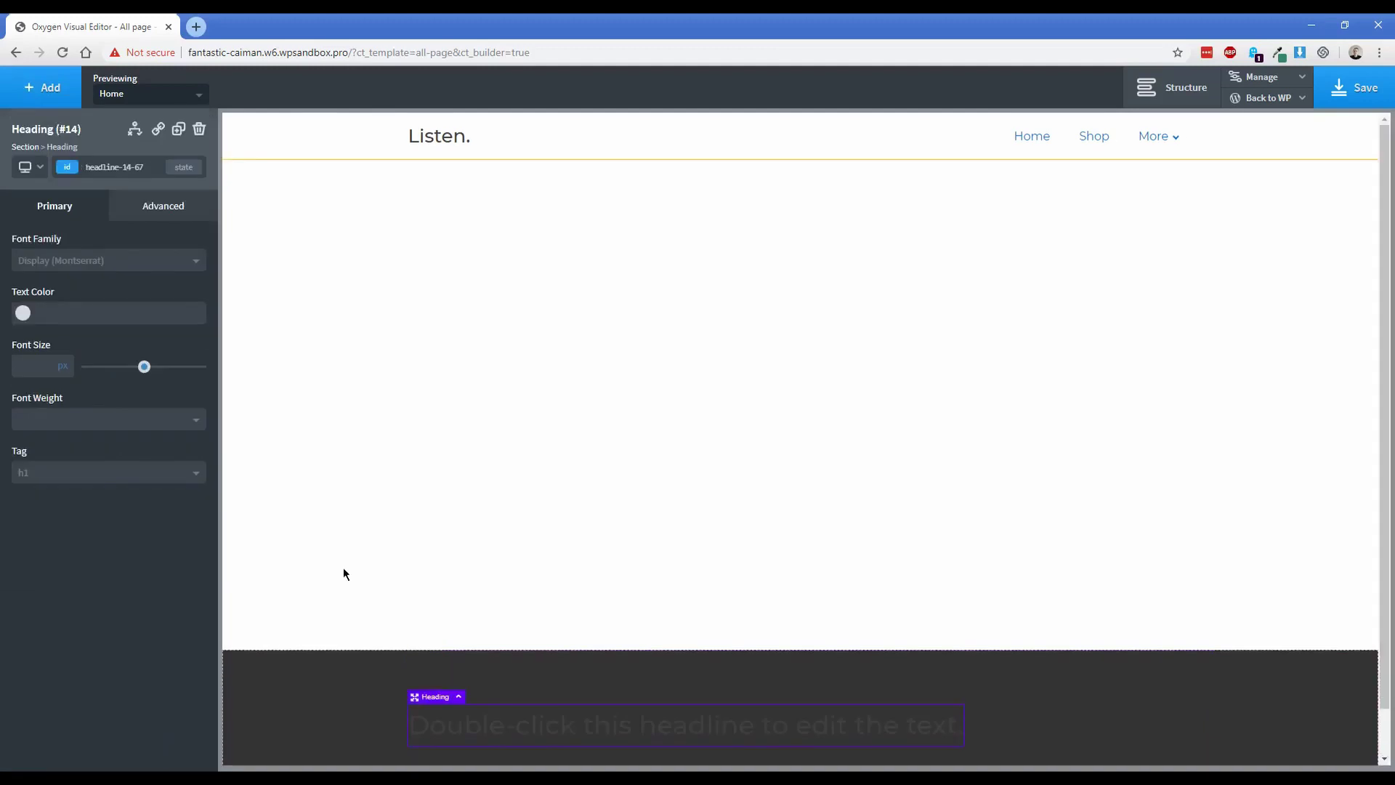
double_click(600, 733)
key("ctrl+a")
type("Lis")
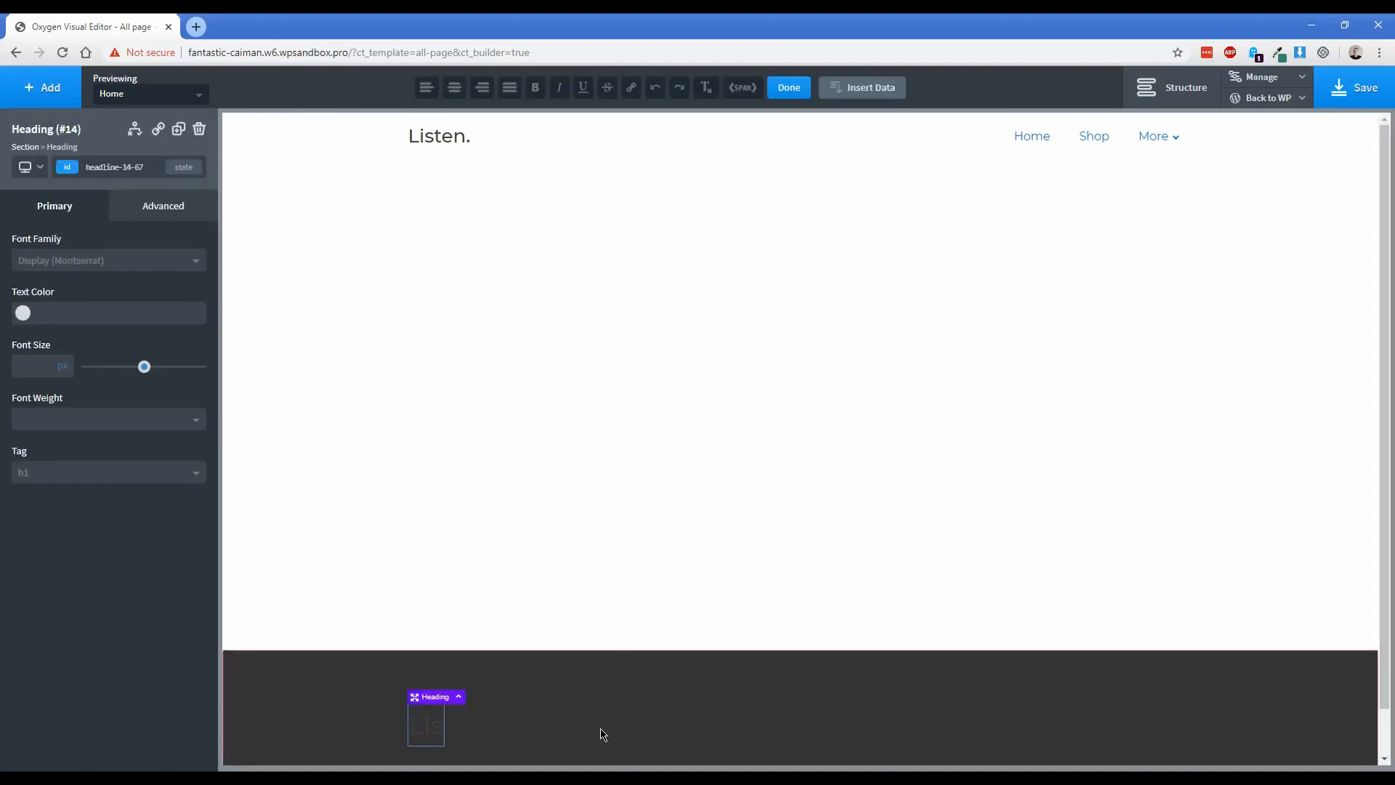
type("ten")
left_click(84, 313)
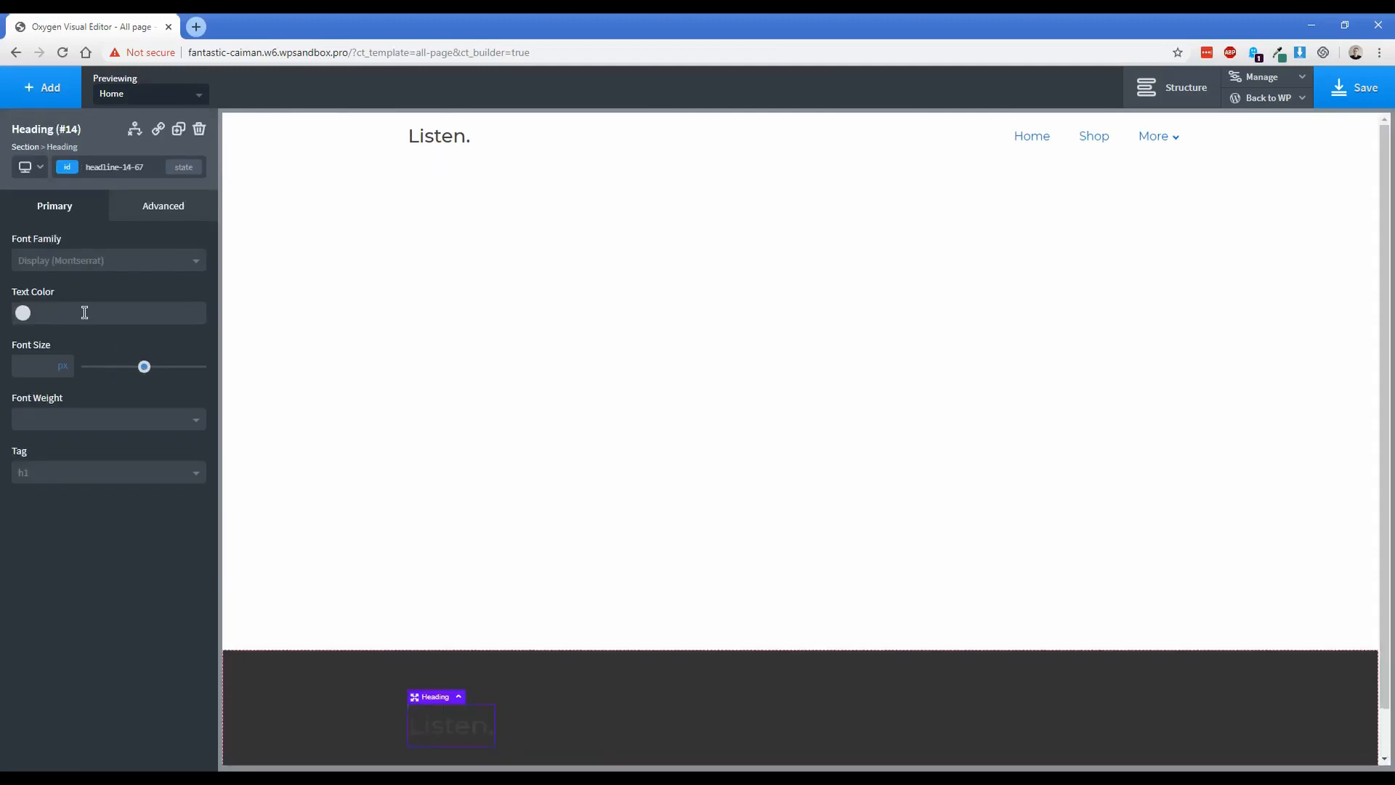
type("#fff")
- Centre the footer's contents horizontally and select the Listen. heading for spacing
left_click(644, 695)
left_click(91, 480)
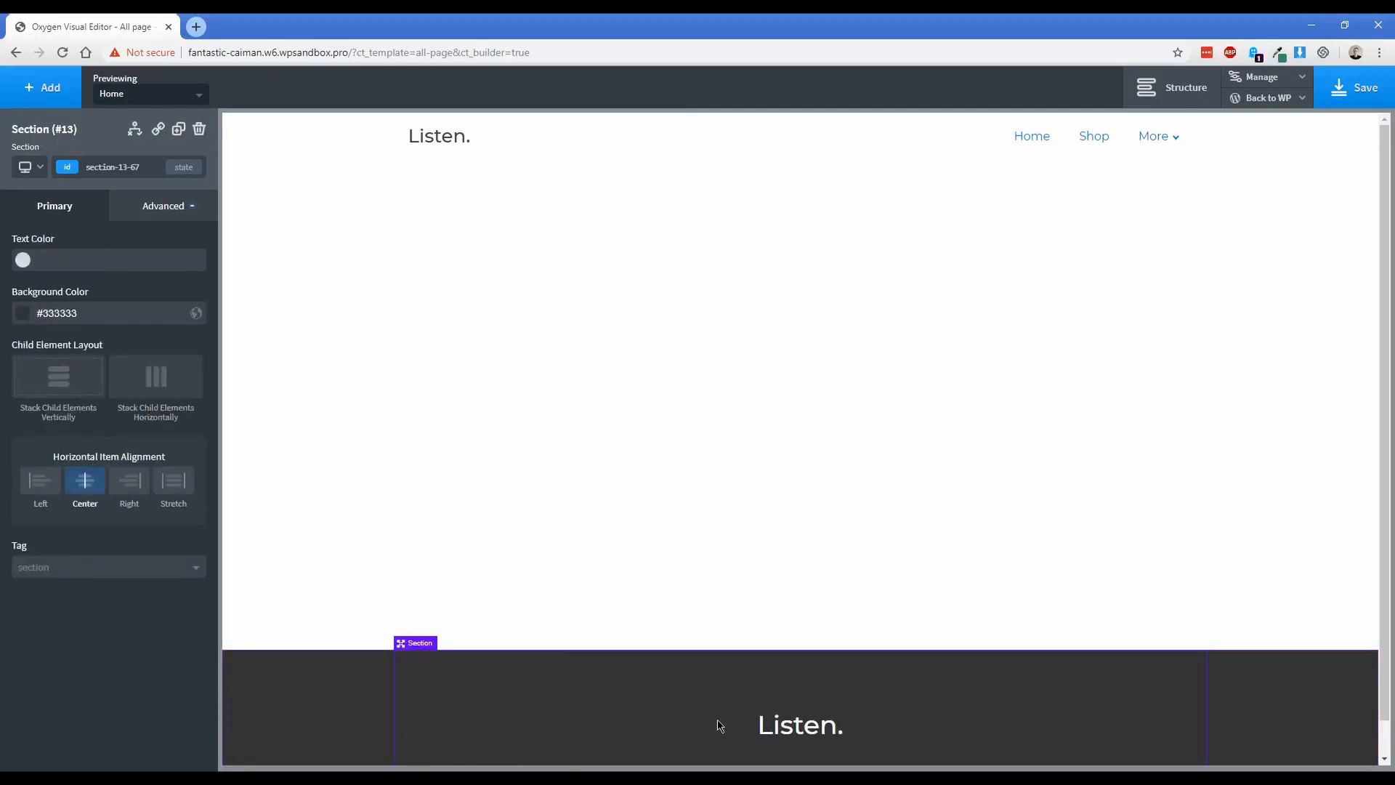
left_click(812, 739)
left_click(164, 207)
left_click(144, 286)
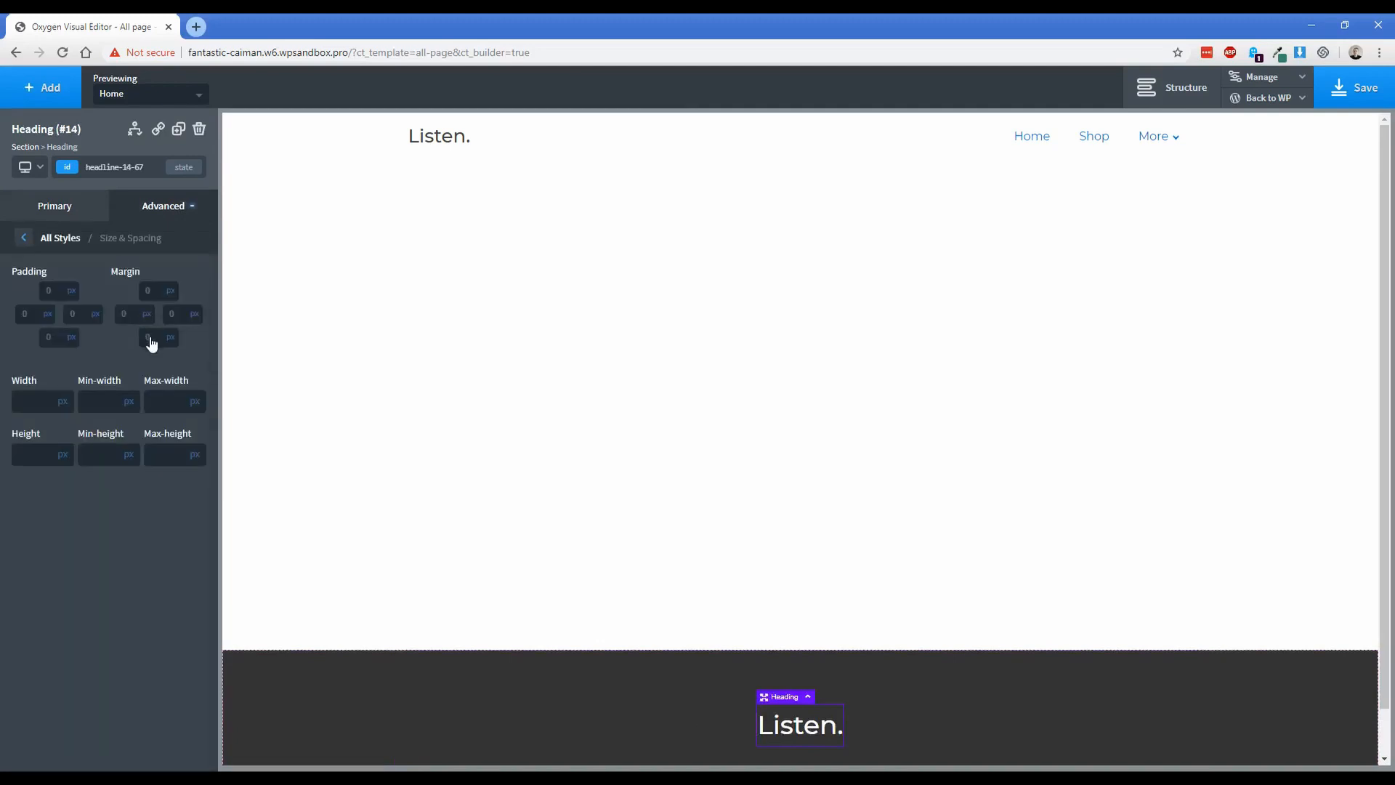
- Give the heading a bottom margin and add white size-33 social icons with #ccc hover beneath it
left_click(150, 337)
type("15")
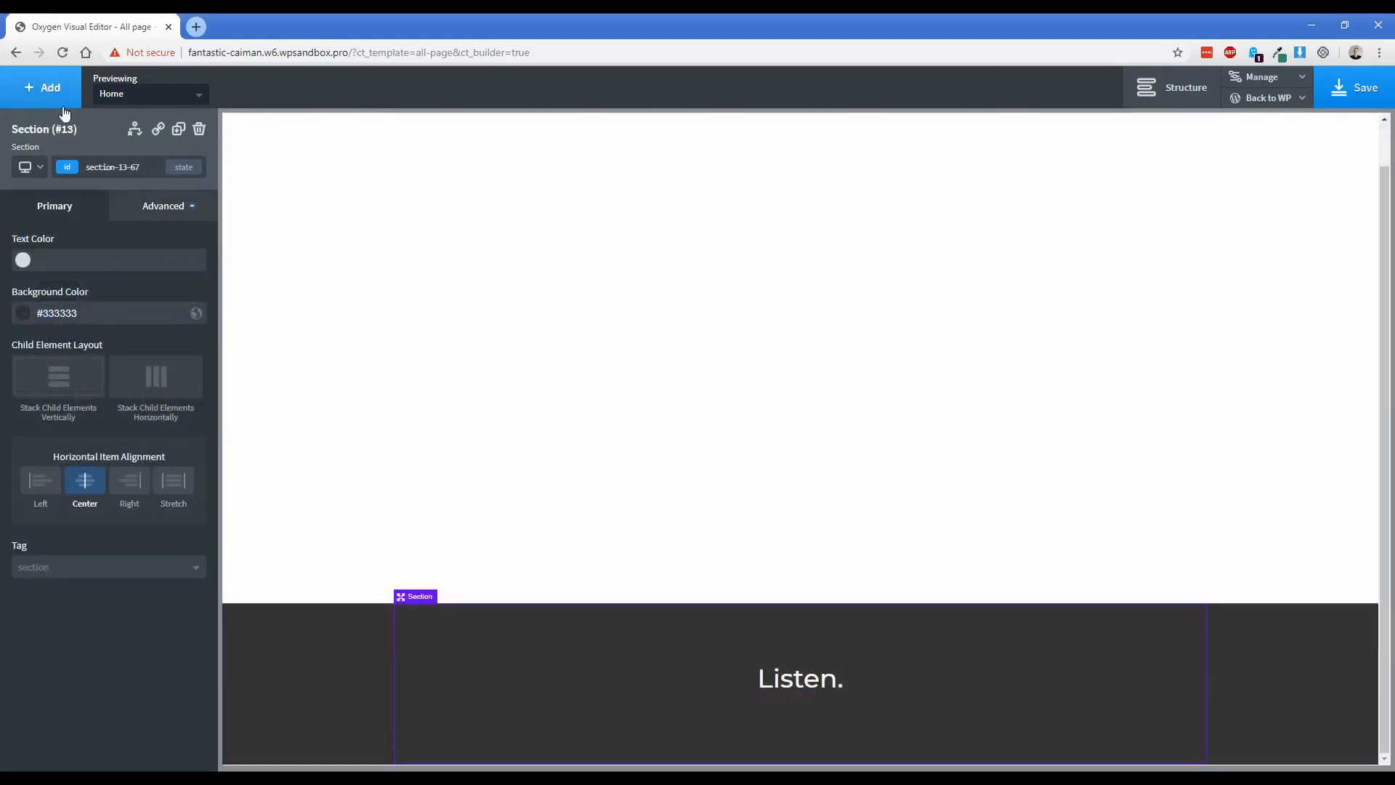
left_click(62, 101)
type("so")
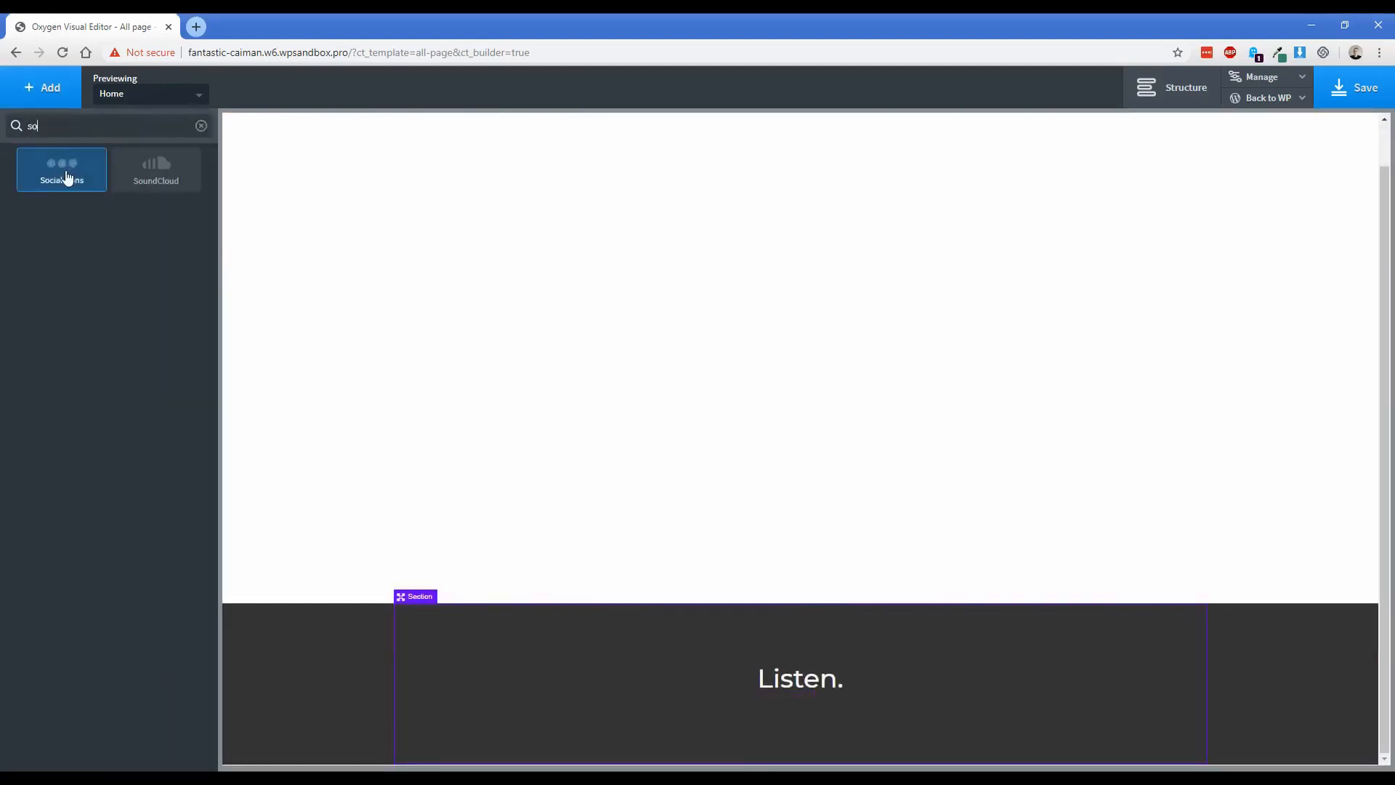
left_click(62, 172)
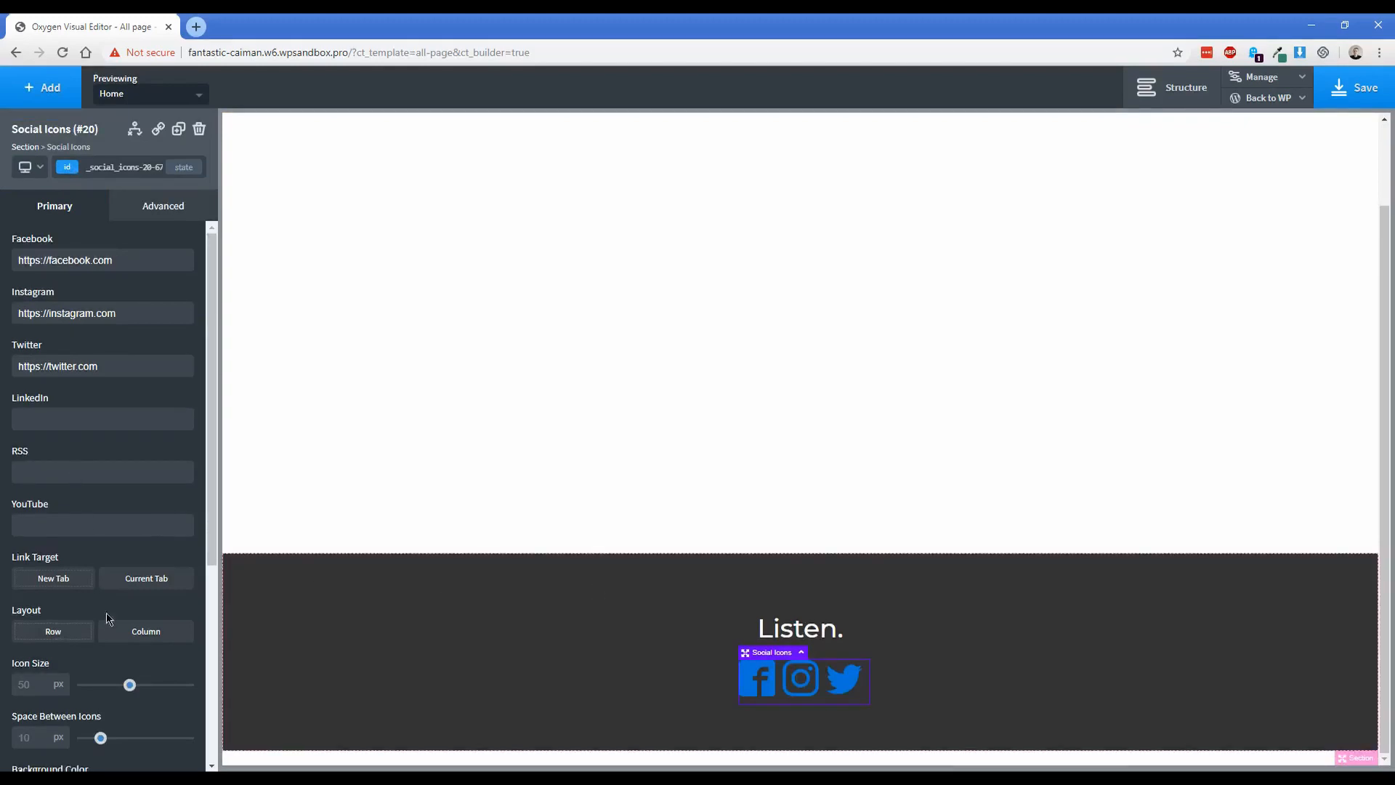
left_click_drag(128, 685, 109, 684)
scroll(99, 677, "down", 3)
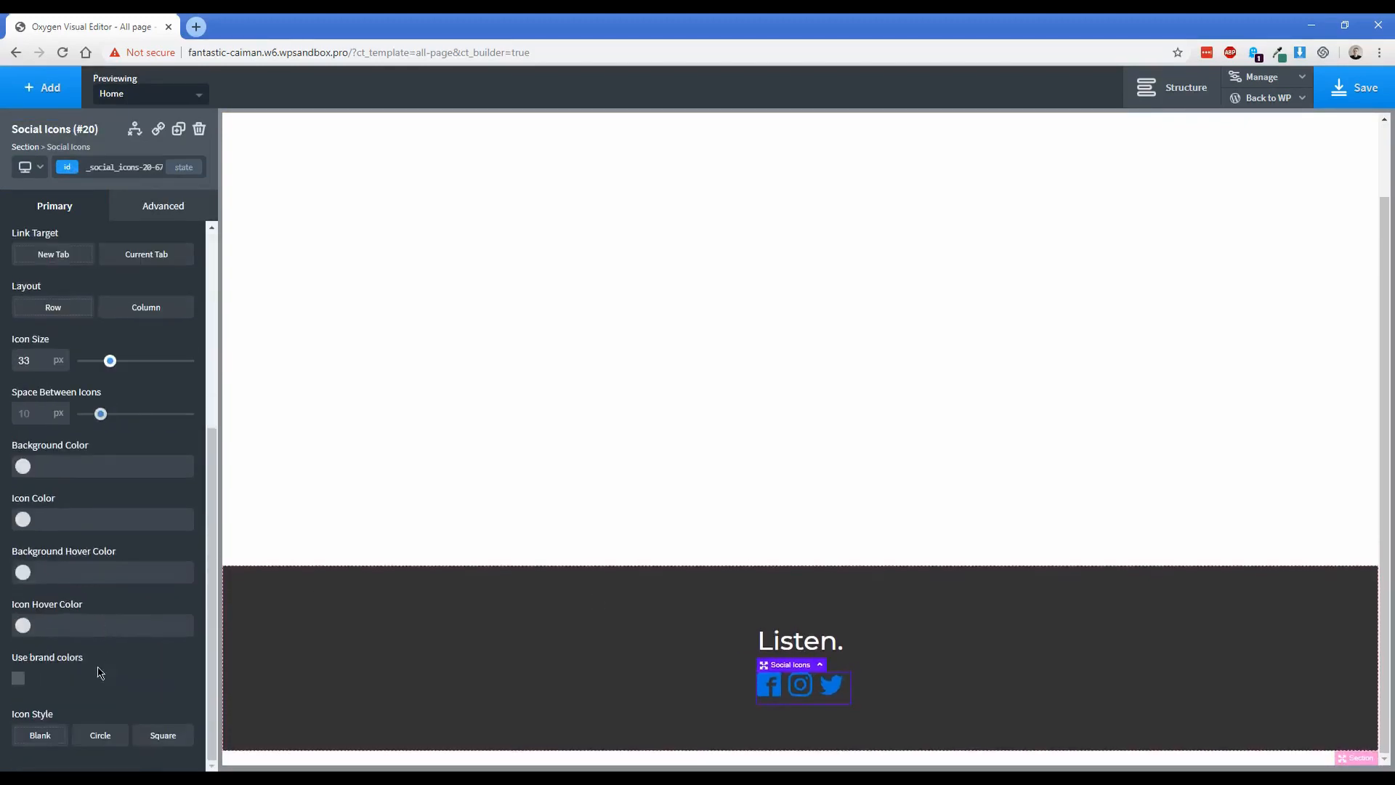
type("#ffffff")
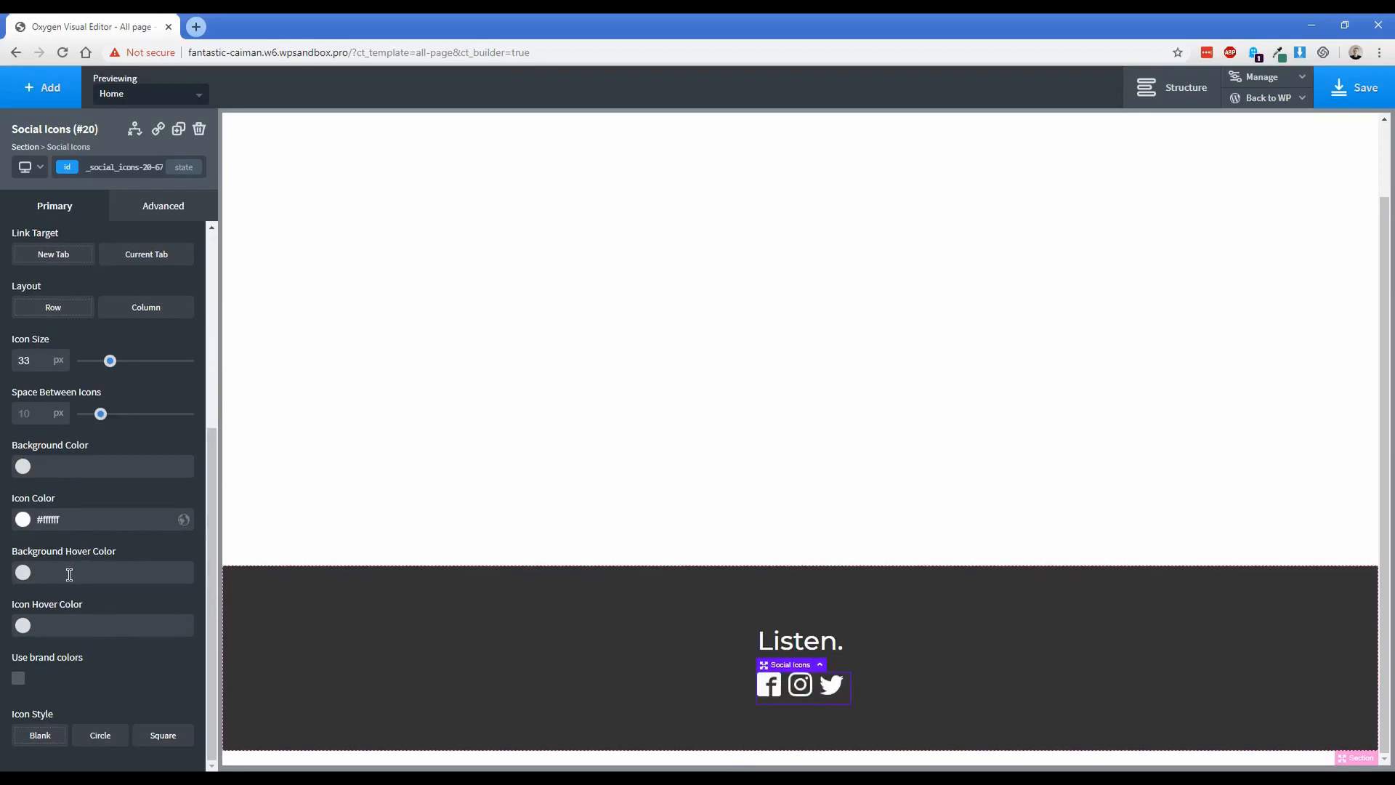
type("#ccc")
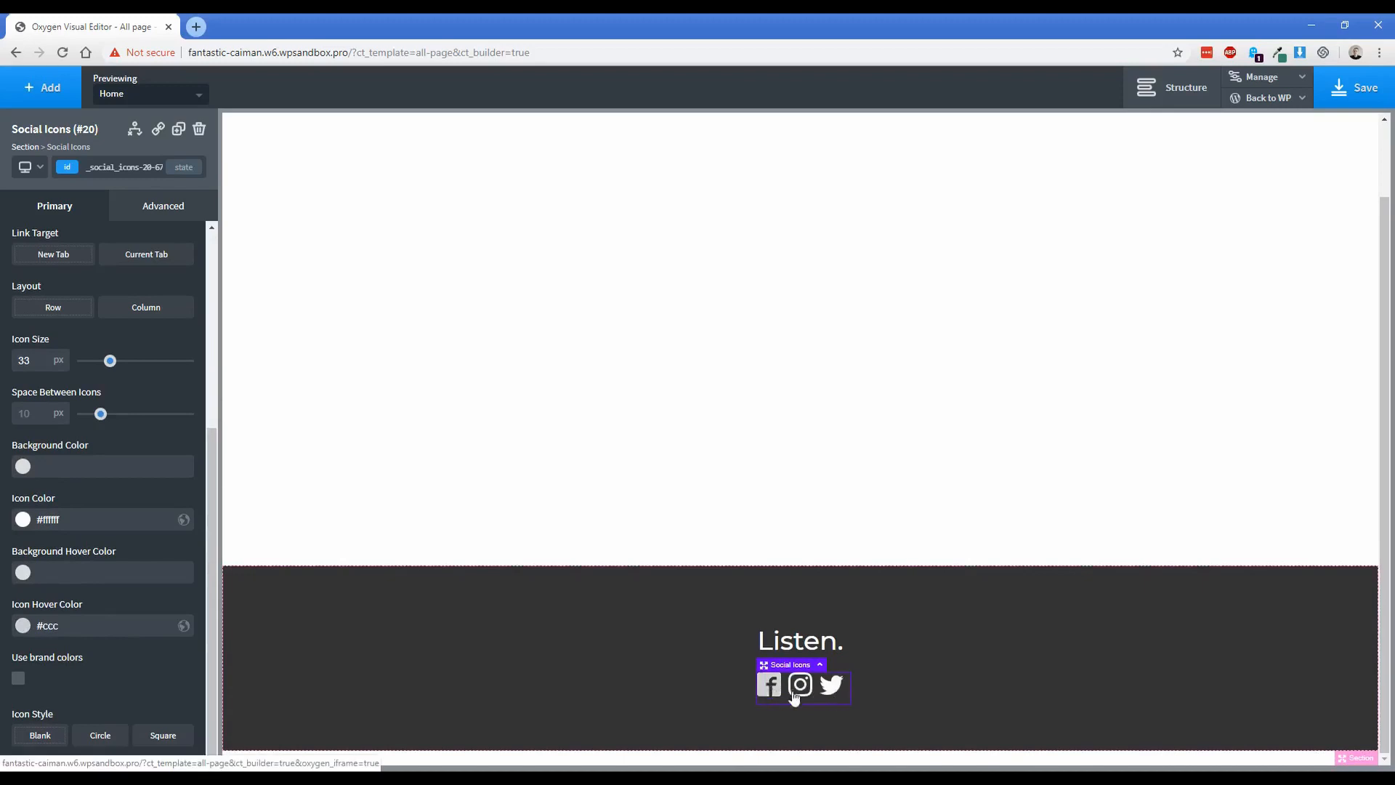
left_click(688, 673)
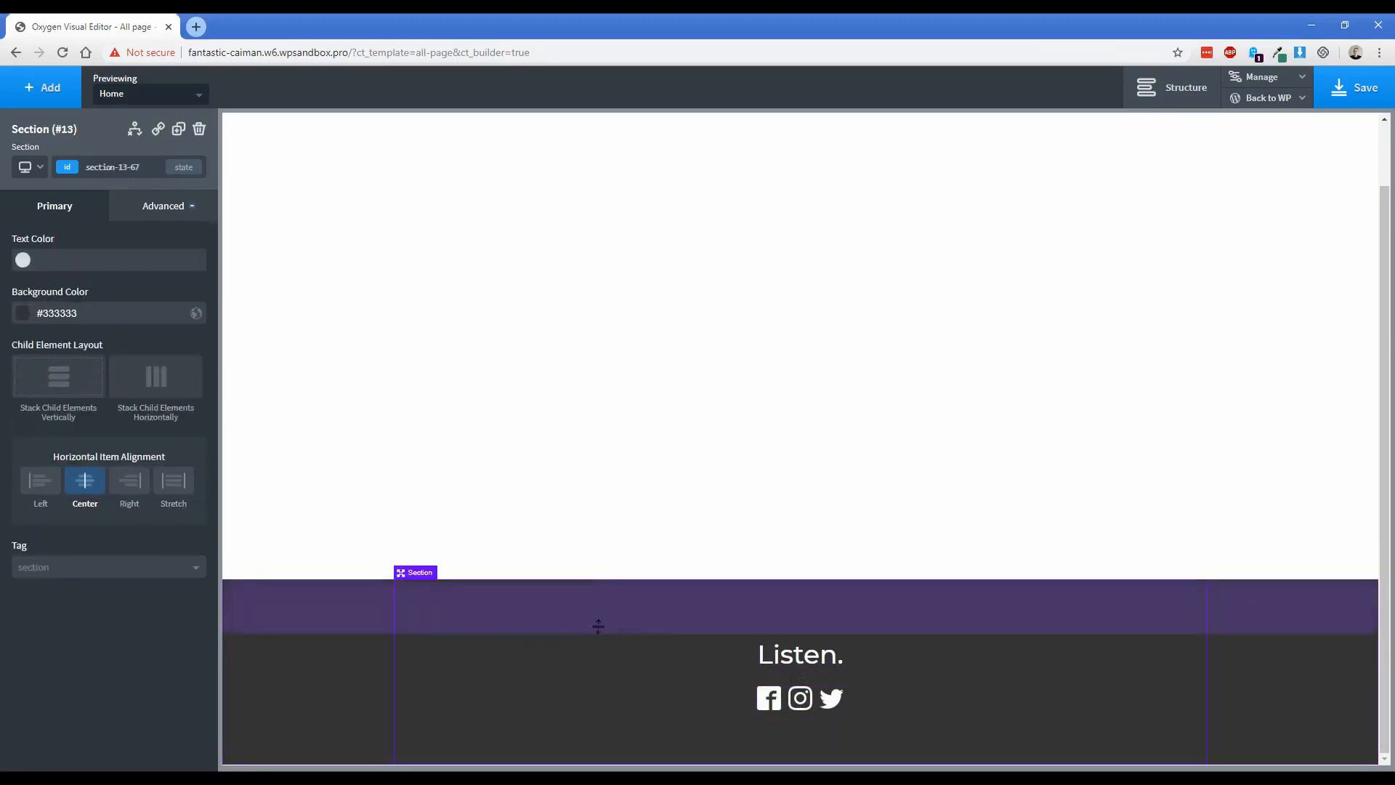
scroll(579, 652, "up", 1)
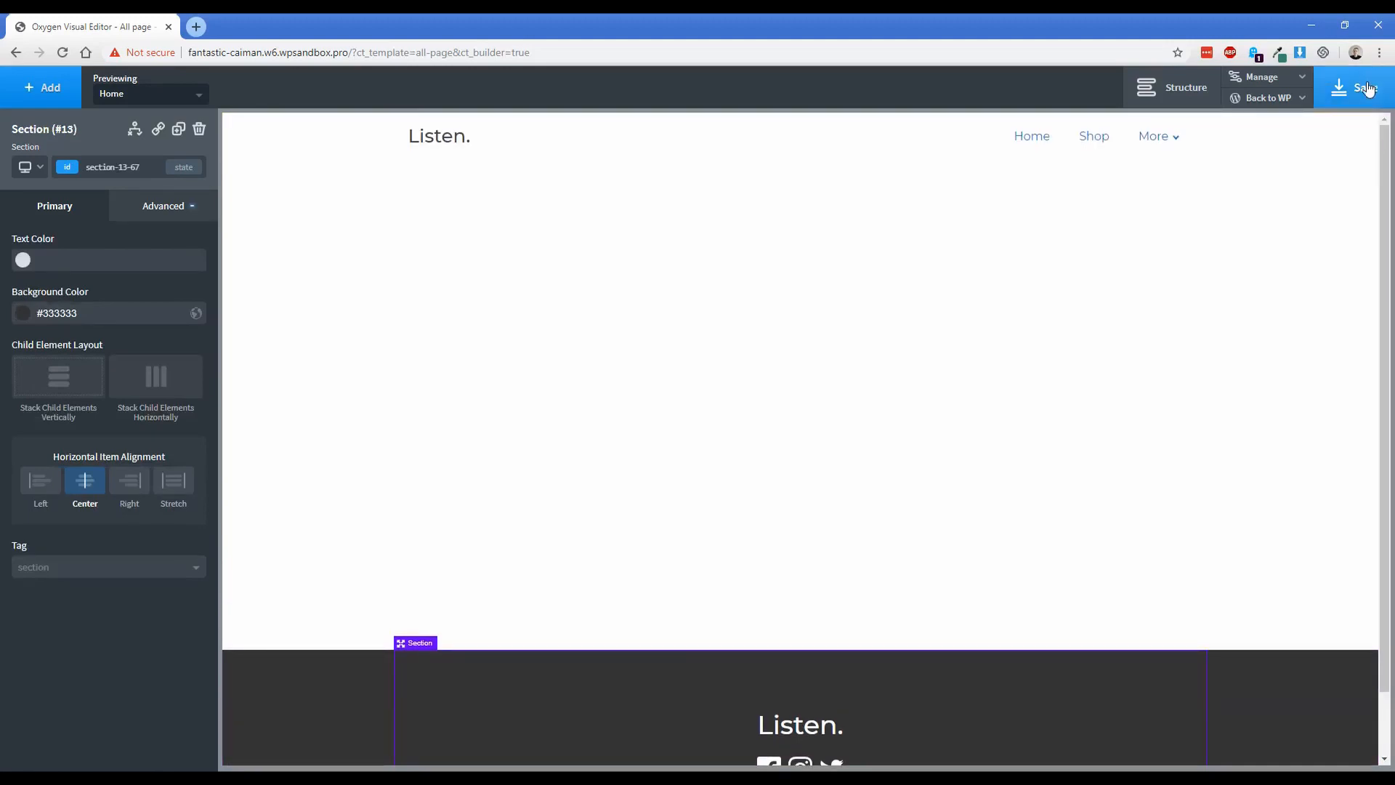
- Save the template, return to WordPress admin and open the Home page in Oxygen
left_click(1360, 87)
mouse_move(1267, 97)
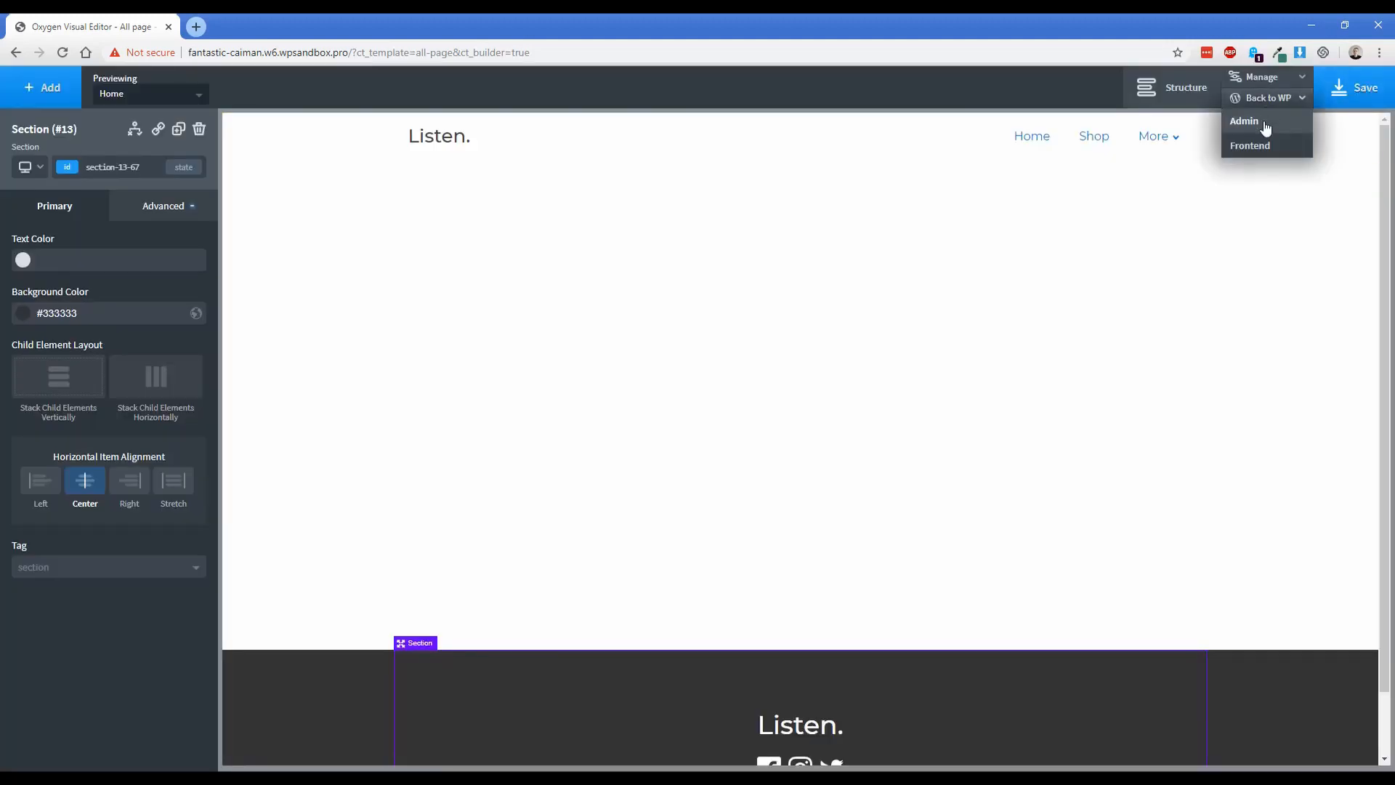
left_click(1252, 130)
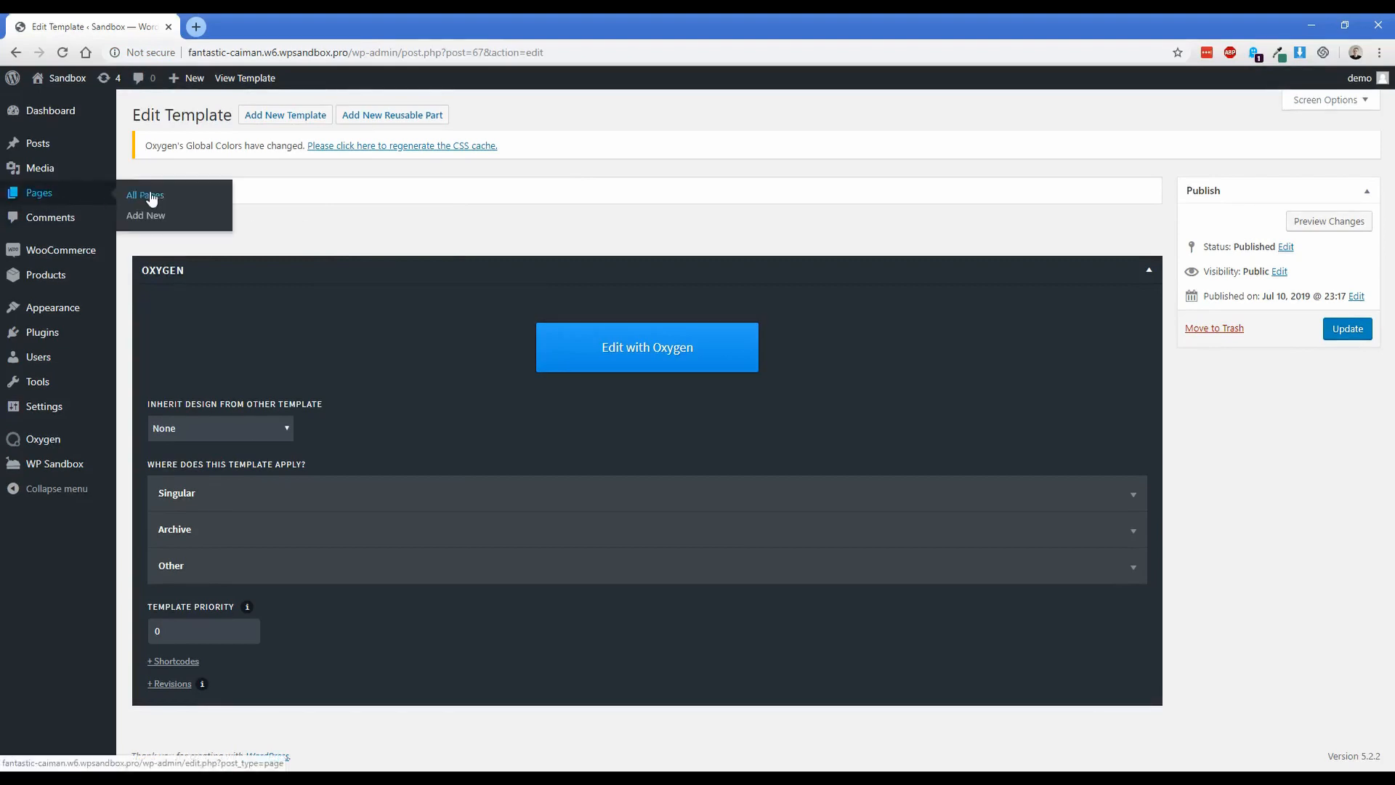
left_click(131, 188)
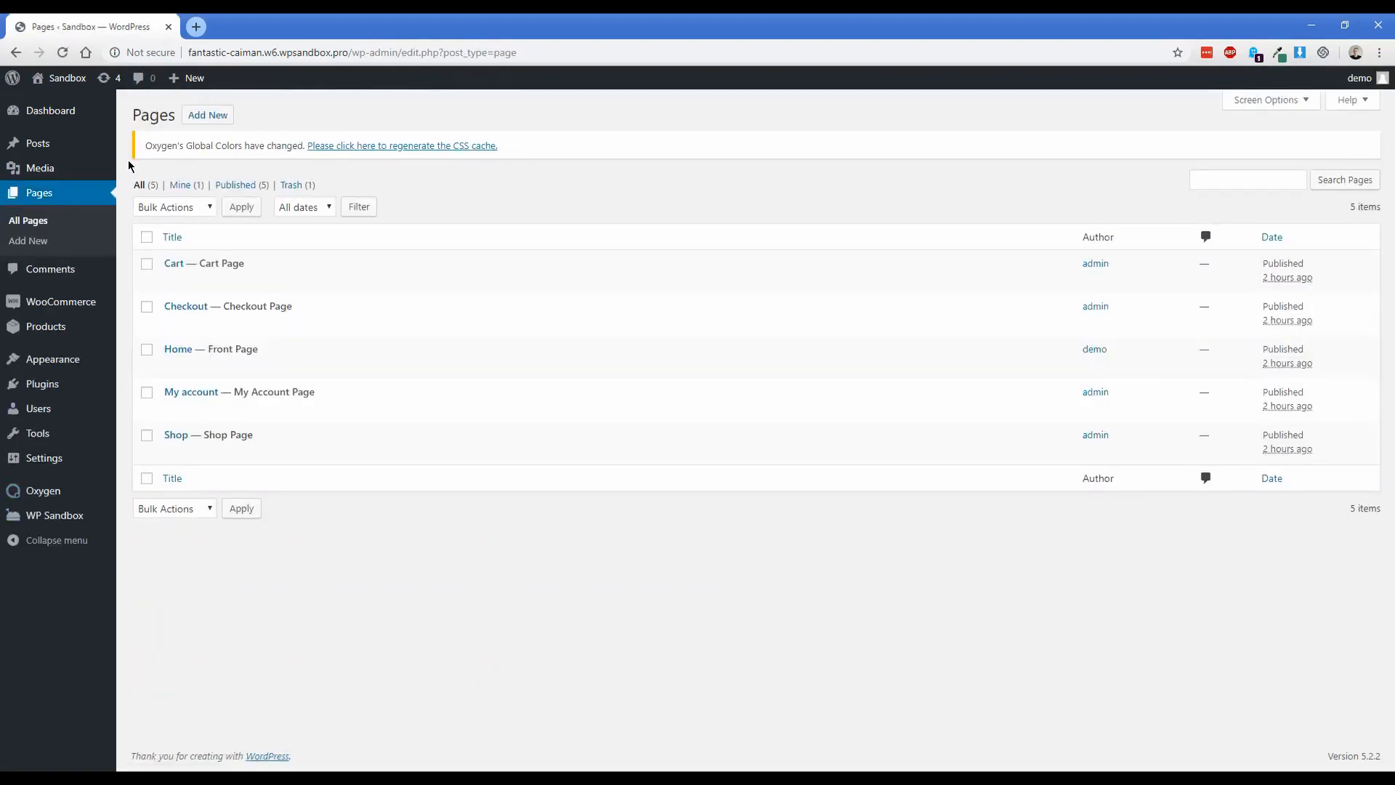
left_click(172, 368)
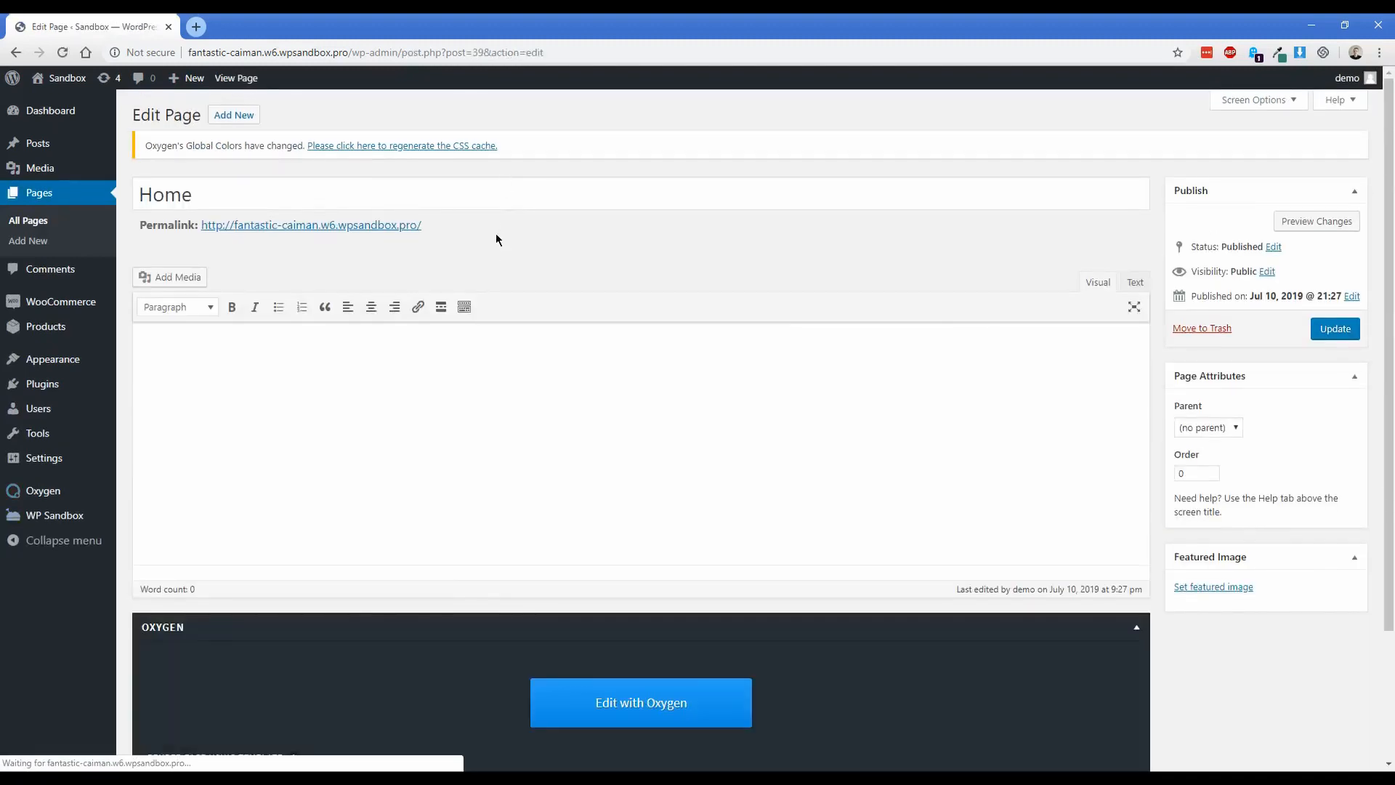
scroll(485, 250, "down", 2)
left_click(585, 556)
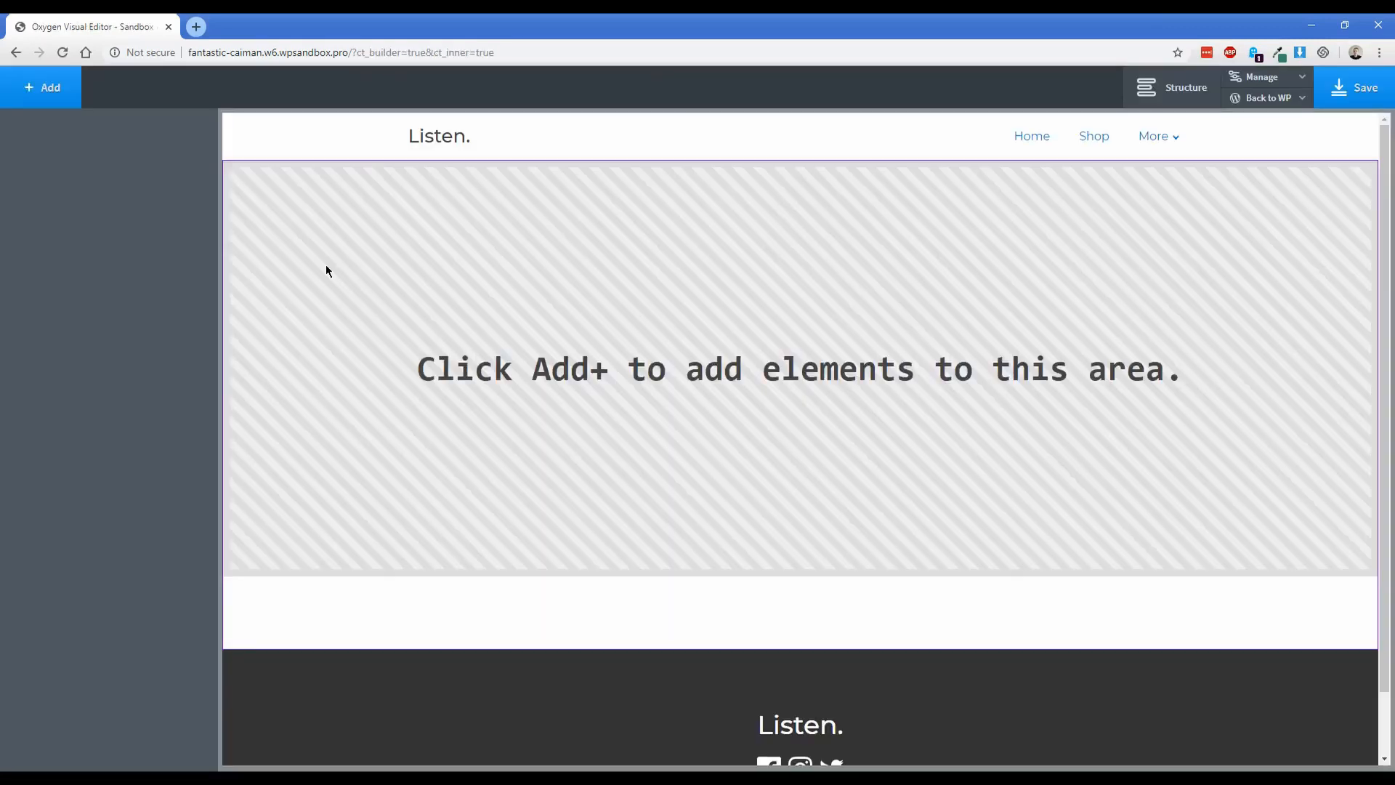
- Add a section with a heading reading 'It Listens Only To You' on the Home page
left_click(53, 93)
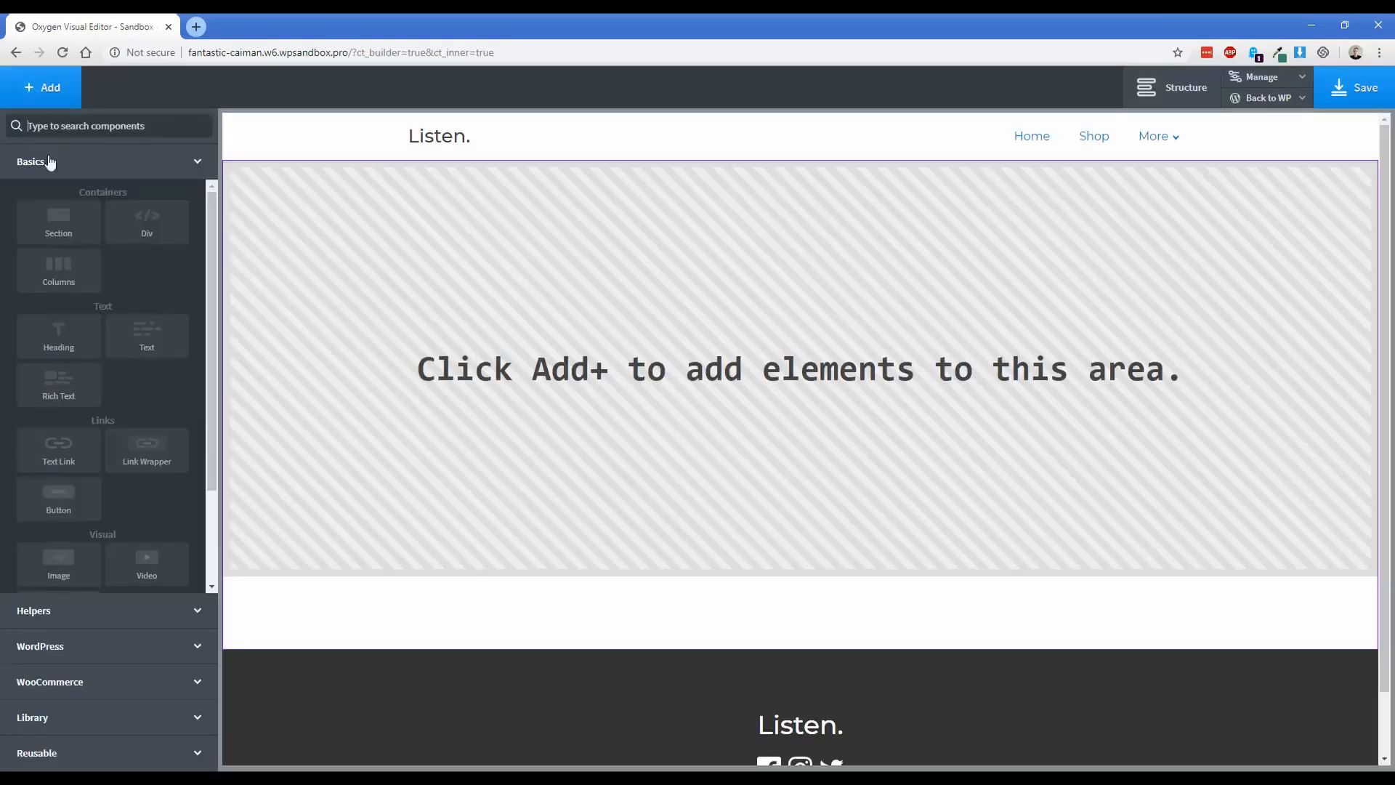
left_click(56, 217)
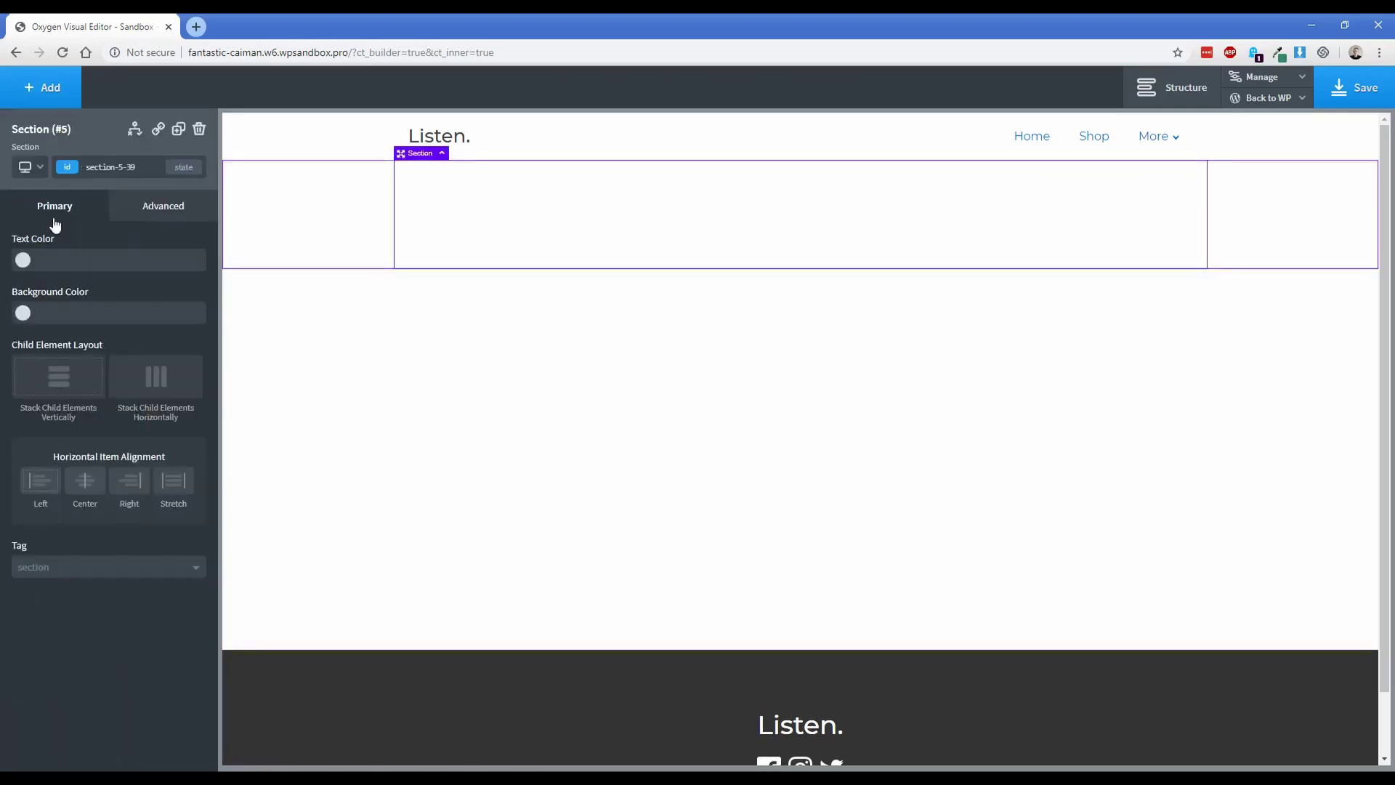
left_click(46, 96)
left_click(57, 333)
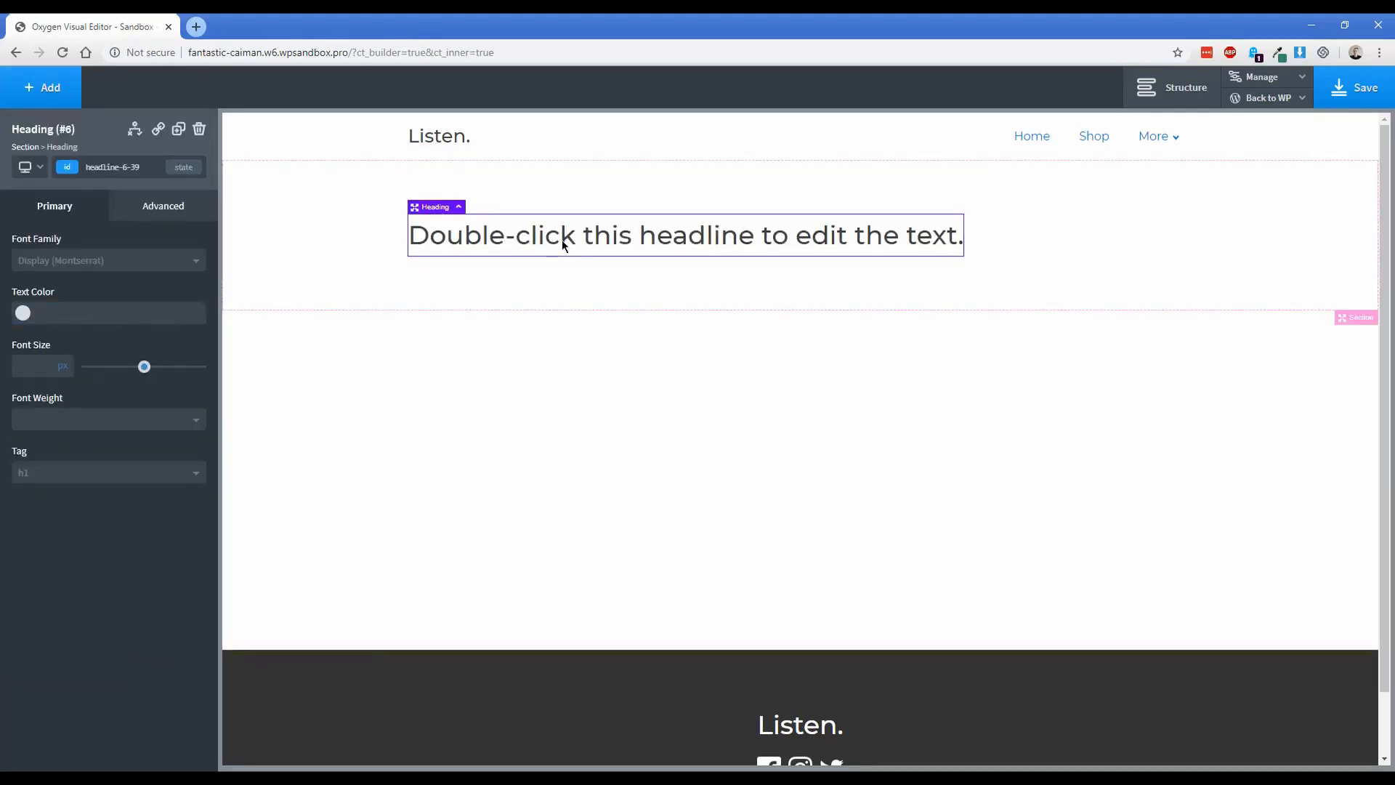
double_click(561, 240)
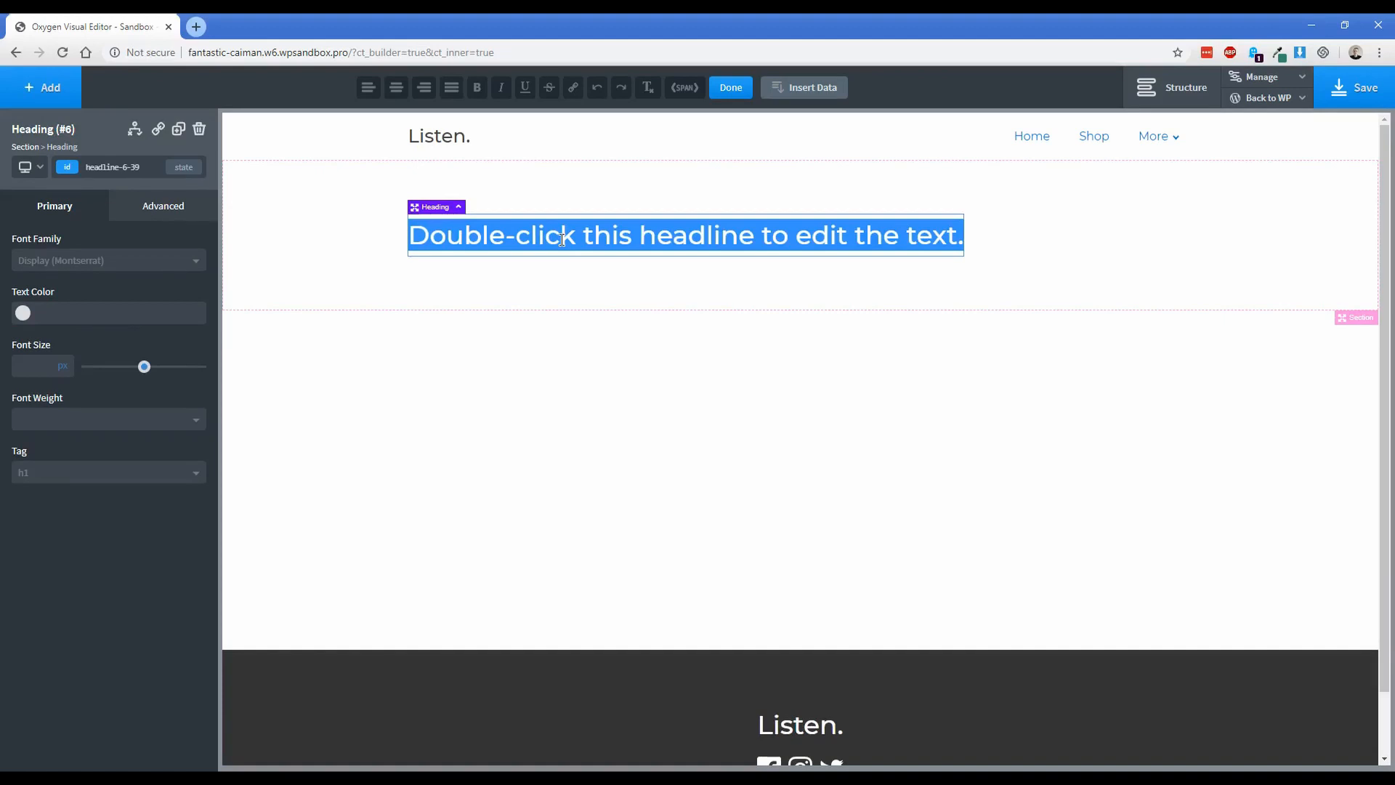
type("It Listens Only To You")
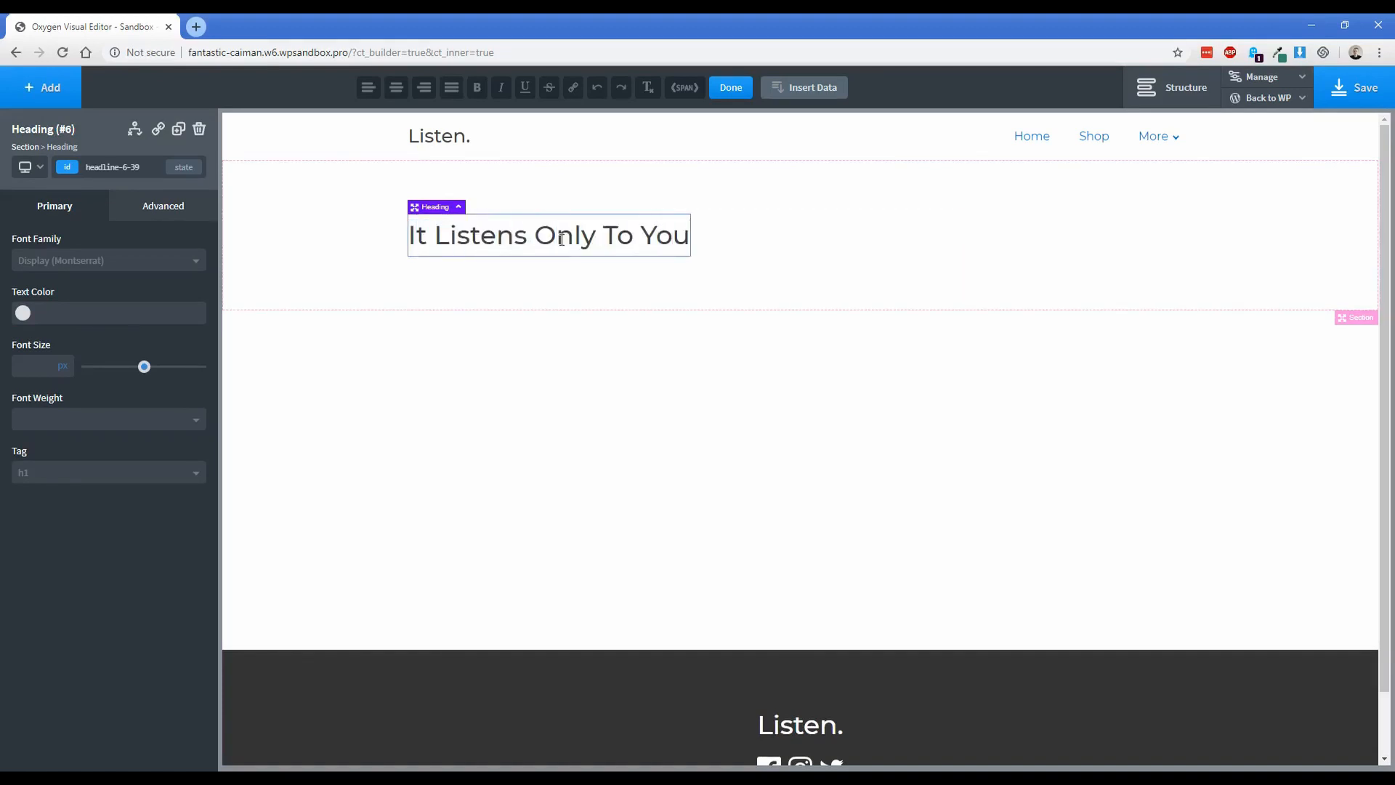
- Make the word 'Only' in the heading italic
double_click(562, 240)
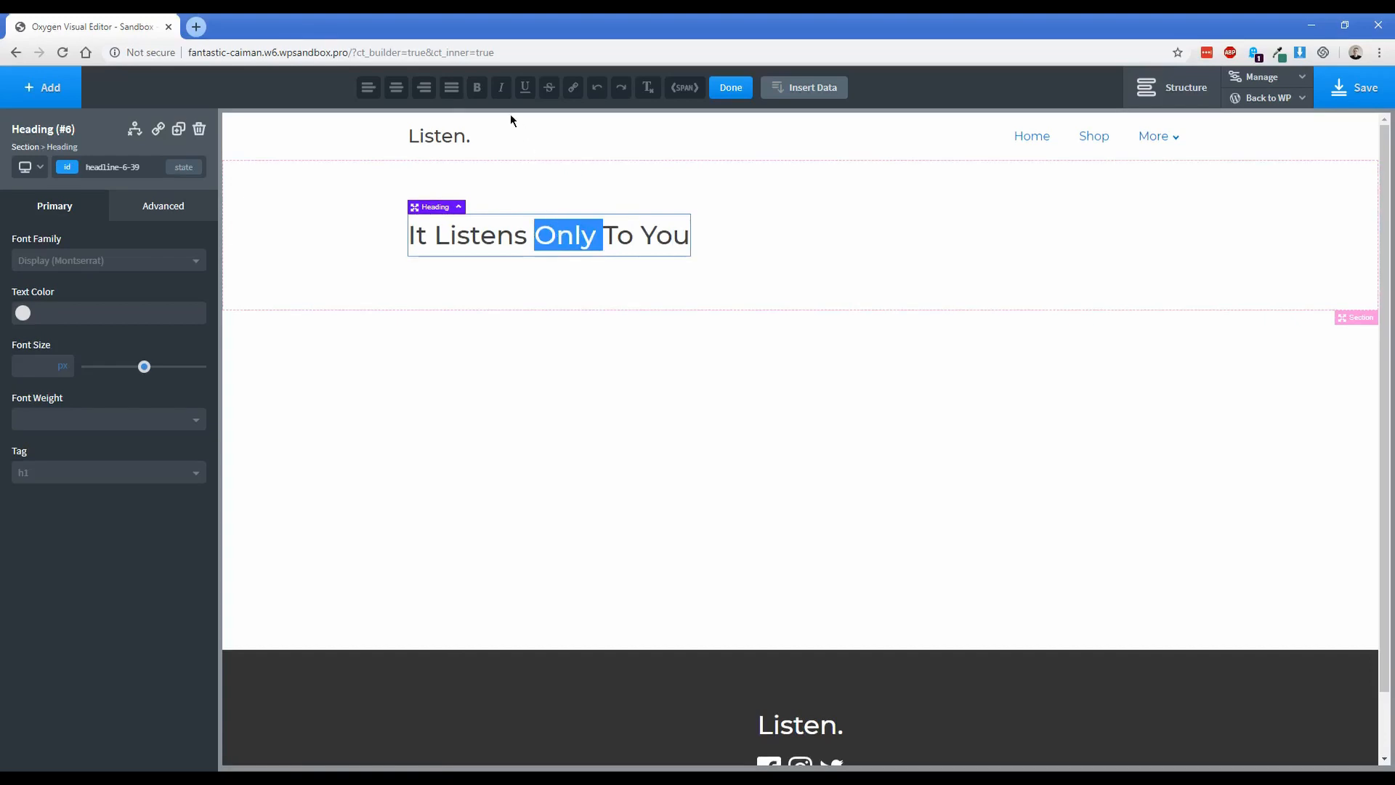
left_click(500, 87)
left_click(642, 242)
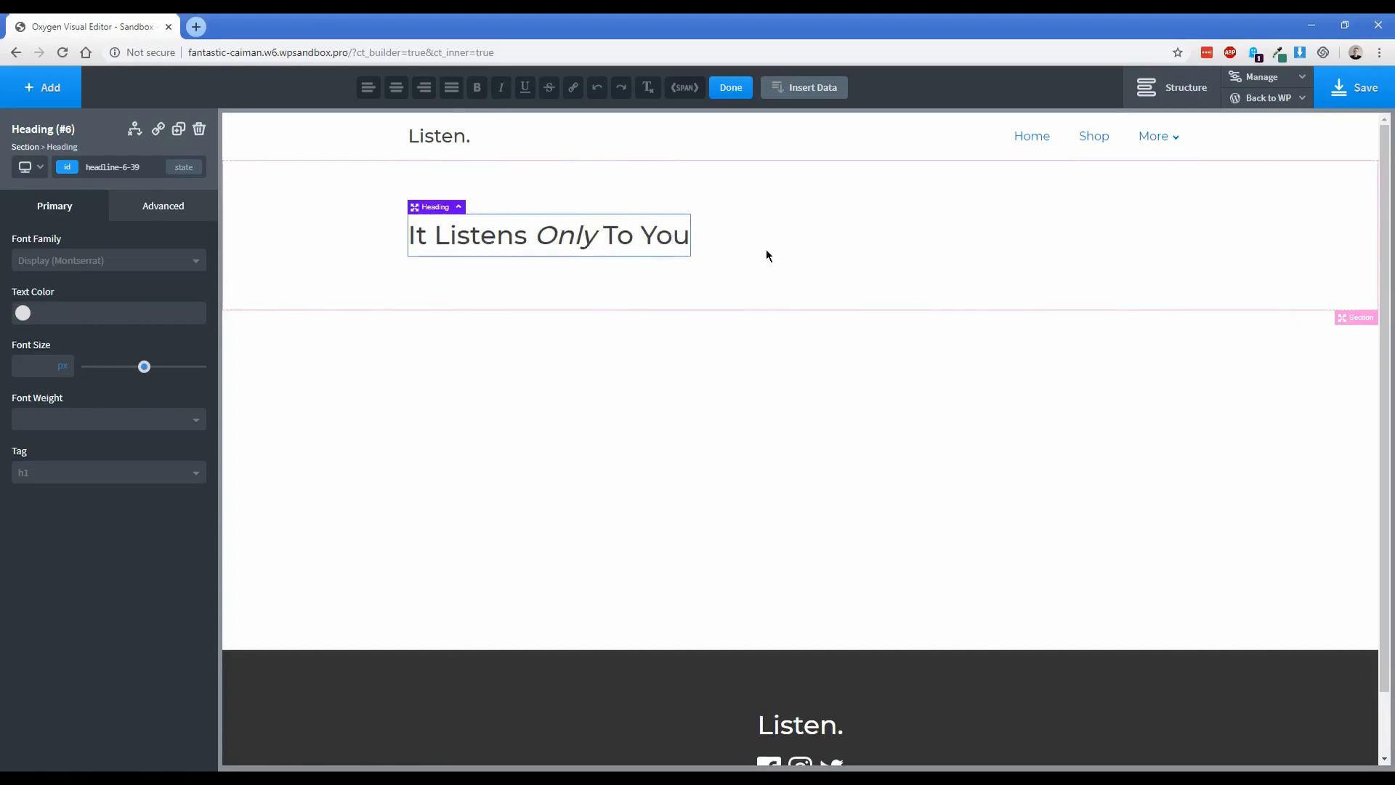
- Set the bedroom smart-speaker photo as the heading section's background image
left_click(378, 253)
left_click(152, 210)
left_click(129, 248)
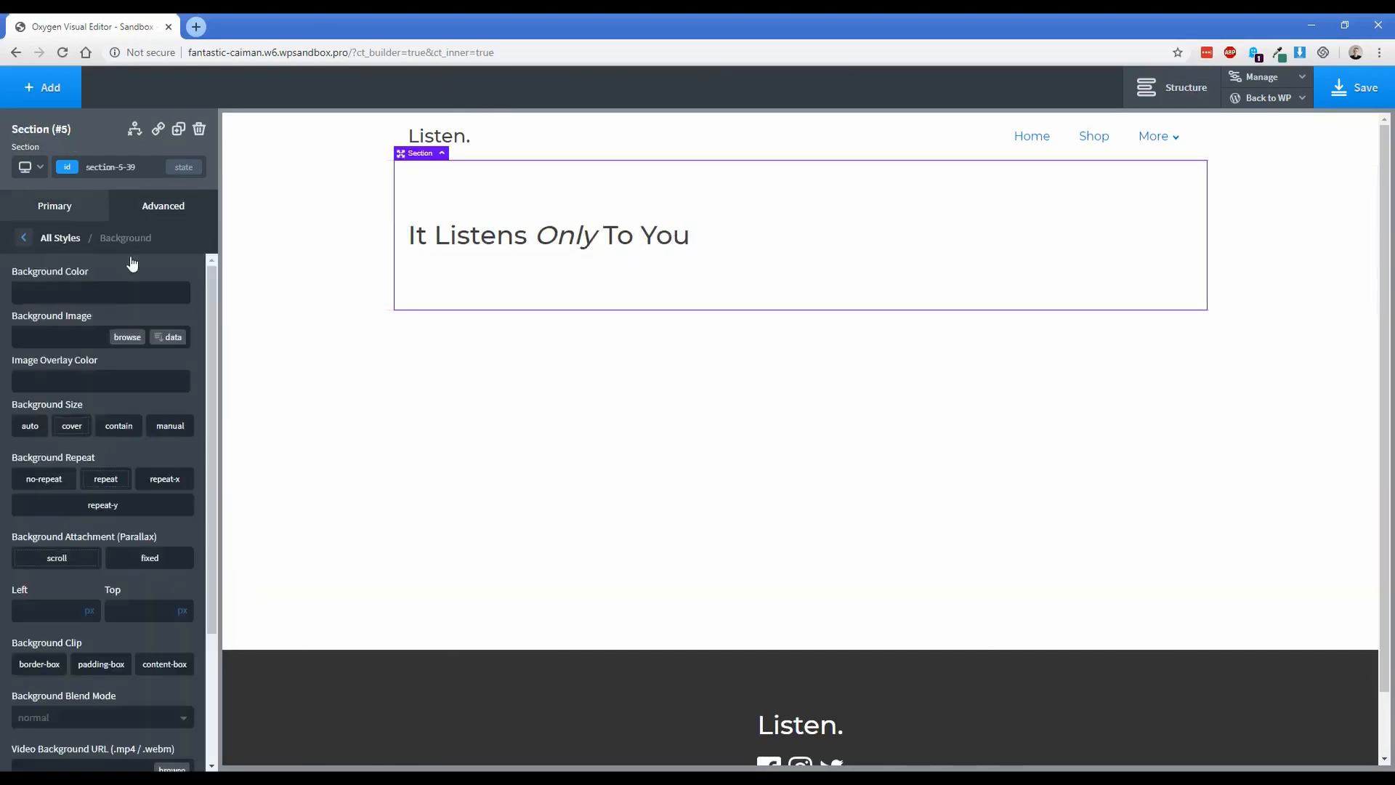
left_click(127, 337)
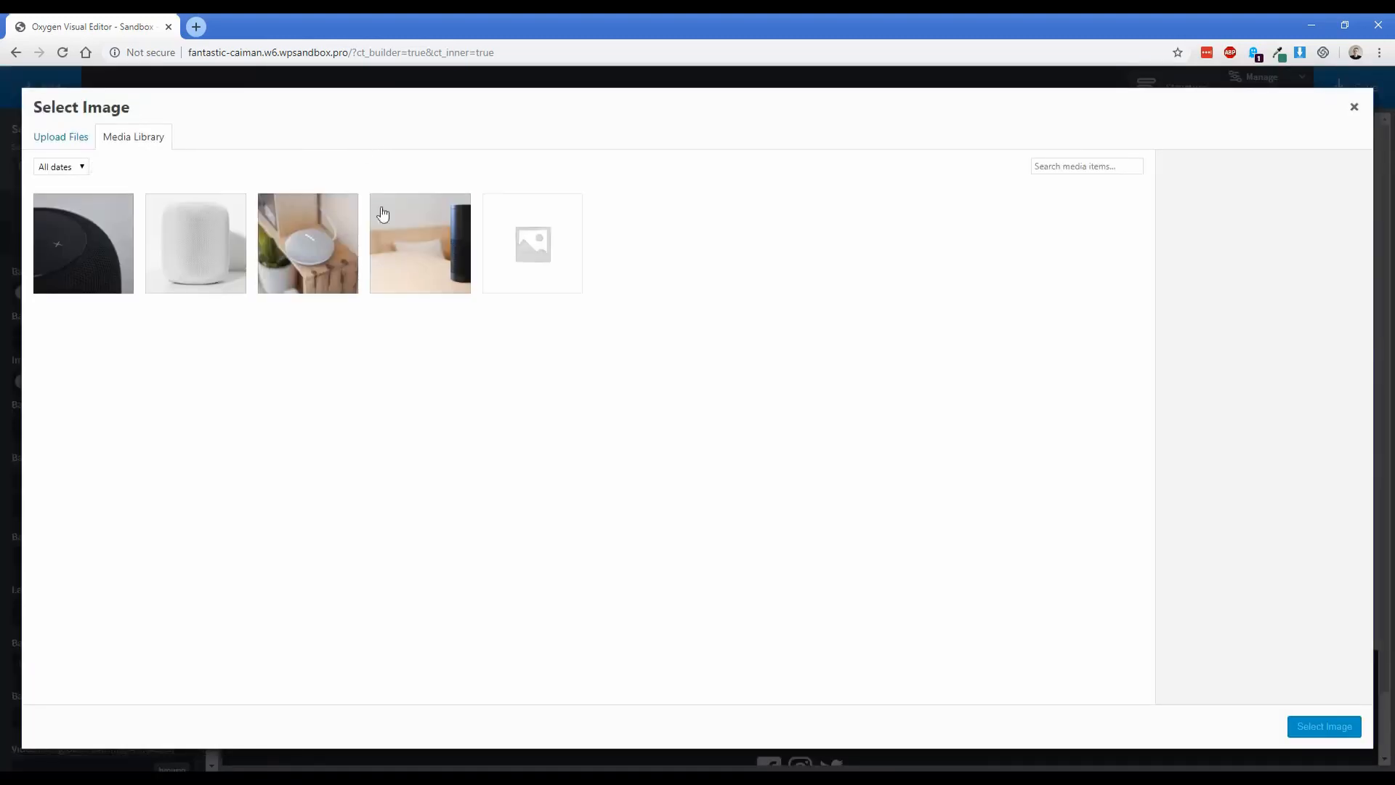
left_click(396, 227)
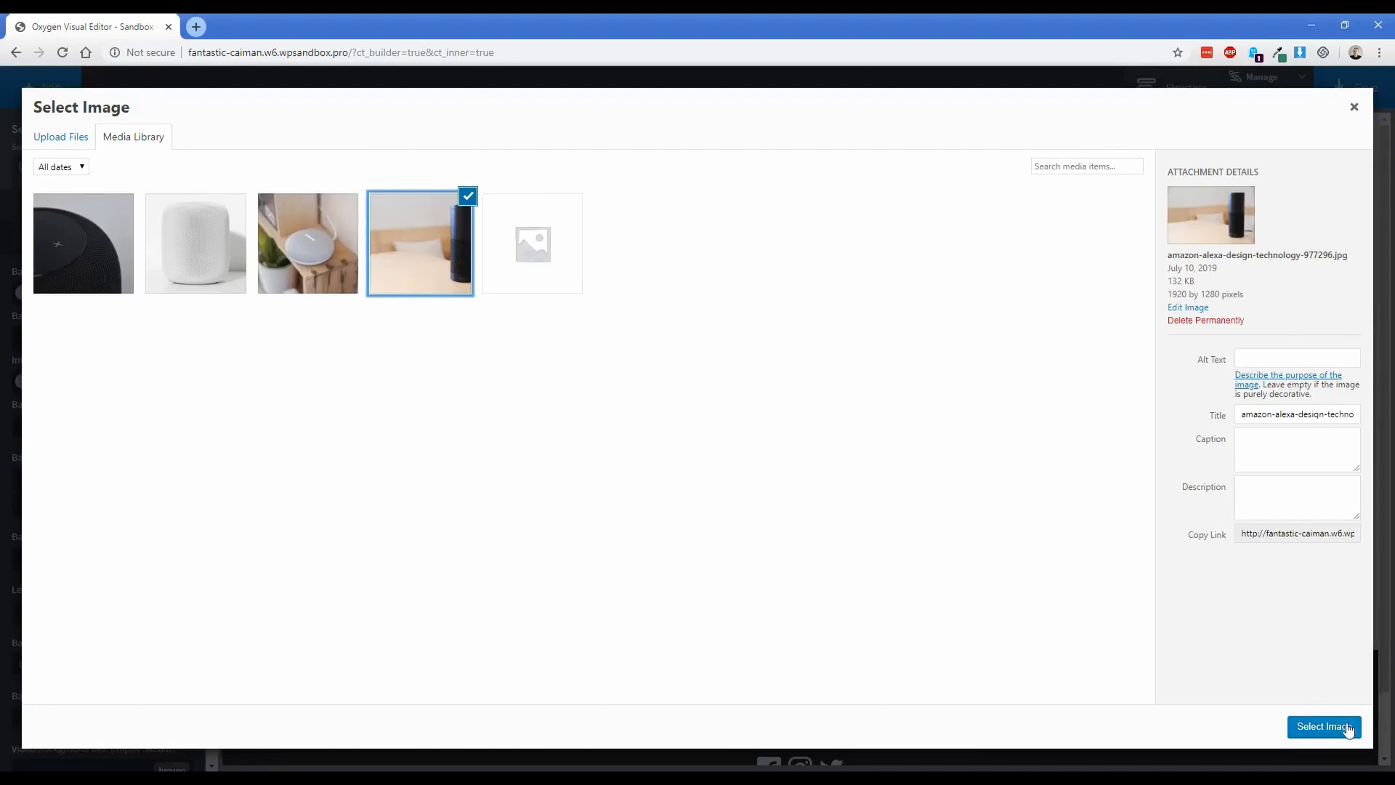
left_click(1324, 726)
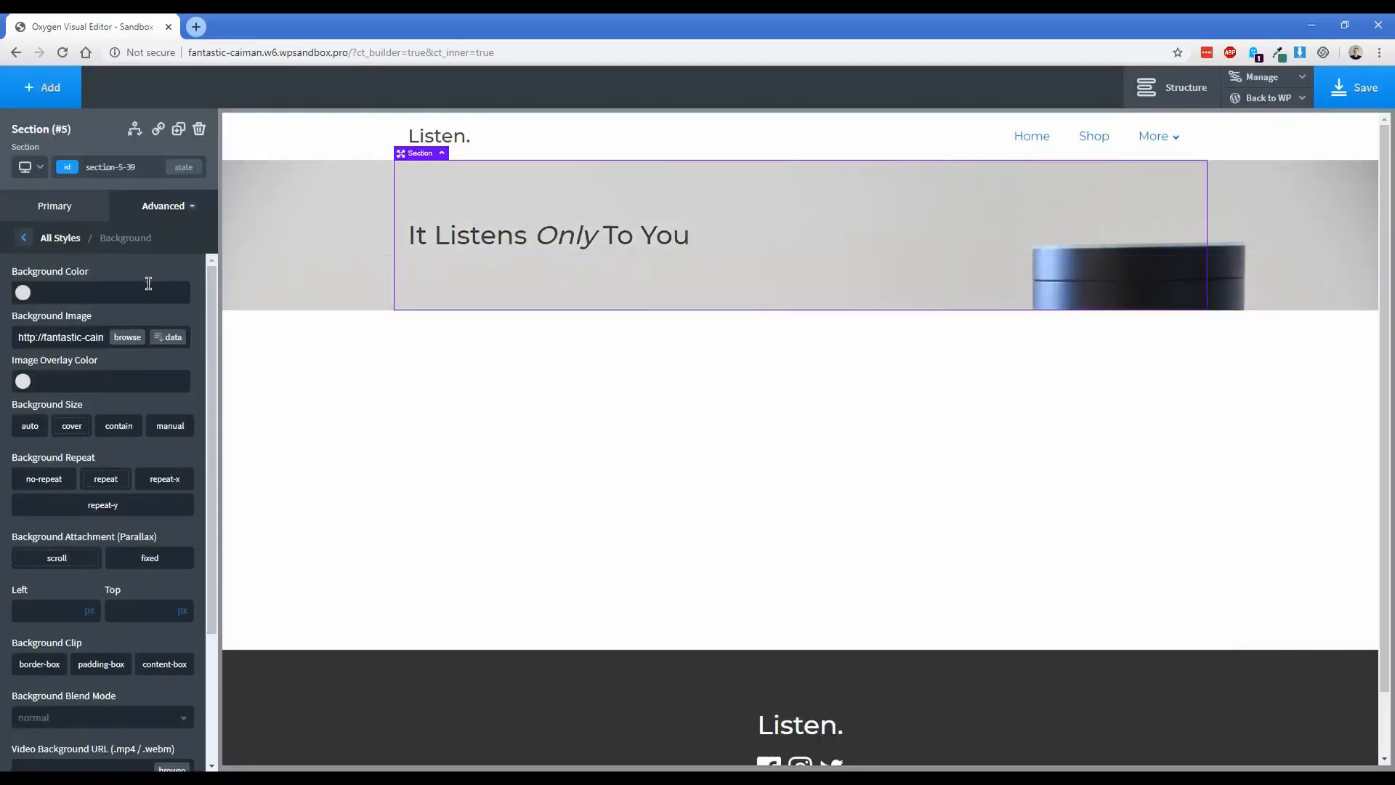
- Centre the background at 50% left and top, then move to the section's size and spacing
left_click(58, 613)
type("50")
left_click(117, 610)
type("50")
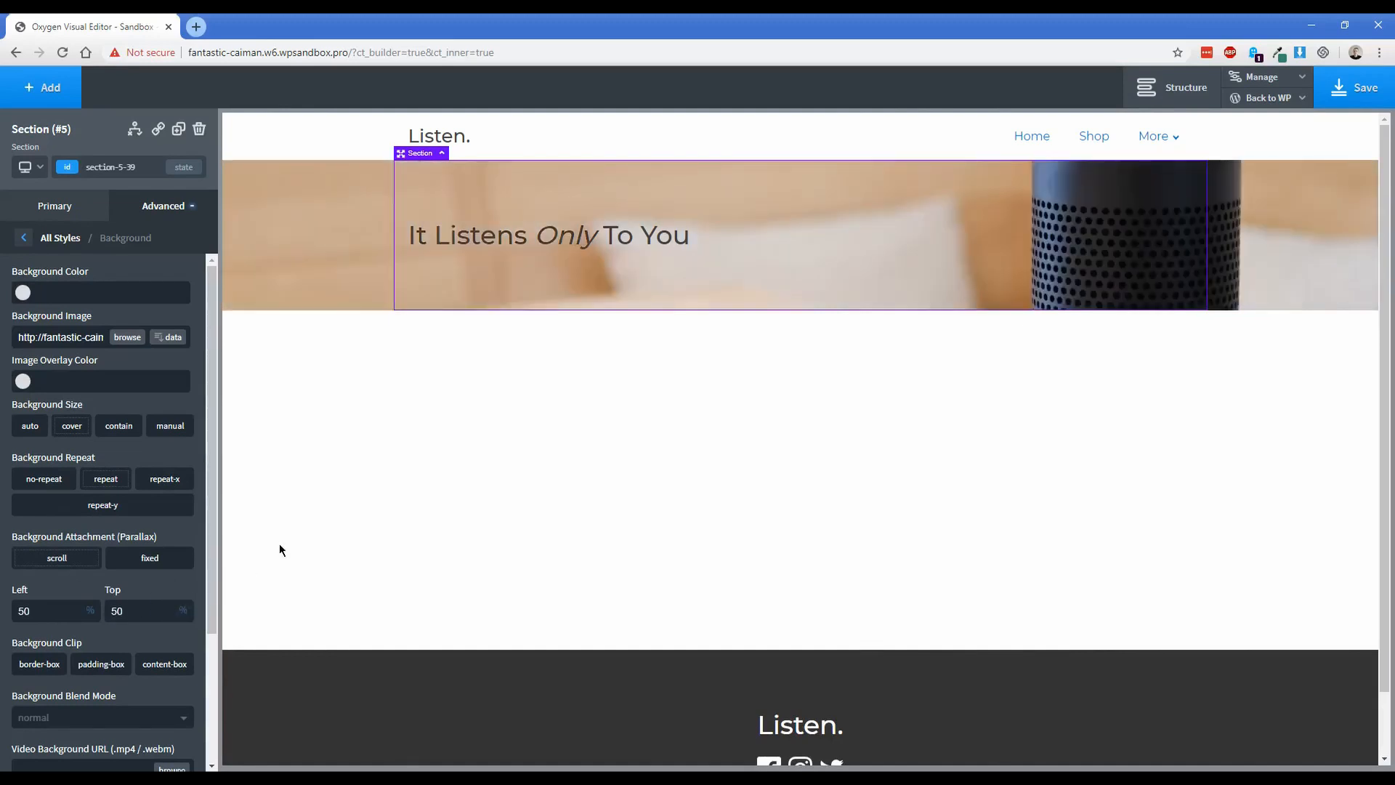
double_click(42, 611)
left_click(55, 610)
left_click(148, 209)
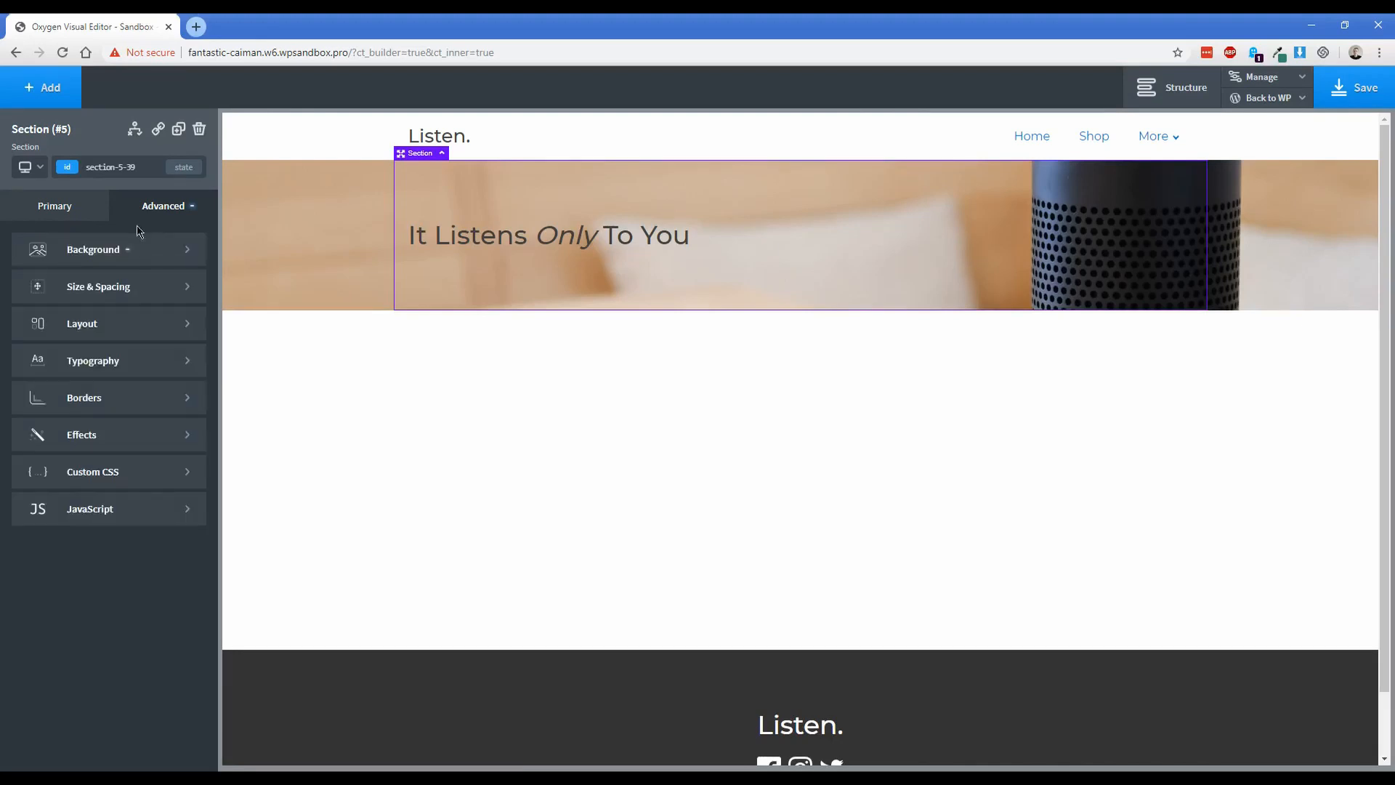
left_click(126, 285)
type("15")
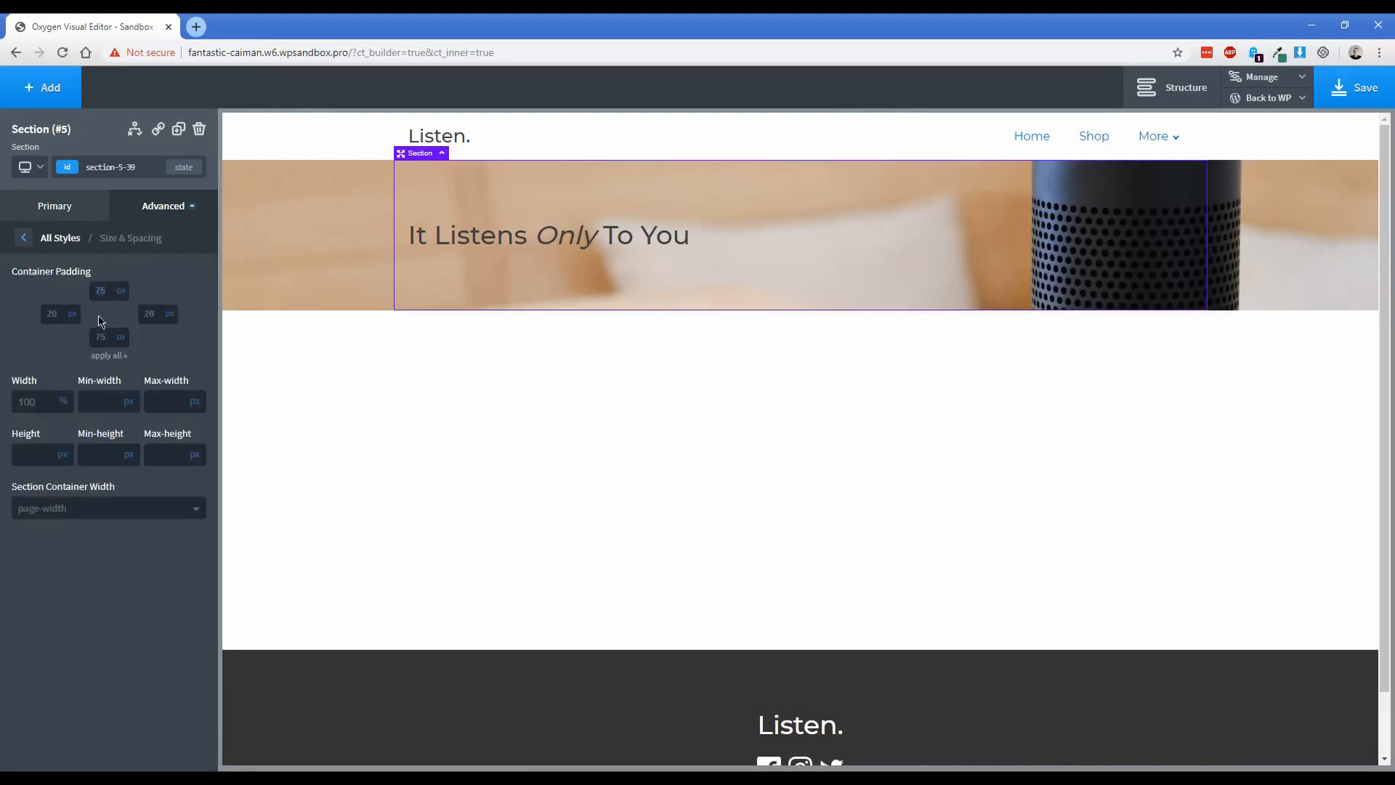
type("0")
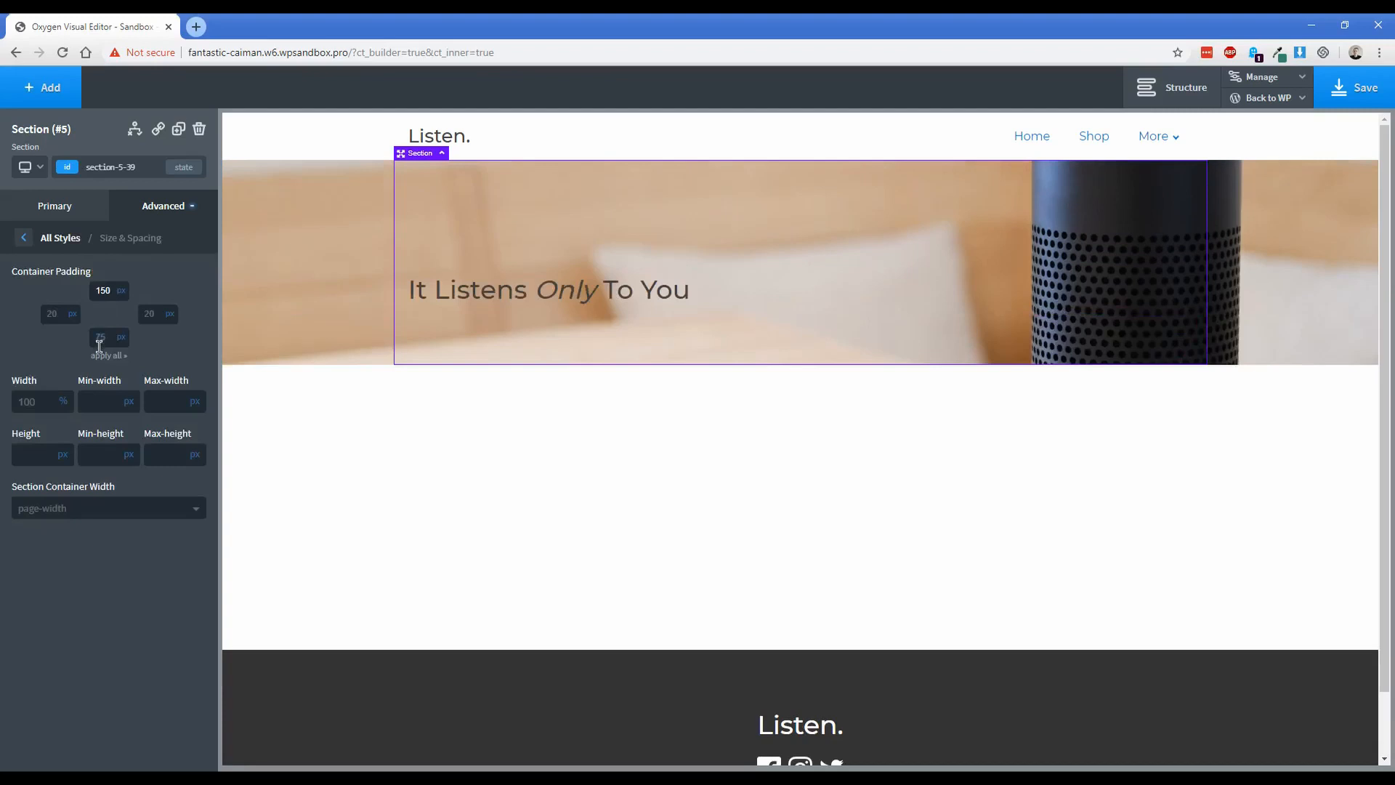
- Set section bottom padding to 150 and make the heading #ffffff at 55 px with extra bottom margin
left_click(99, 342)
type("150")
left_click(464, 289)
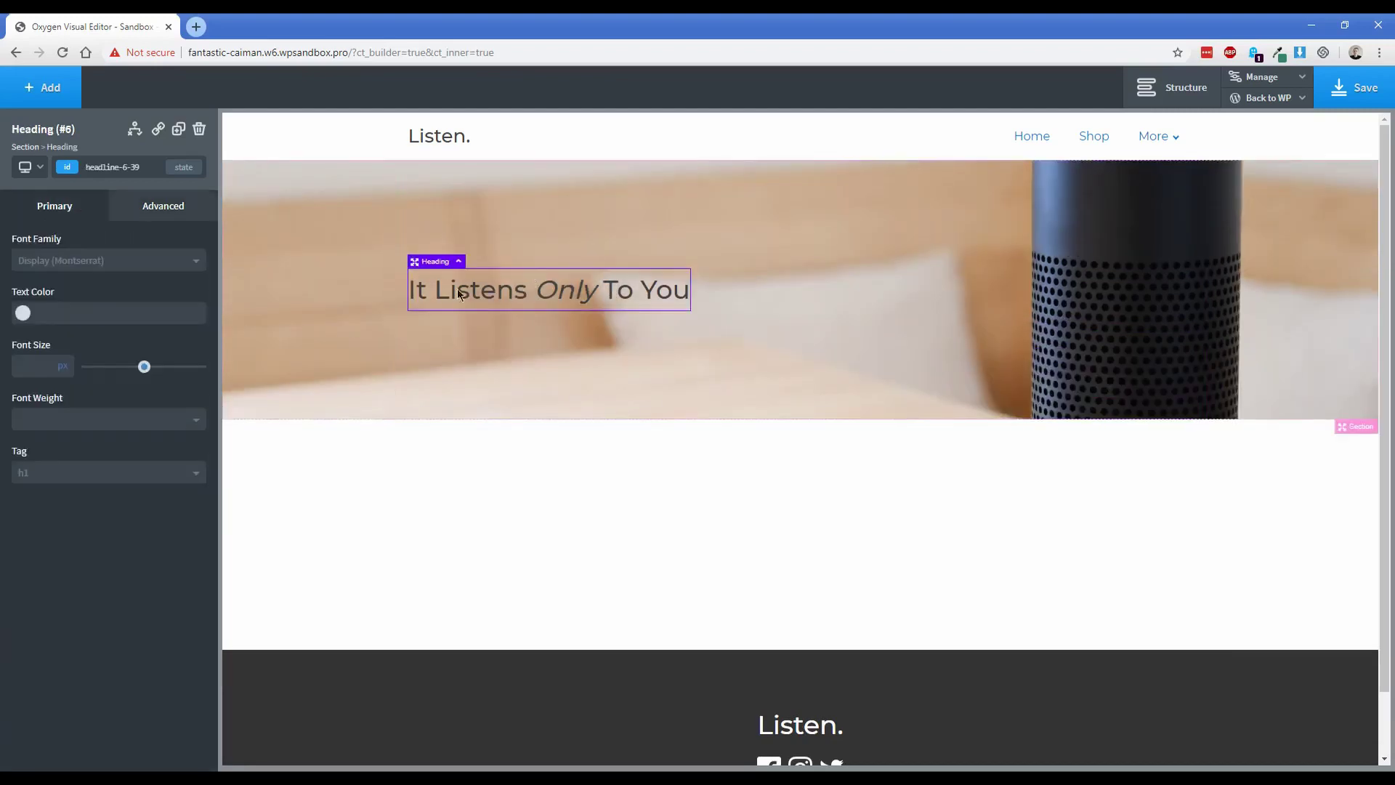
left_click(23, 314)
left_click(69, 535)
left_click(58, 296)
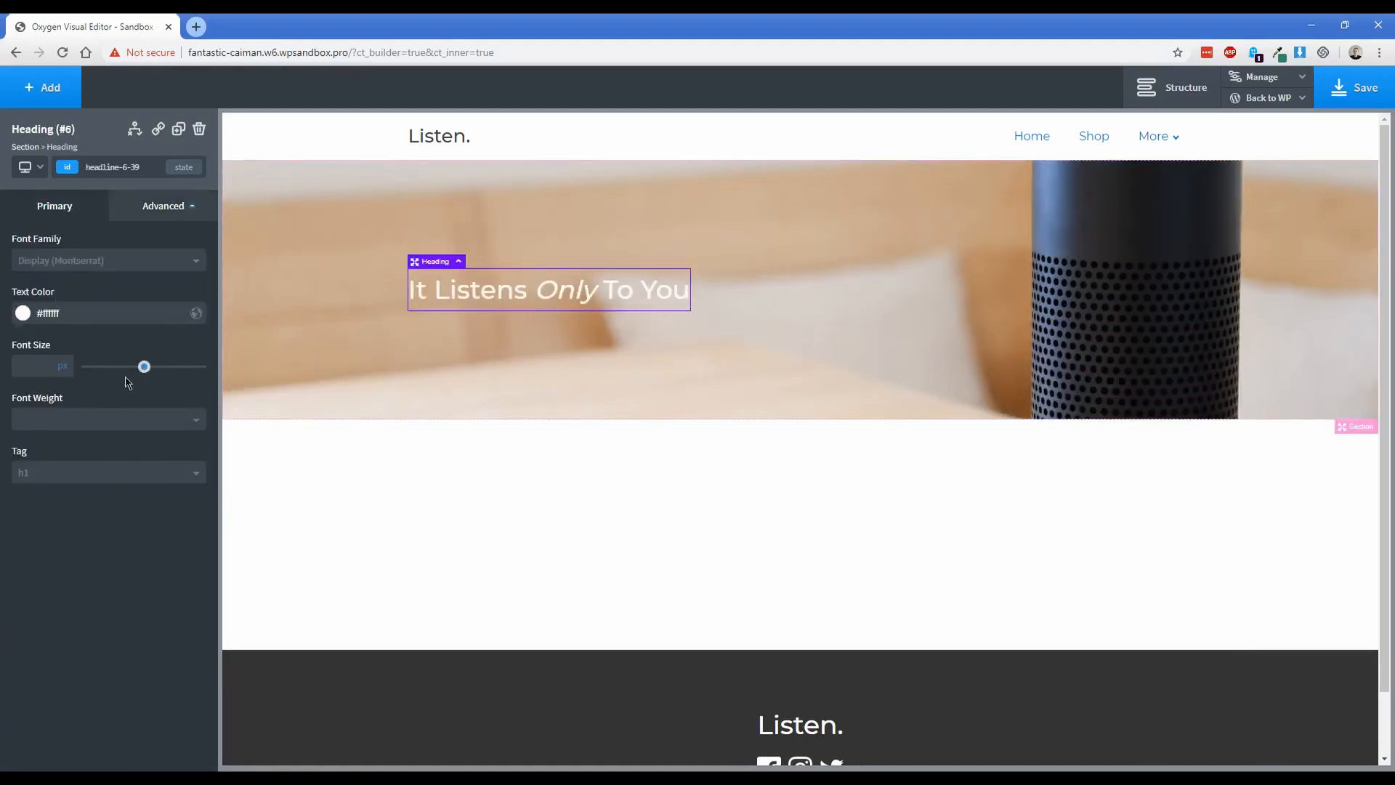
left_click_drag(141, 379, 150, 378)
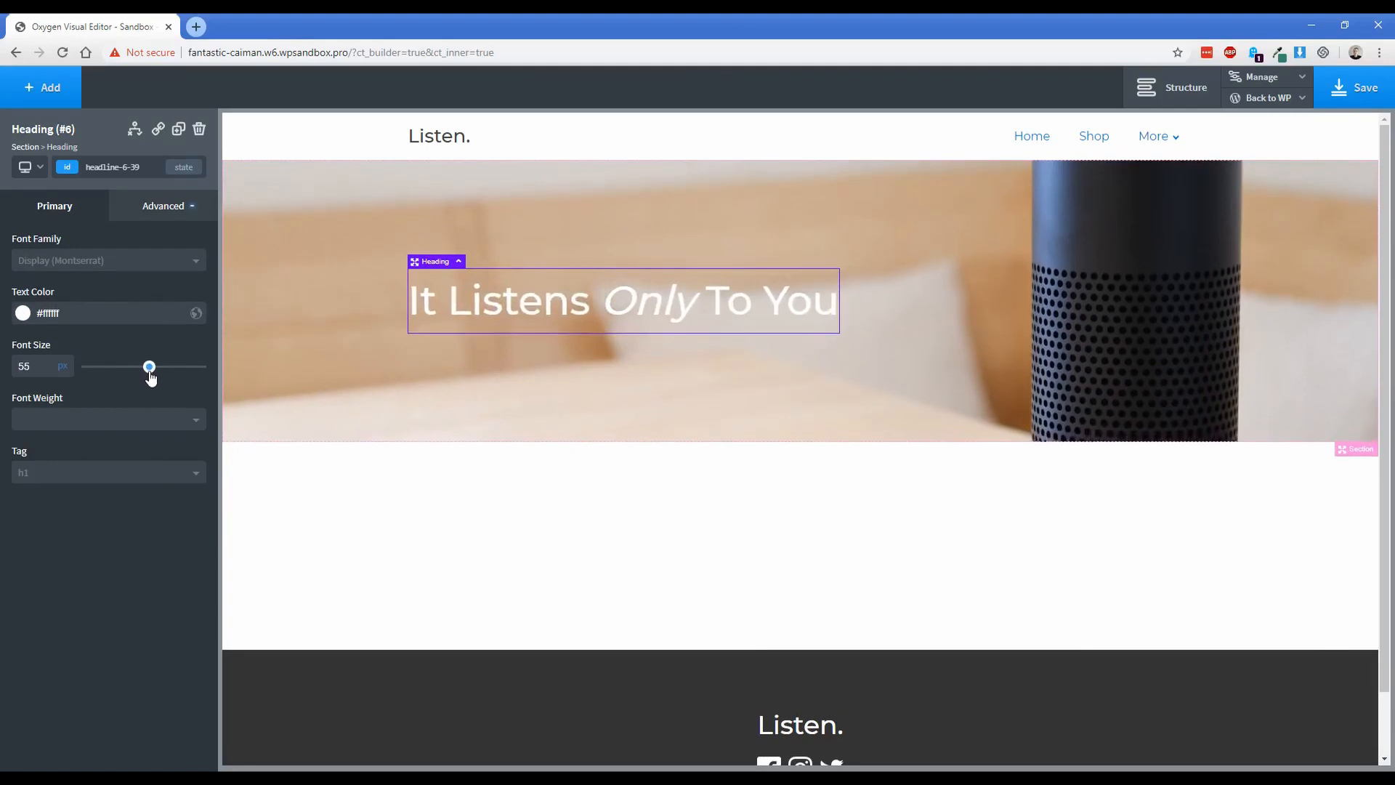
left_click_drag(468, 331, 470, 348)
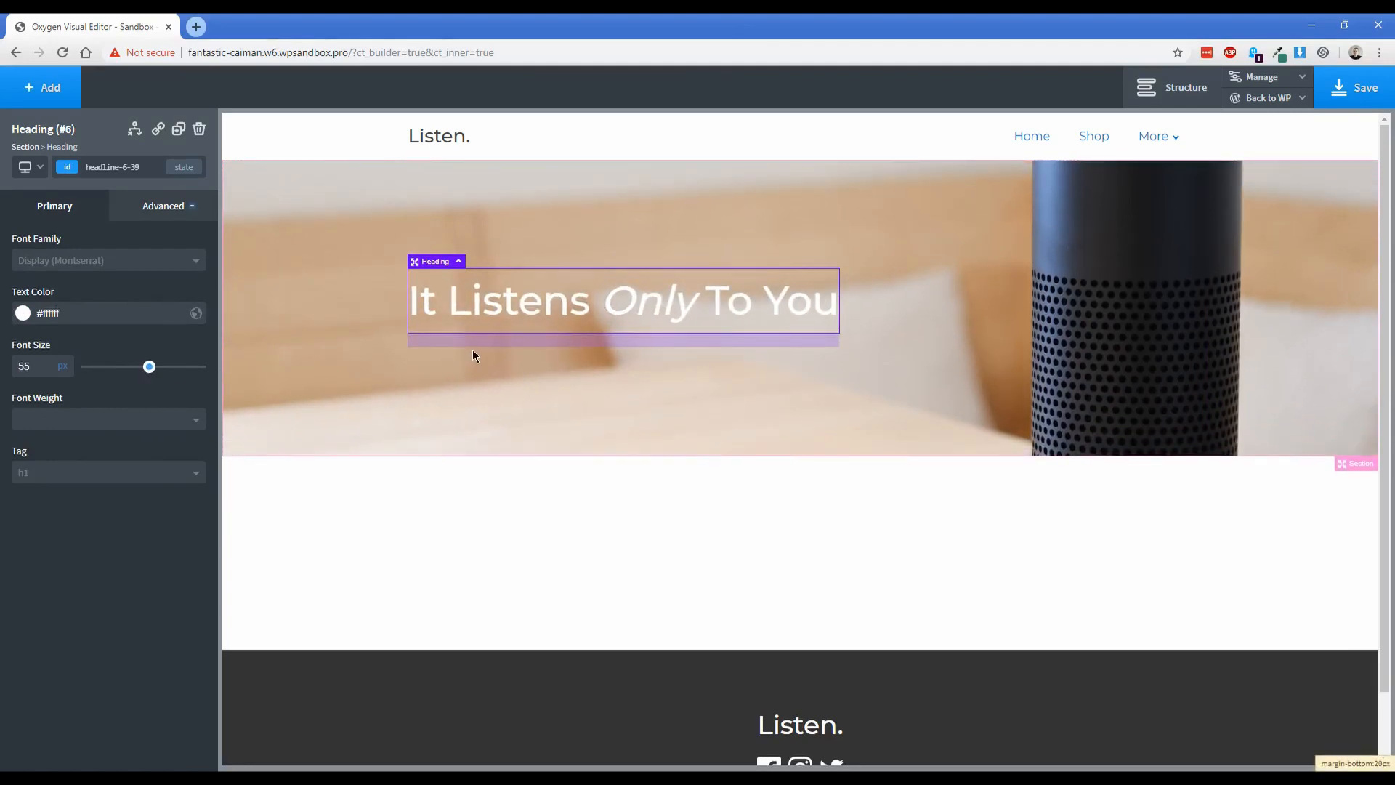
- Add a Button under the heading labelled 'View All Products'
left_click(42, 92)
type("but")
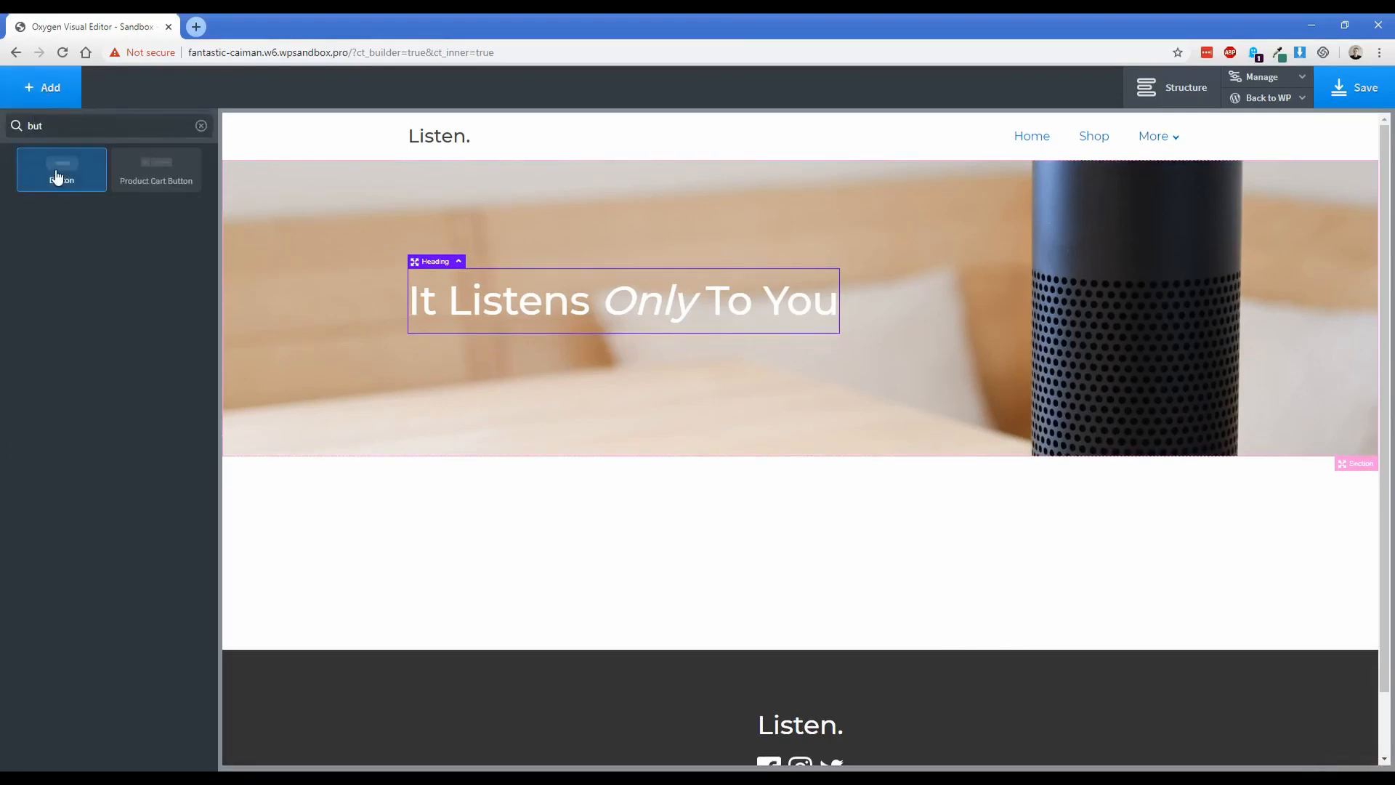
left_click(57, 173)
double_click(464, 366)
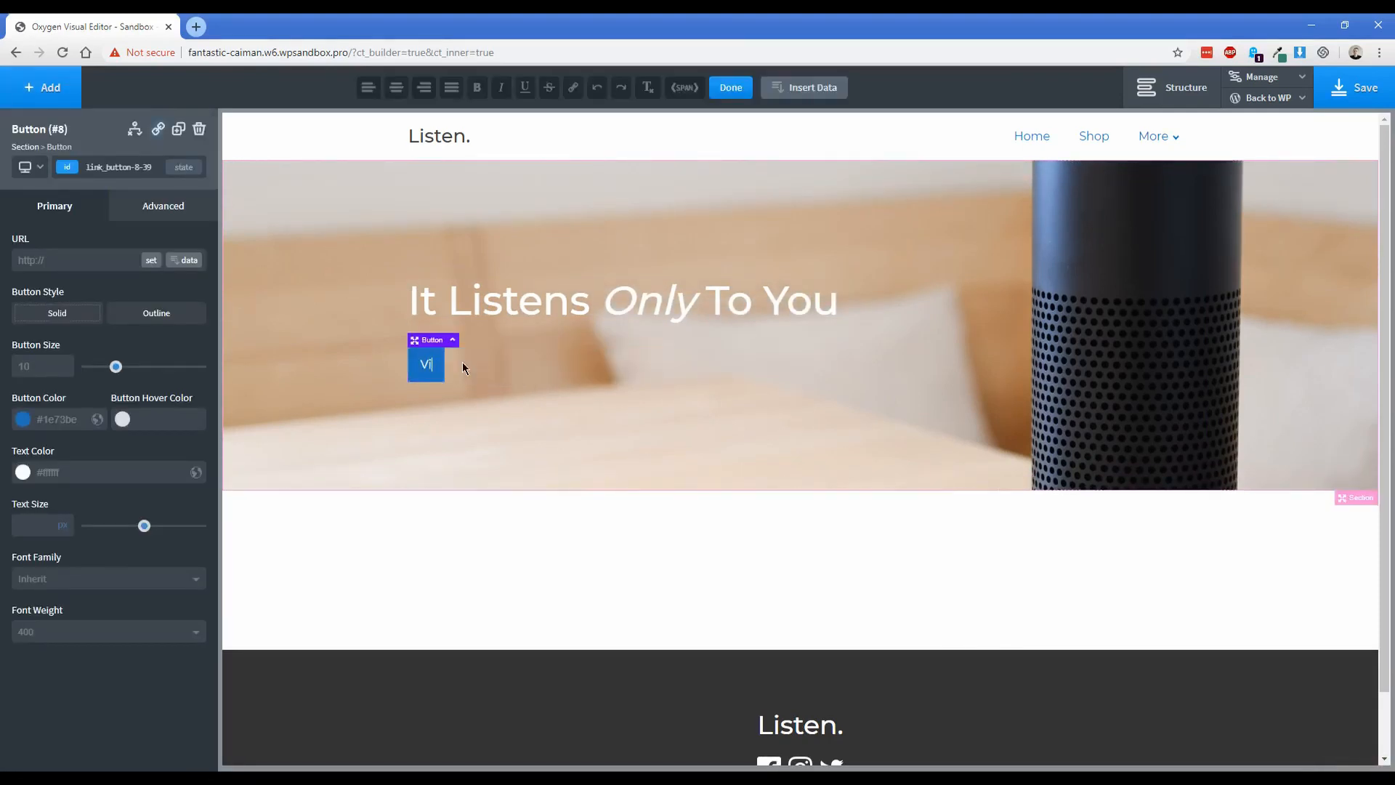
type("View All Products")
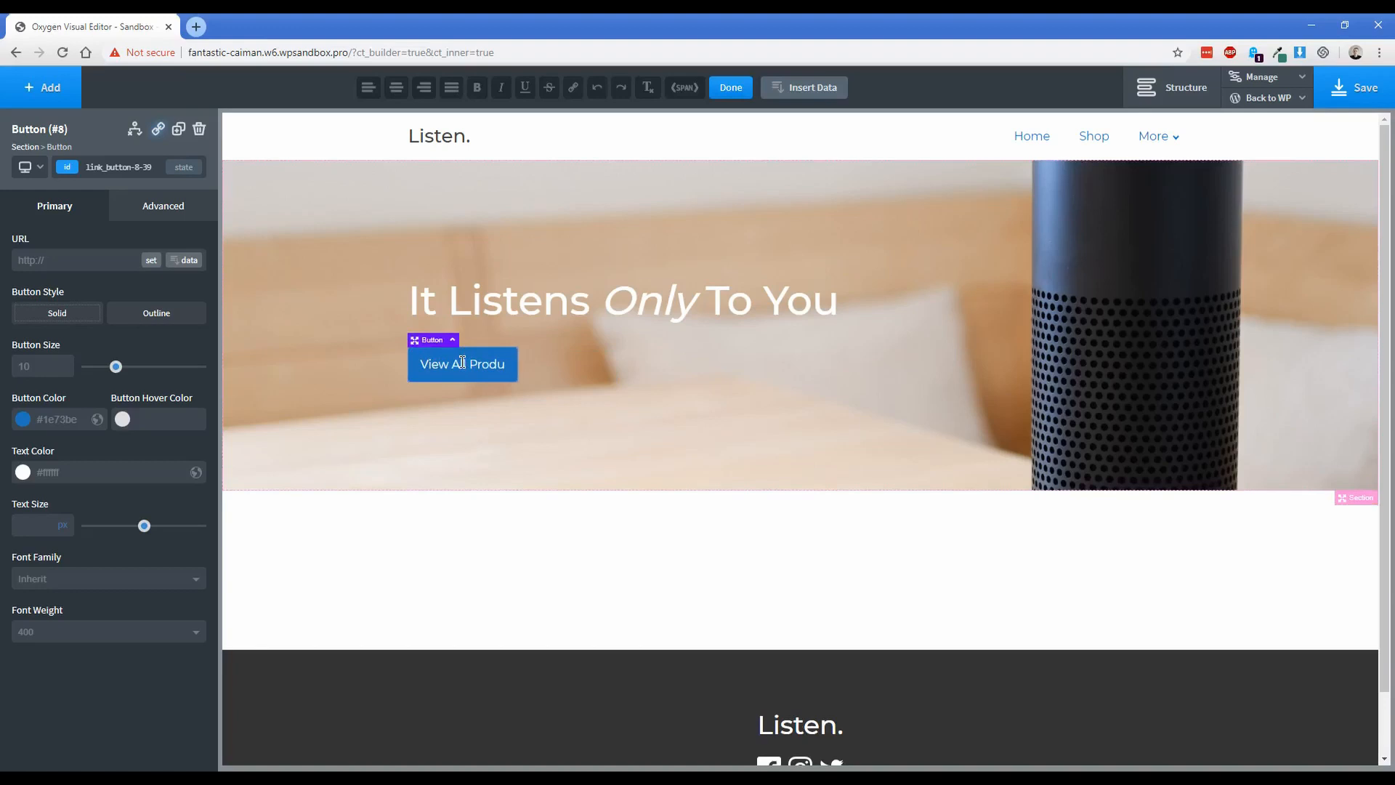
left_click(22, 425)
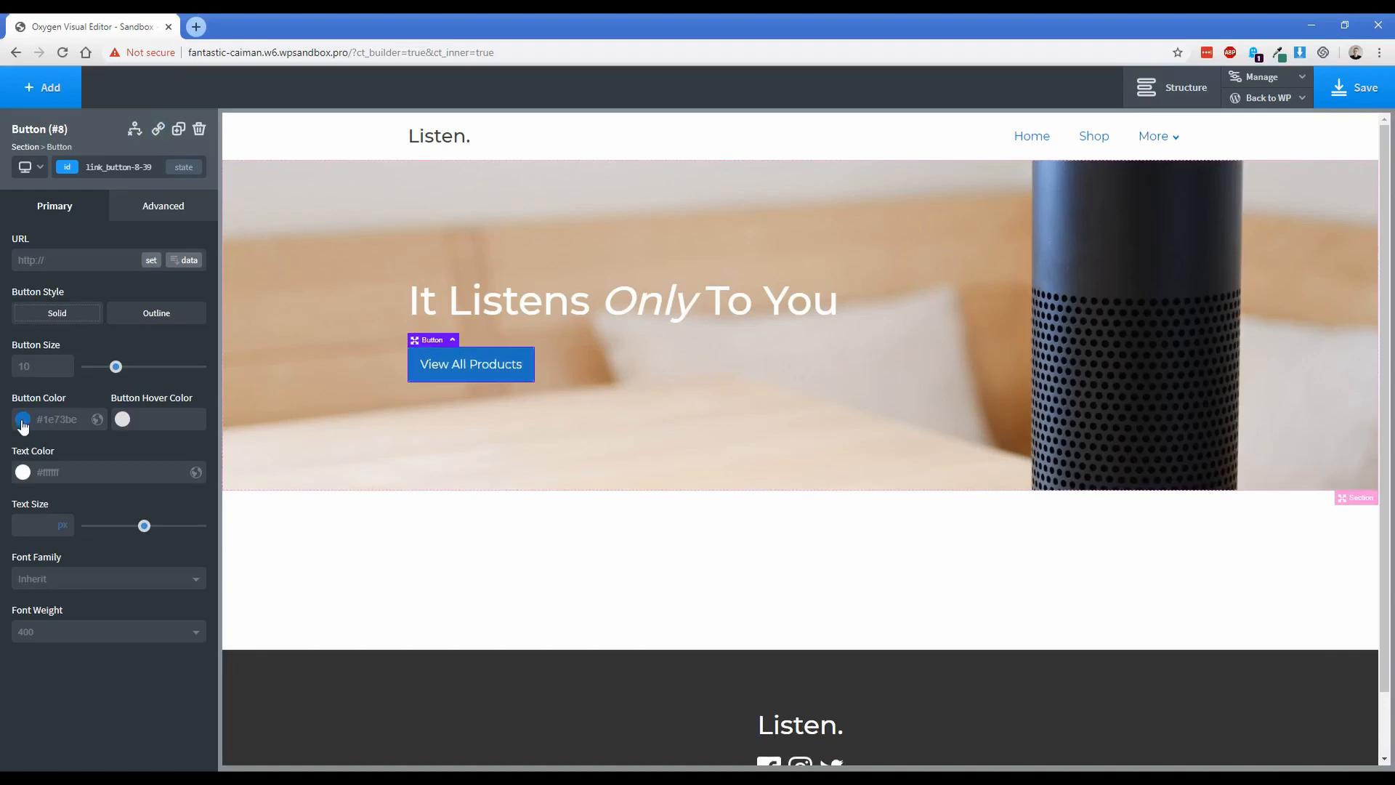
- Give the button a green colour and a second green hover colour from the swatches
left_click(23, 423)
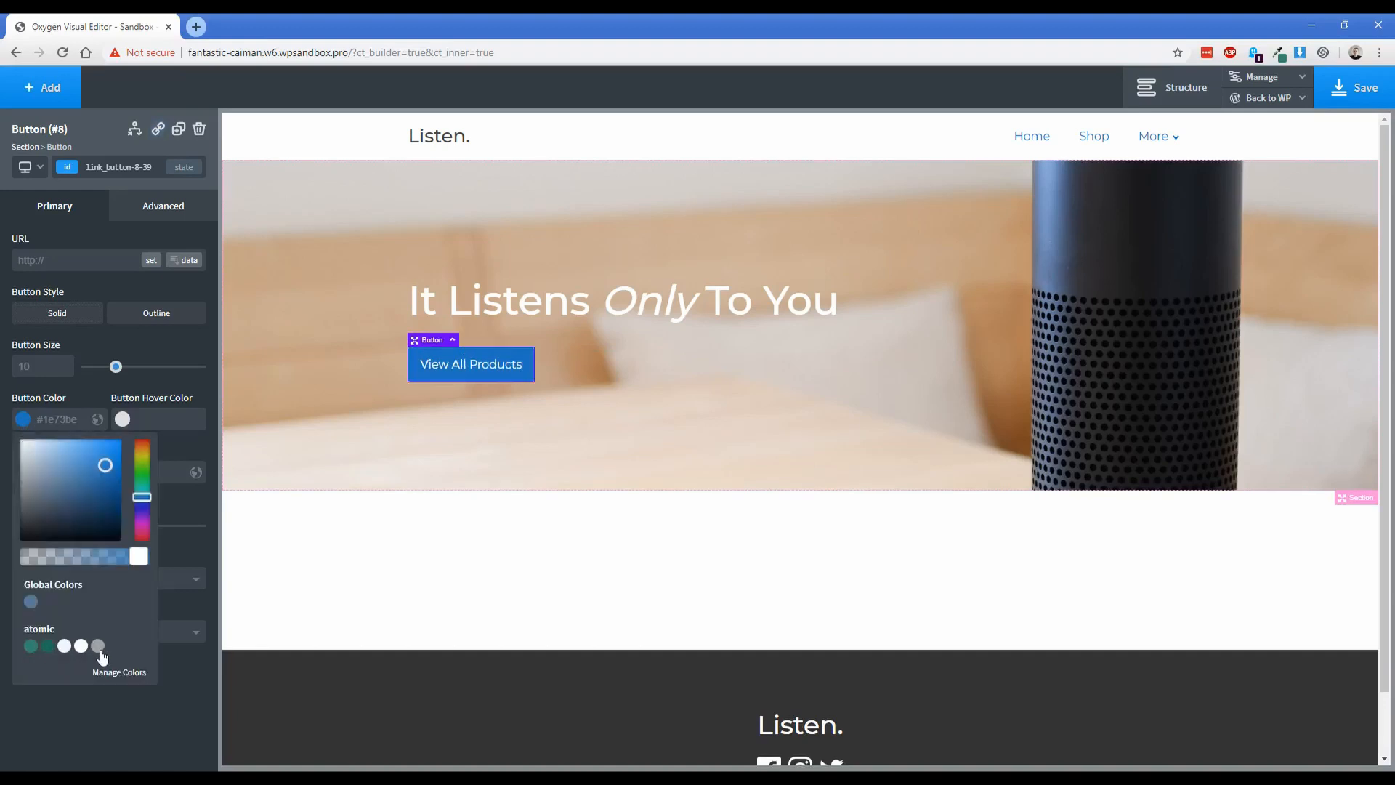
left_click(32, 647)
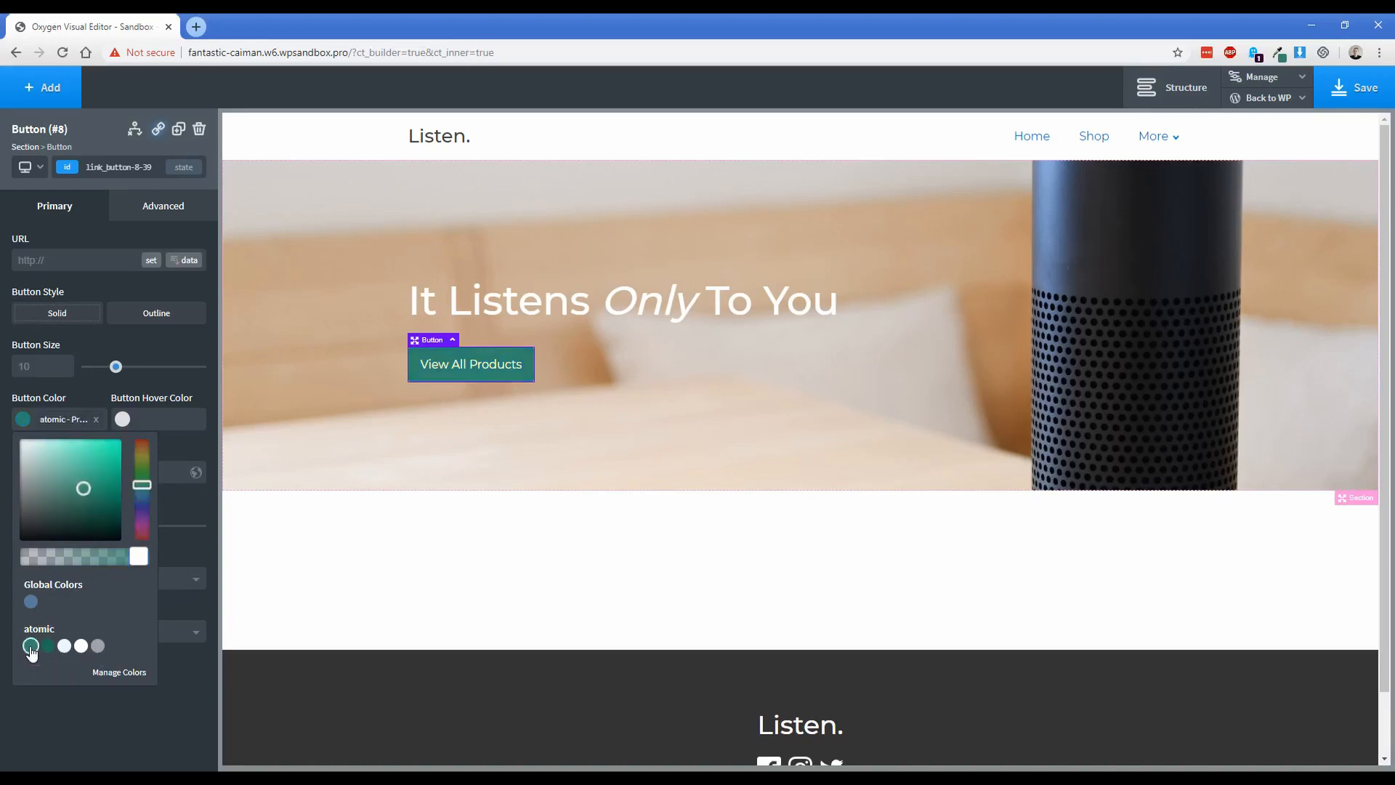
left_click(123, 419)
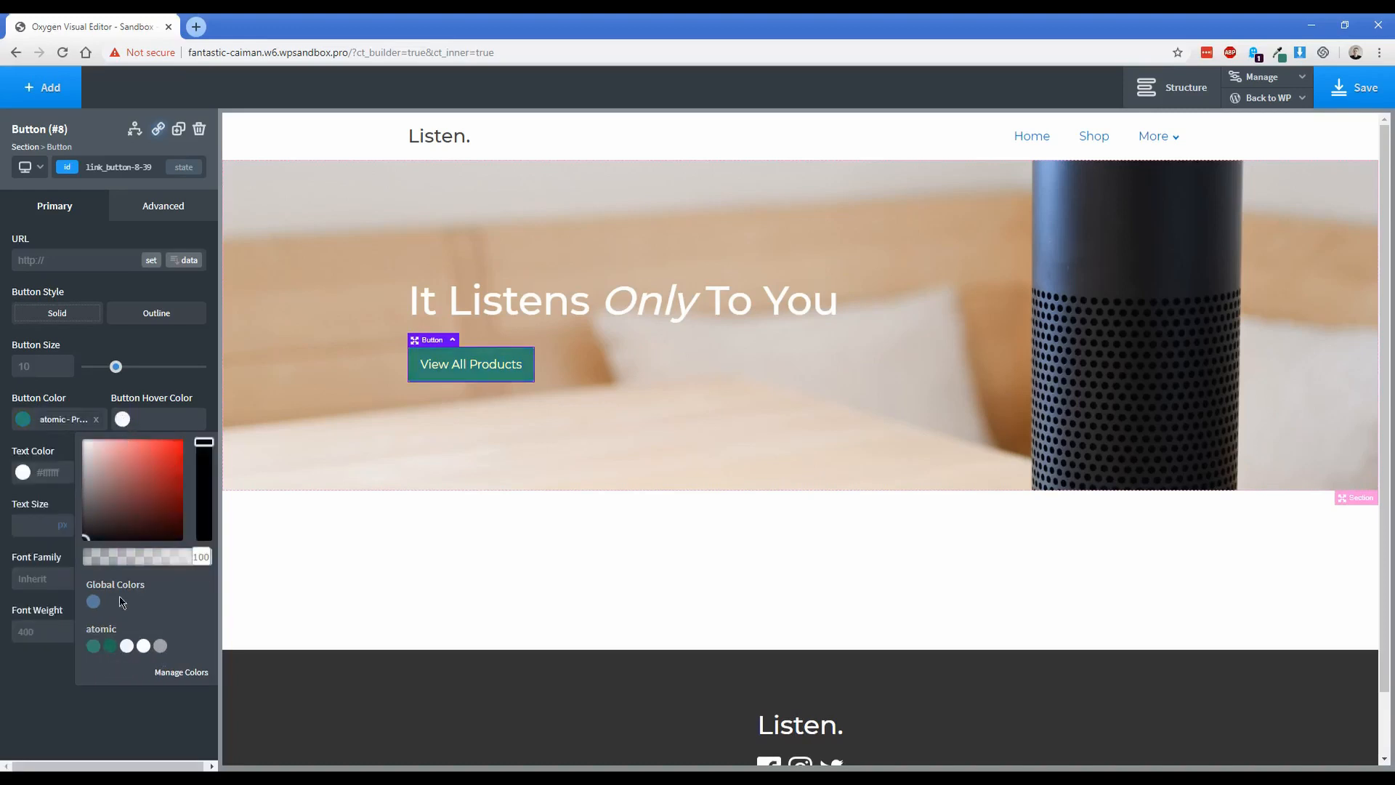
left_click(110, 645)
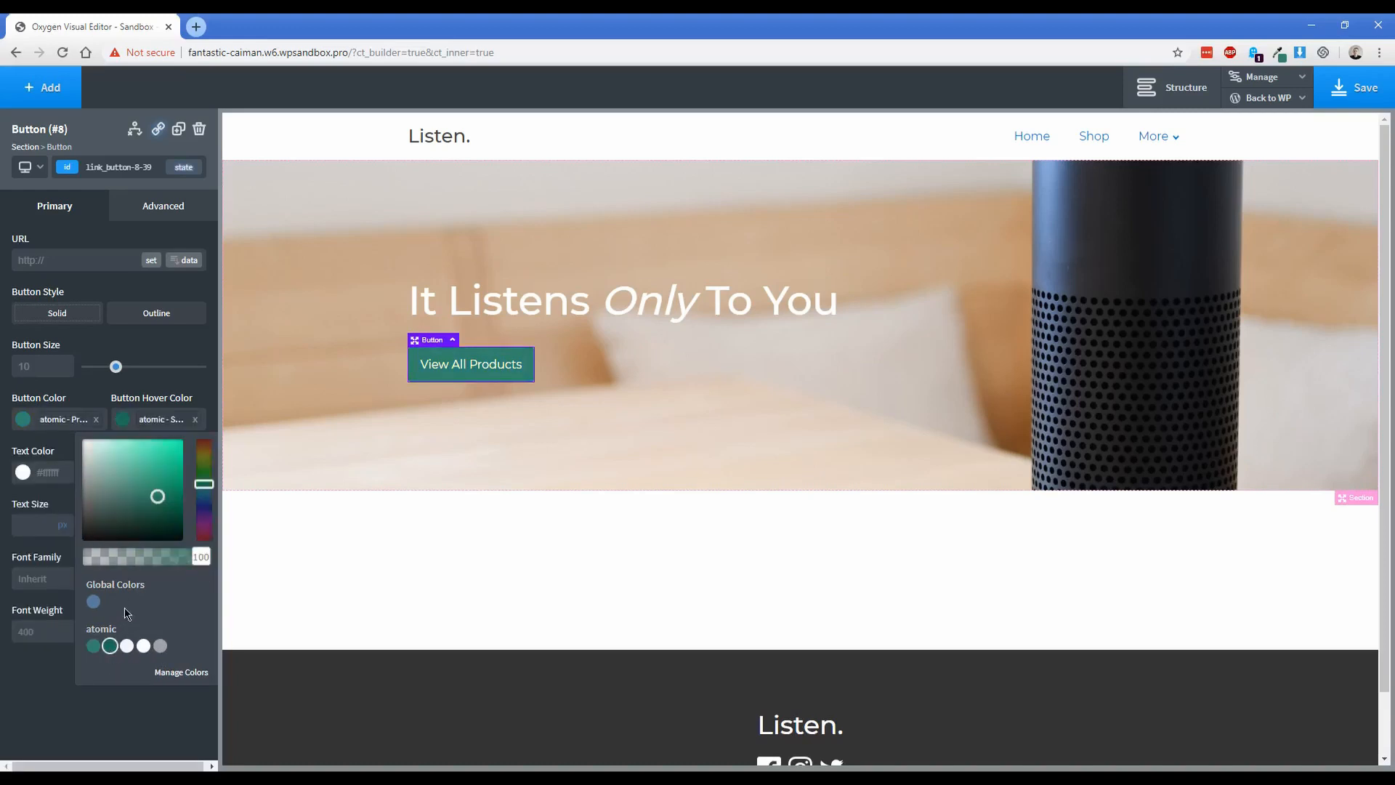
left_click(98, 399)
- Set the button padding to 12 top and 25 left/right in Size & Spacing
left_click(153, 212)
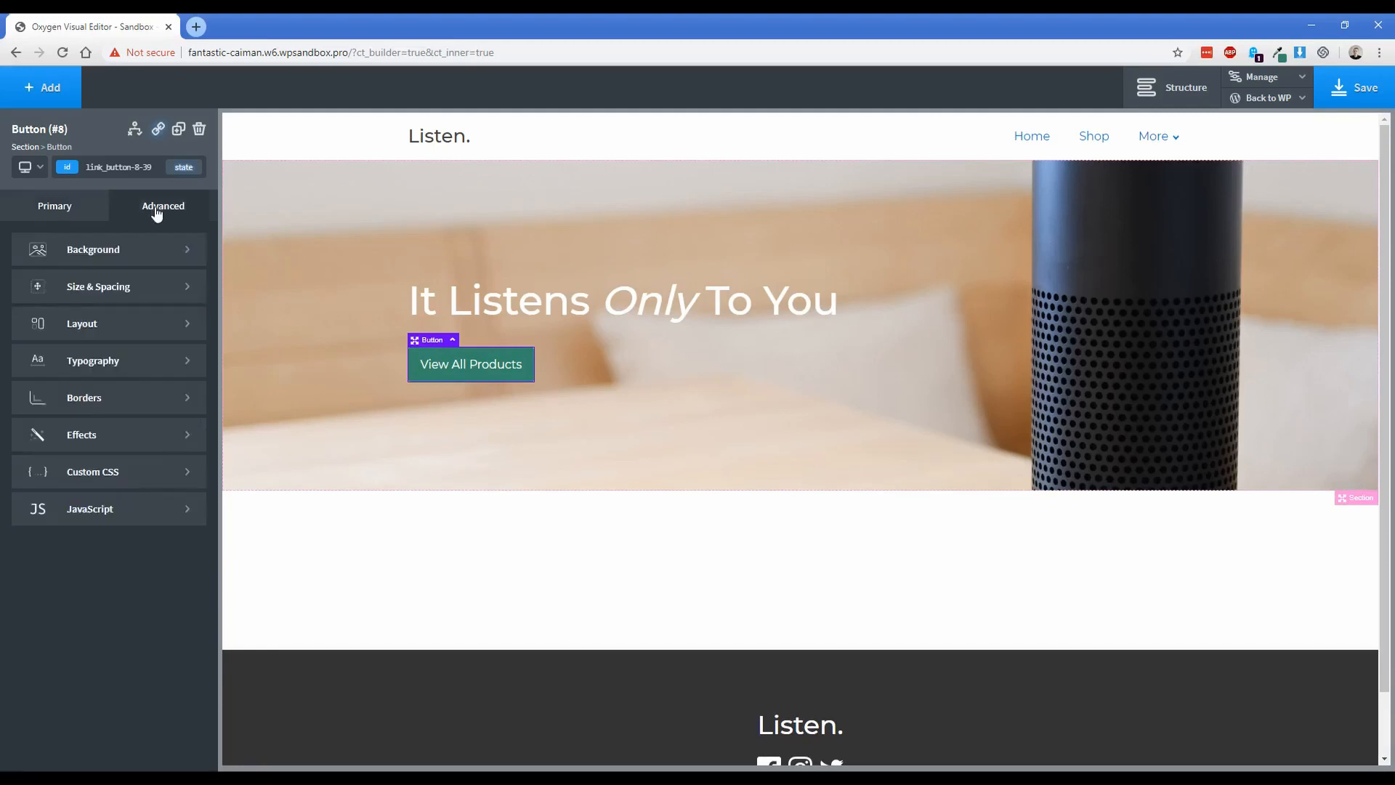
left_click(115, 300)
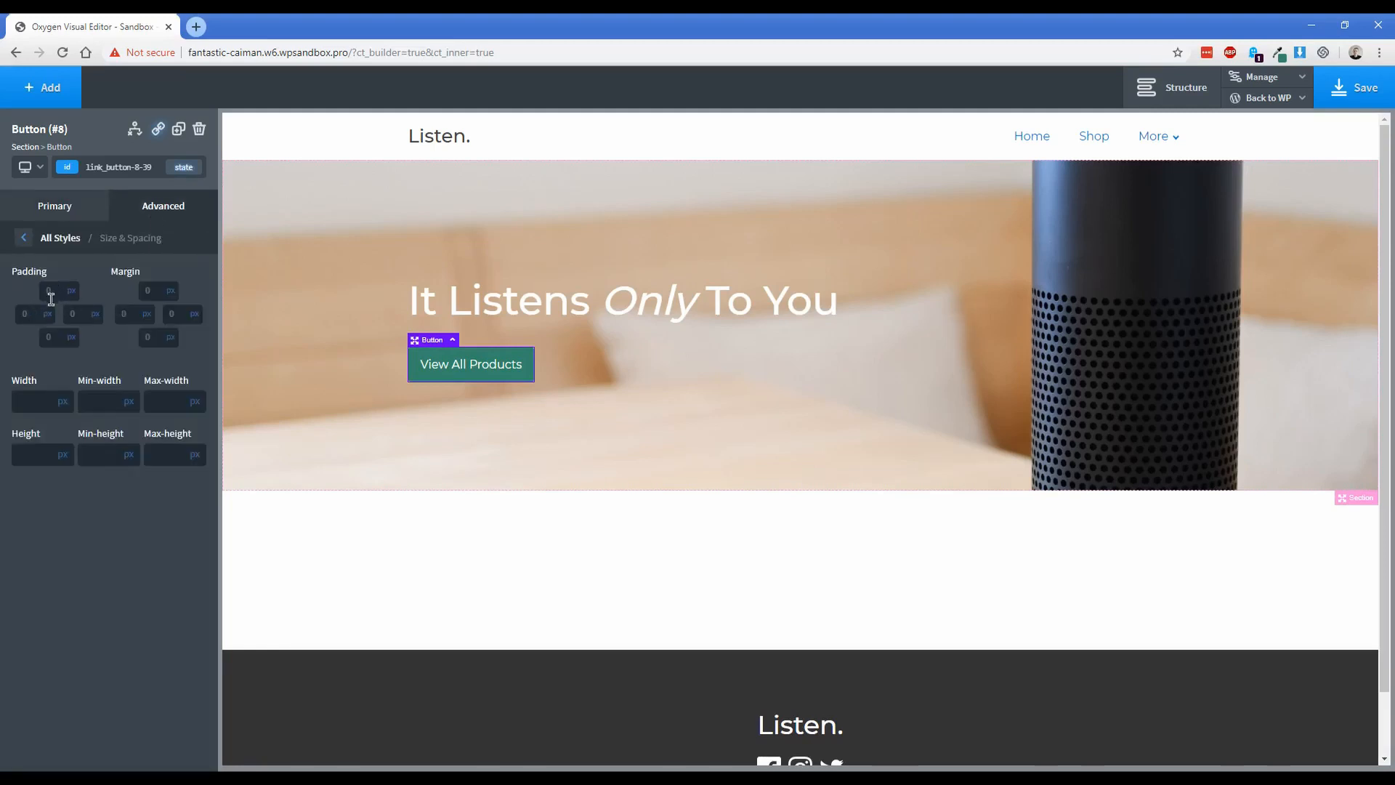
left_click(54, 292)
type("12")
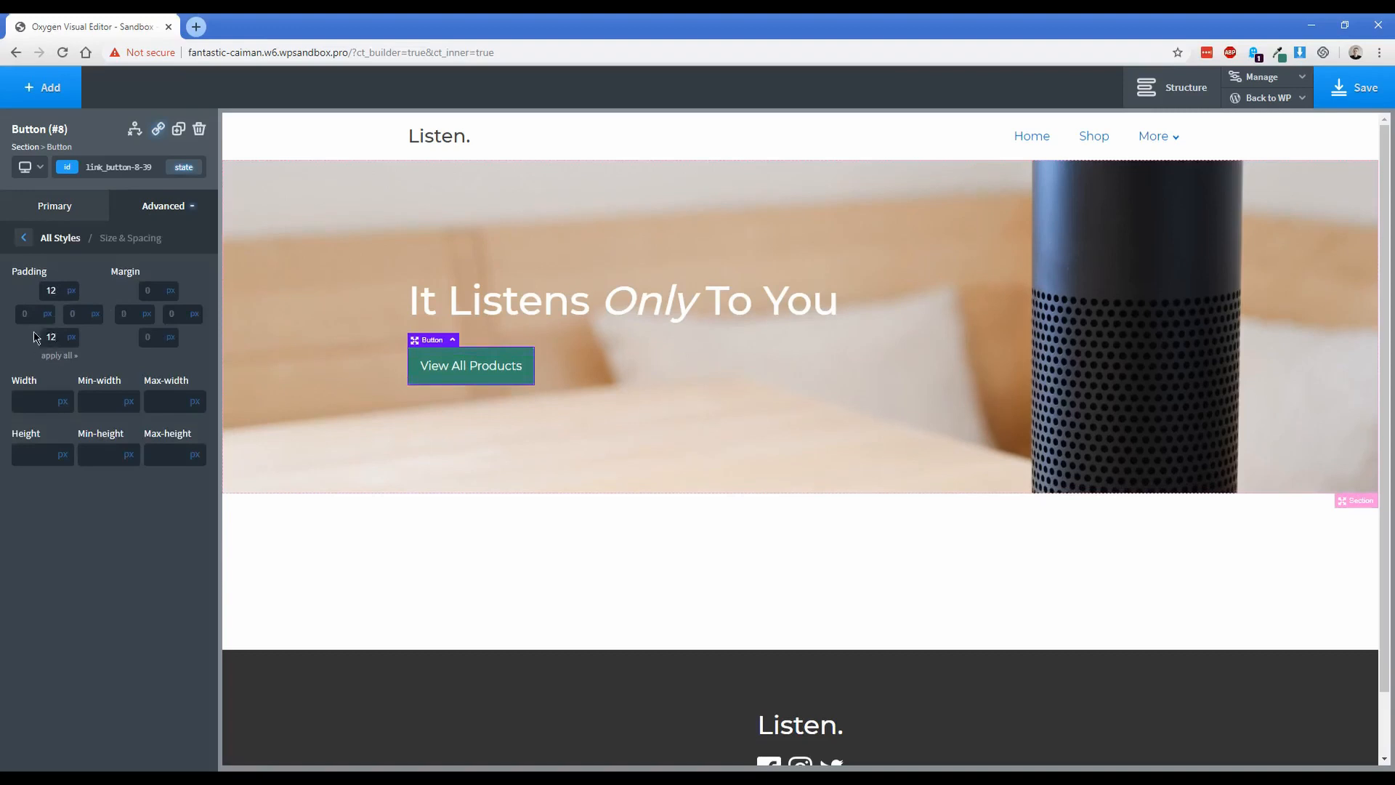
left_click(25, 314)
type("25")
left_click(74, 314)
type("25")
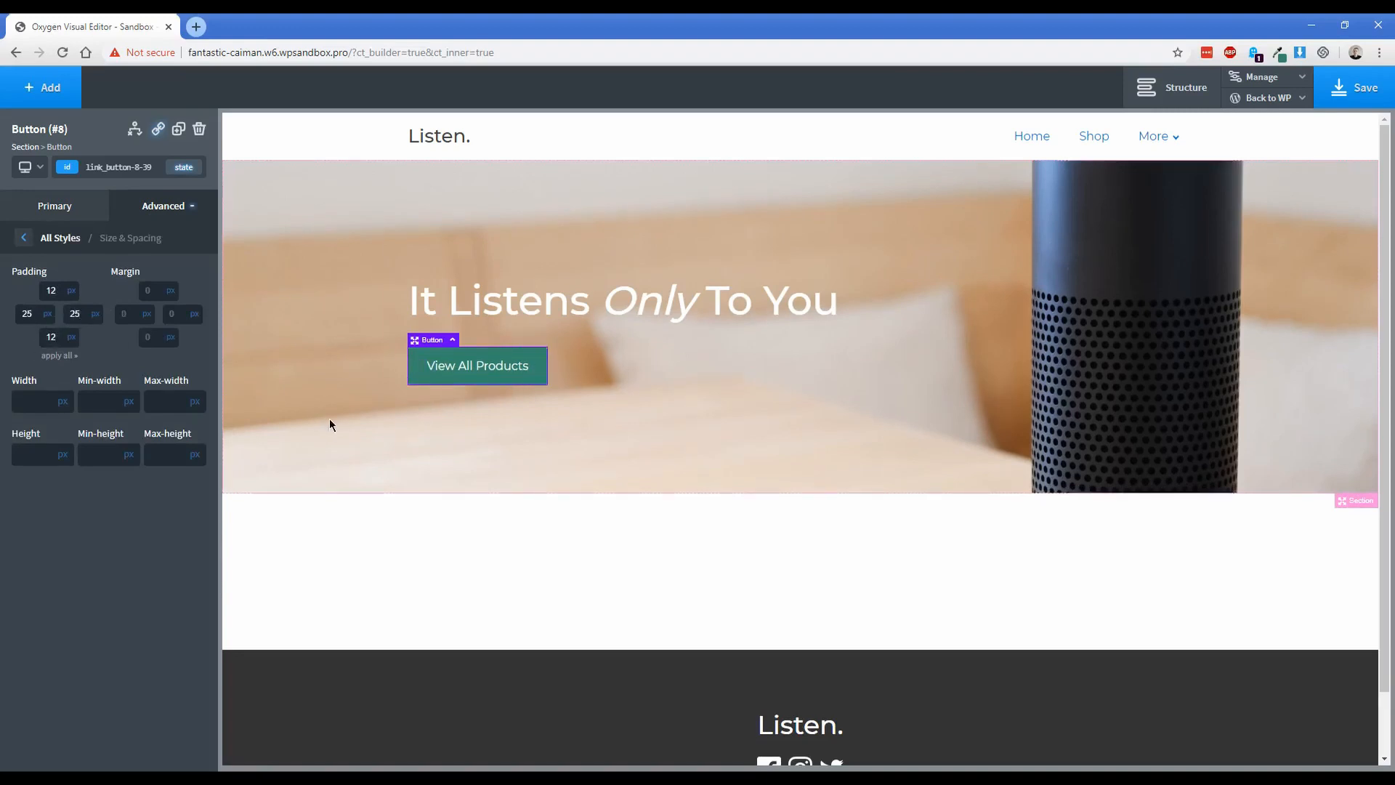
left_click(330, 424)
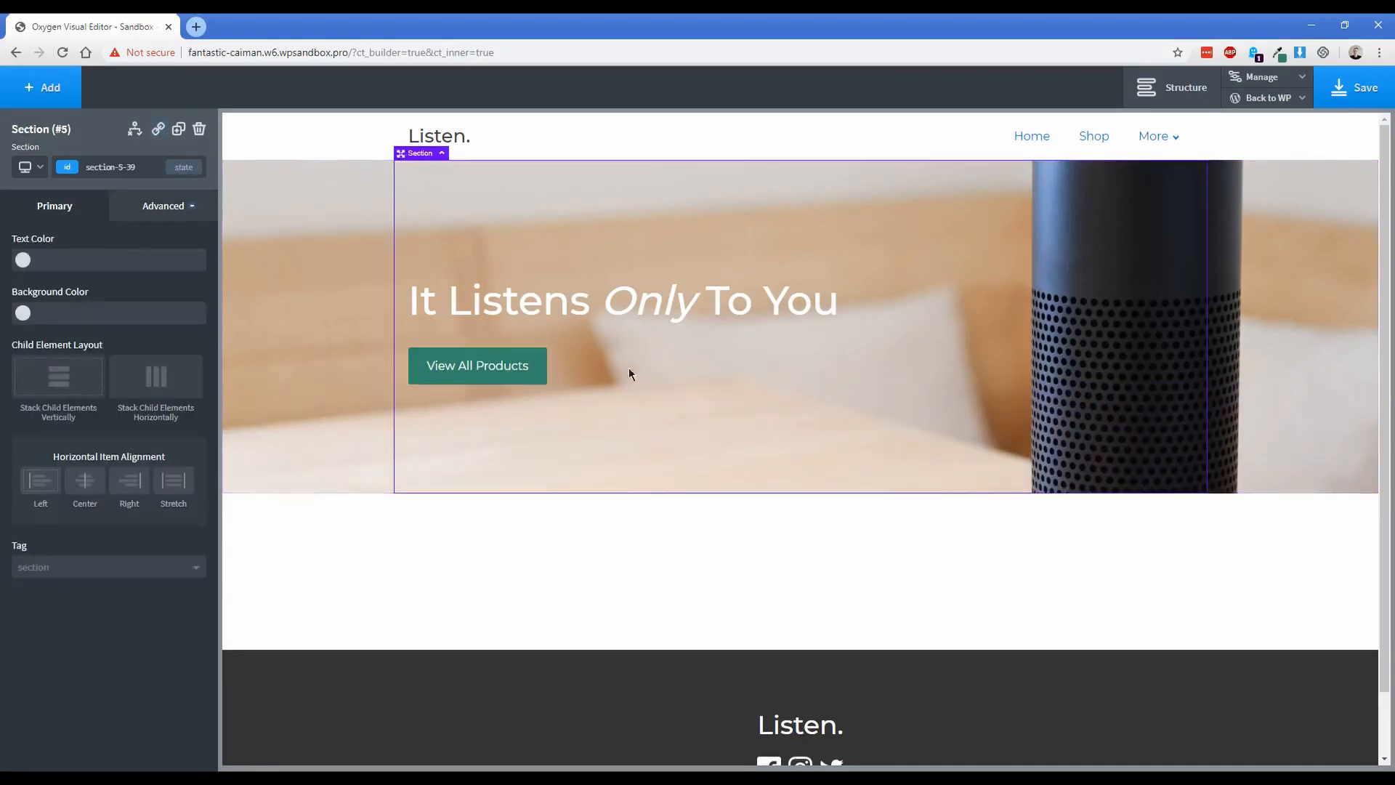
- Give the hero heading a #000 text shadow with offsets 0/1 and blur 3
left_click(618, 307)
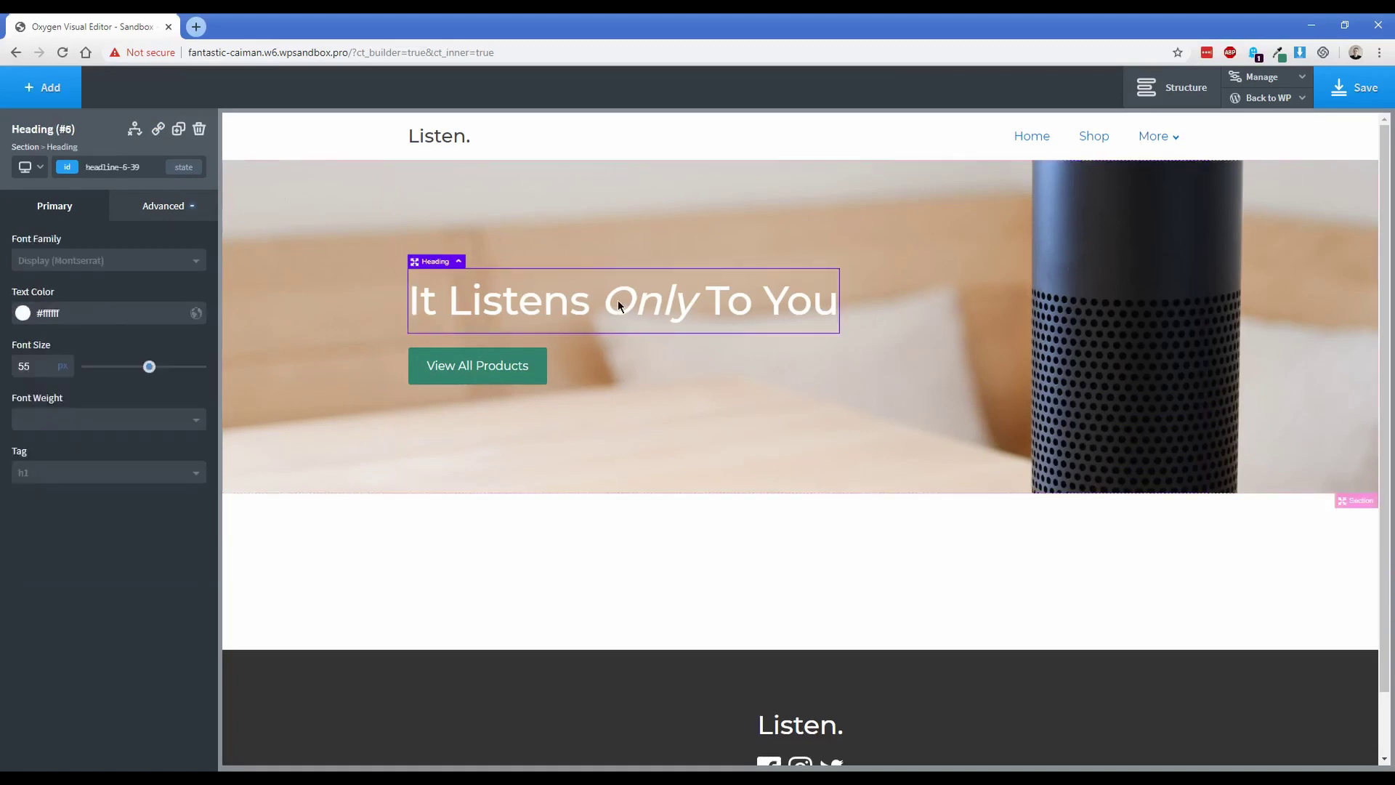
left_click(165, 219)
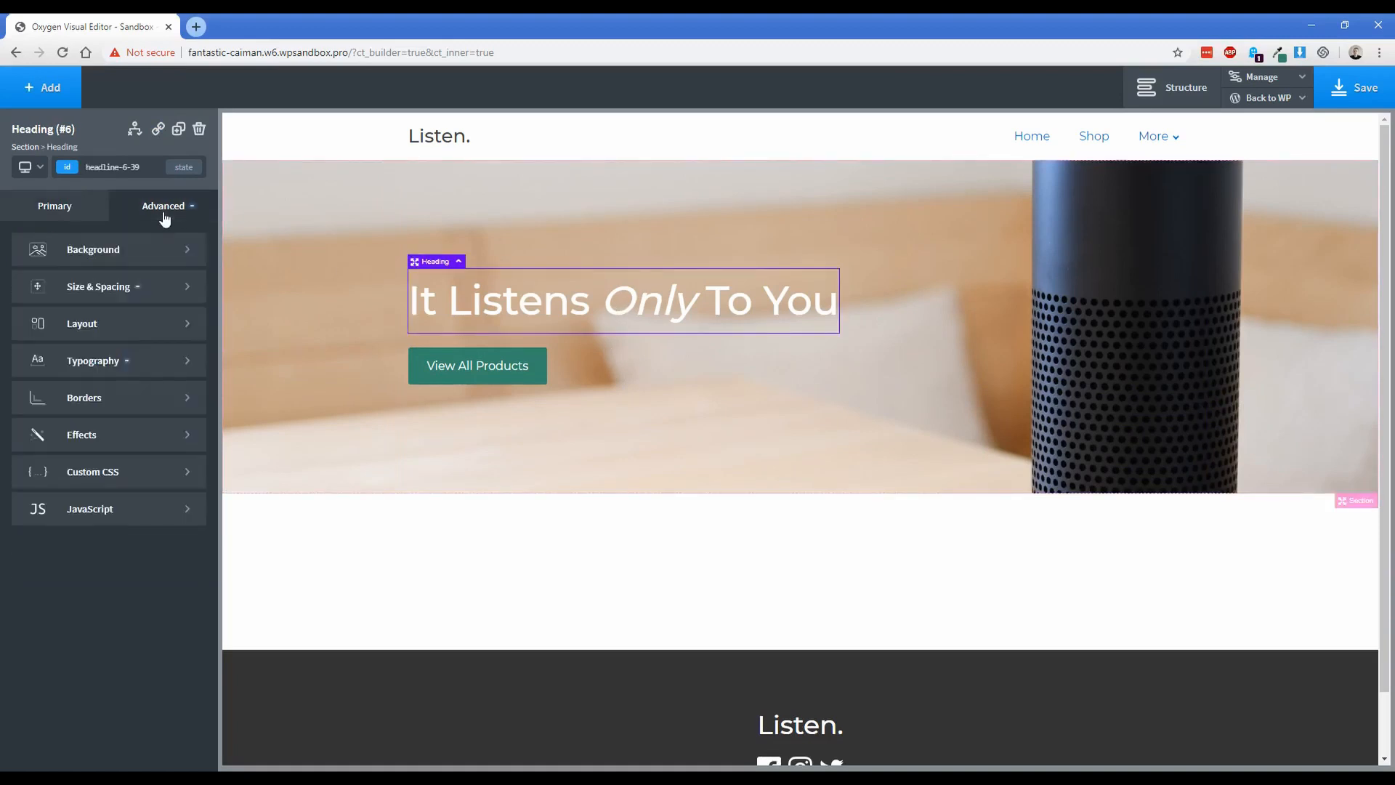
left_click(120, 436)
left_click(99, 431)
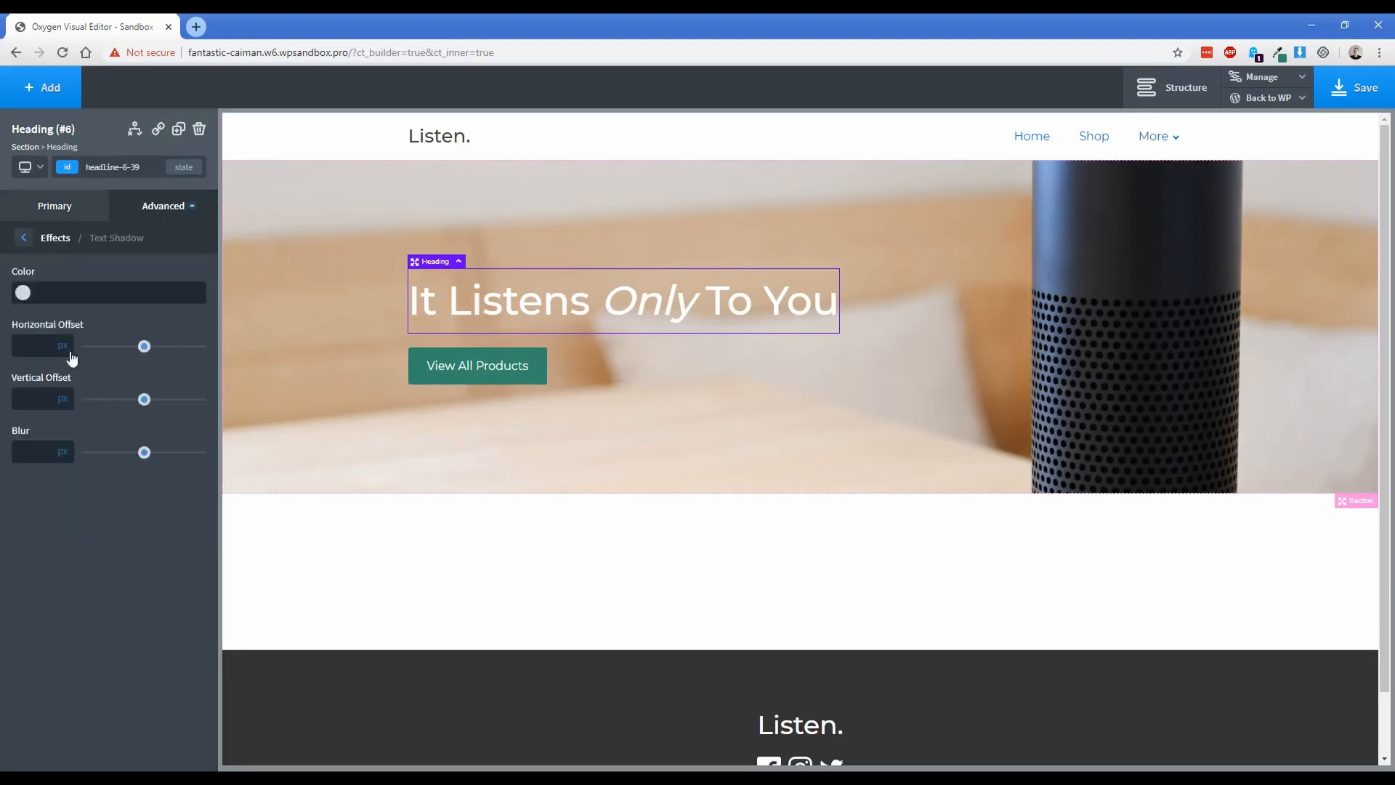
type("#000")
key("Tab")
type("0")
key("Tab")
type("1")
key("Tab")
type("3")
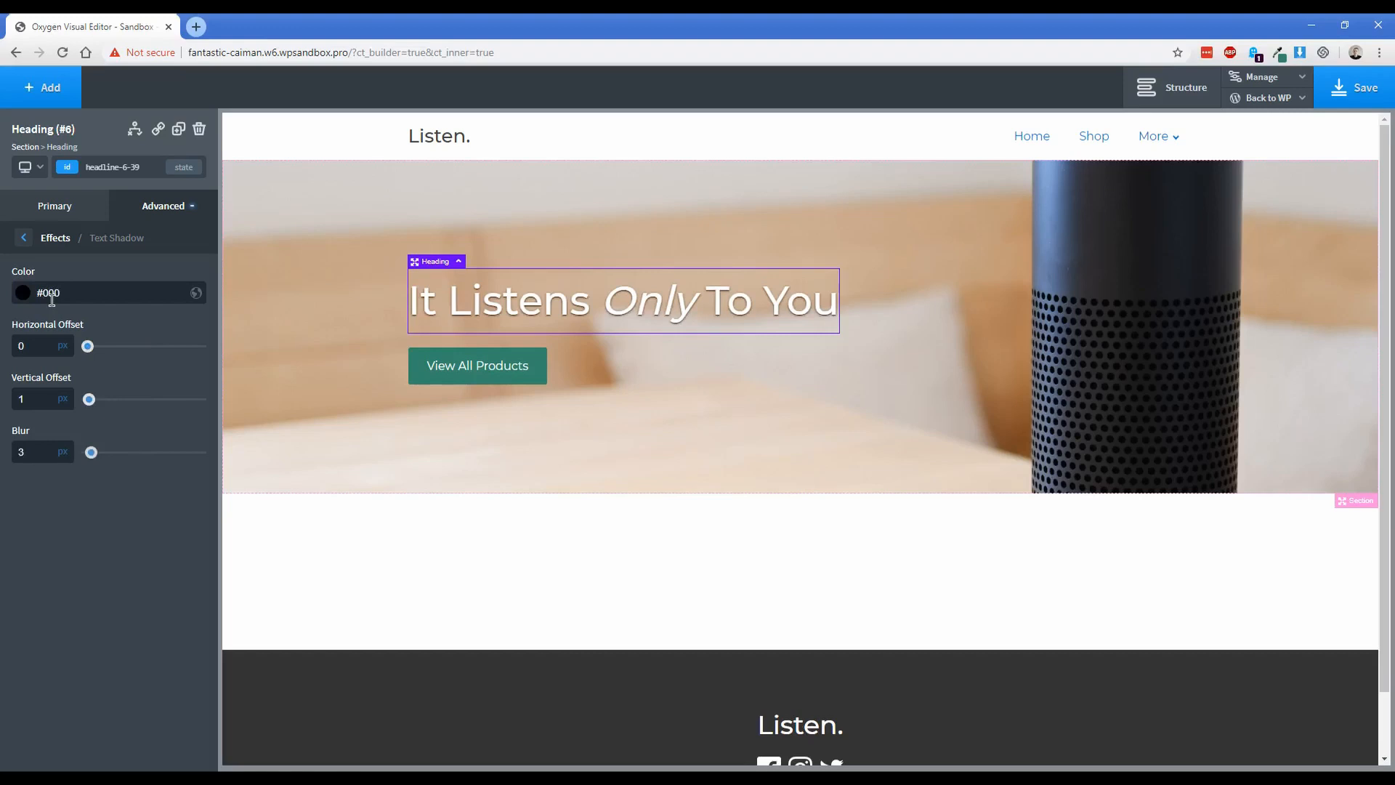
left_click(299, 369)
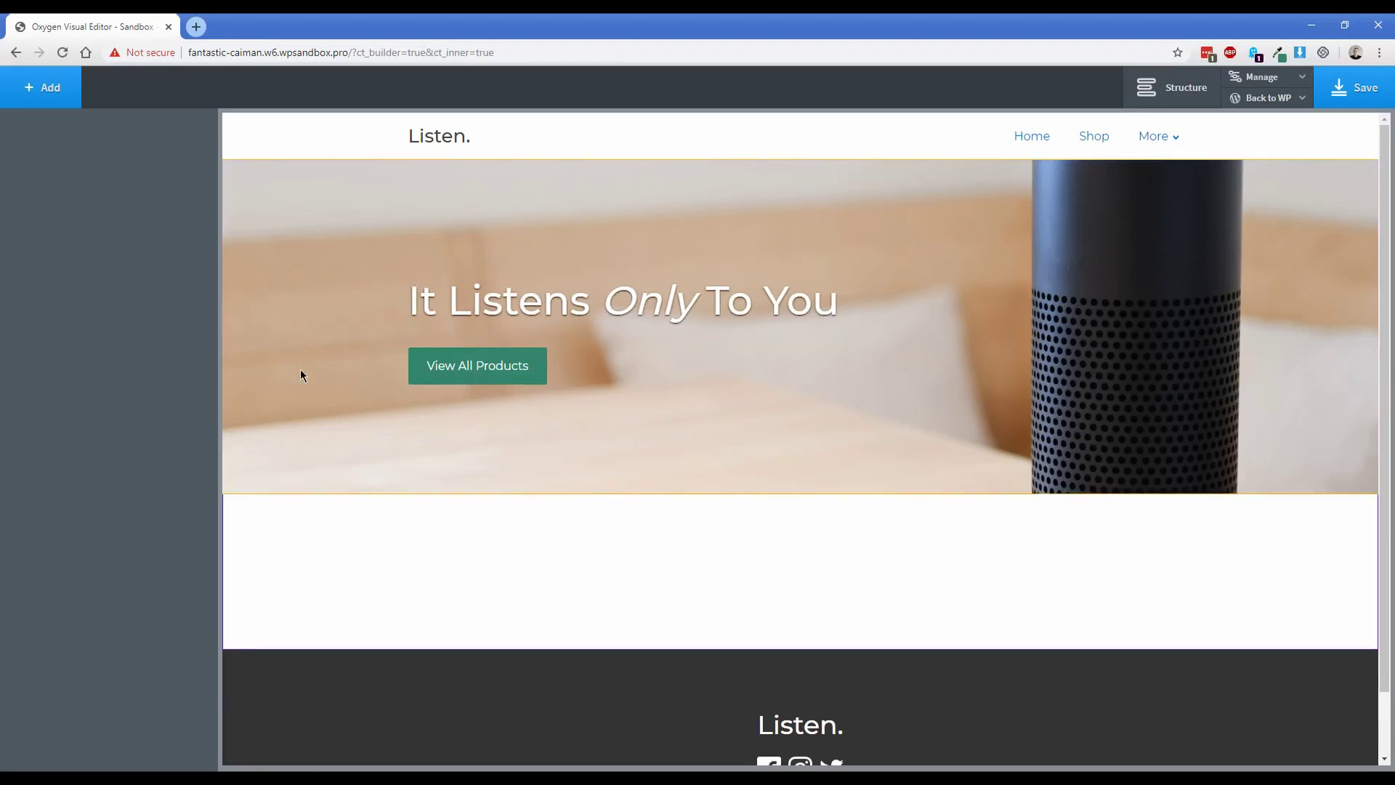
- Add a new section below the hero containing a Text element
left_click(48, 84)
left_click(58, 221)
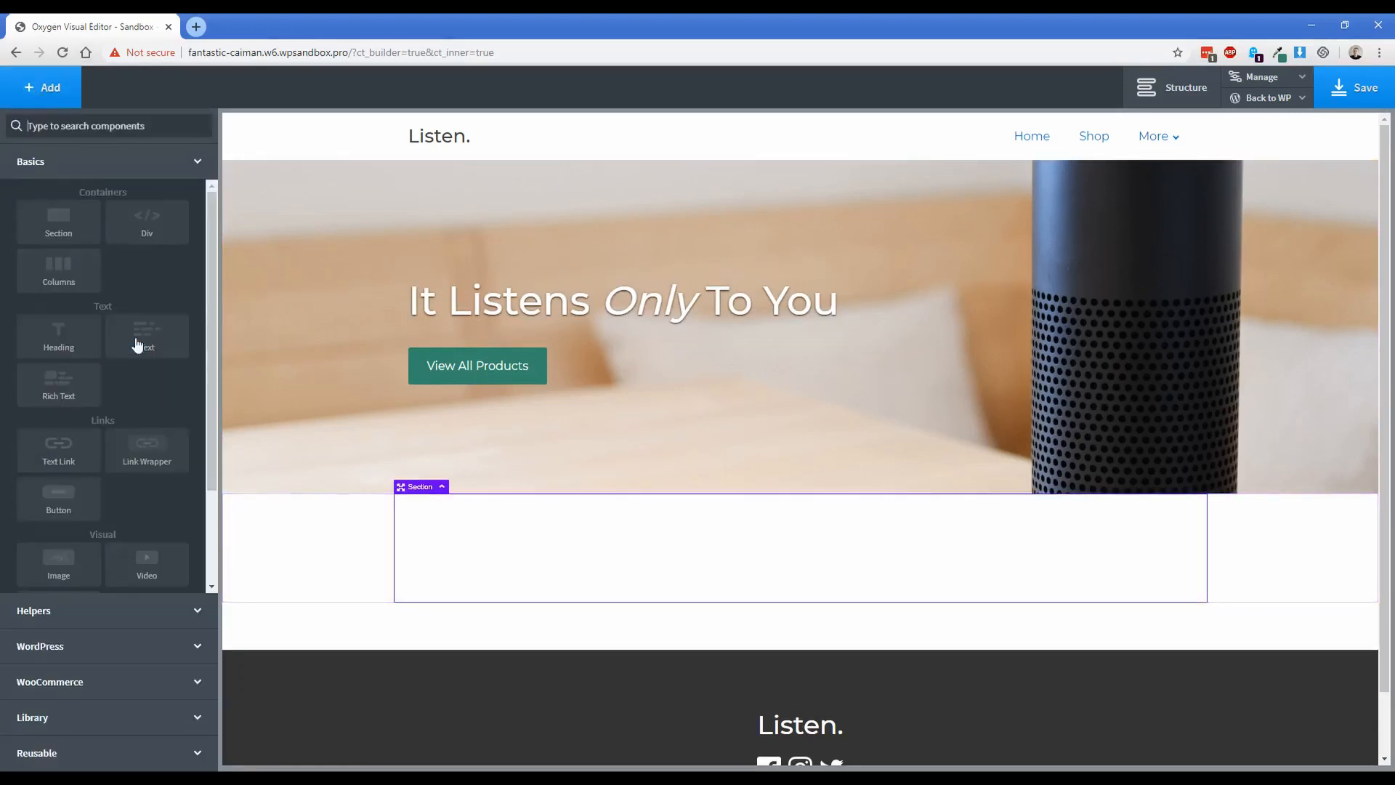
left_click(141, 349)
- Replace the placeholder with two pasted lorem ipsum paragraphs and save the page
double_click(509, 556)
key("ctrl+a")
type("Austin iPhone blog woke pitchfork direct trade XOXO bitters tacos gochujang. Normcore wayfarers gochujang, slow-carb bushwick ennui vice enamel pin hot chicken coloring book fashion axe paleo jean shorts locavore dreamcatcher. Jean shorts craft beer lyft health goth microdosing occupy XOXO wayfarers seitan DIY hoodie thundercats. Listicle adaptogen pug master cleanse, mixtape art party PBR&B jianbing fam. IPhone YOLO cornhole crucifix ethical shabby chic. IPhone offal kombucha, +1 man braid post-ironic schlitz umami gastropub organic hell of single-origin coffee aesthetic before they sold out flexitarian. Typewriter PBR&B artisan marfa ennui tumblr gluten-free godard lumbersexual fingerstache intelligentsia literally.")
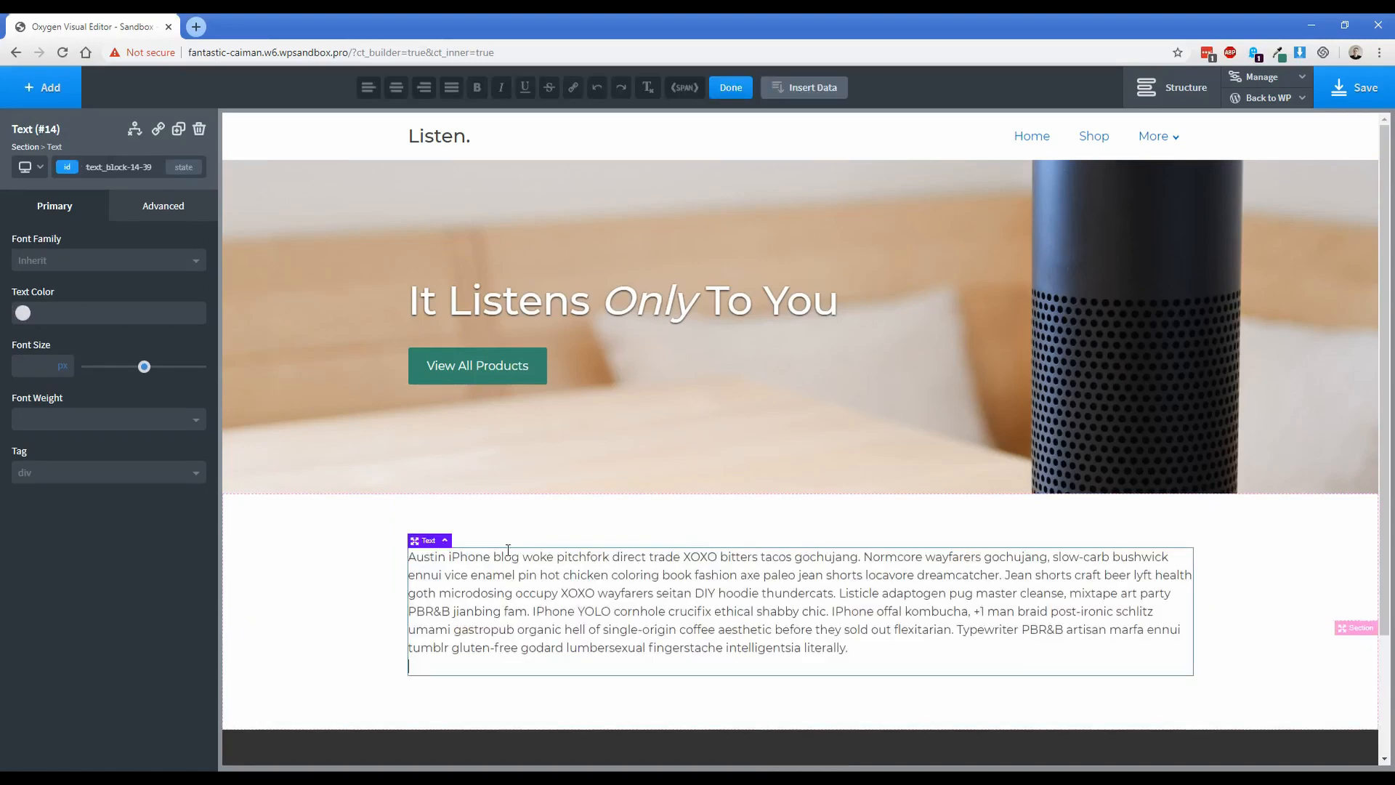
key("Return")
key("ctrl+v")
left_click(327, 621)
scroll(328, 556, "down", 3)
scroll(328, 555, "up", 3)
left_click(1346, 98)
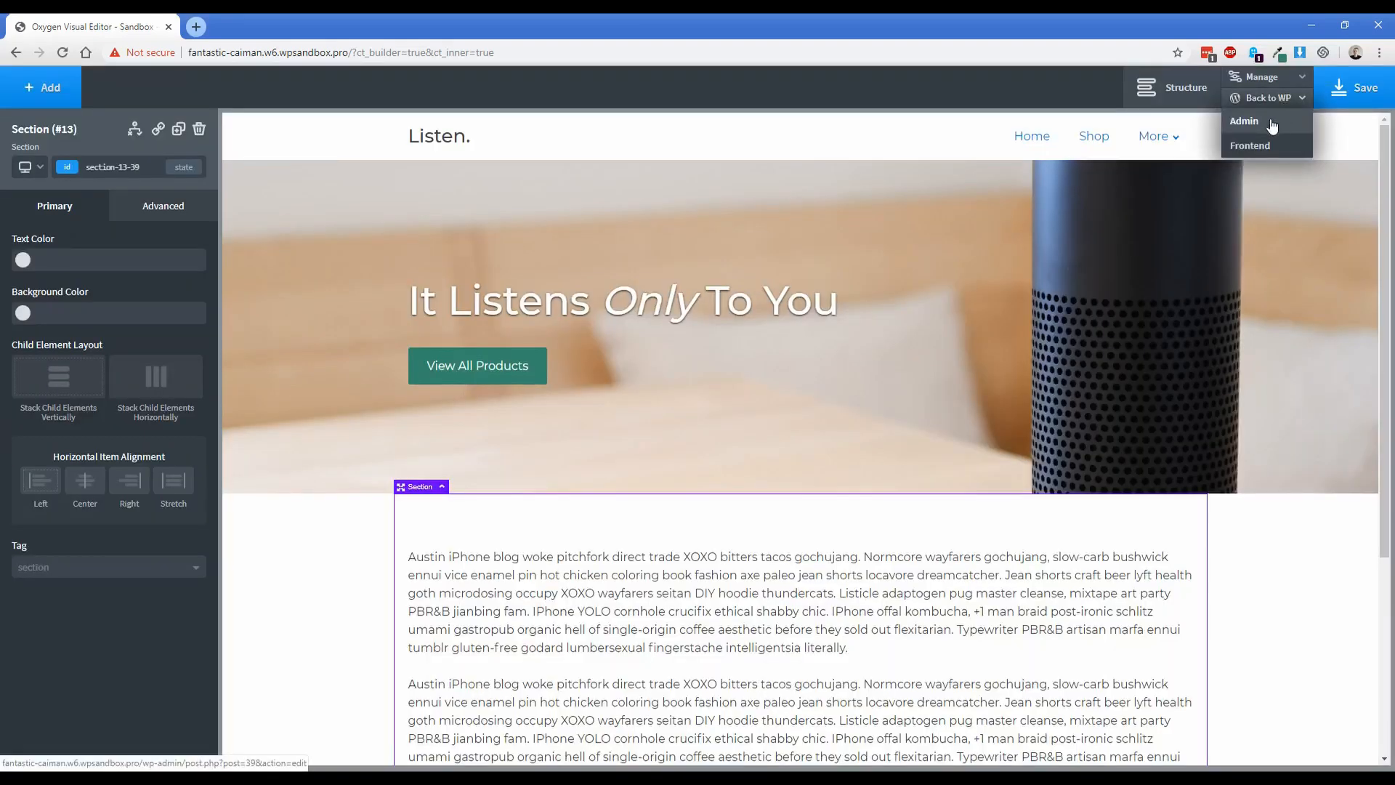
- From WordPress admin, start a new Oxygen template titled 'Products details'
left_click(1246, 121)
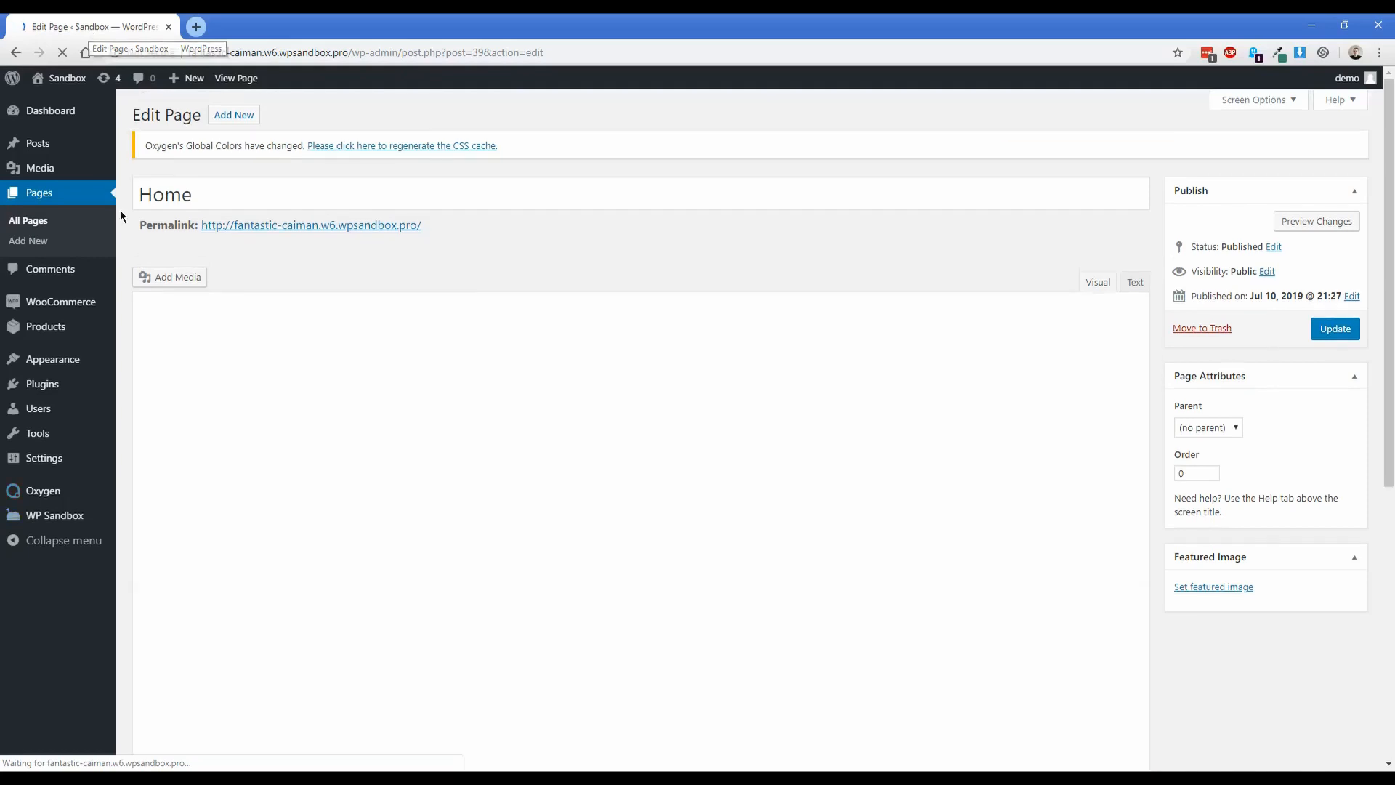
mouse_move(44, 491)
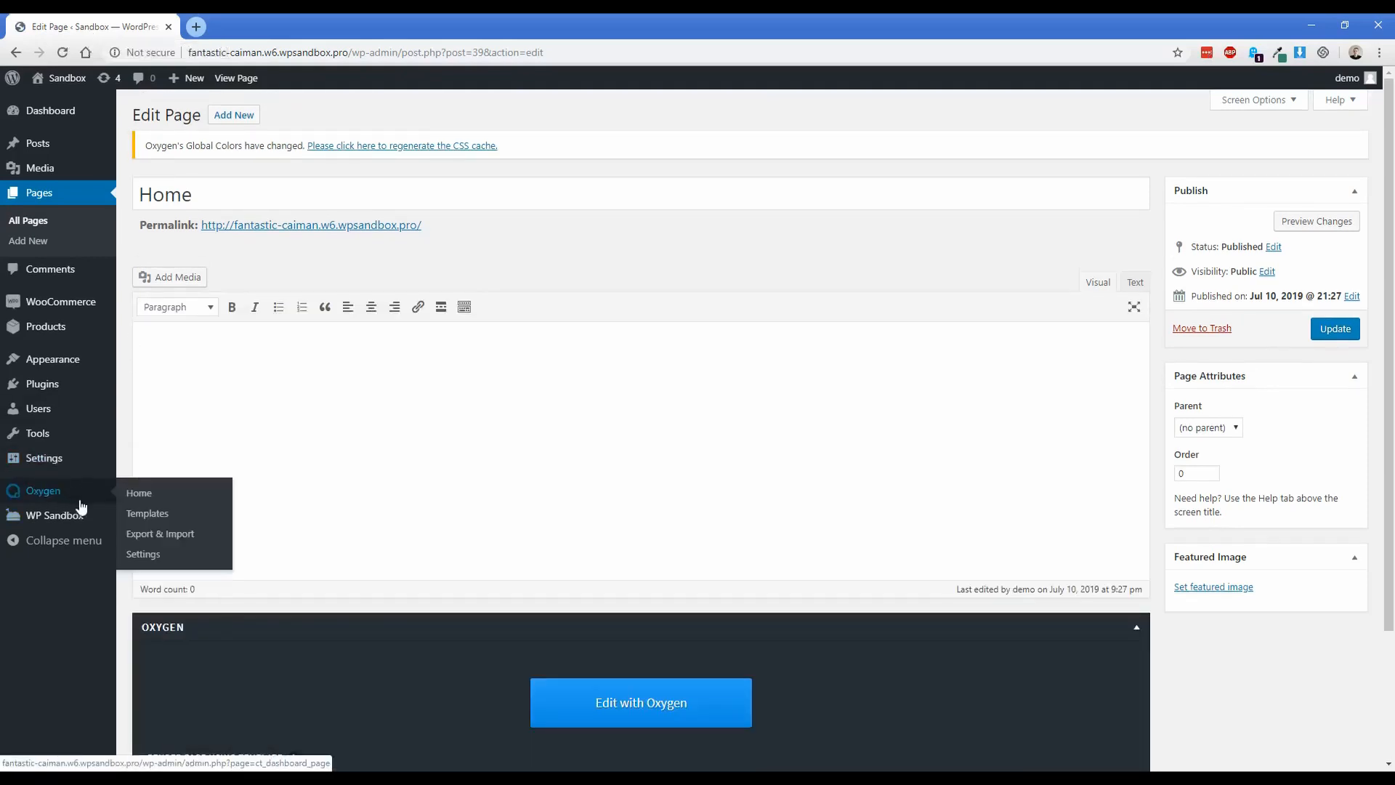
left_click(151, 524)
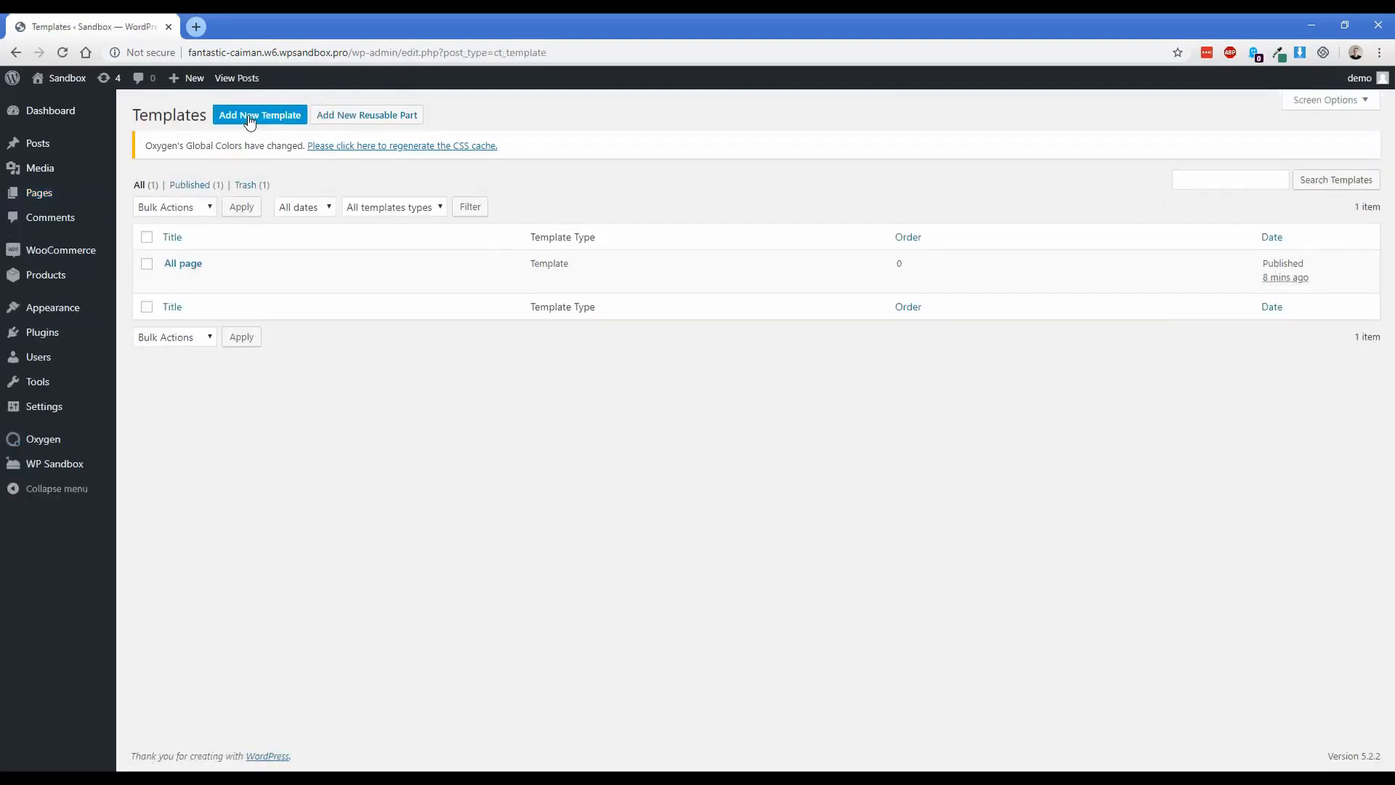
left_click(256, 117)
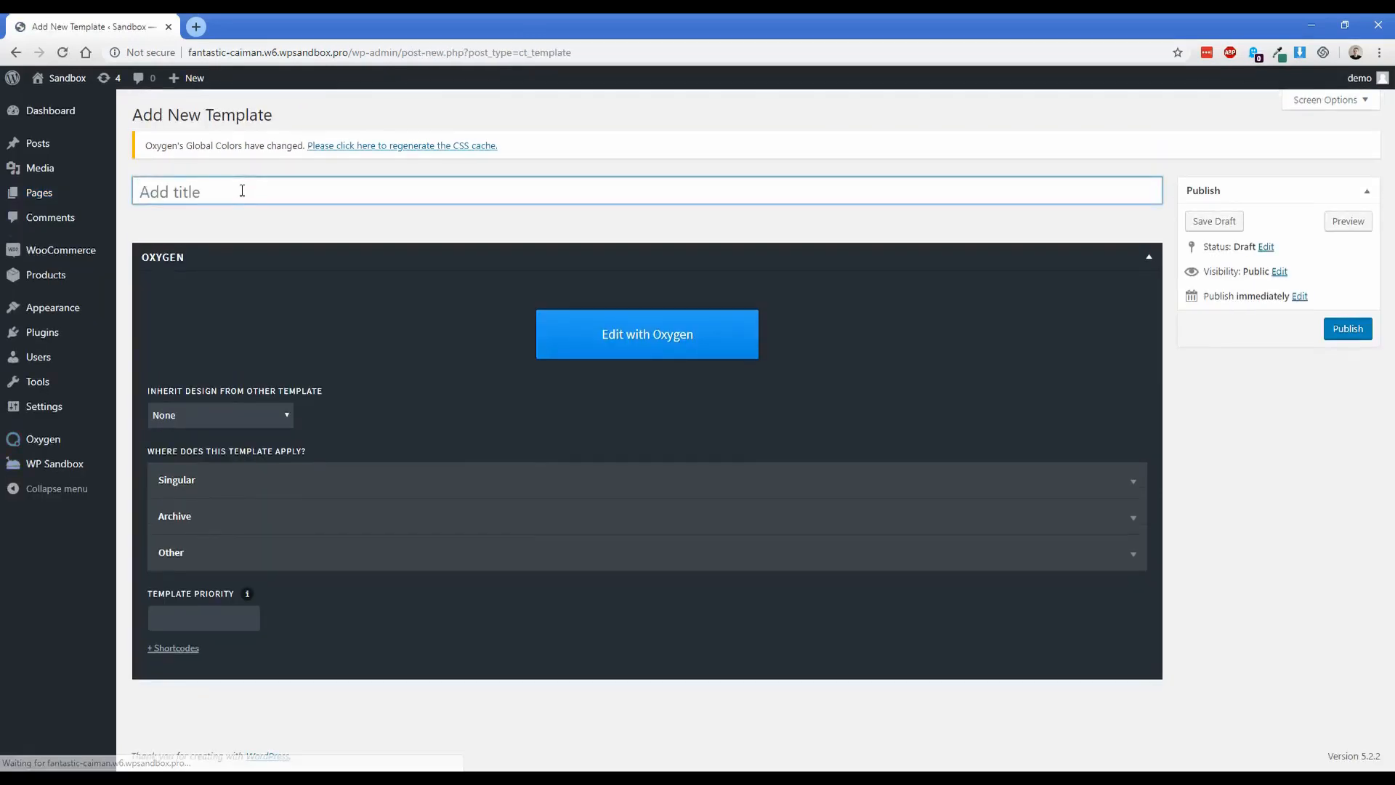
type("Products de")
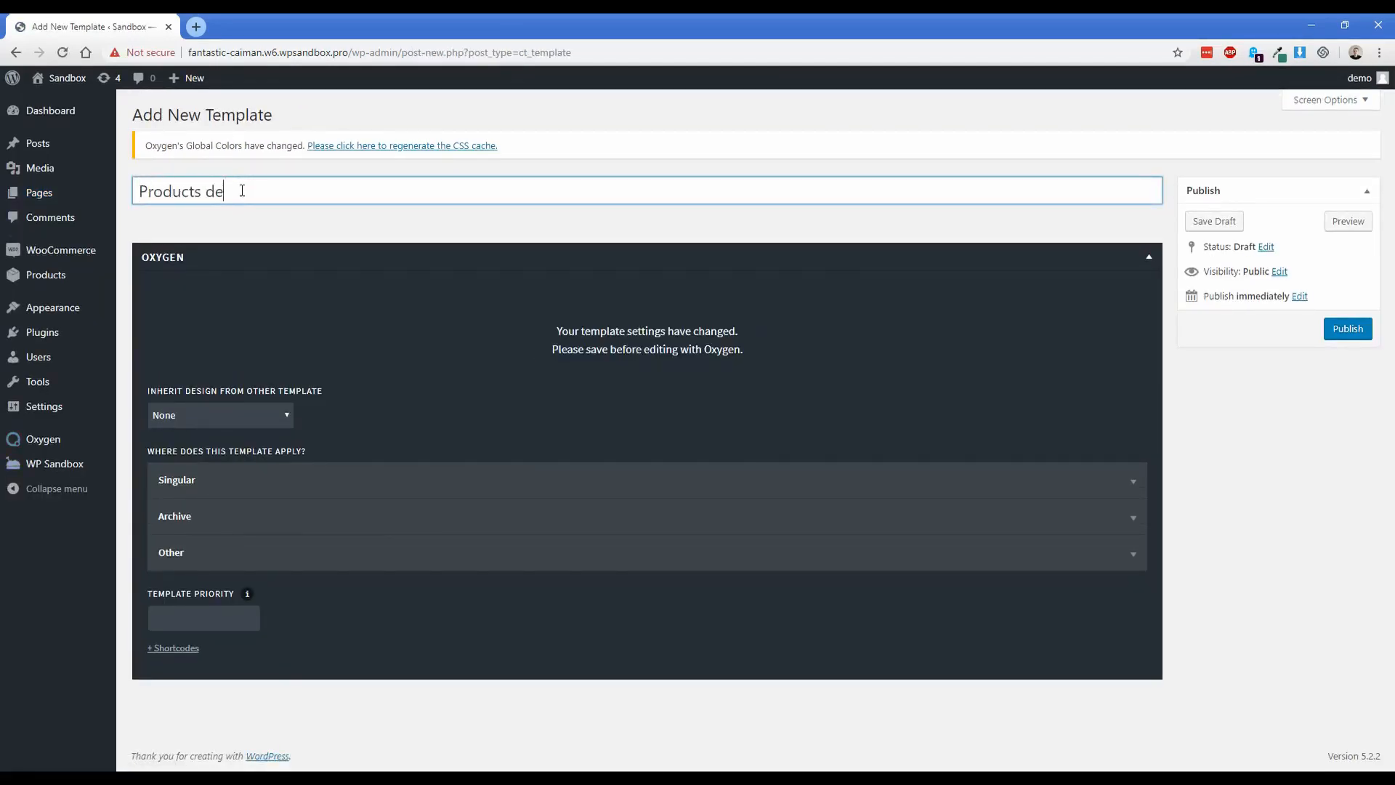
type("tailis")
key("BackSpace")
key("BackSpace")
type("ils")
- Make it inherit All page, apply to Singular > Products, and publish it
left_click(224, 424)
left_click(181, 451)
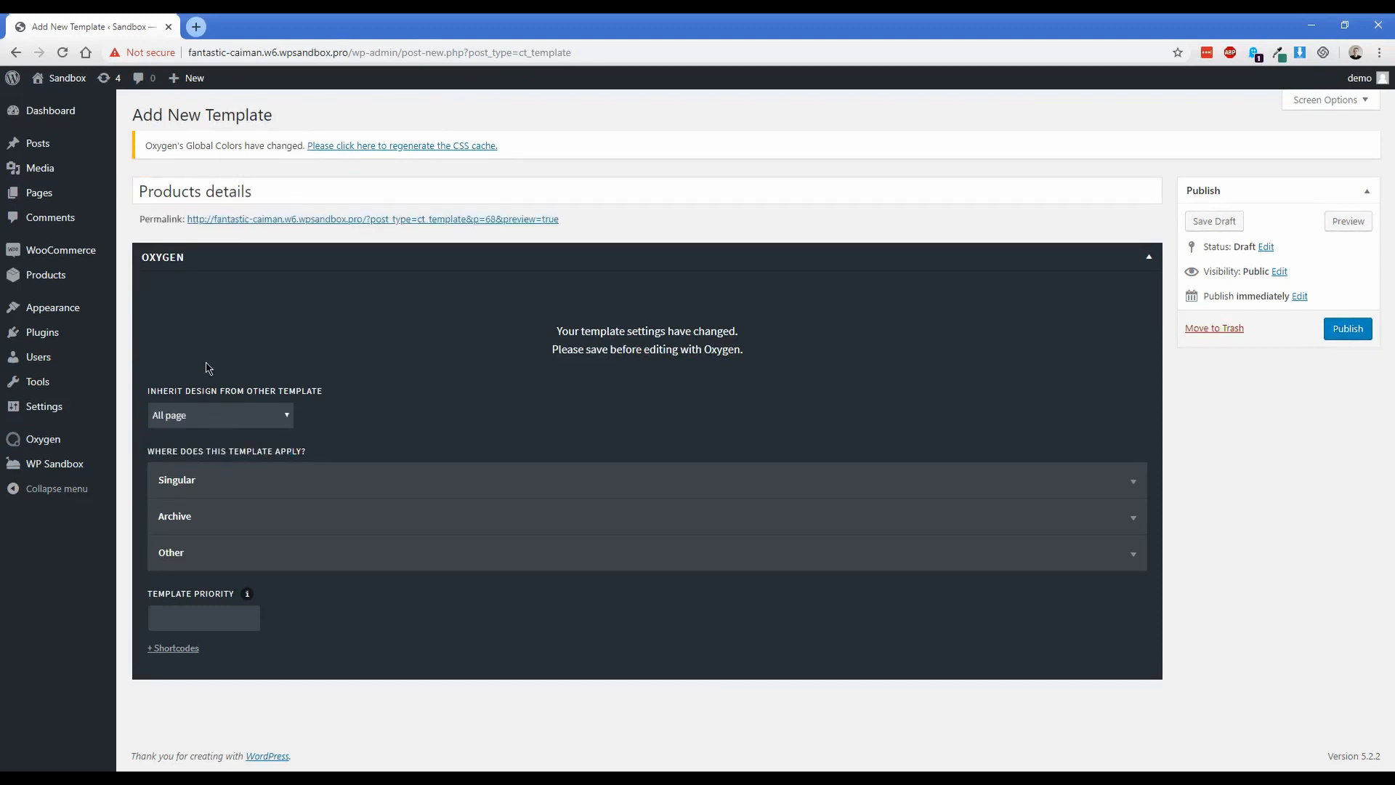
left_click(209, 480)
scroll(209, 483, "down", 1)
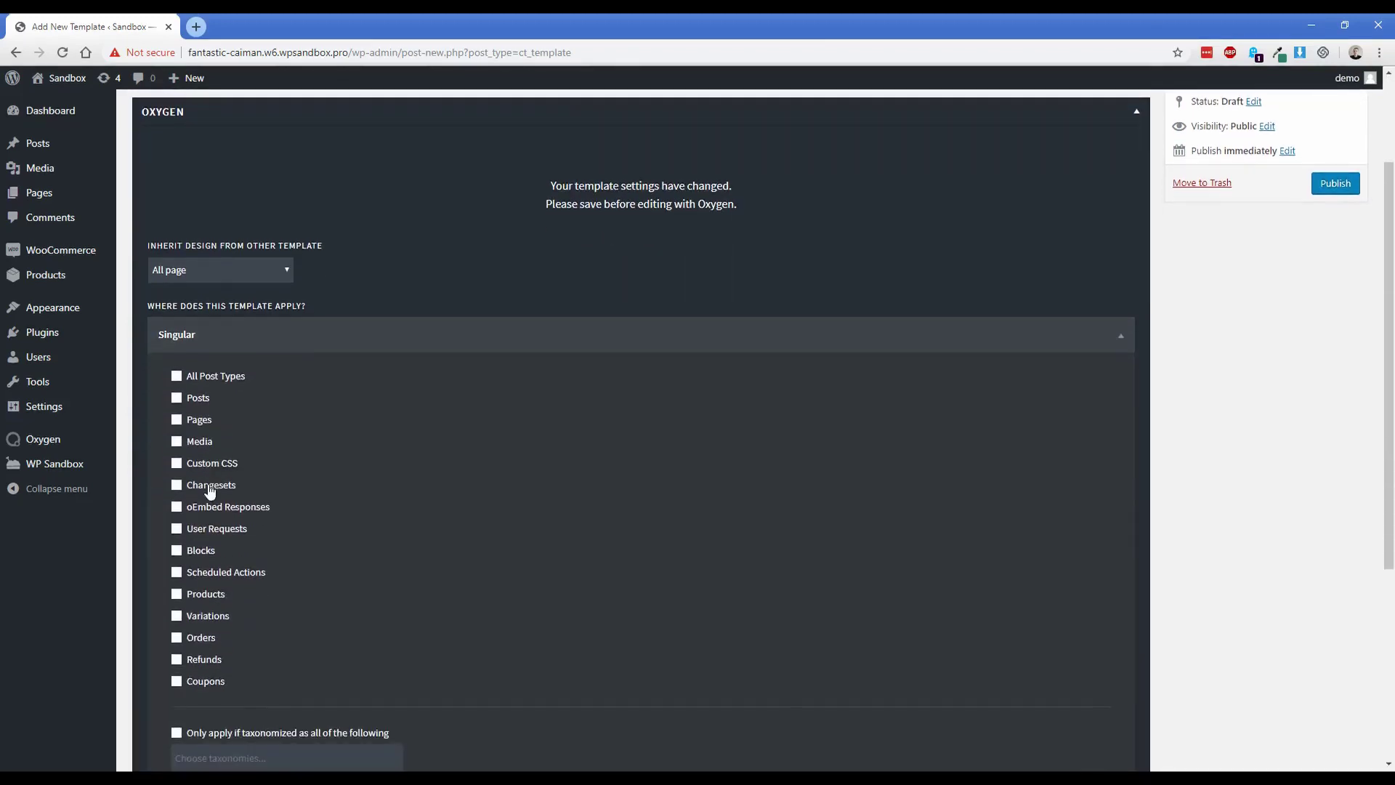
left_click(203, 595)
scroll(905, 480, "up", 1)
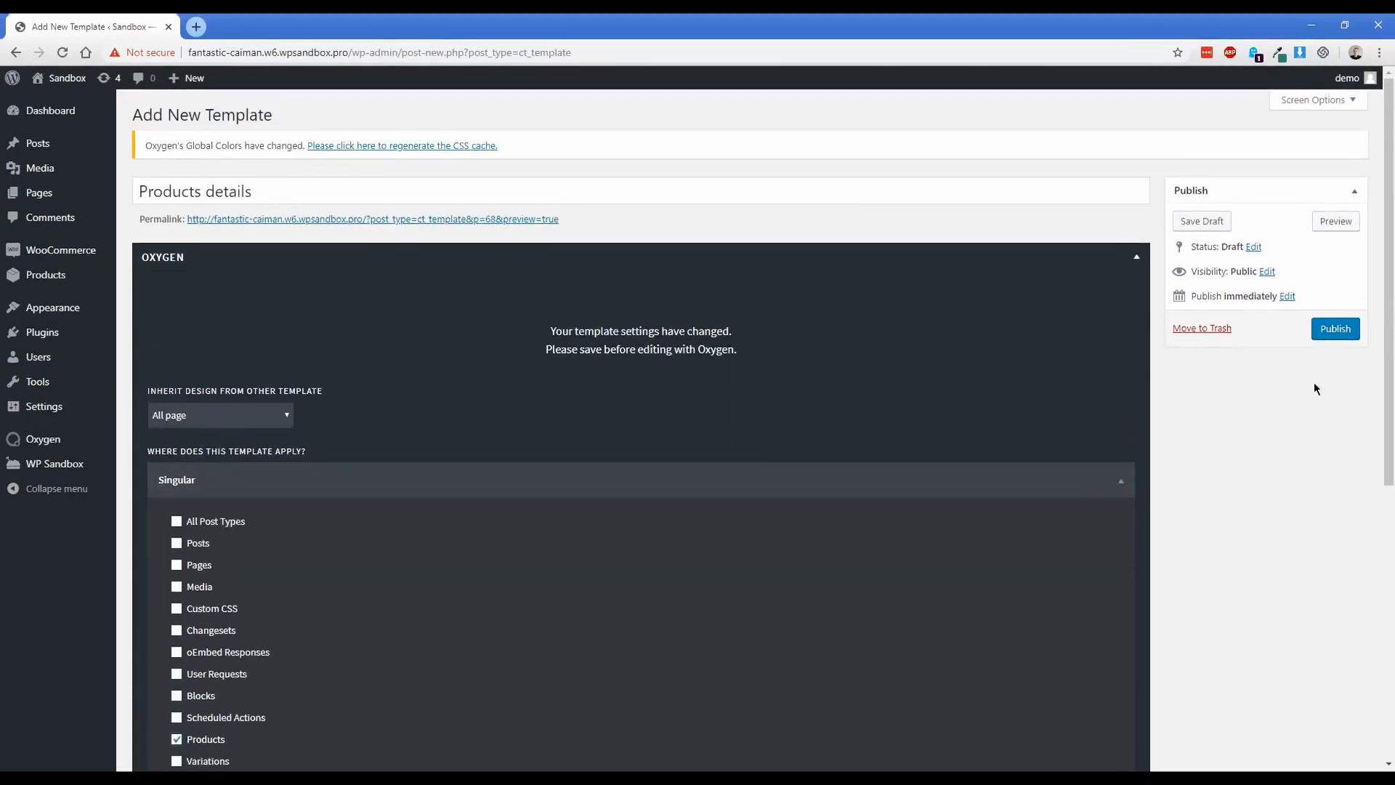
left_click(1336, 327)
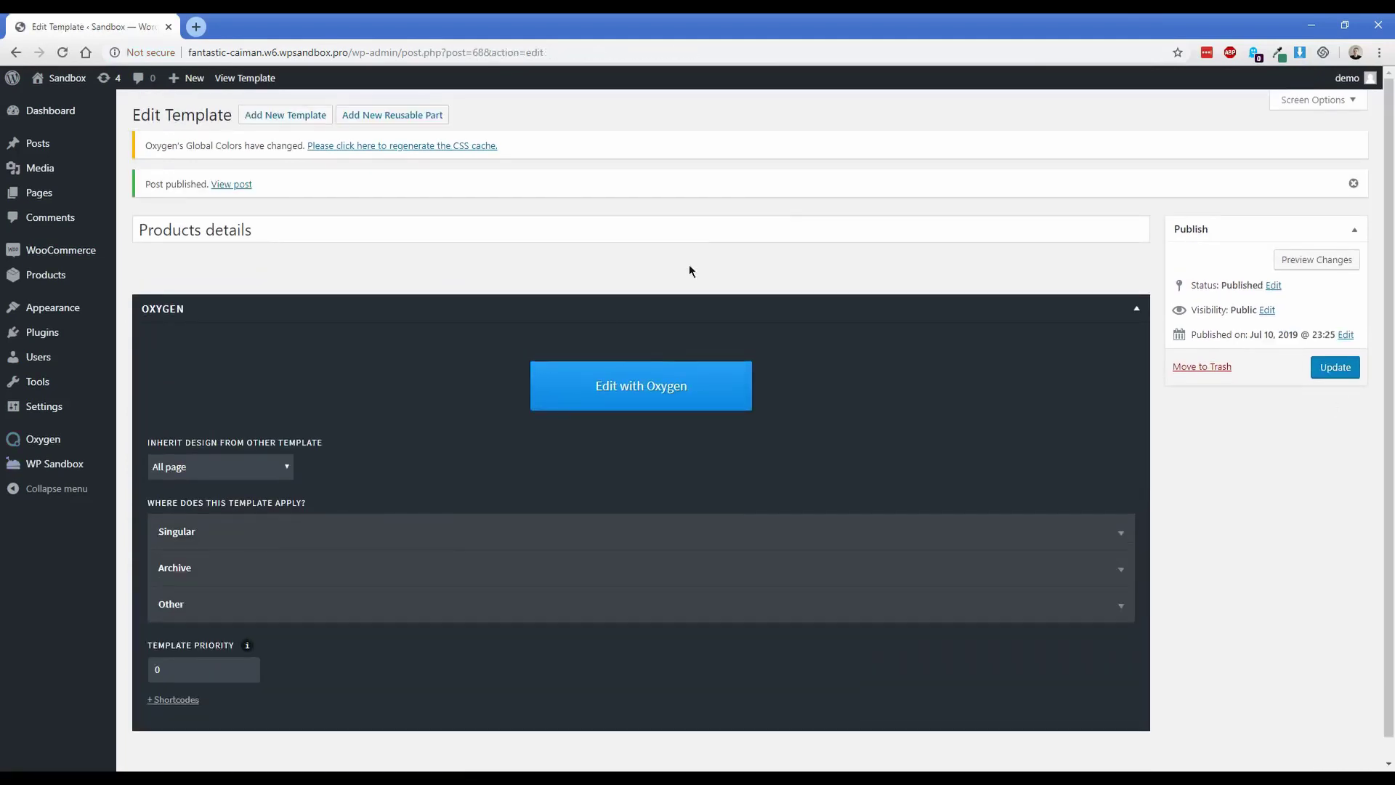
- Edit the template in Oxygen and add a section with background #f6f7fb
left_click(663, 386)
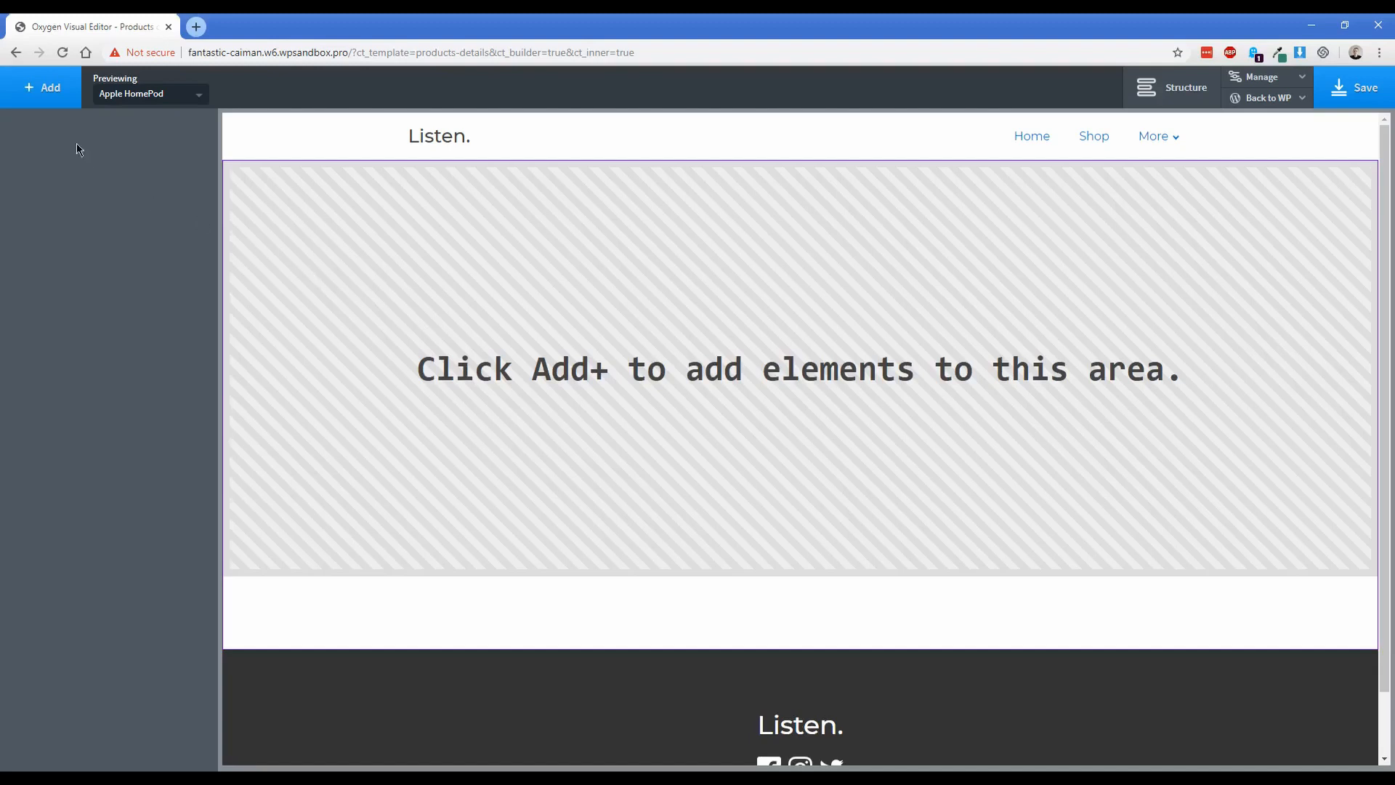
left_click(43, 88)
left_click(55, 218)
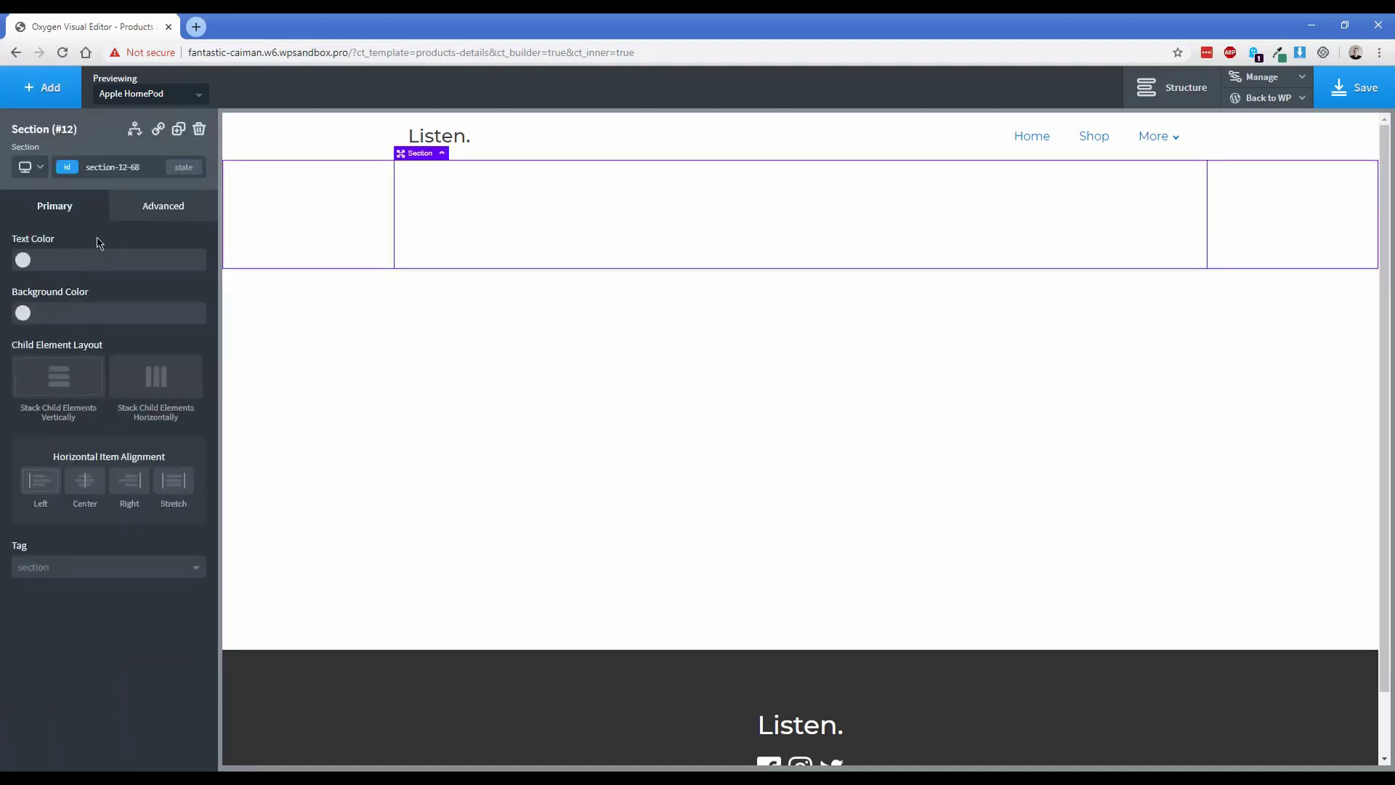
left_click(81, 314)
type("#f6f7fb")
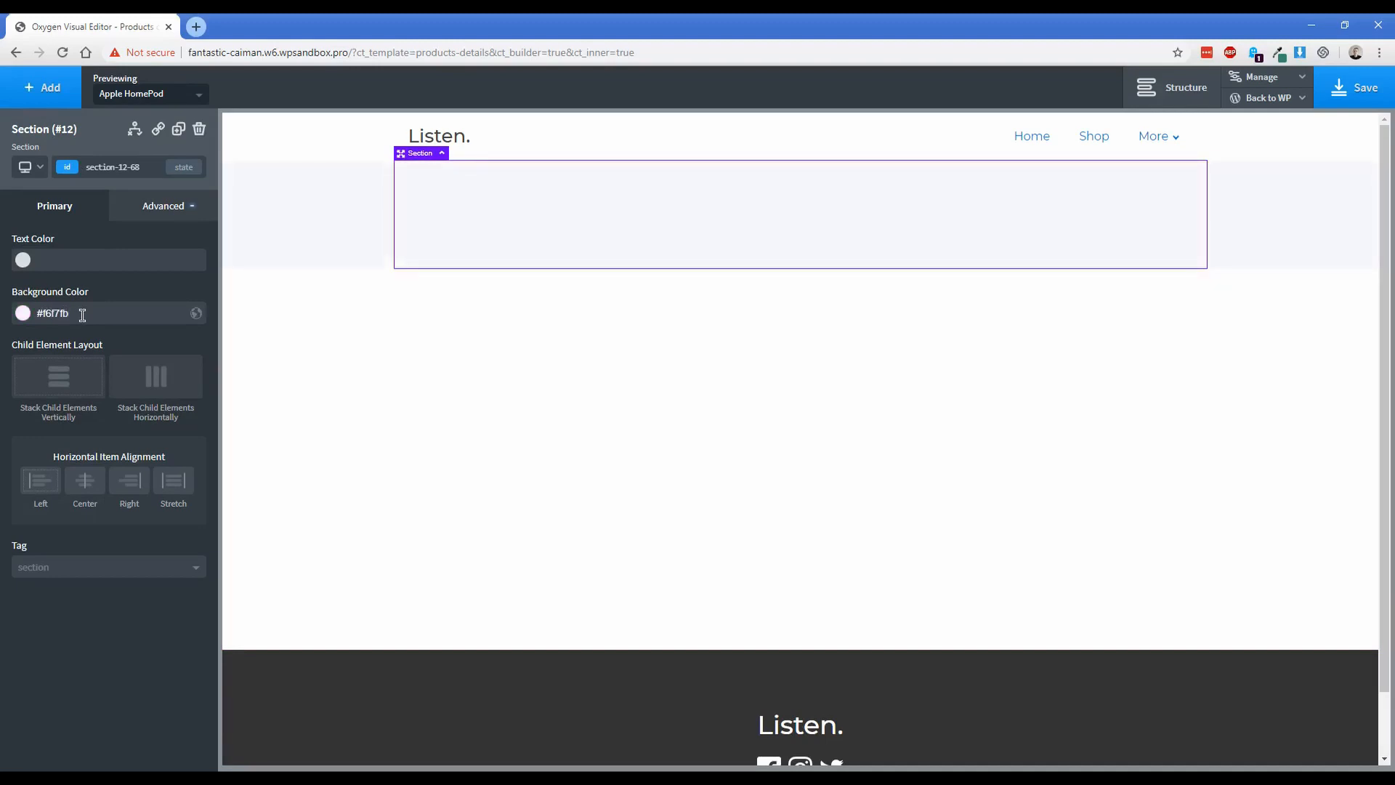
- Add a heading inside the section showing the dynamic Post Title
left_click(49, 99)
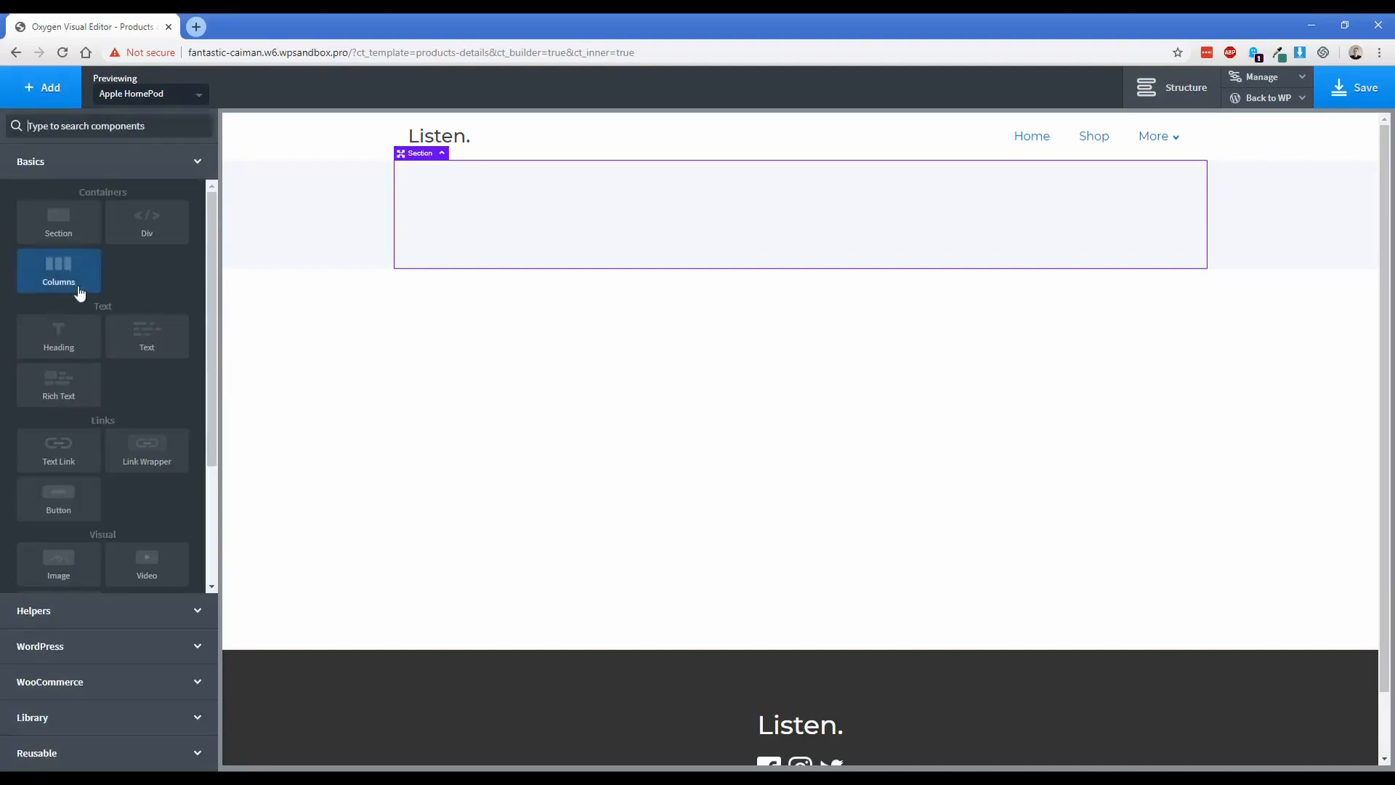
left_click(59, 330)
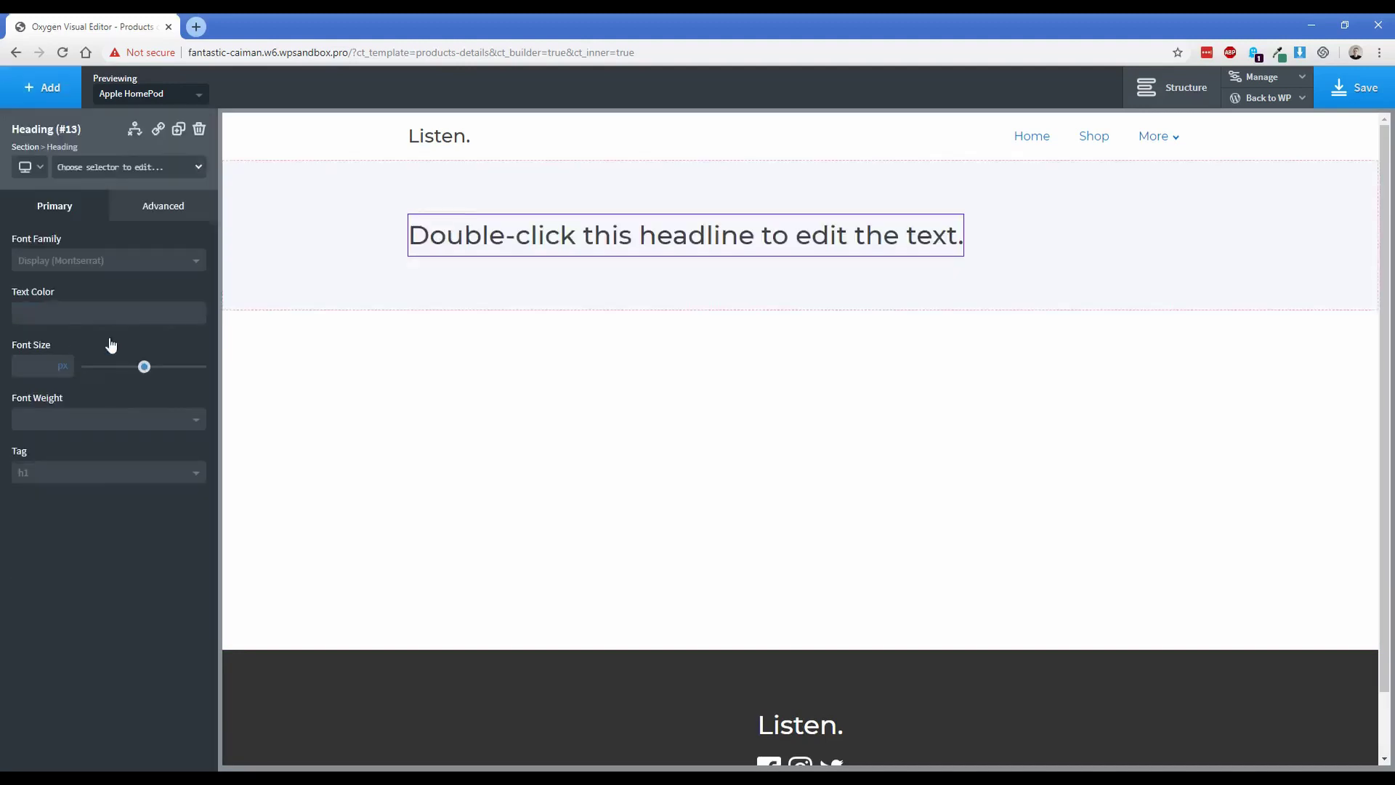
double_click(508, 243)
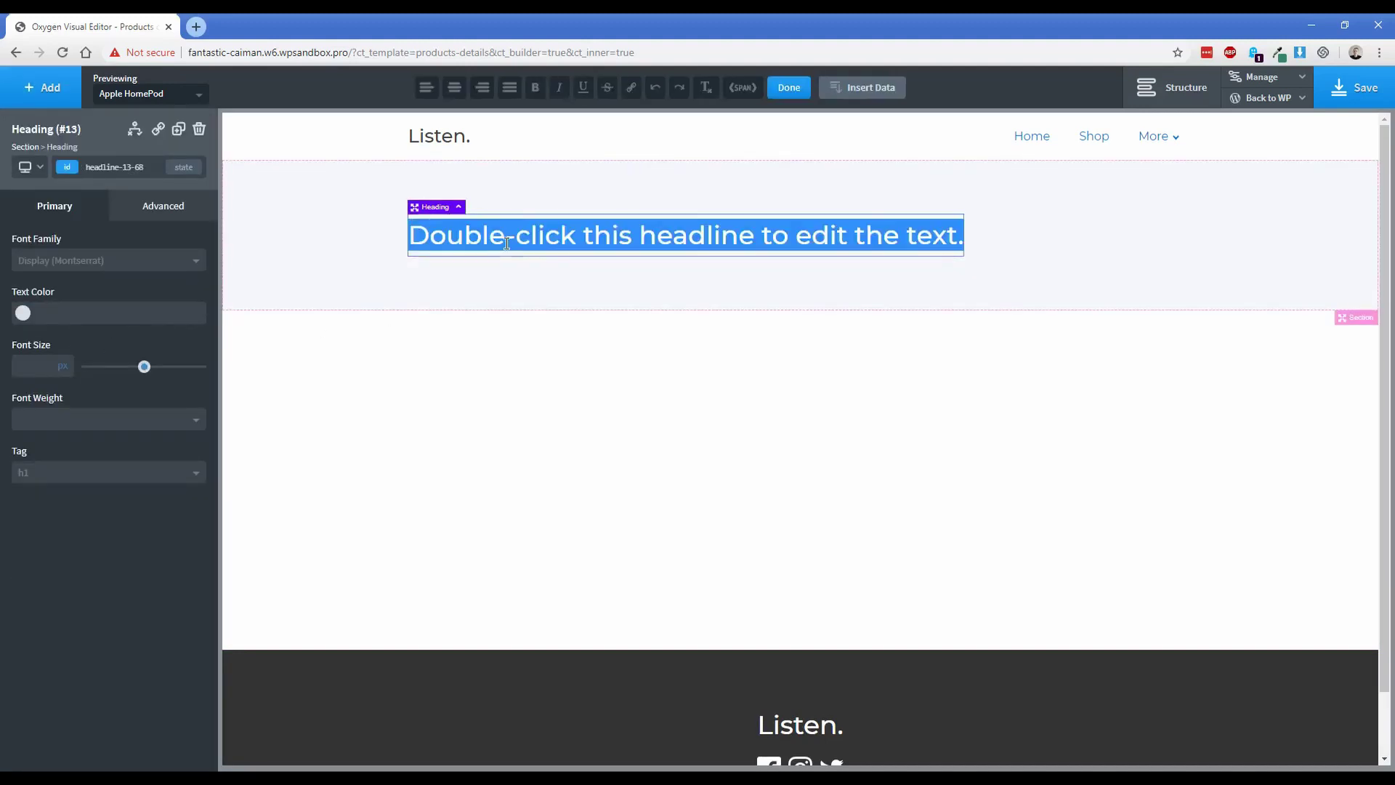
left_click(861, 93)
left_click(311, 254)
left_click(340, 306)
left_click(322, 222)
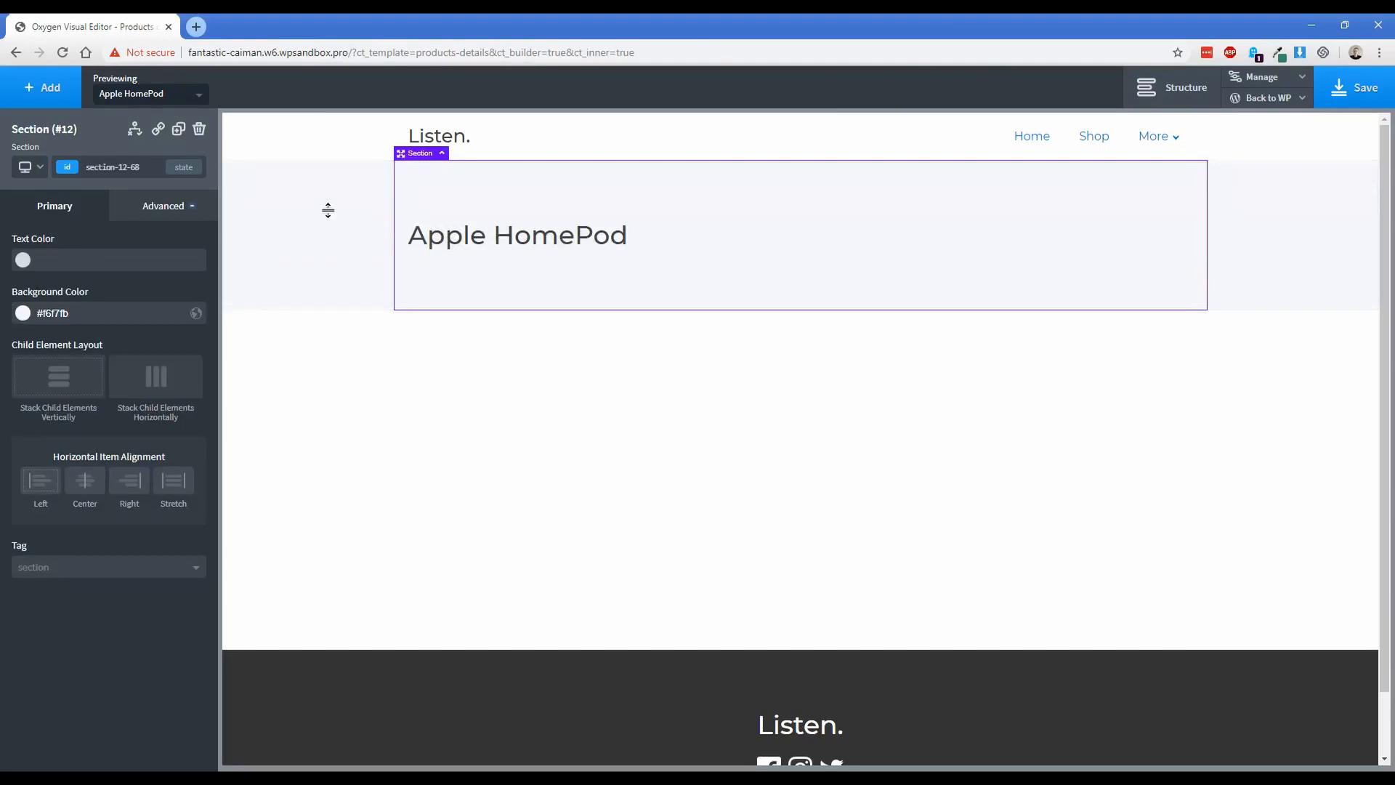
- Preview the template with another product, then with Apple HomePod
left_click(140, 93)
left_click(136, 187)
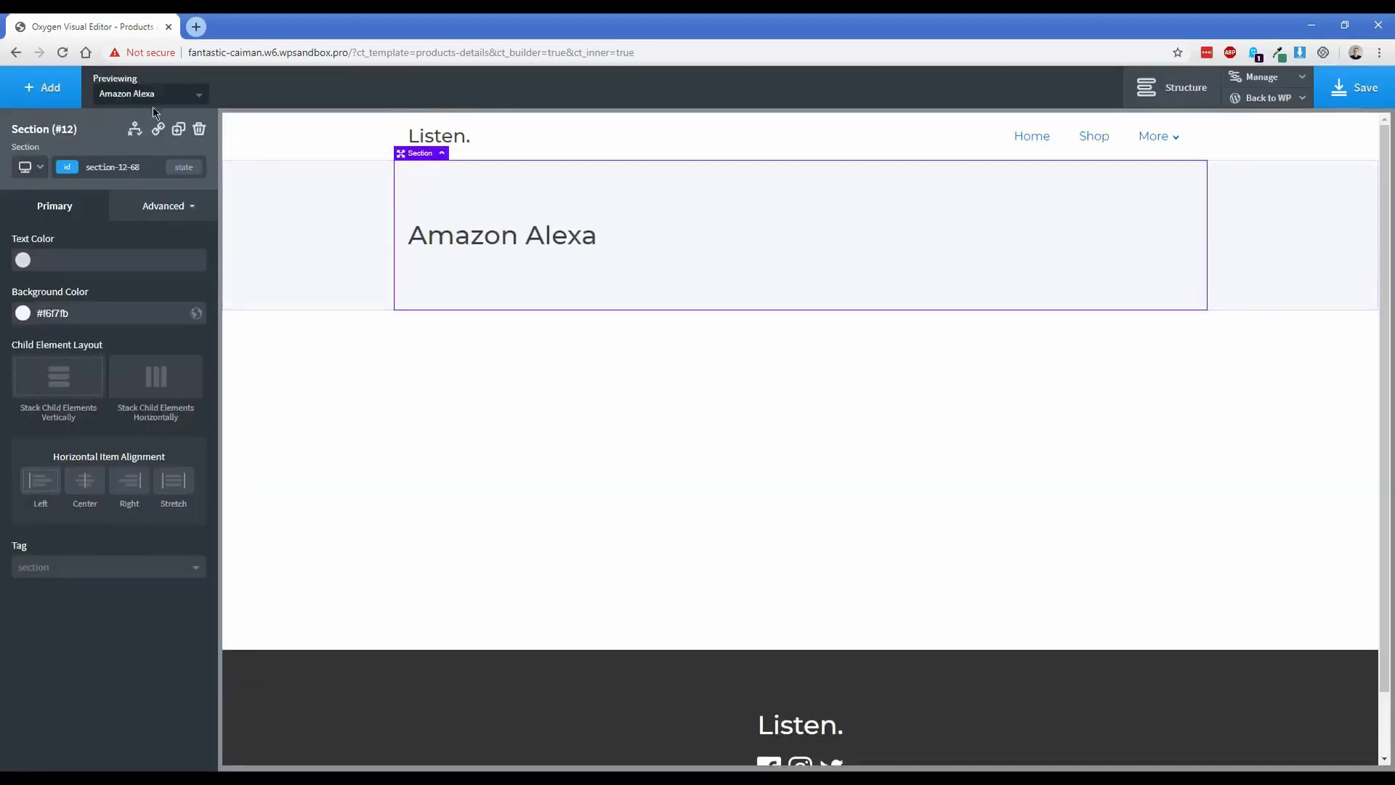
left_click(154, 96)
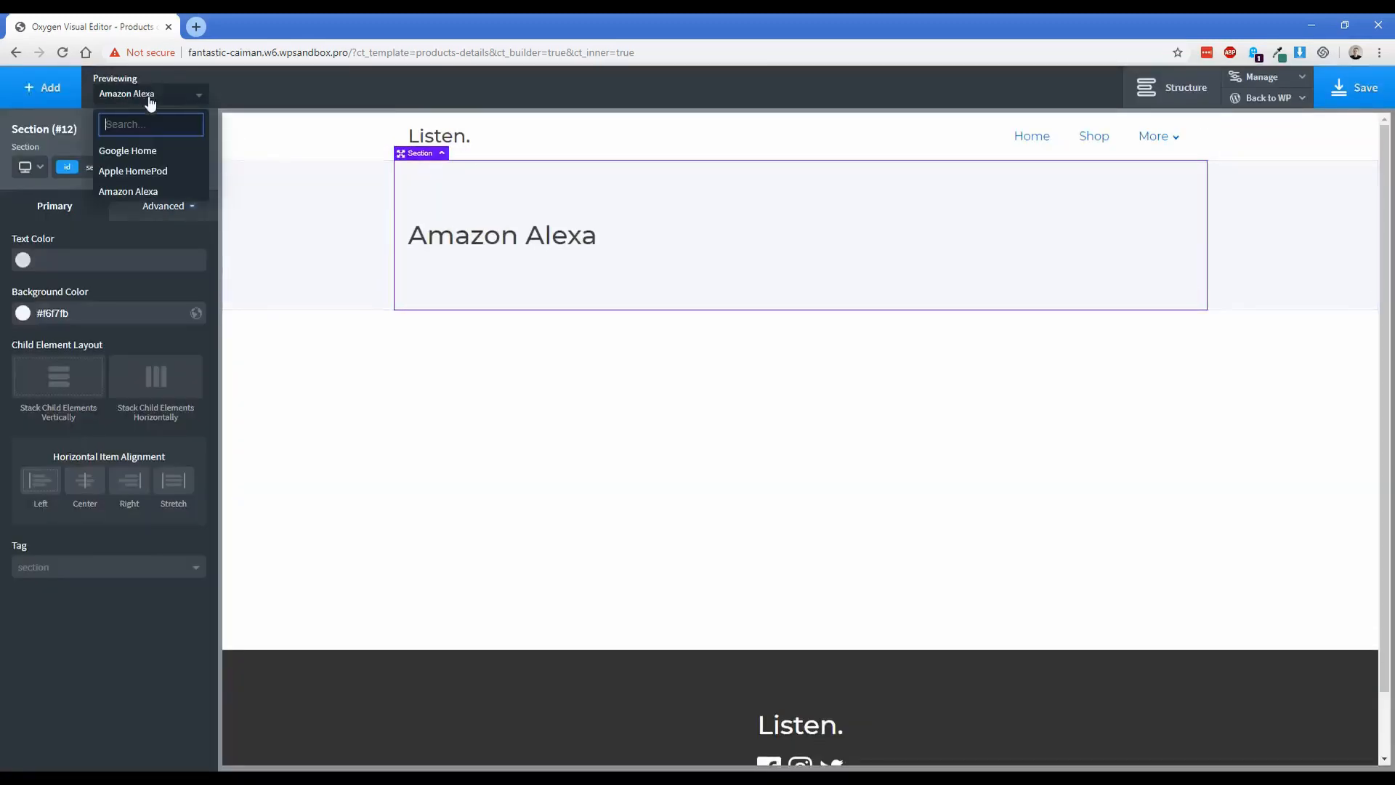
left_click(163, 171)
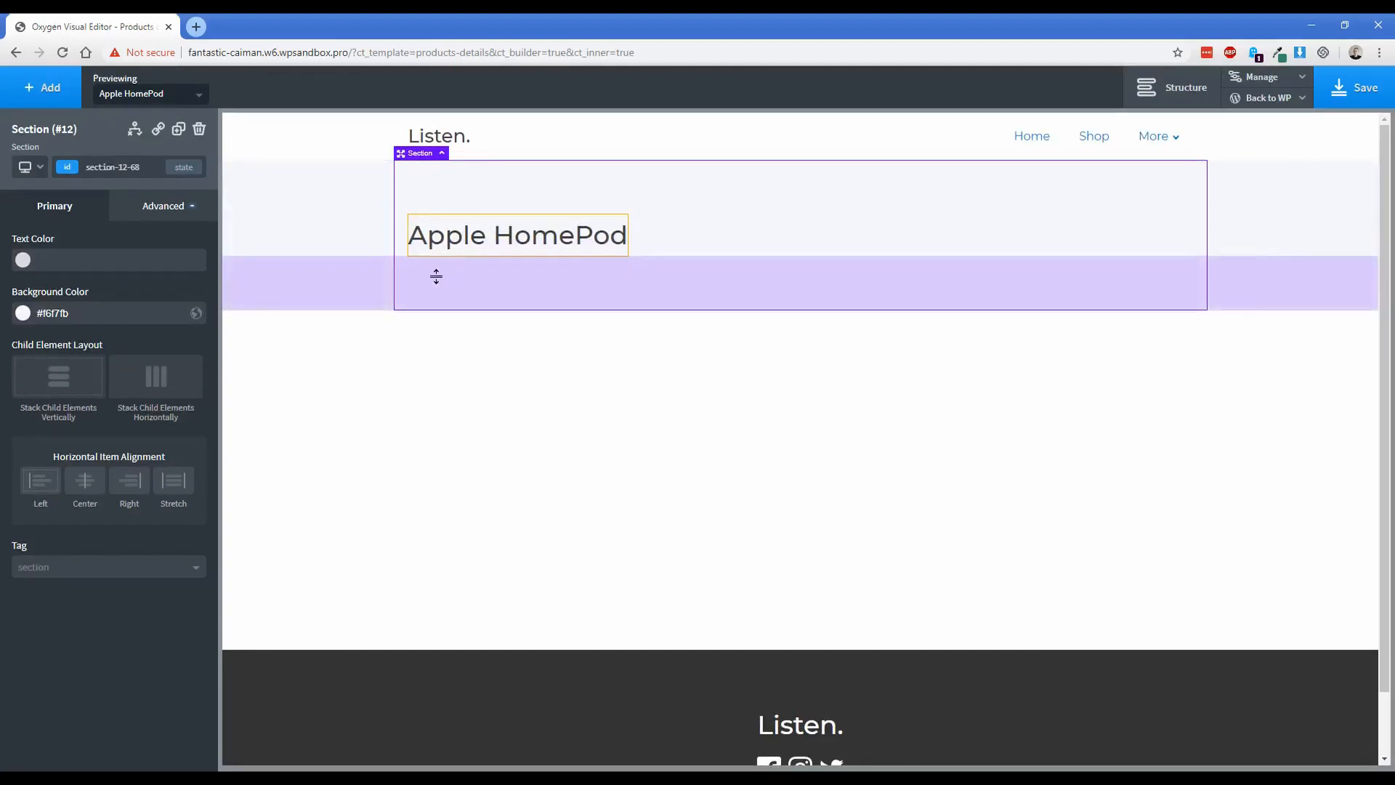
- Centre the section's items horizontally and wrap the title heading in a div
left_click(83, 483)
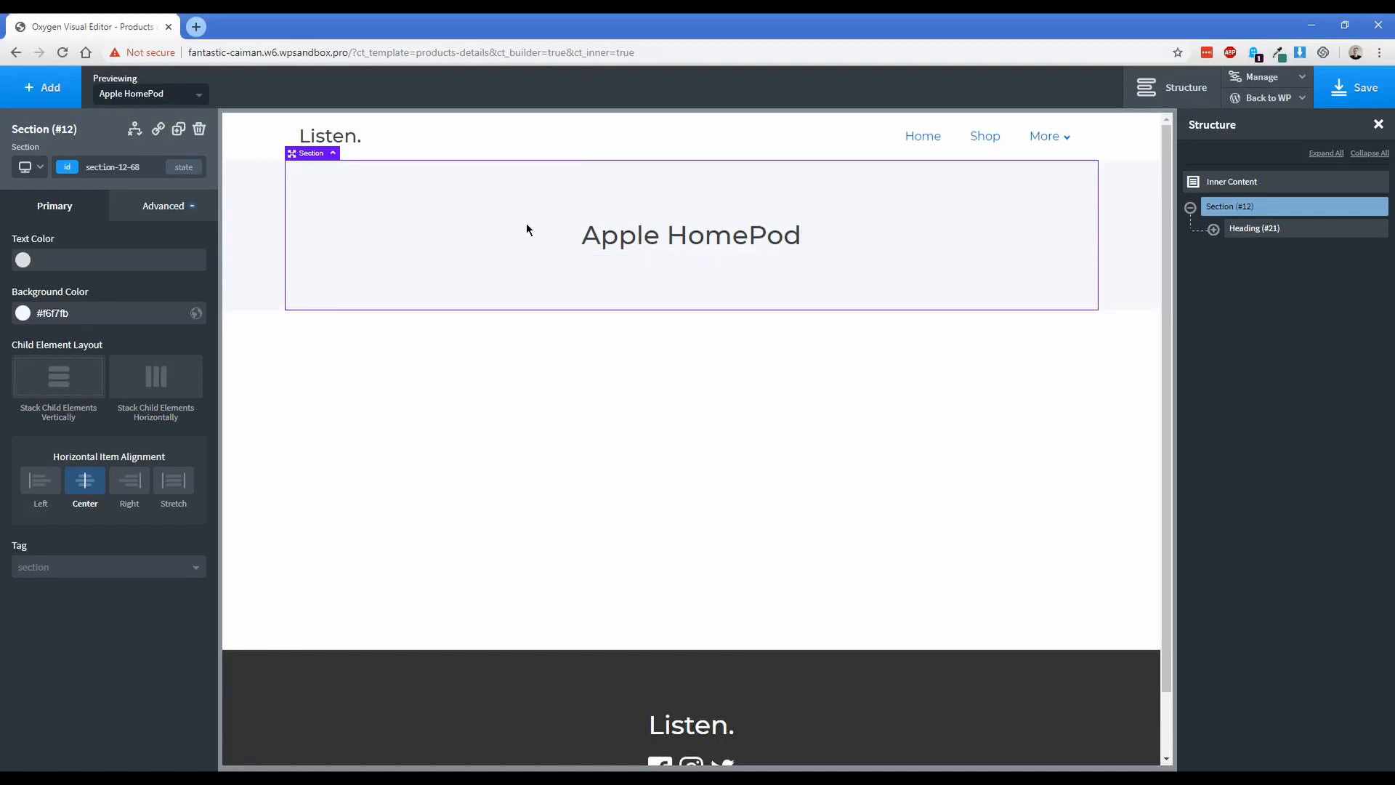
left_click(606, 240)
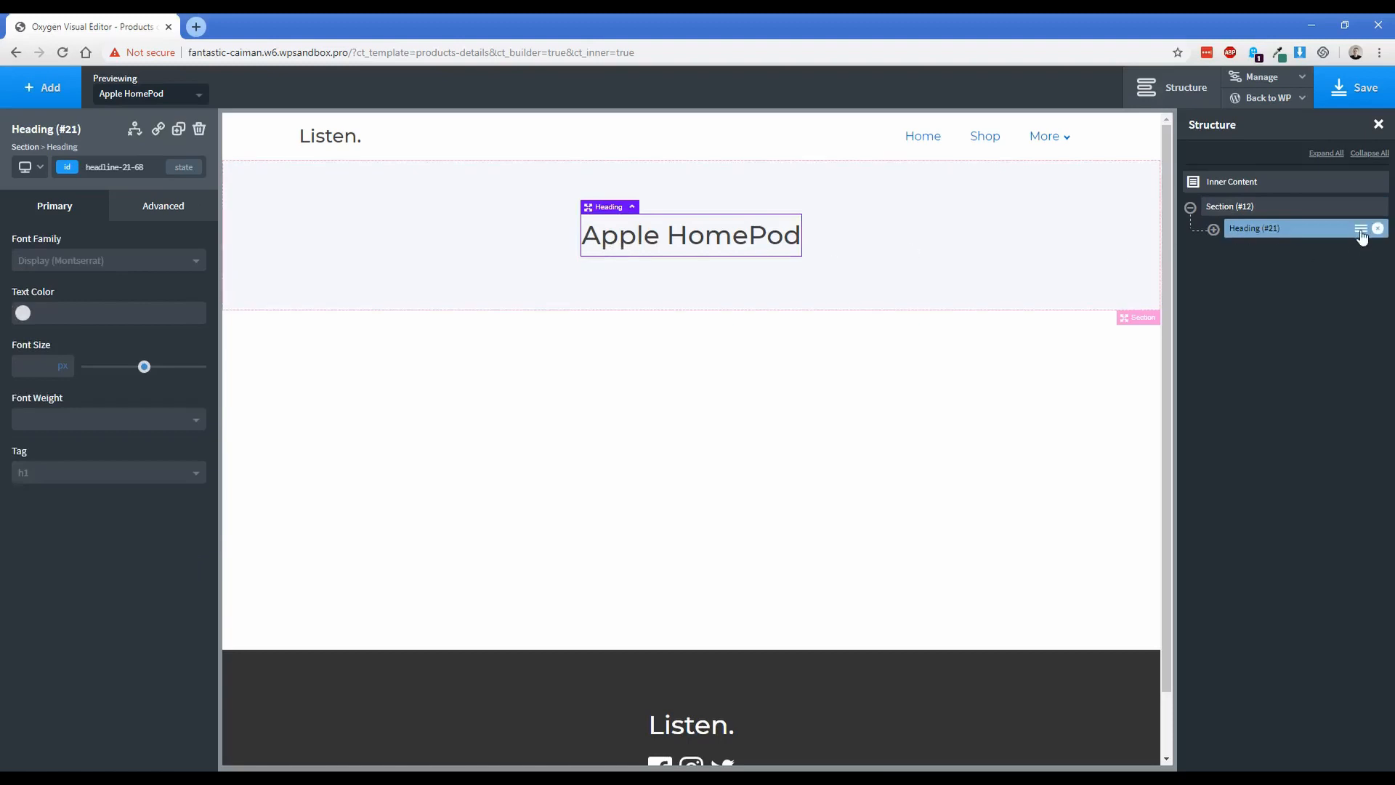
left_click(1361, 230)
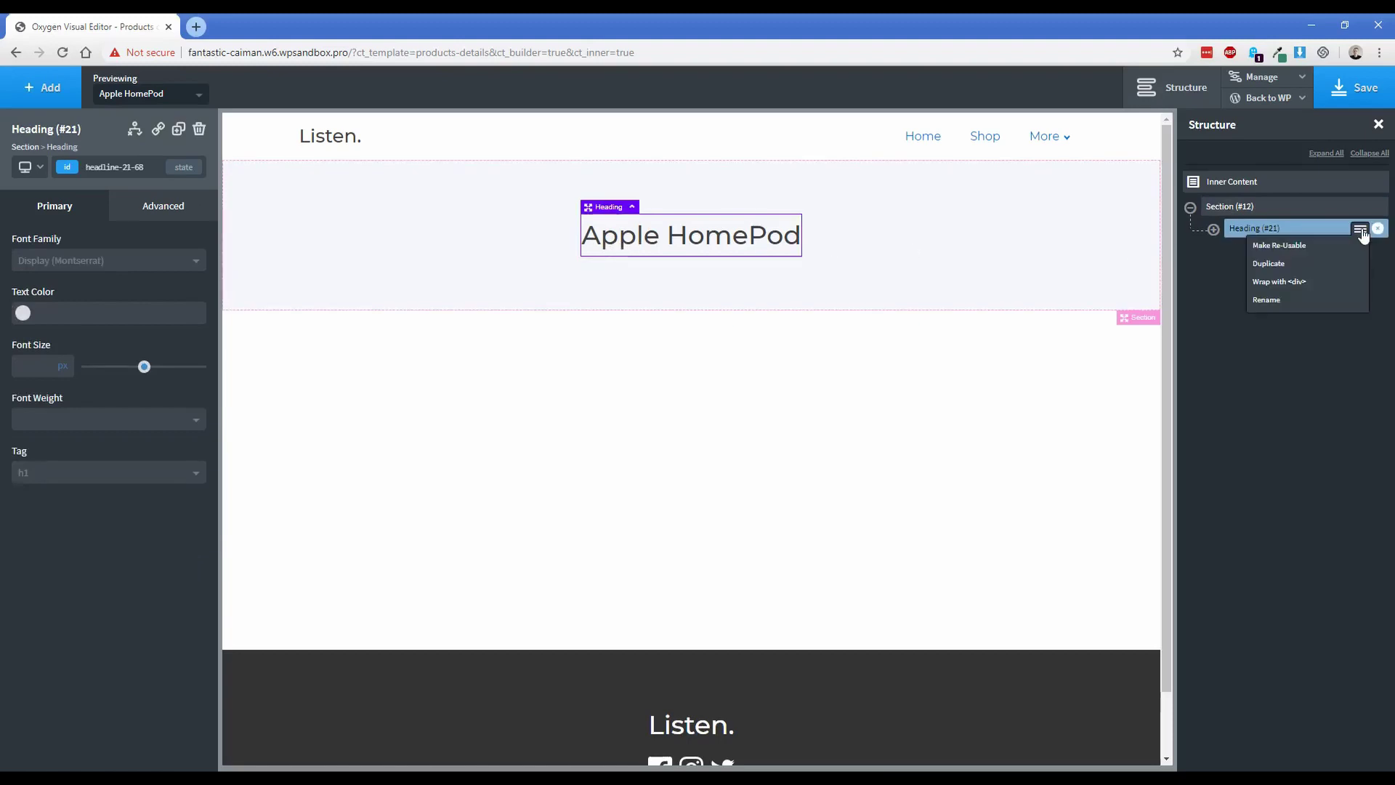
left_click(1295, 282)
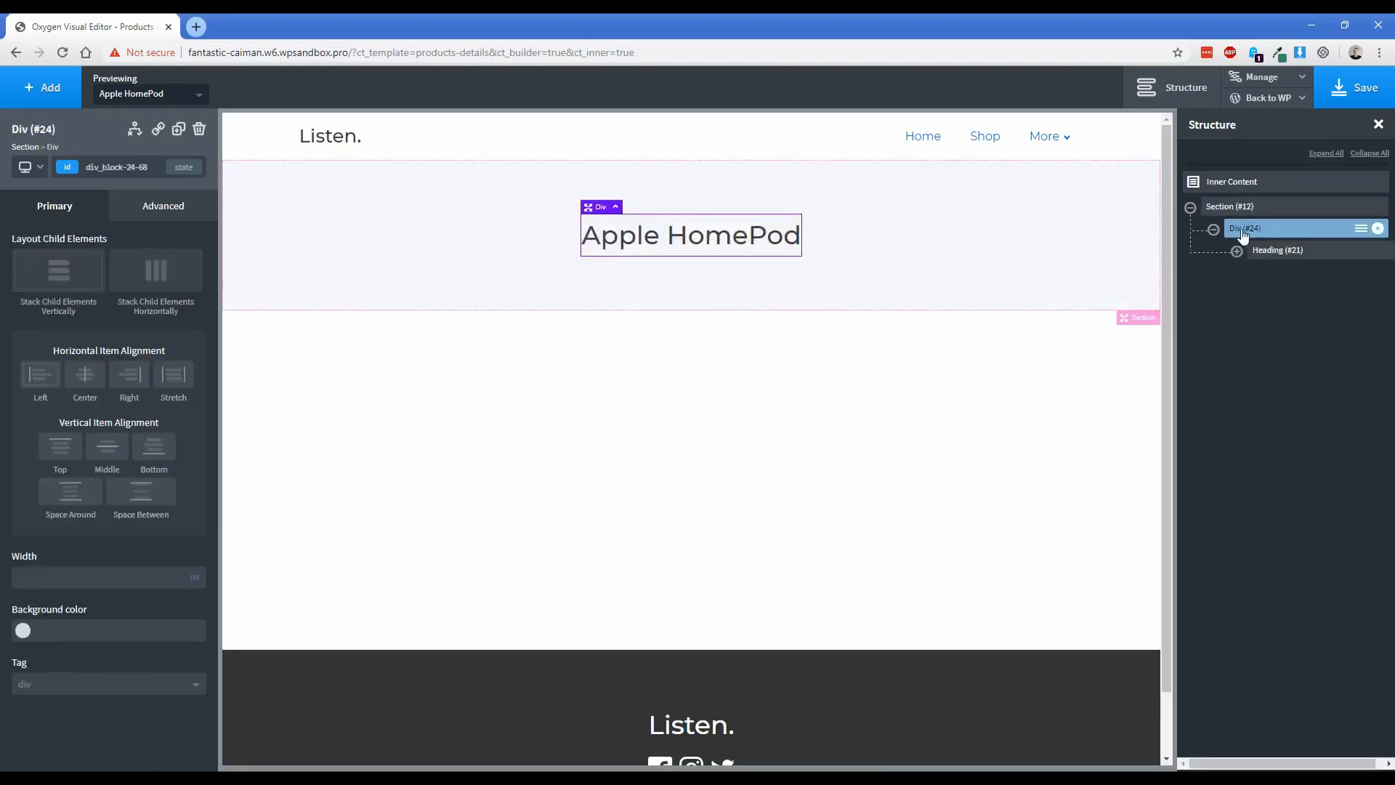
- Add an empty div under the heading and centre items in the wrapper div
left_click(47, 93)
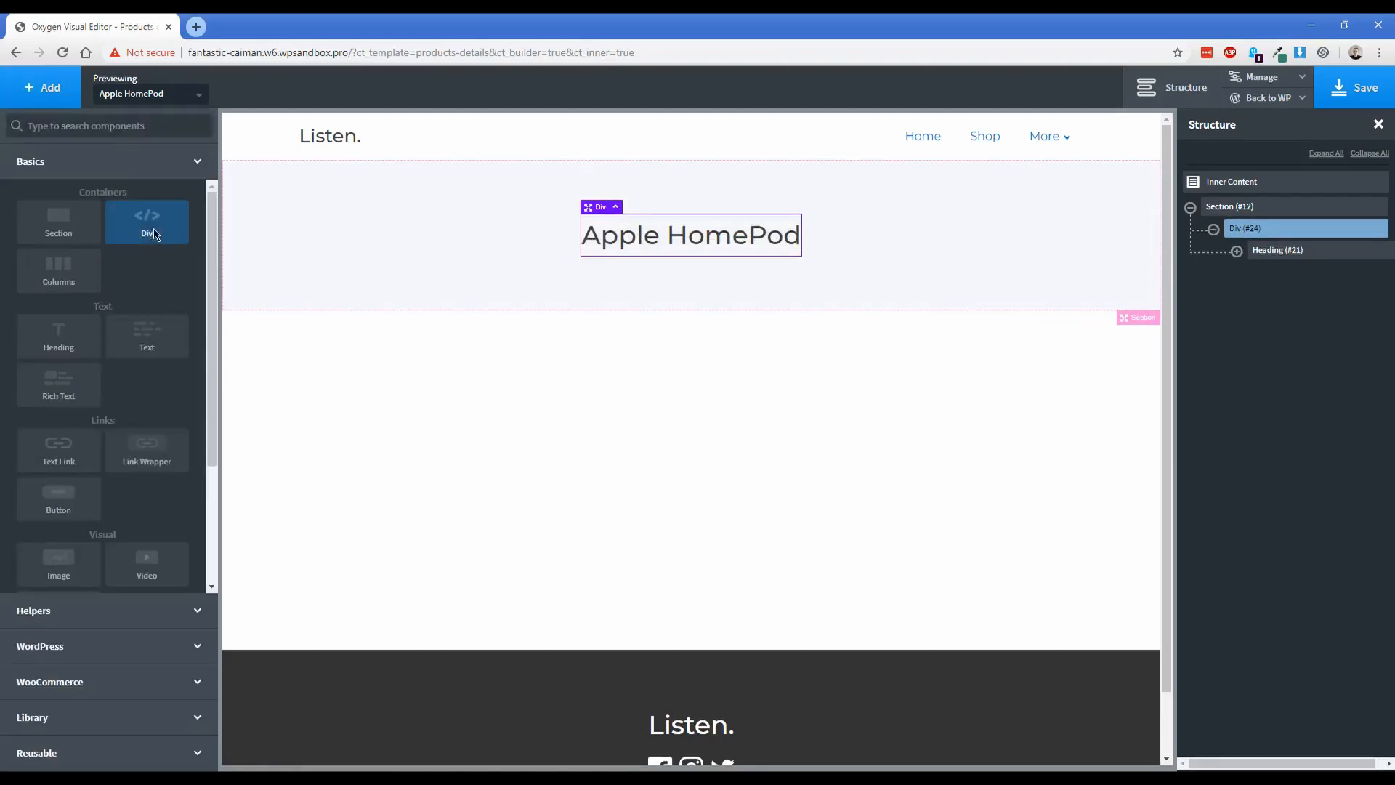
left_click(147, 223)
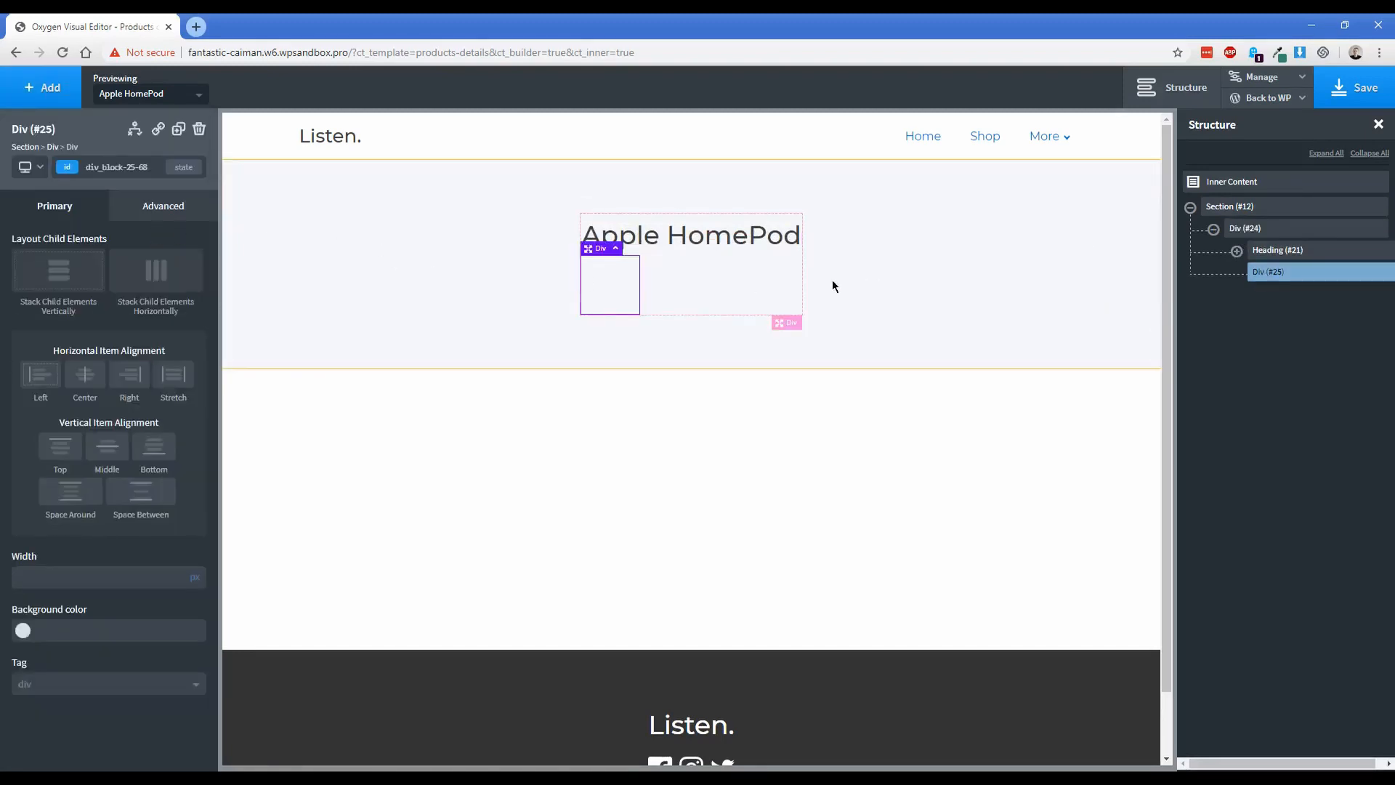
left_click(693, 284)
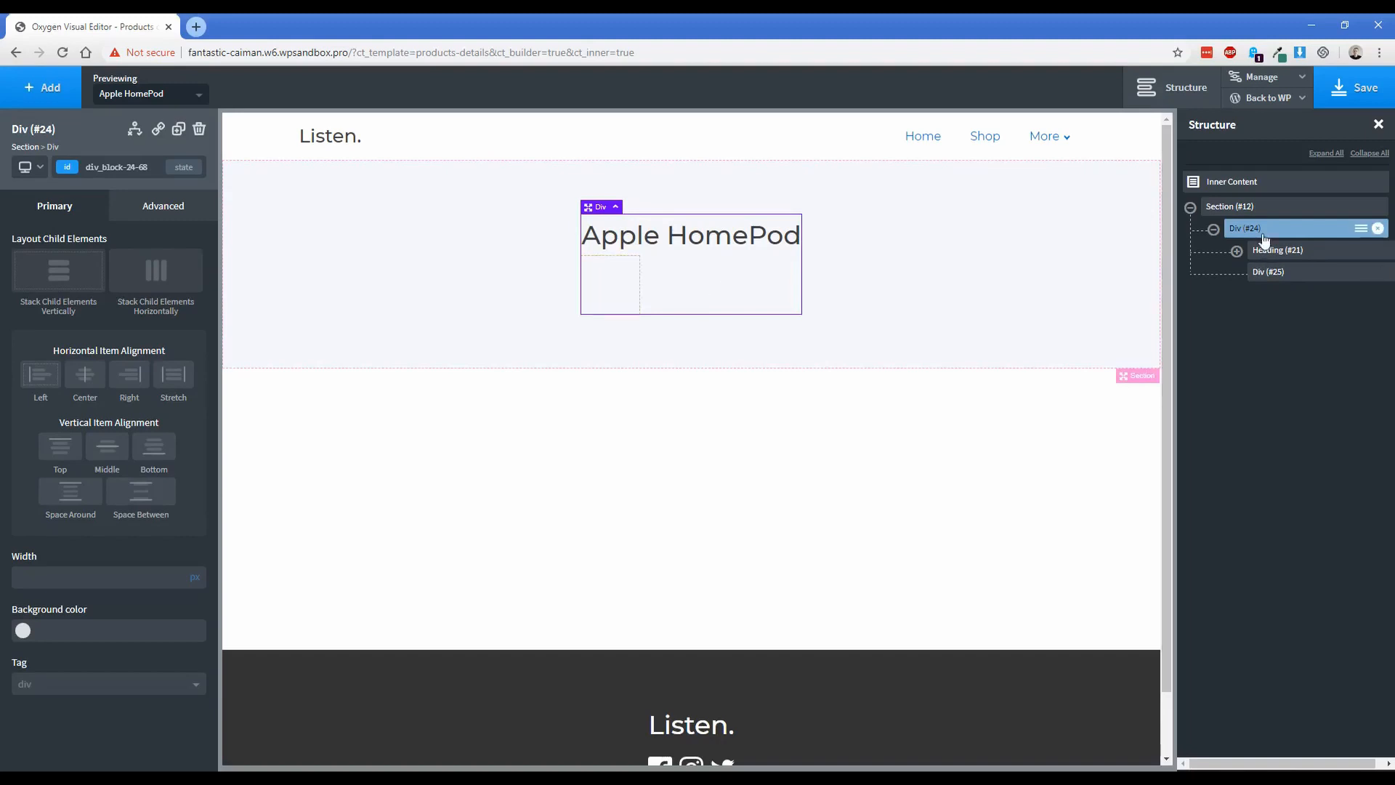
mouse_move(1246, 229)
left_click(85, 376)
left_click(686, 289)
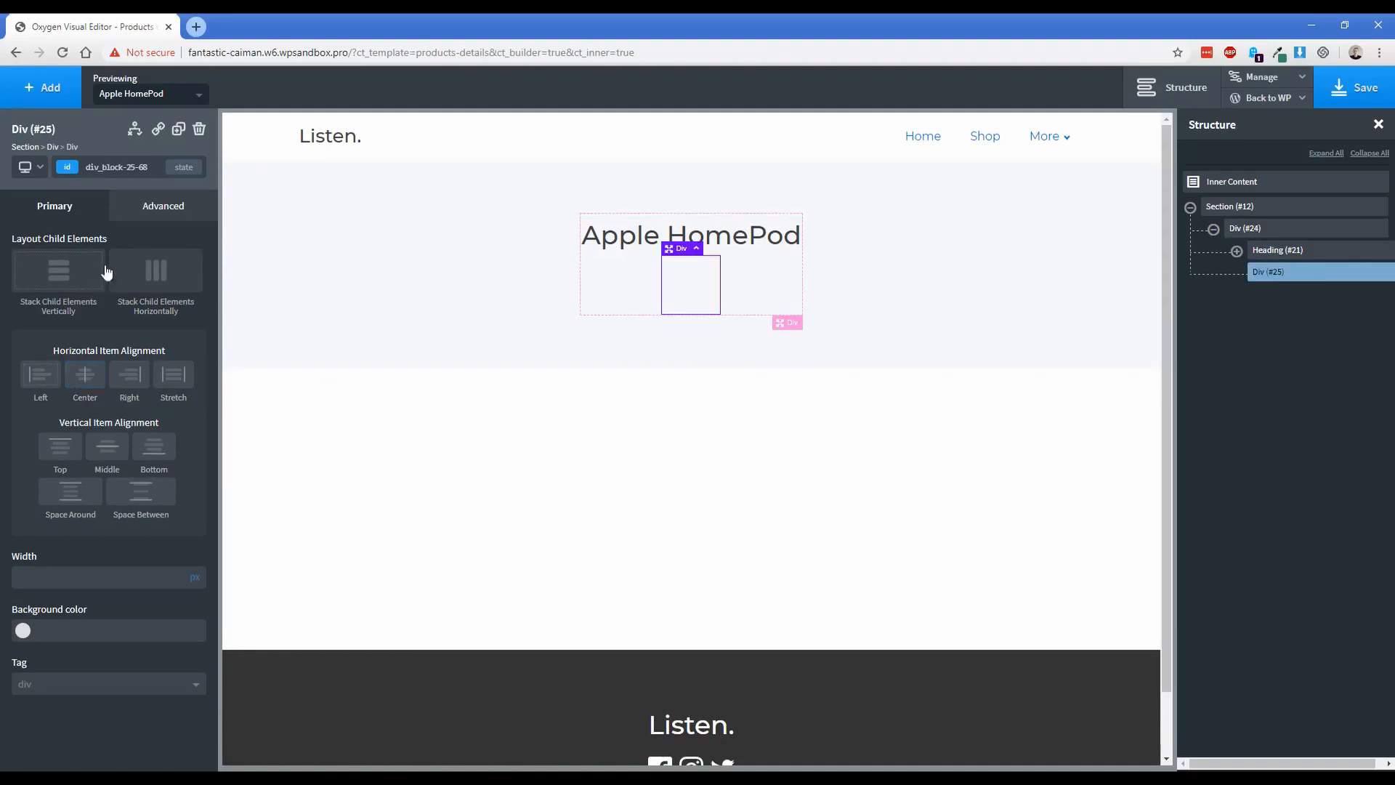
- Size the inner div to 10 px height and 15% width
left_click(147, 212)
left_click(77, 285)
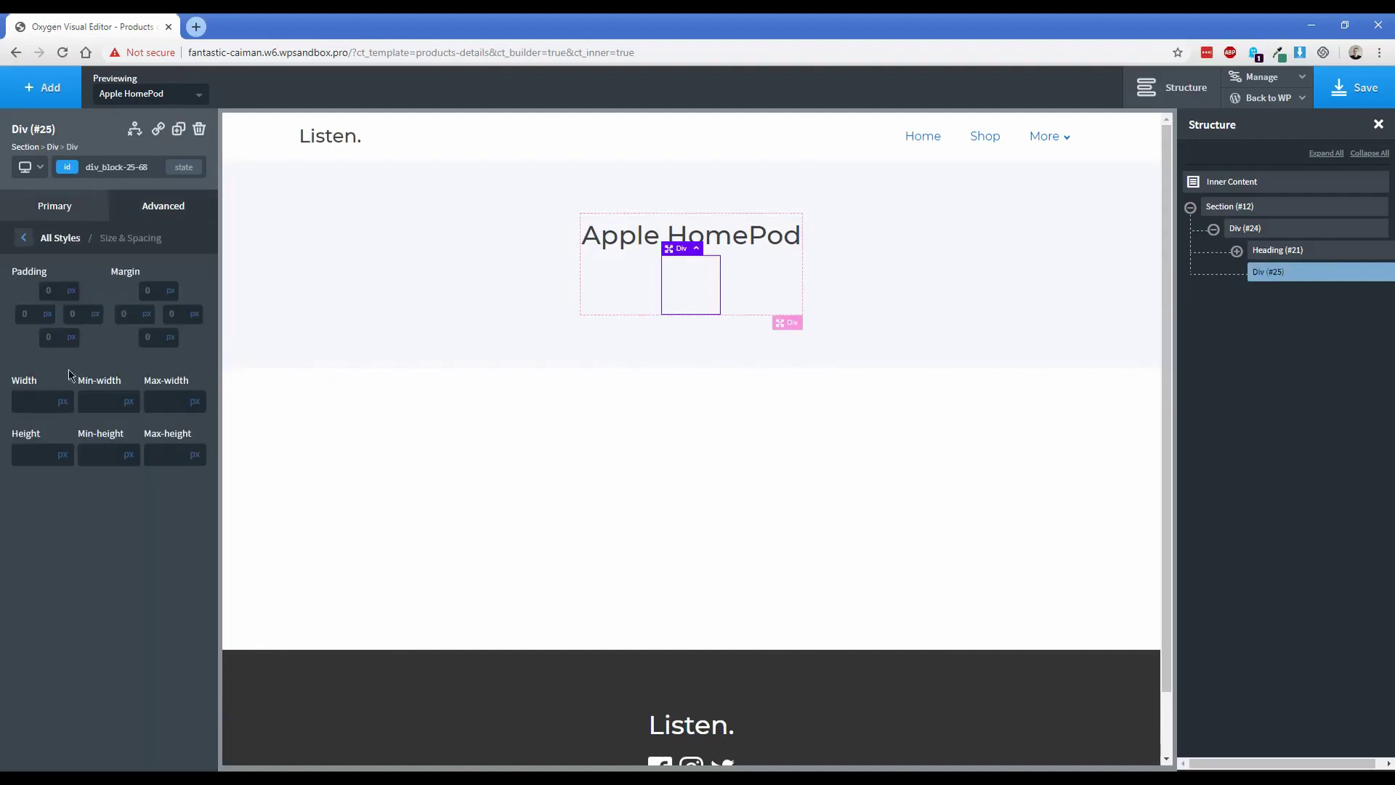
left_click(28, 458)
type("10")
left_click(63, 401)
left_click(55, 414)
type("15")
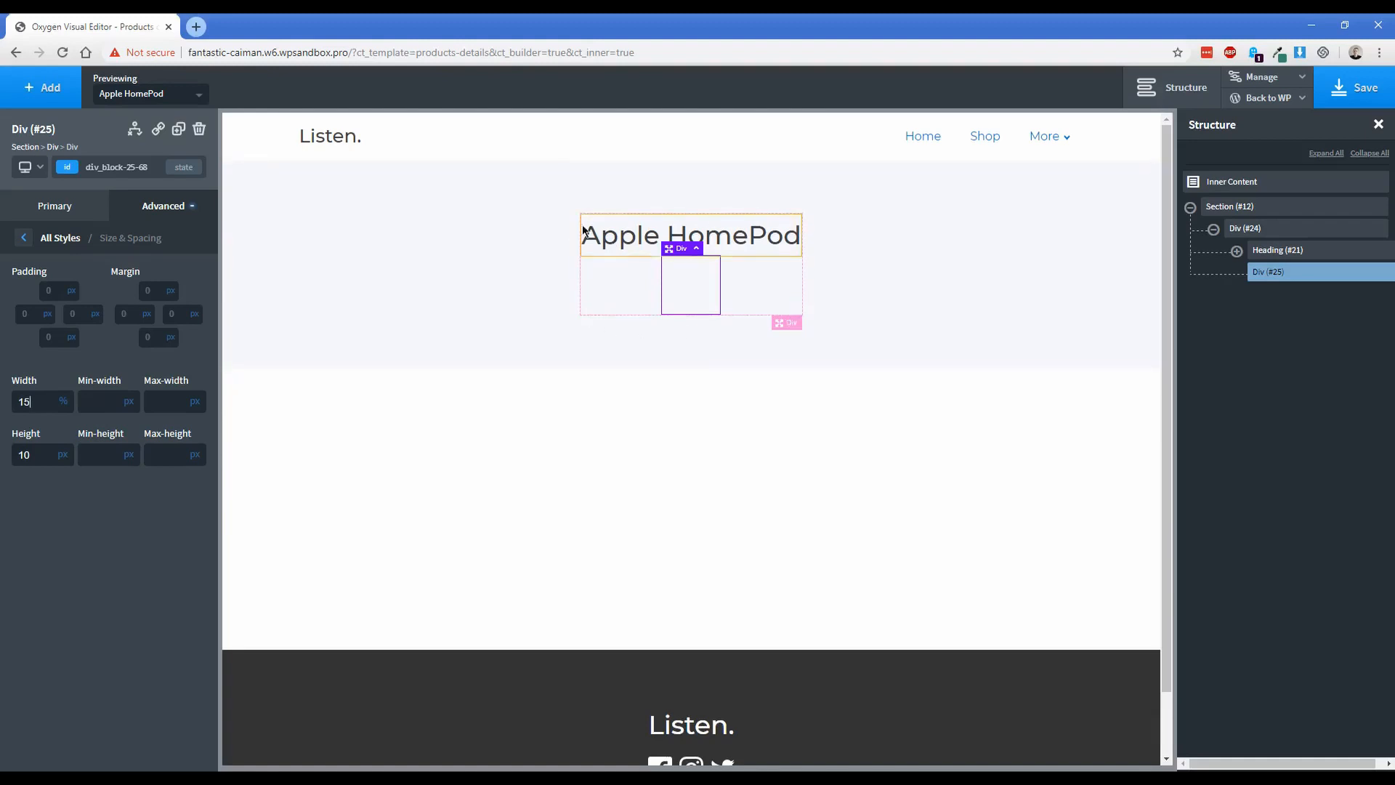
- Give the div a 2 px solid Primary green bottom border
left_click(160, 209)
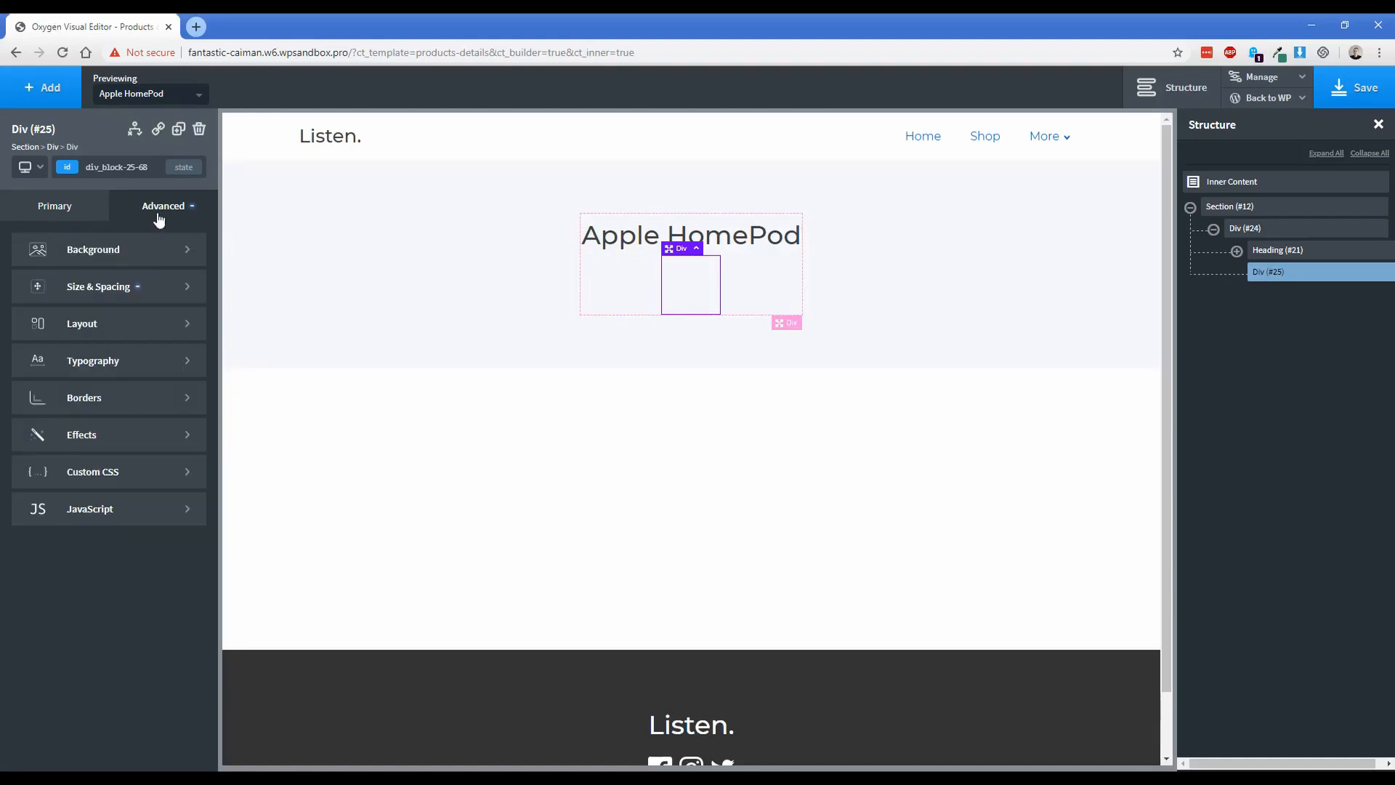
left_click(103, 399)
left_click(70, 294)
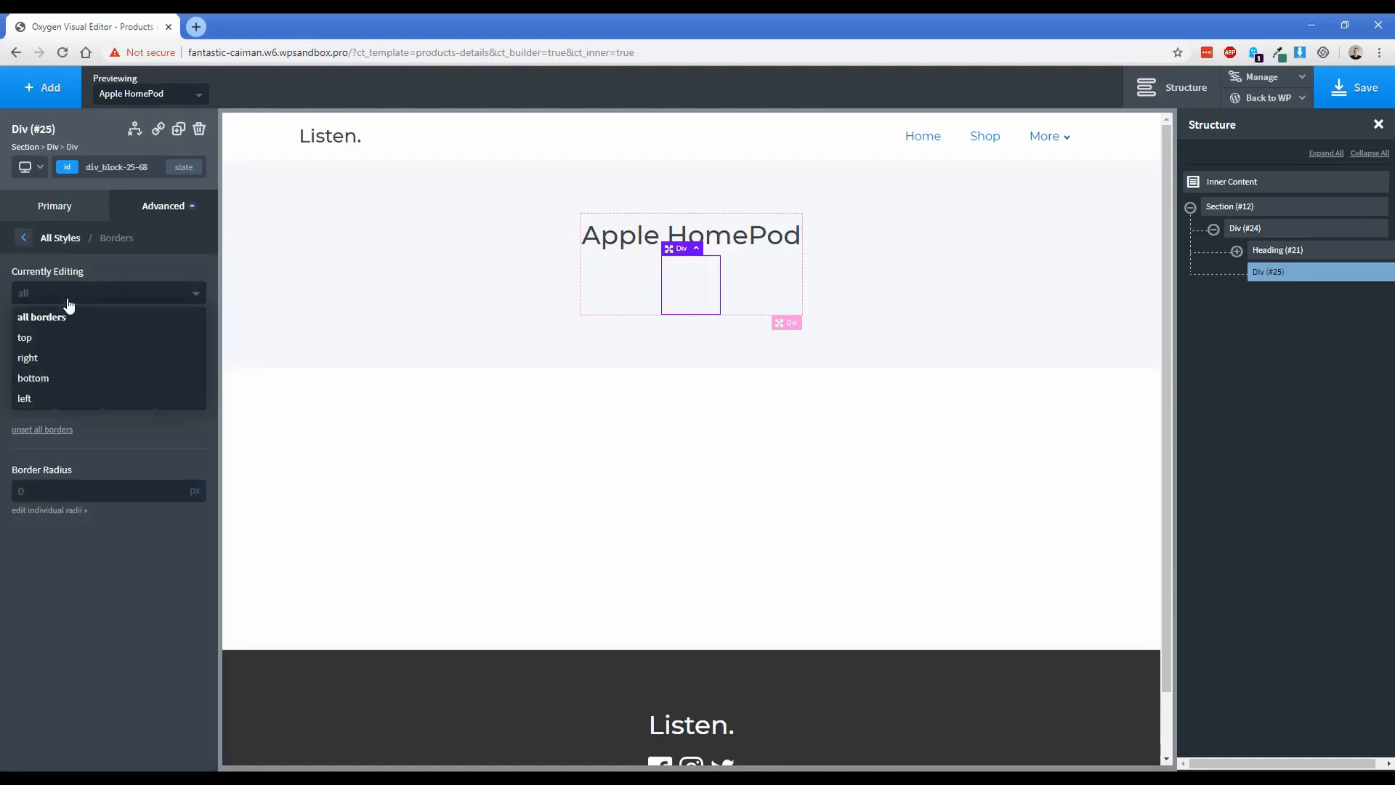
left_click(53, 378)
left_click(22, 348)
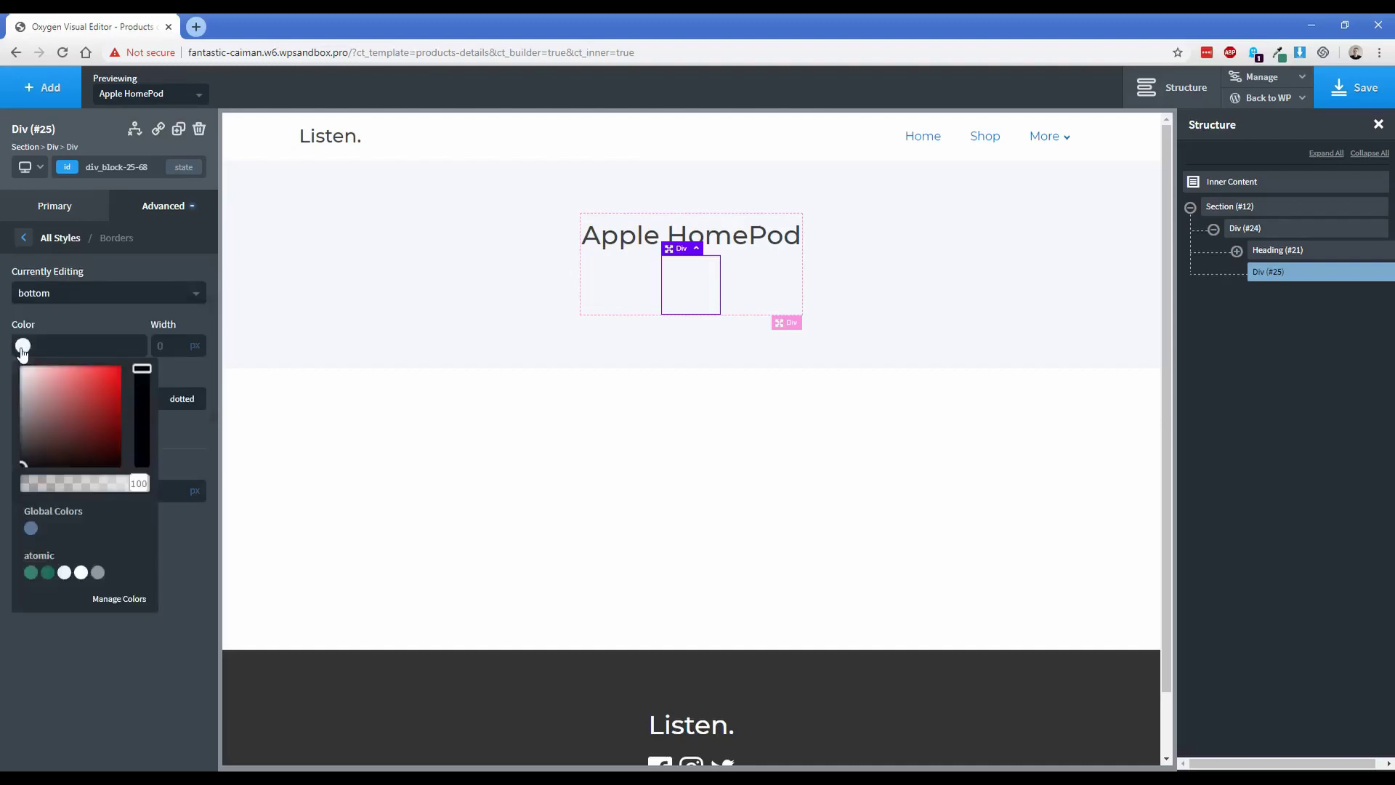
left_click(30, 572)
left_click(162, 347)
type("2")
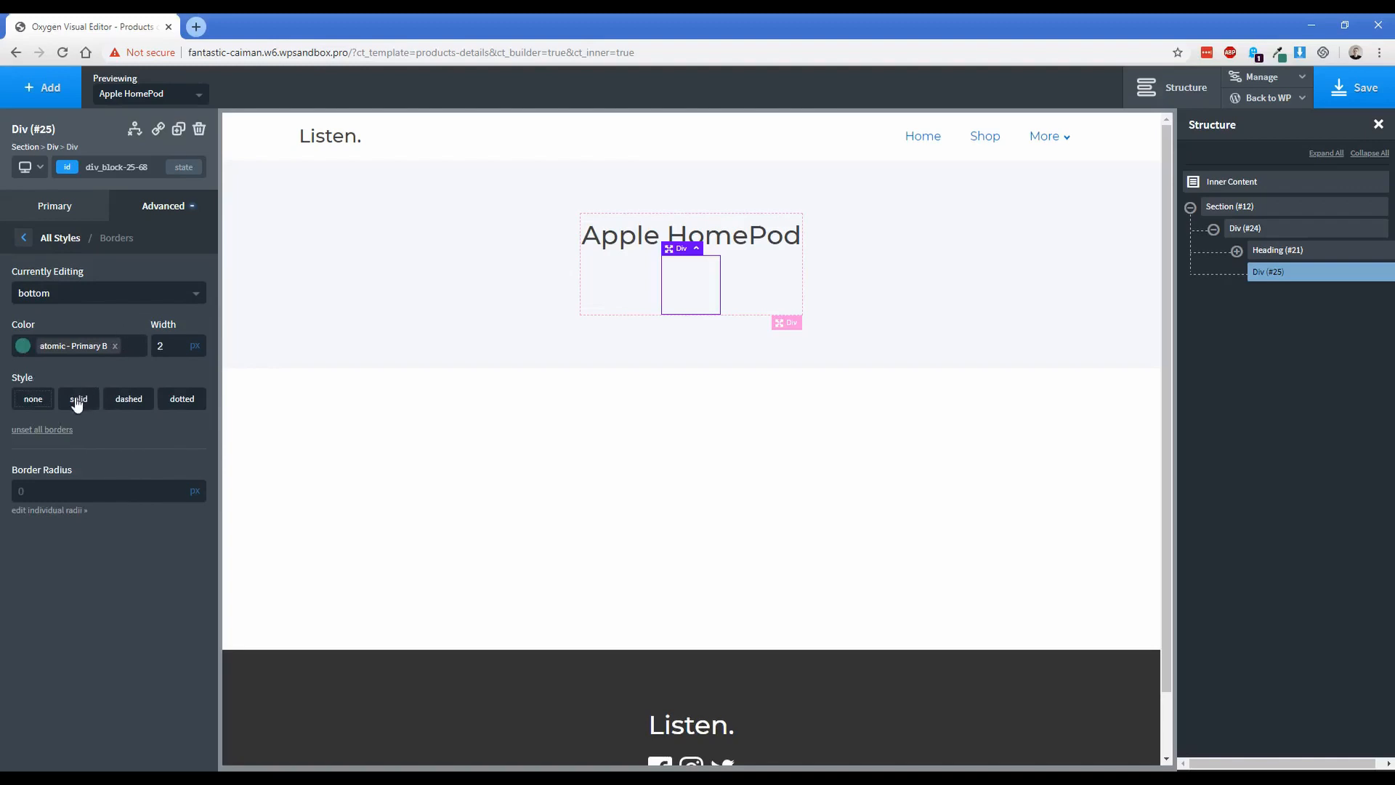
left_click(76, 400)
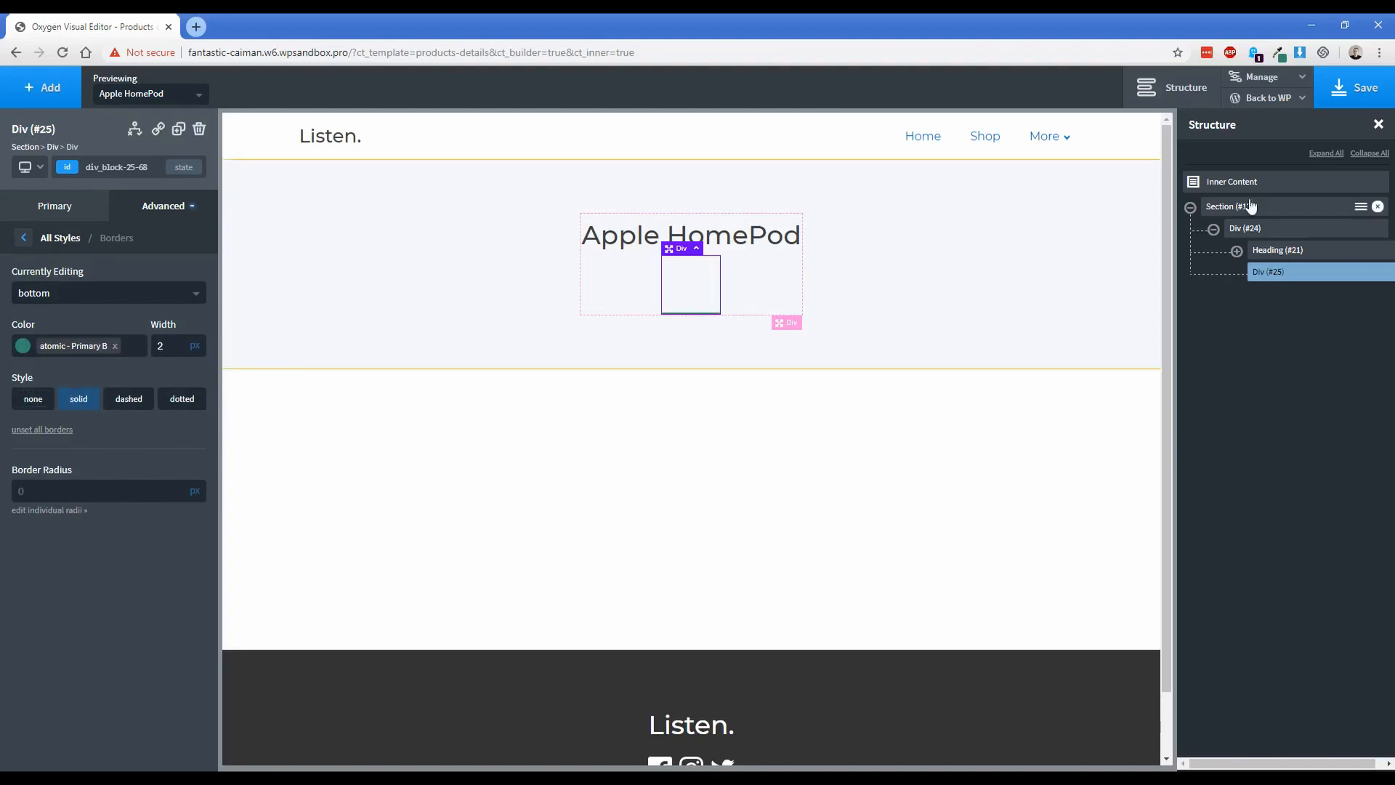
- Save the template, check the Apple HomePod page on the live site, and return to the editor
left_click(1330, 107)
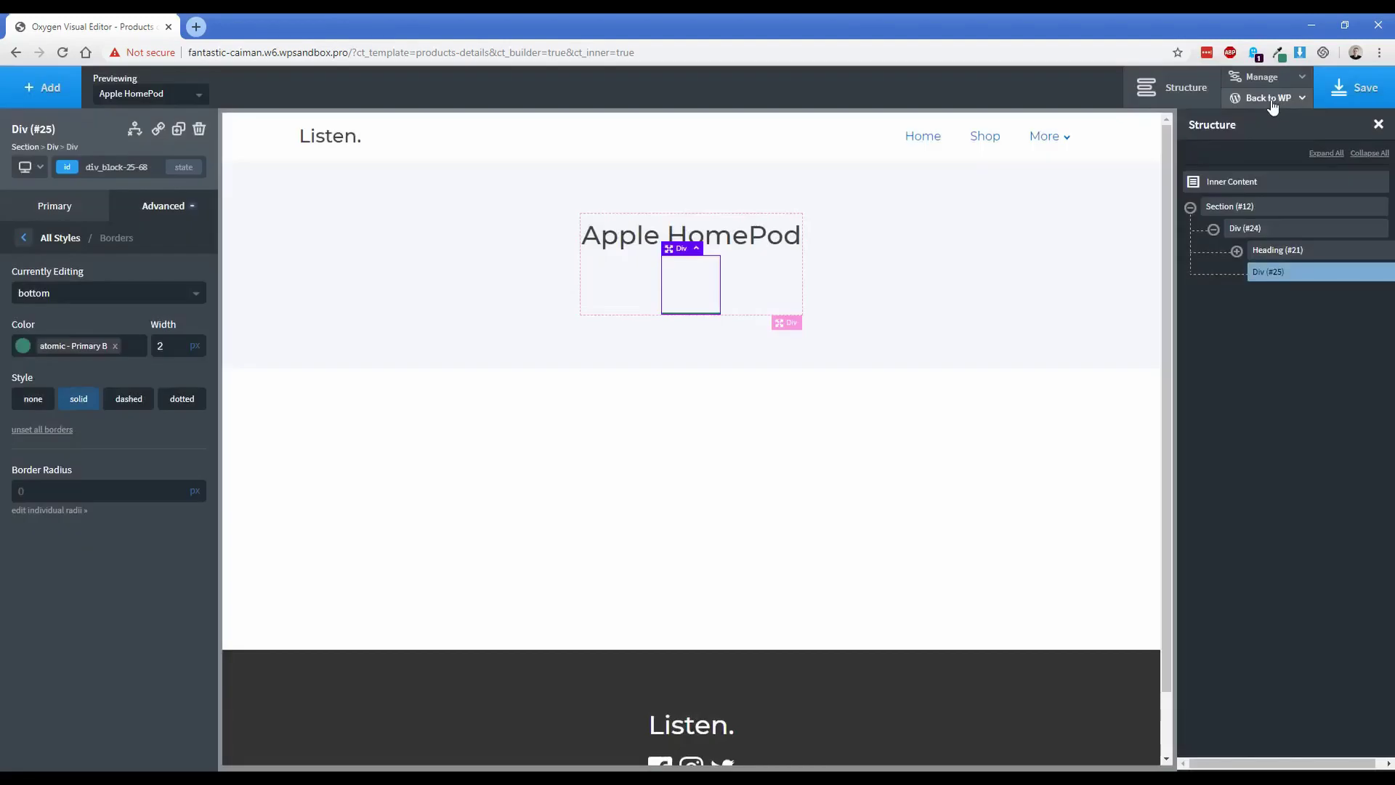
left_click(1270, 125)
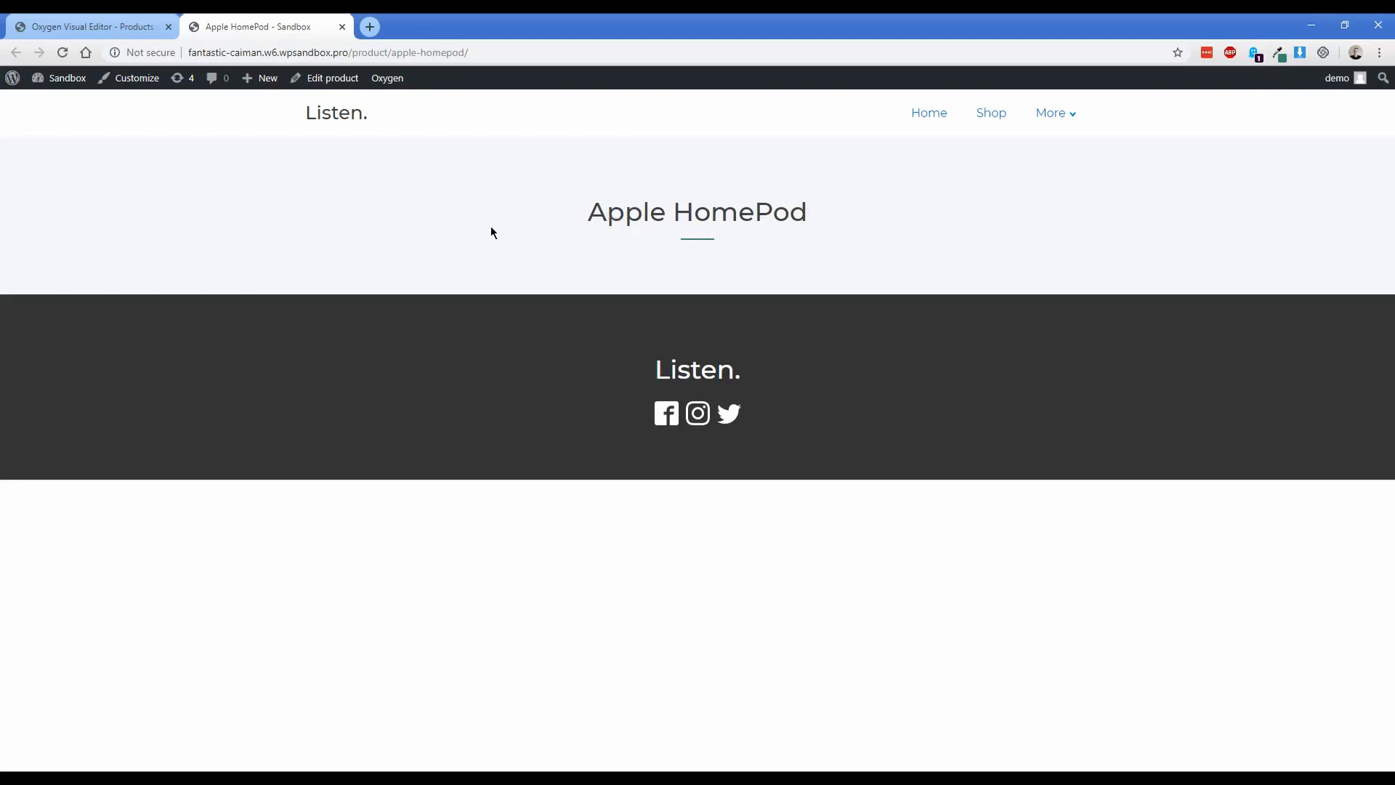
left_click(142, 30)
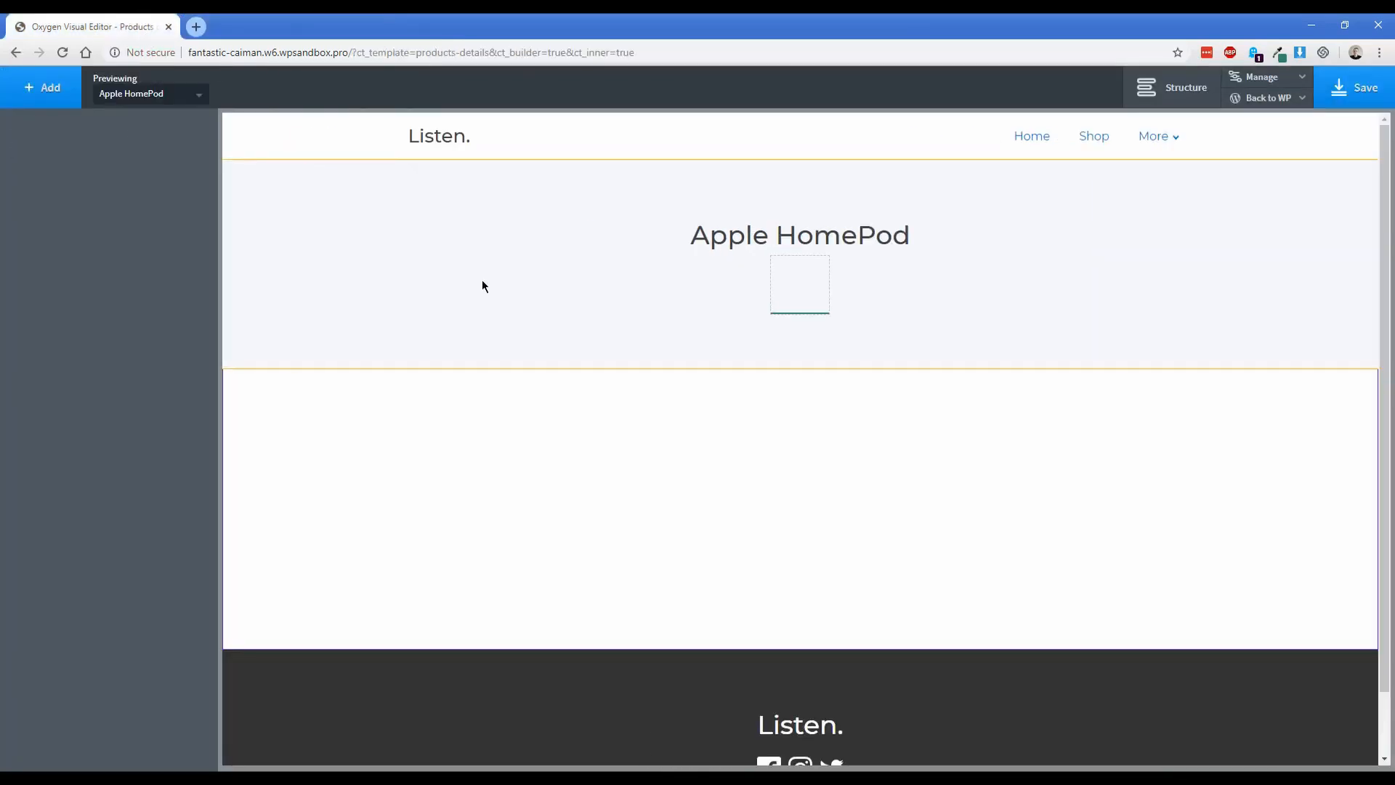
- Add a section with a 50/50 Columns layout and select the left column
left_click(44, 88)
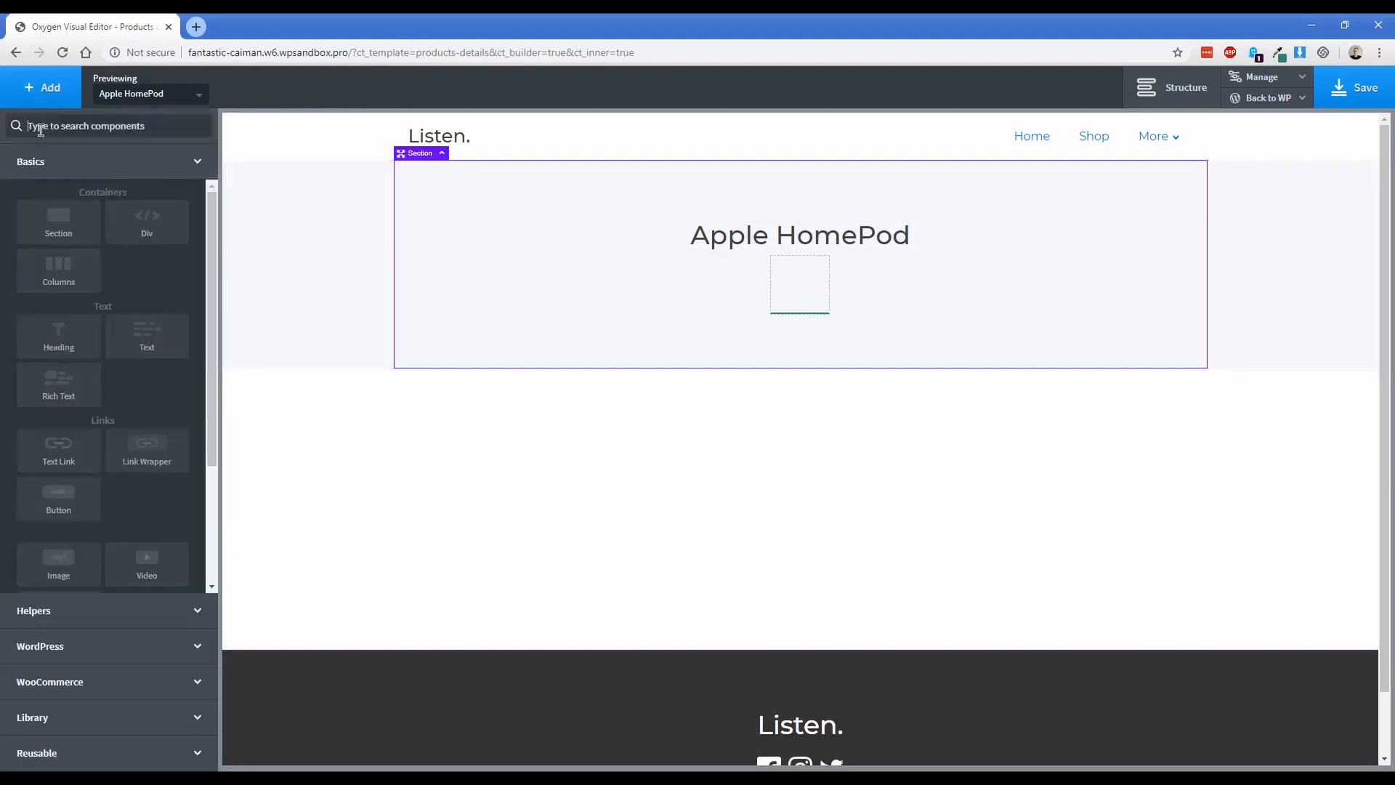
left_click(61, 224)
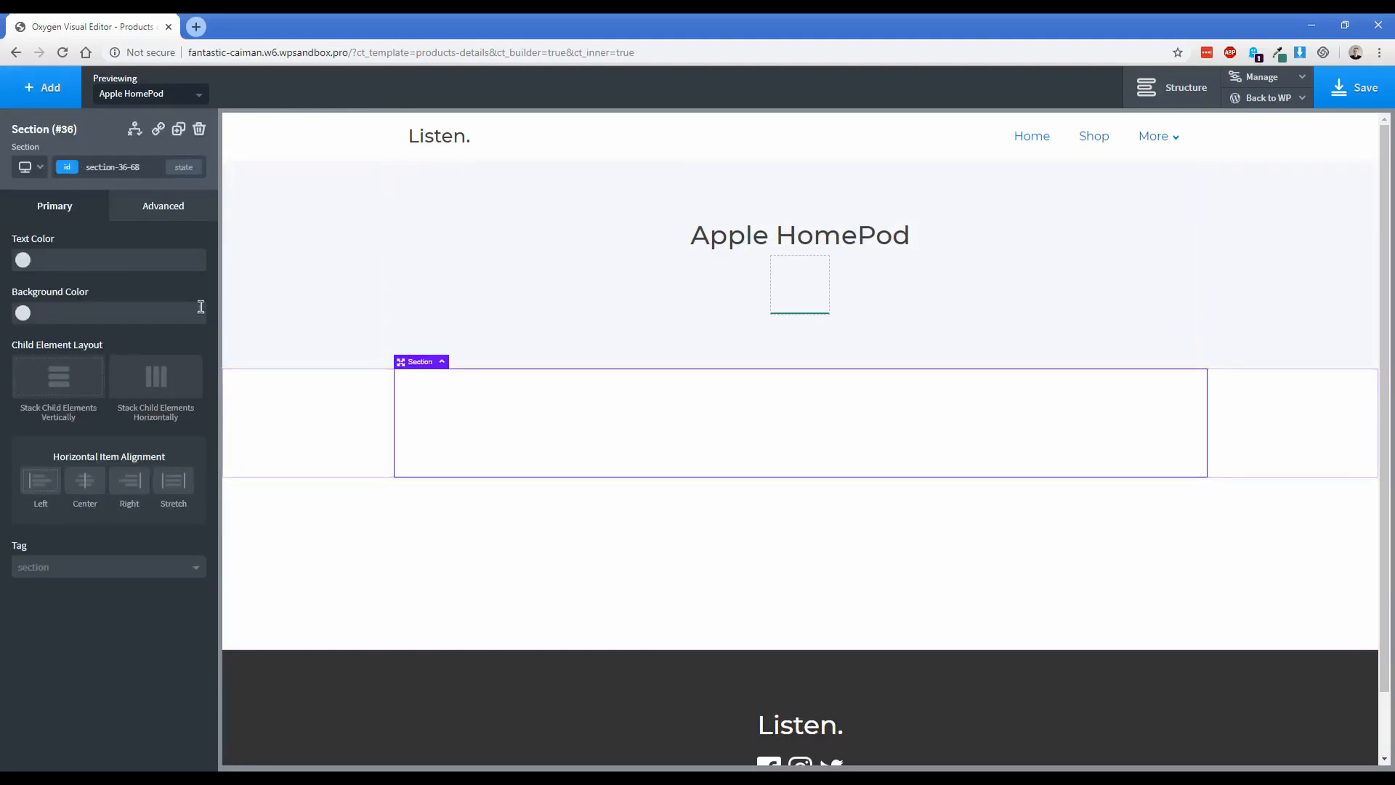
left_click(48, 93)
left_click(56, 282)
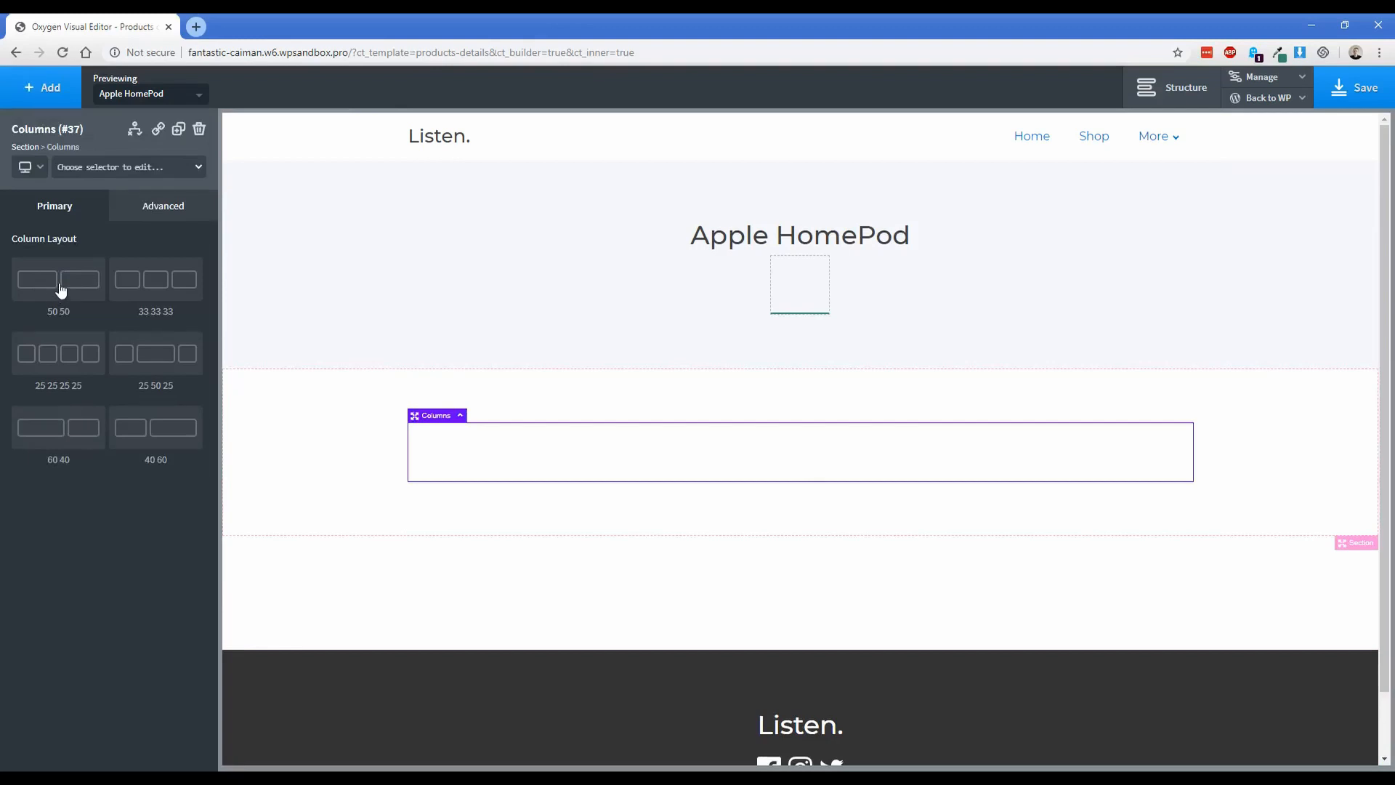
left_click(61, 284)
left_click(479, 456)
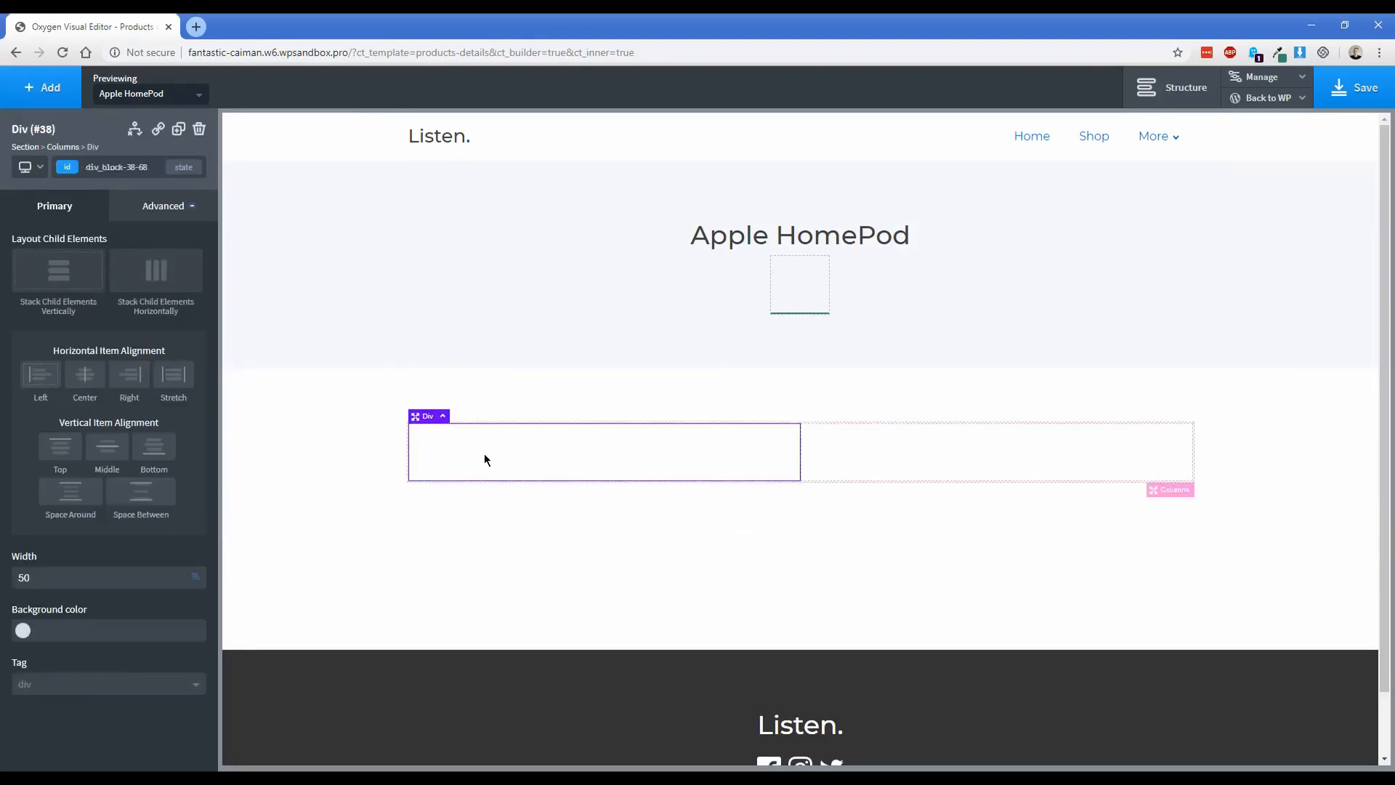
- Add the WooCommerce Product Images to the left column at 100% width
left_click(46, 87)
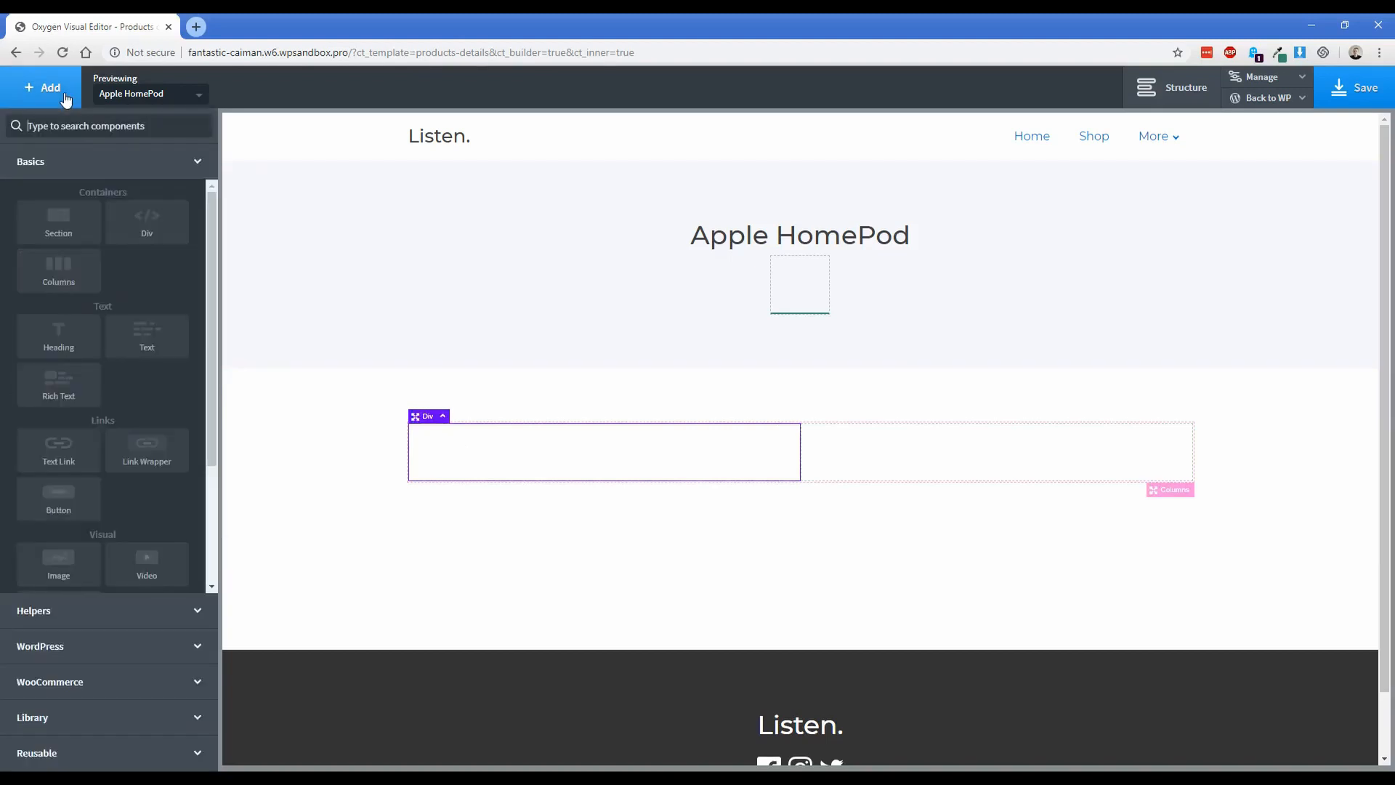
left_click(99, 684)
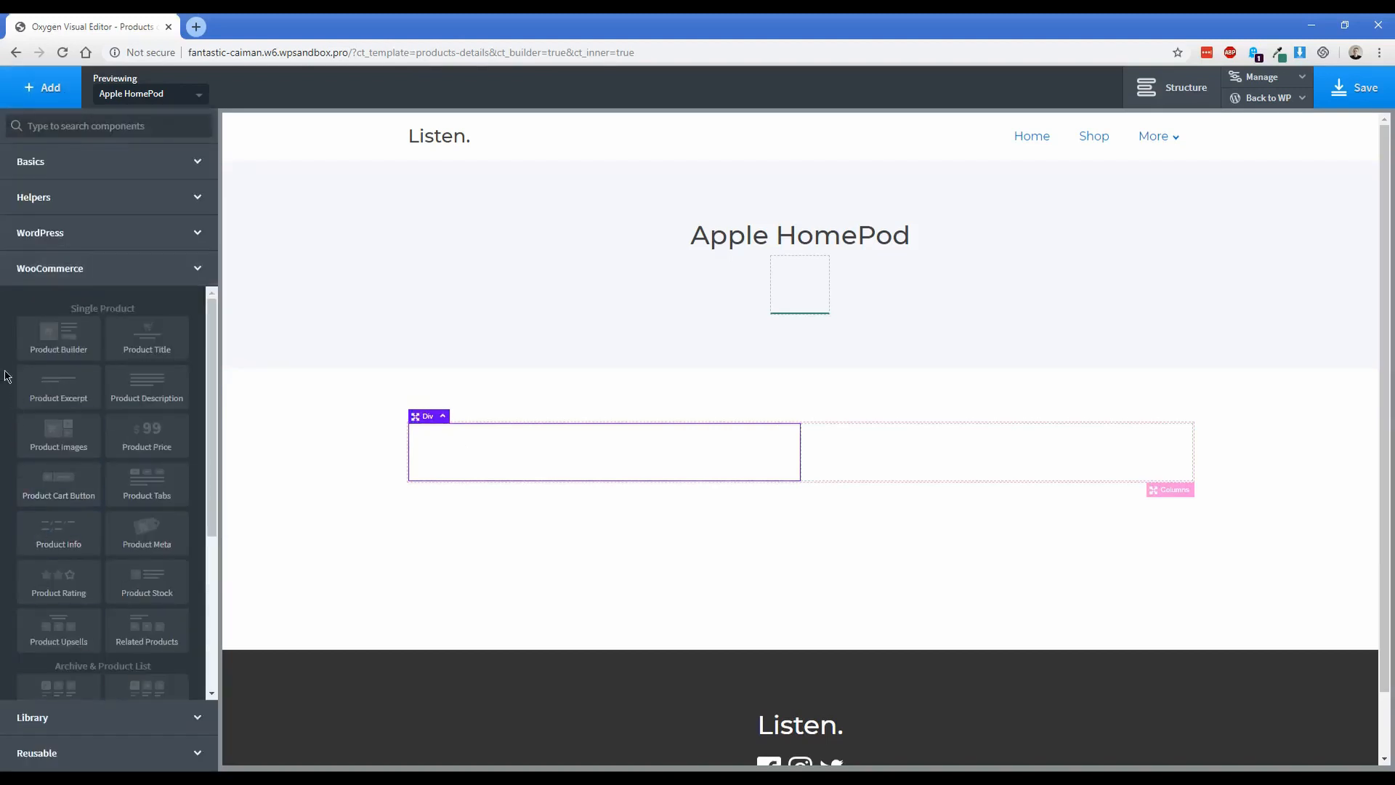
left_click(54, 440)
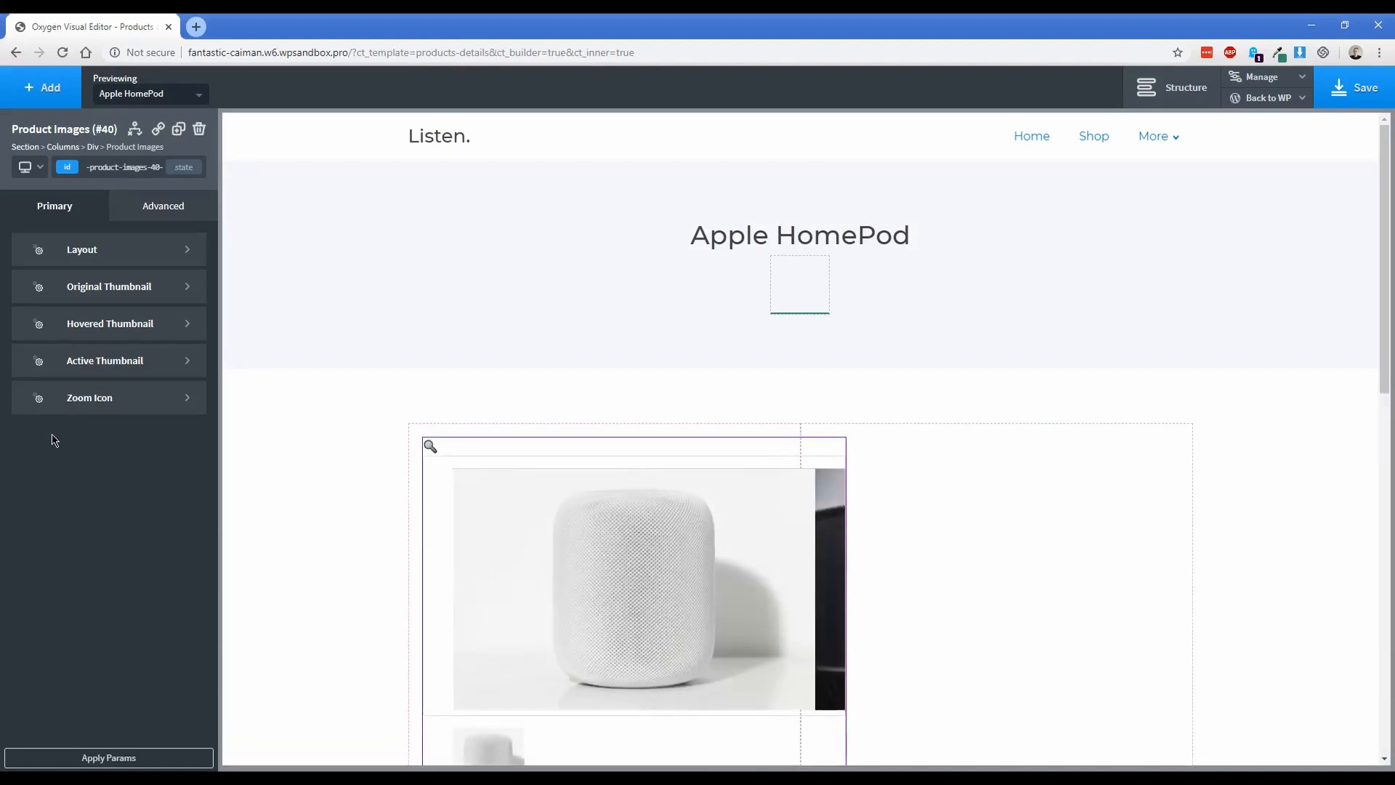
scroll(277, 433, "down", 2)
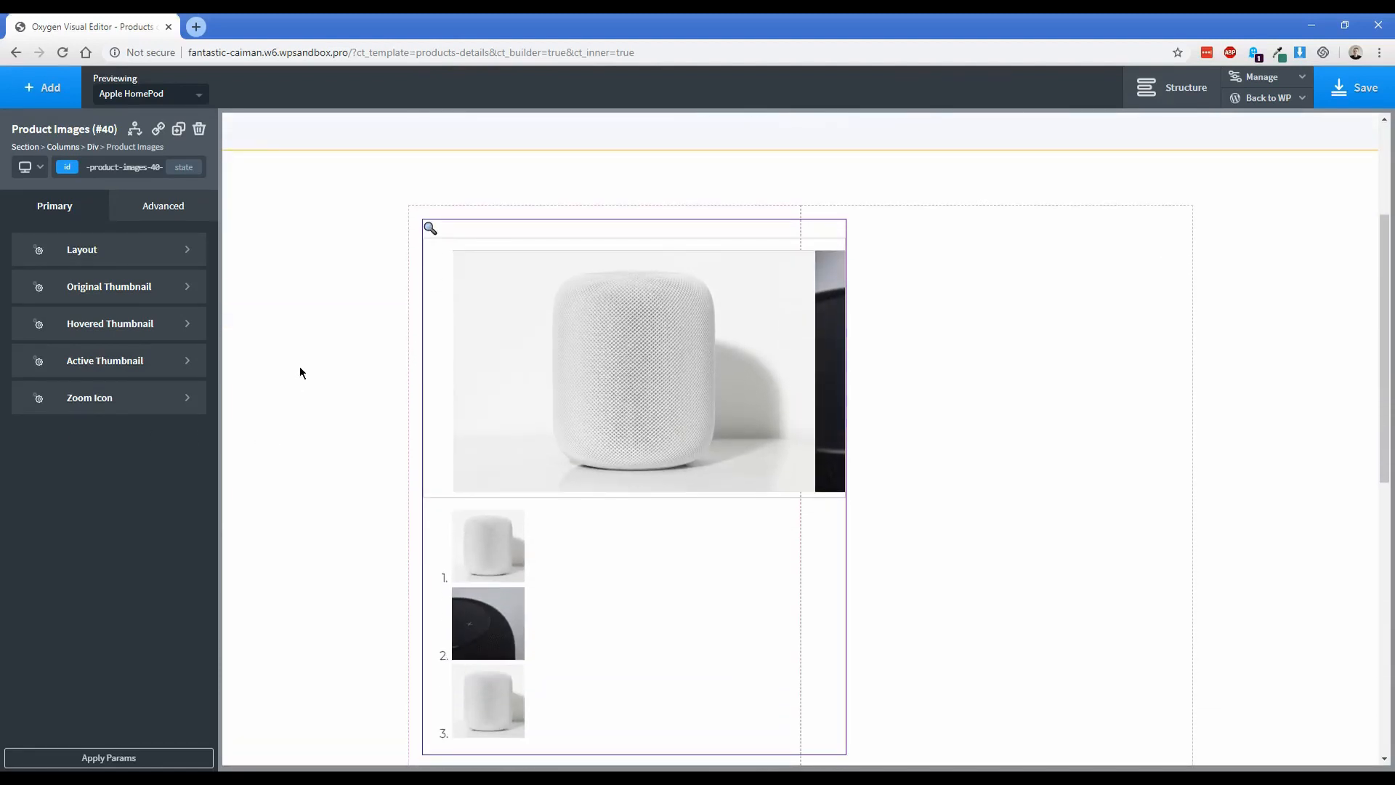
left_click(165, 215)
left_click(121, 289)
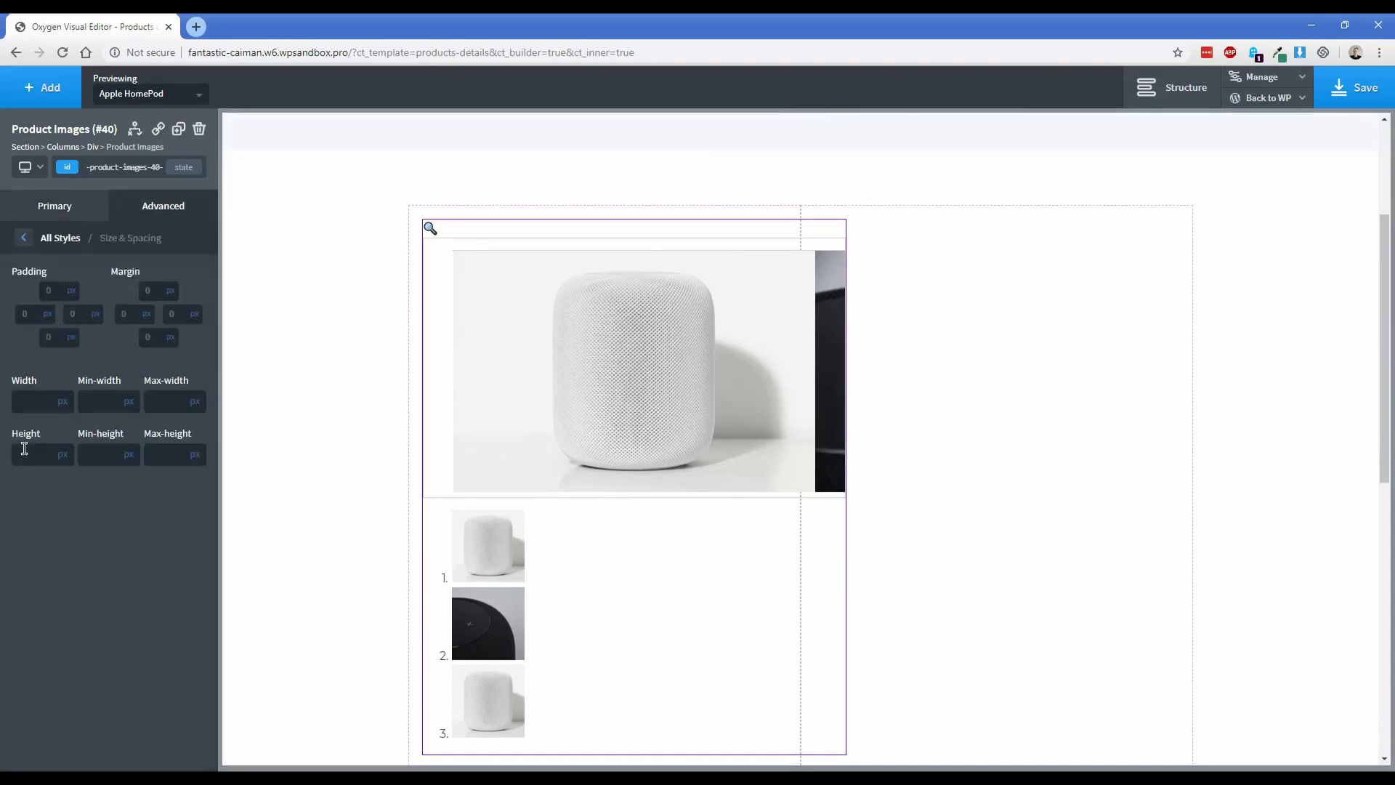
left_click(41, 399)
type("100%")
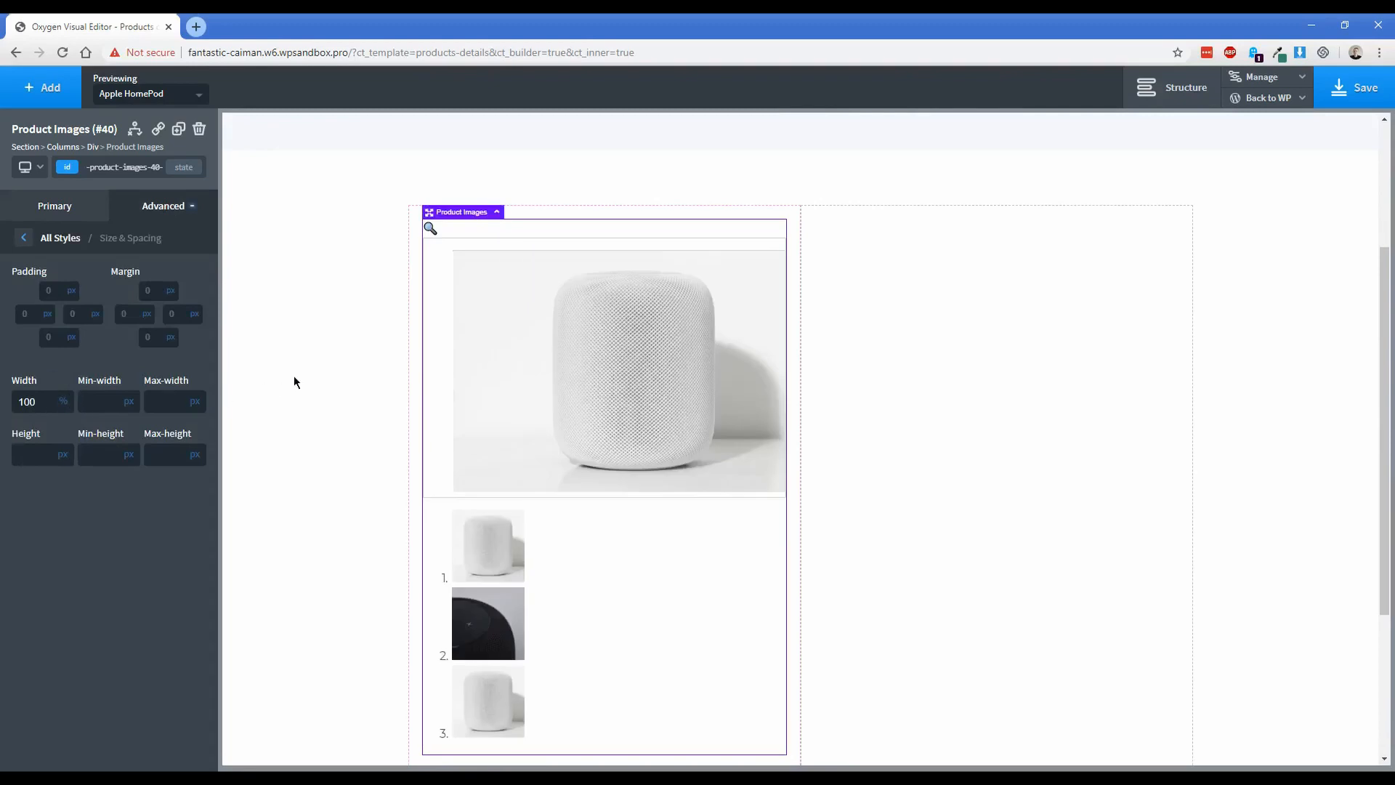
left_click(309, 339)
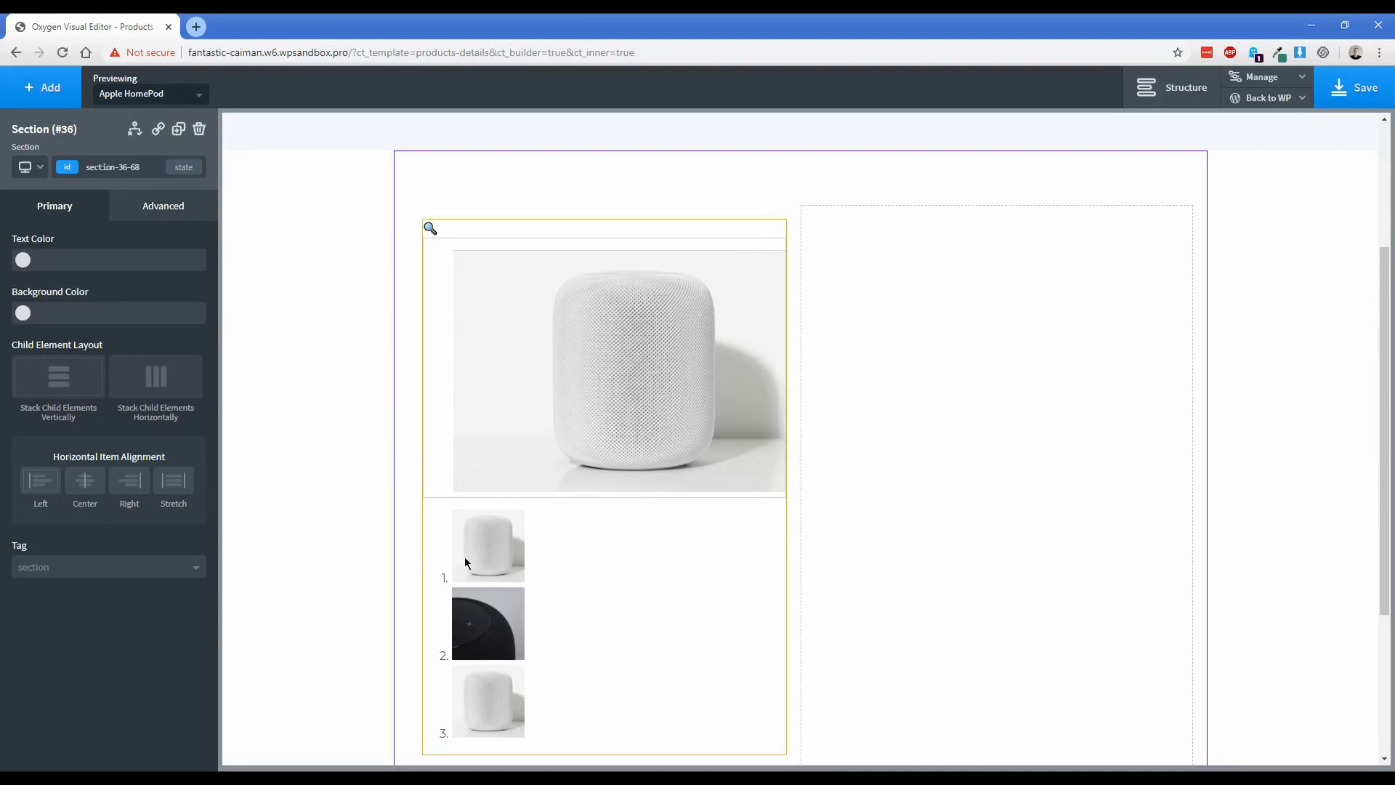
scroll(618, 560, "down", 1)
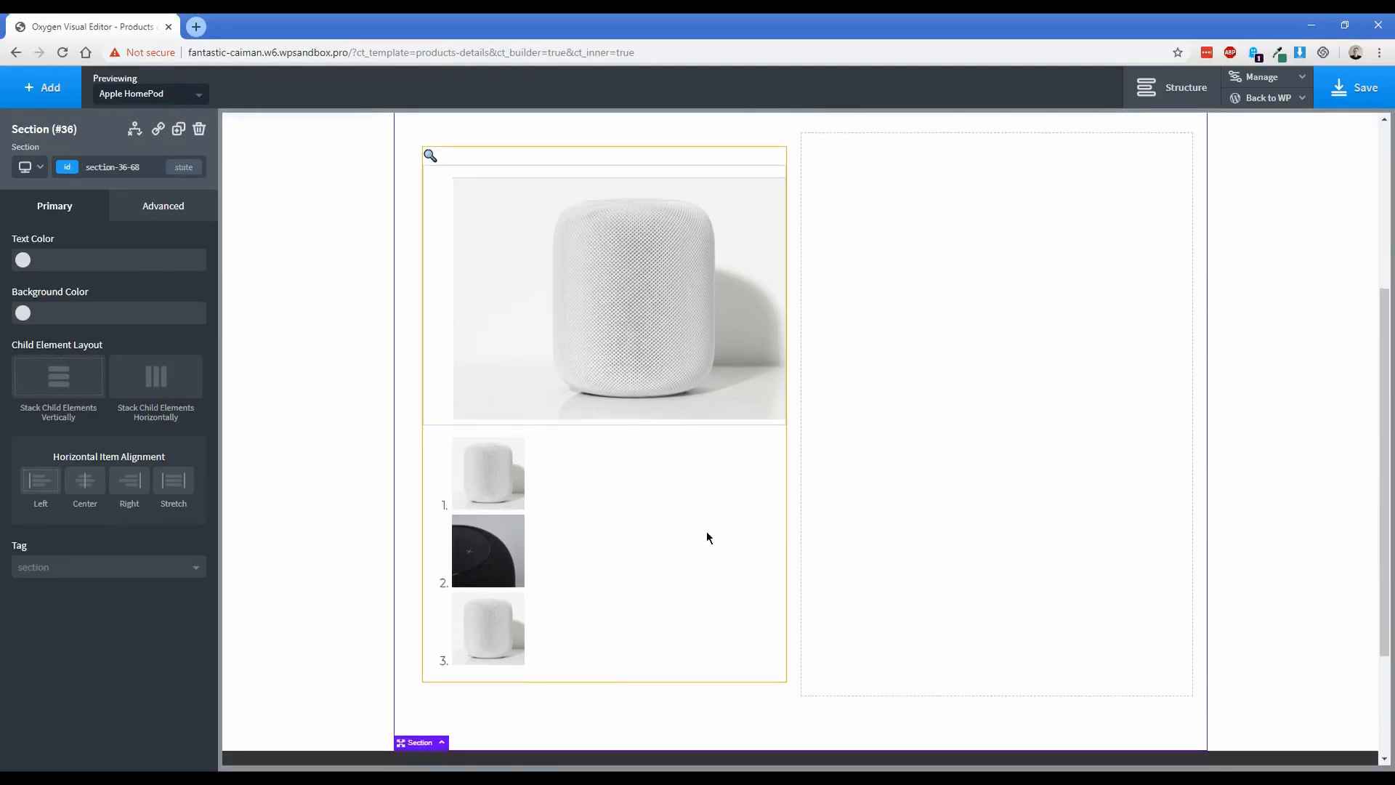
scroll(707, 537, "up", 1)
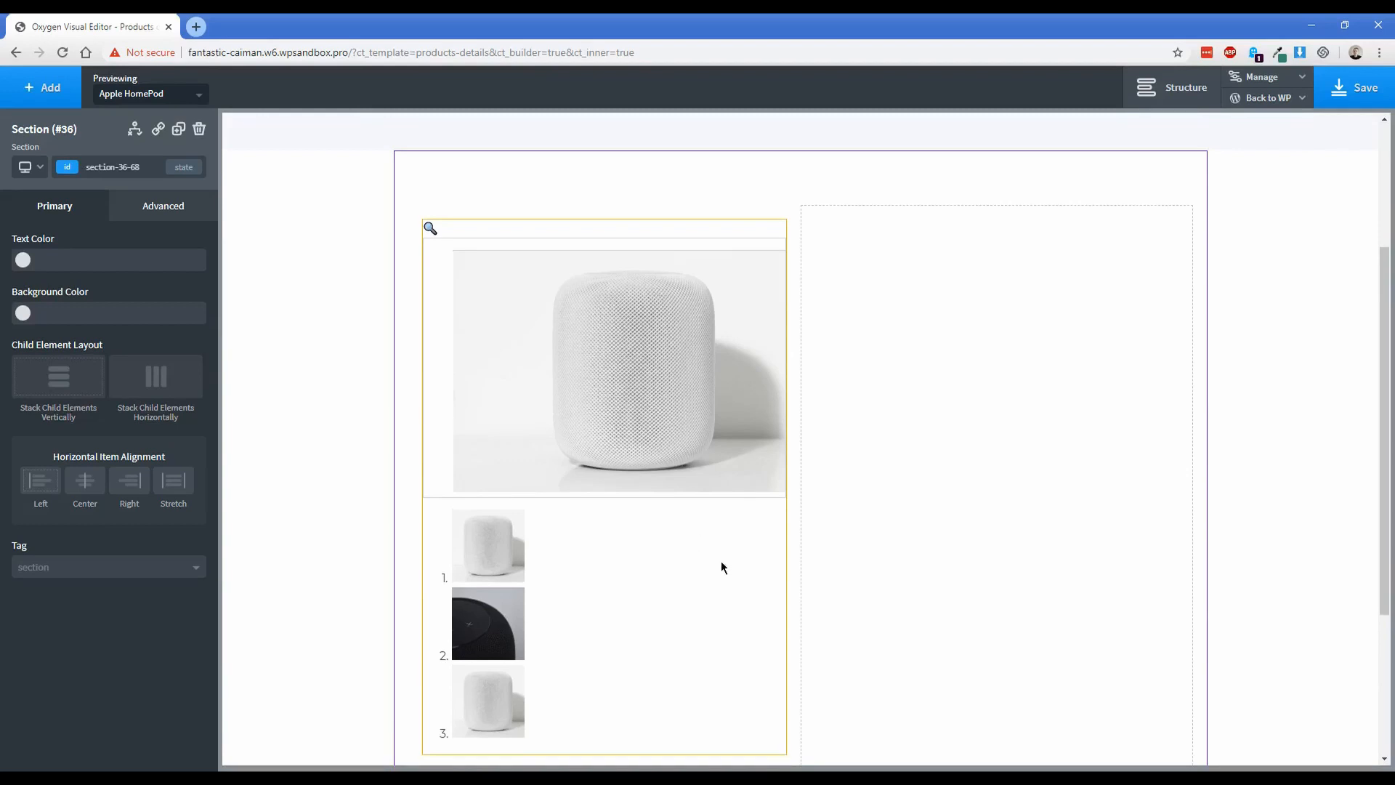
- Add the Product Price to the right column and give it a 25 px bottom margin
left_click(862, 323)
left_click(43, 87)
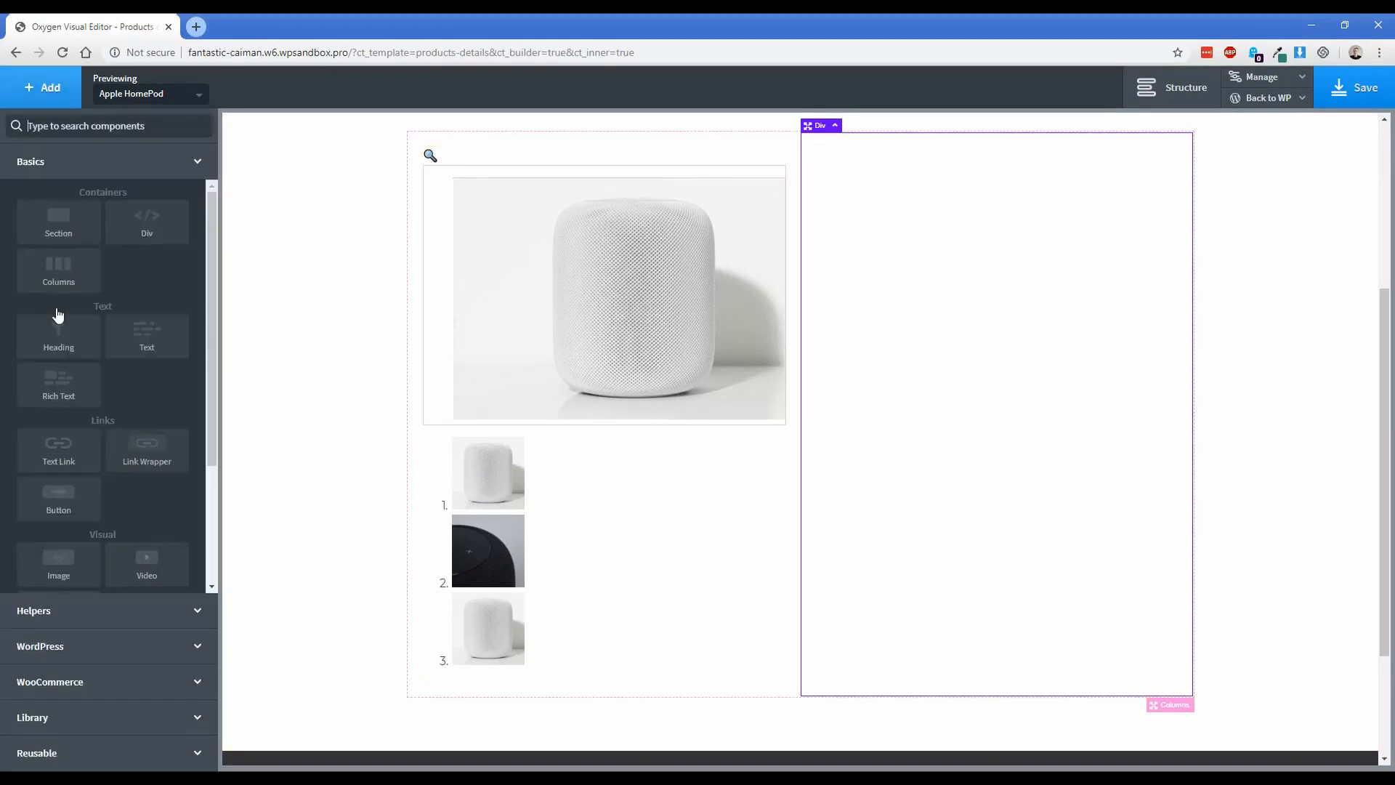
left_click(49, 681)
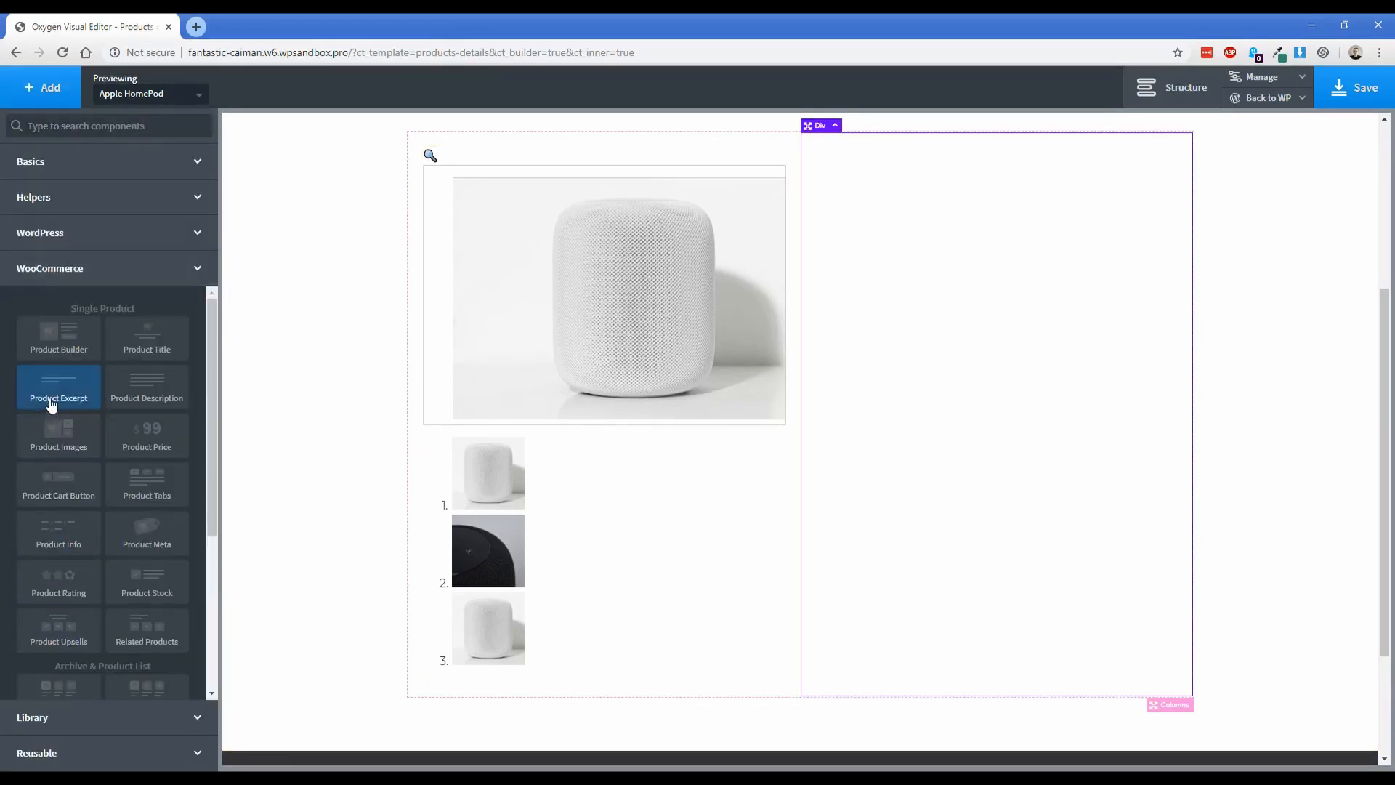
left_click(157, 445)
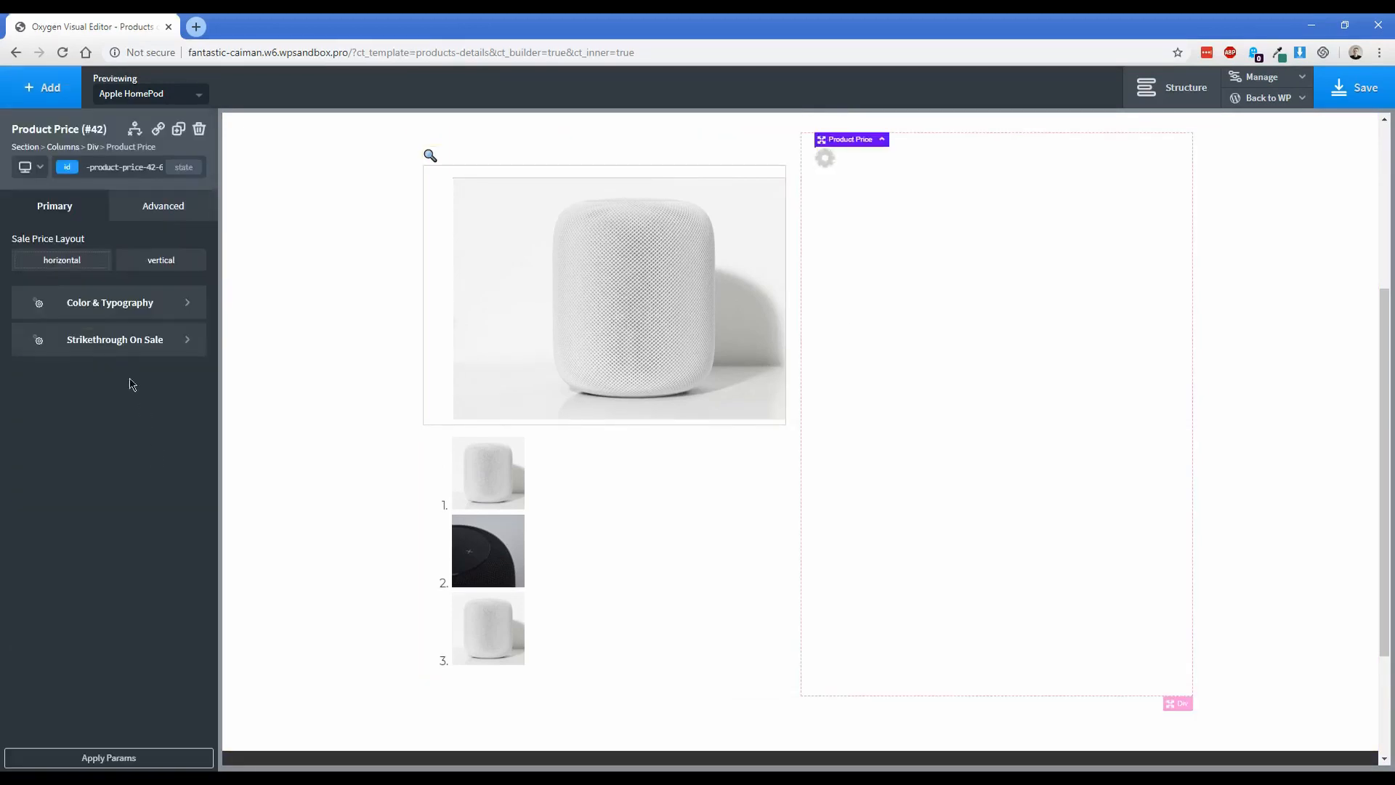
left_click(102, 307)
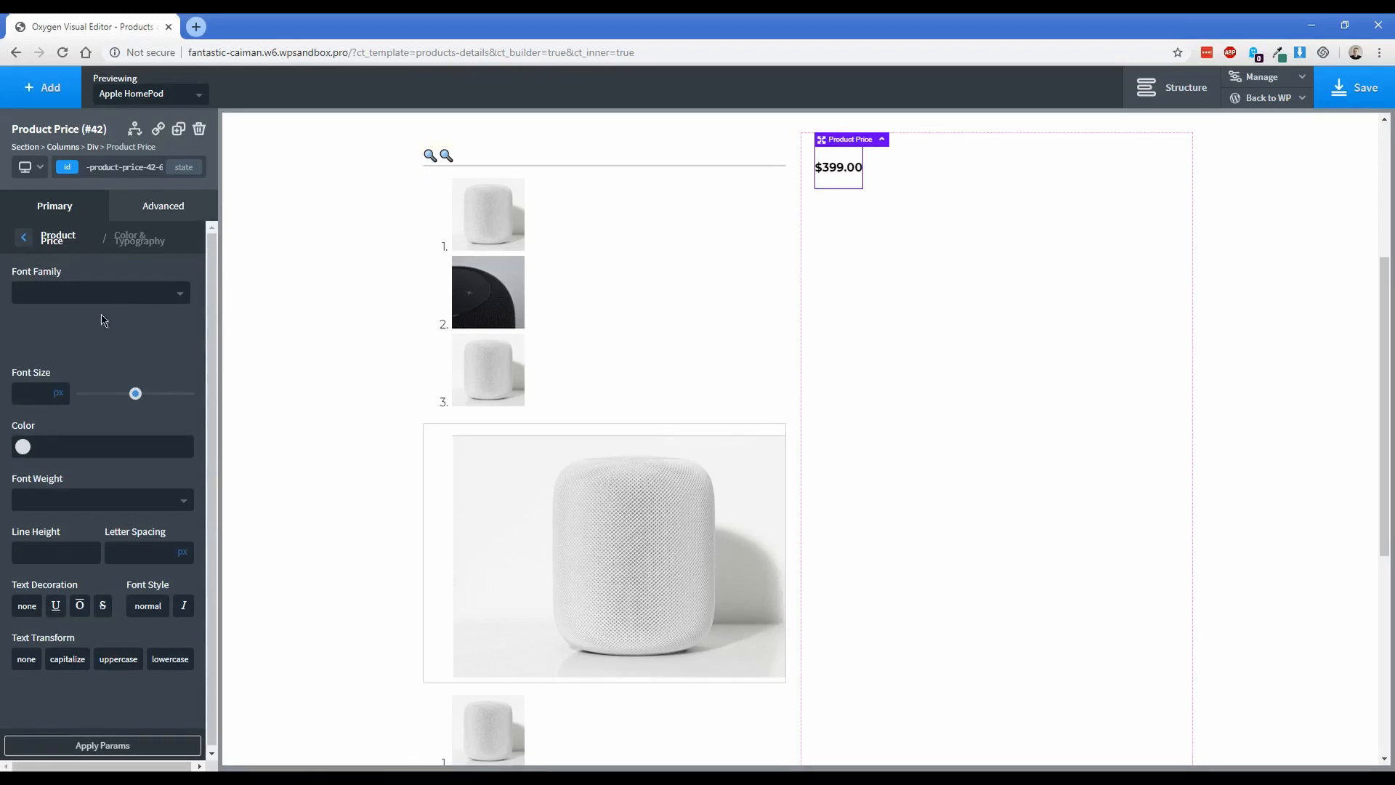
left_click(181, 210)
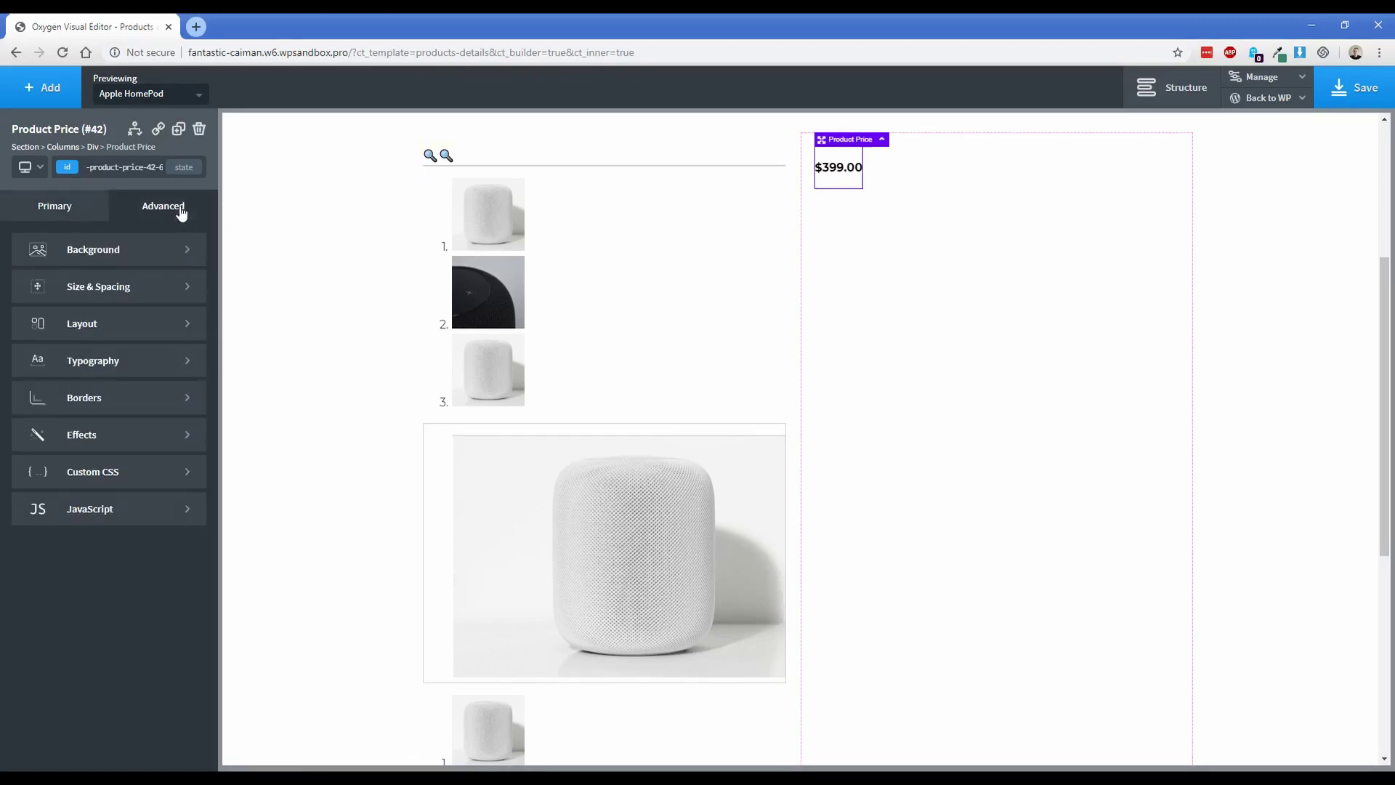
left_click(133, 297)
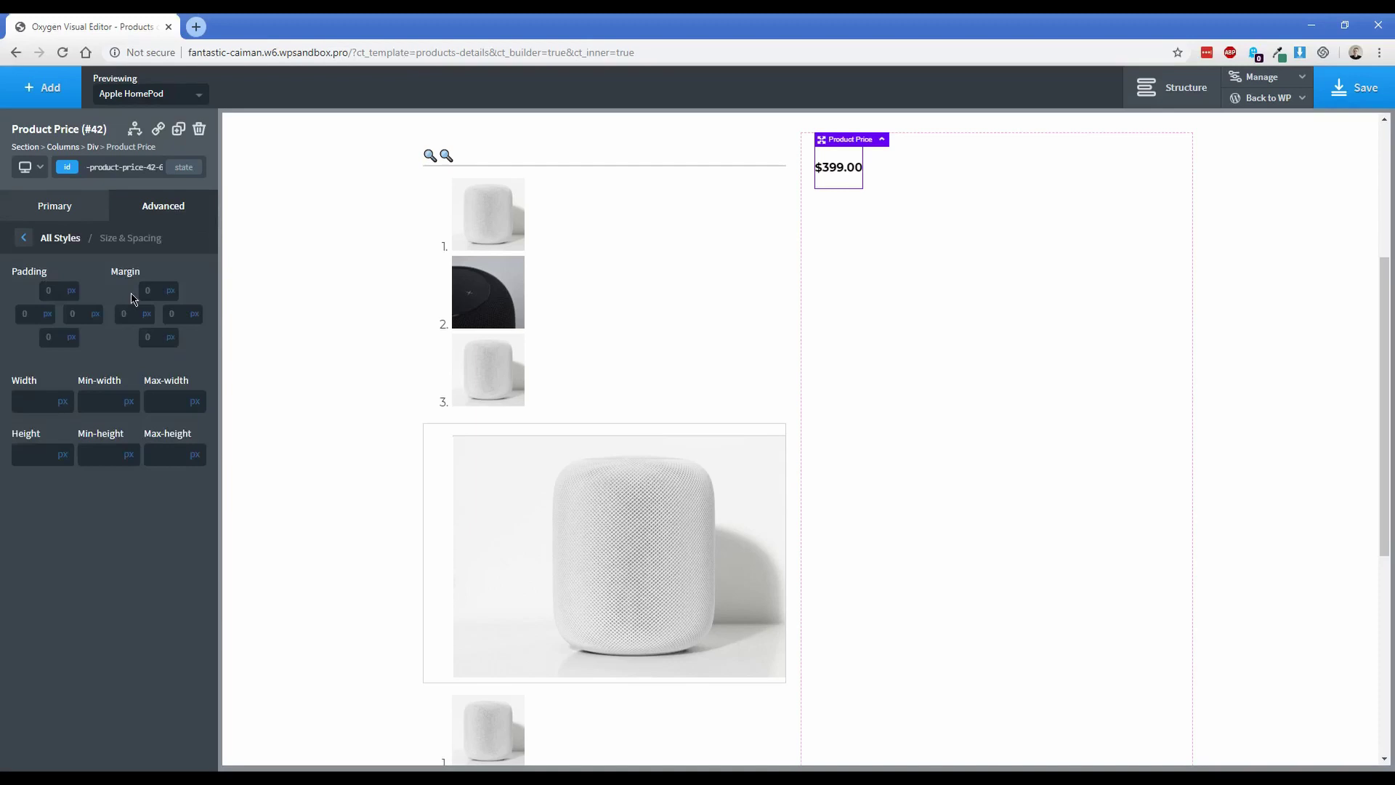
left_click(145, 339)
type("25")
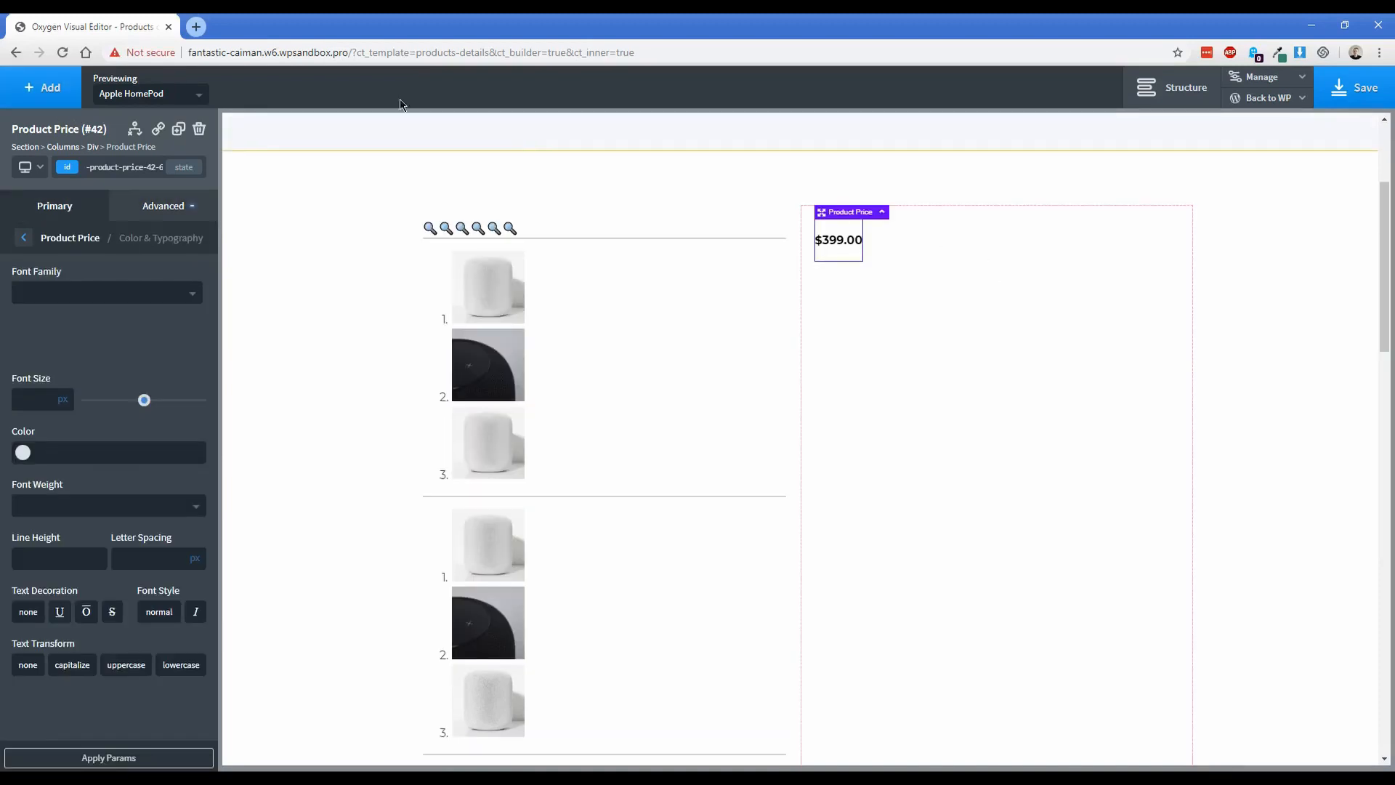
- Add the Product Excerpt below the price and start editing its bottom margin
left_click(49, 88)
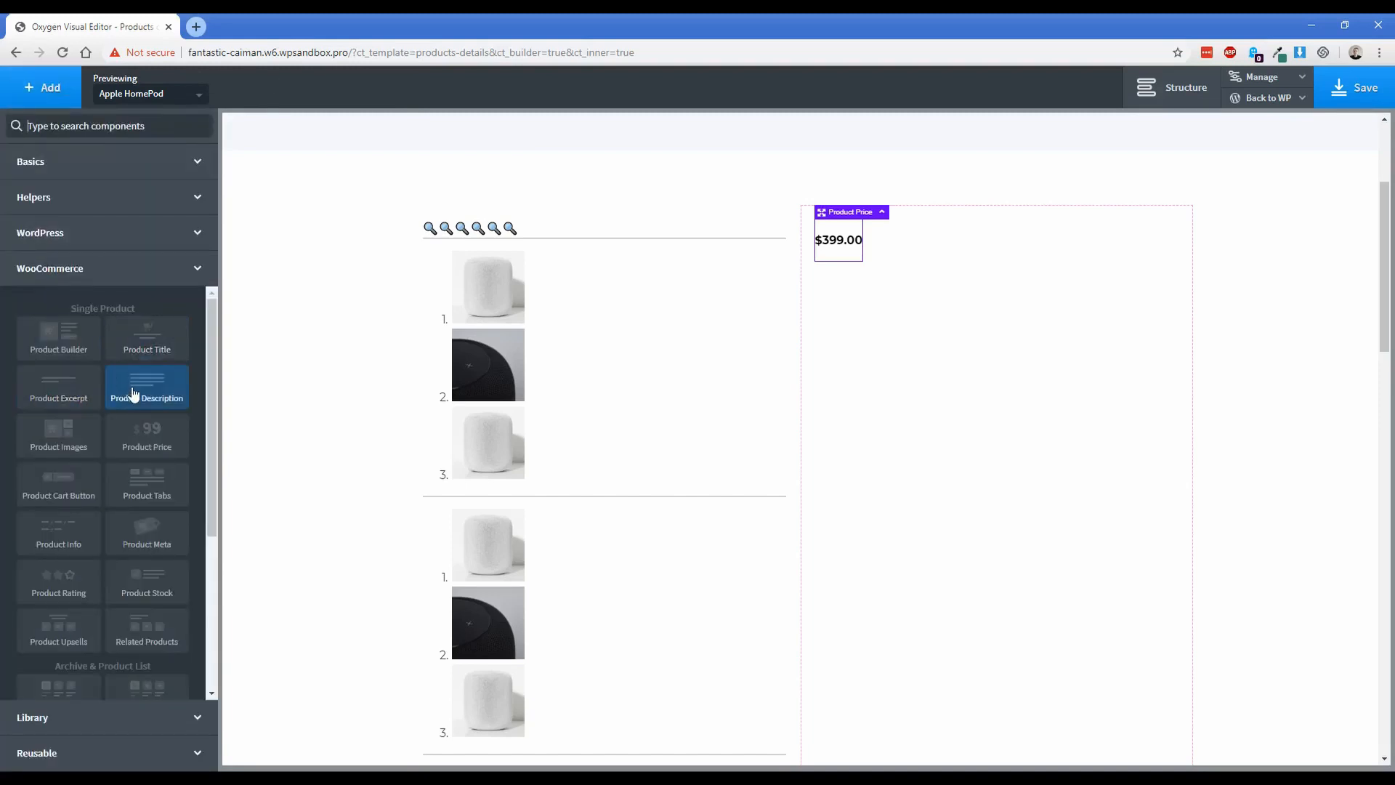
left_click(74, 394)
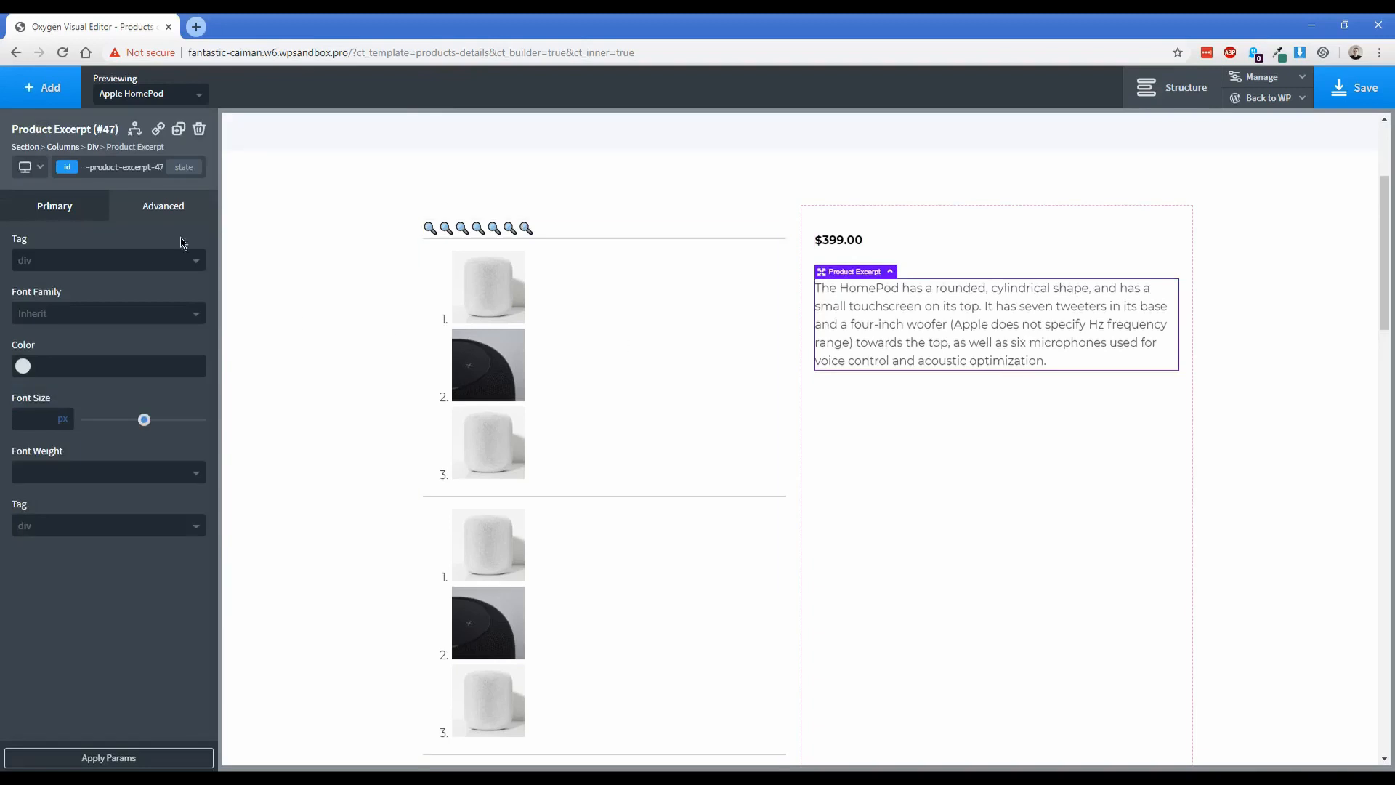
left_click(163, 208)
left_click(131, 289)
left_click(150, 337)
type("25")
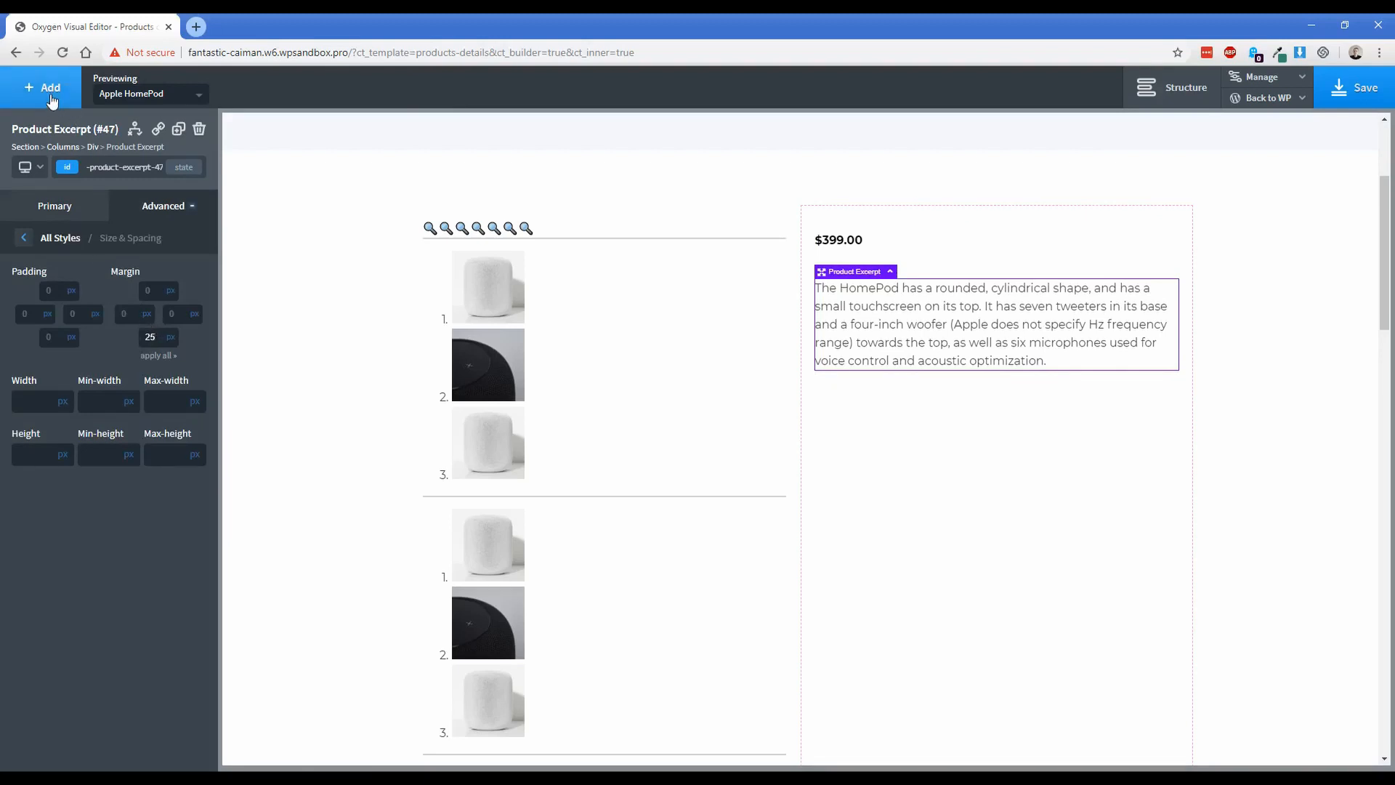
- Add the Product Cart Button form below the excerpt
left_click(51, 96)
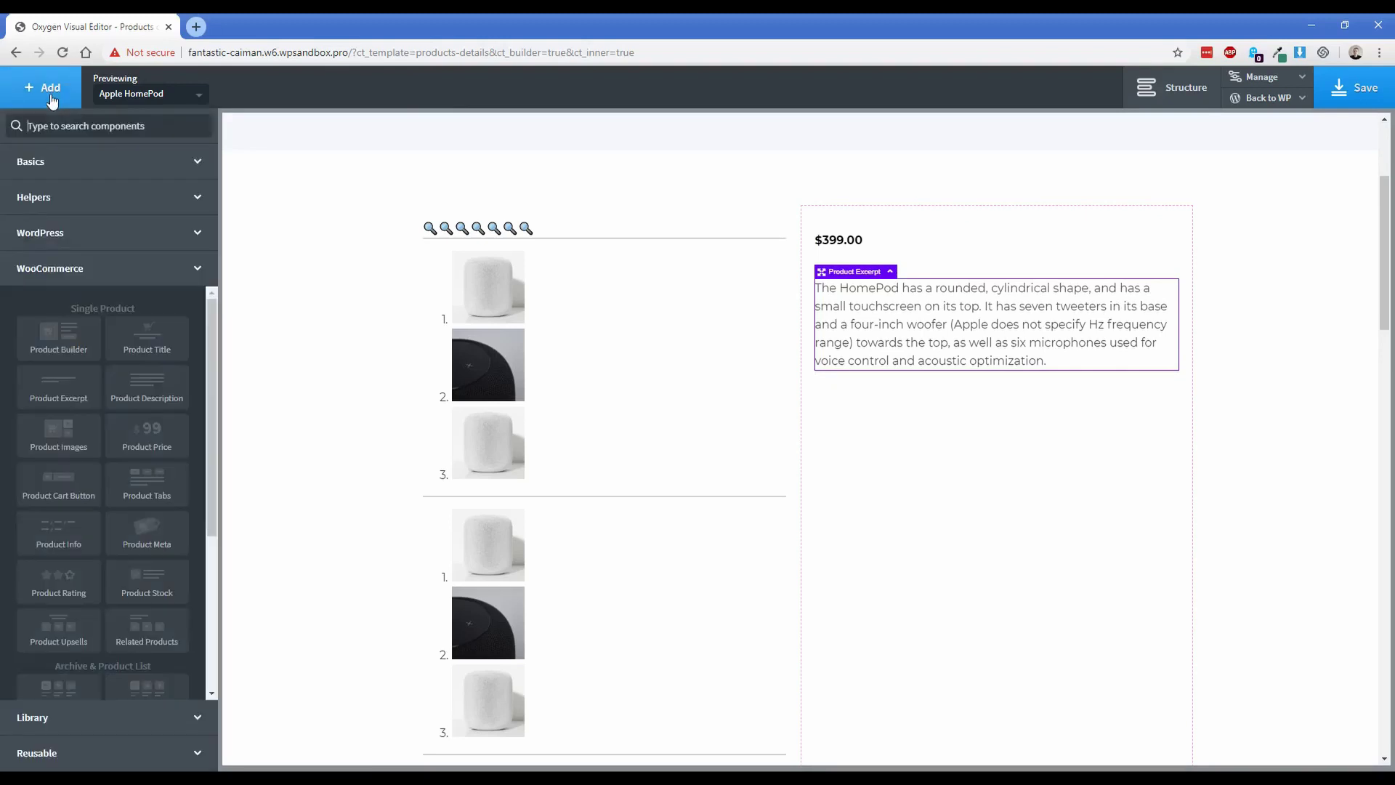
left_click(59, 483)
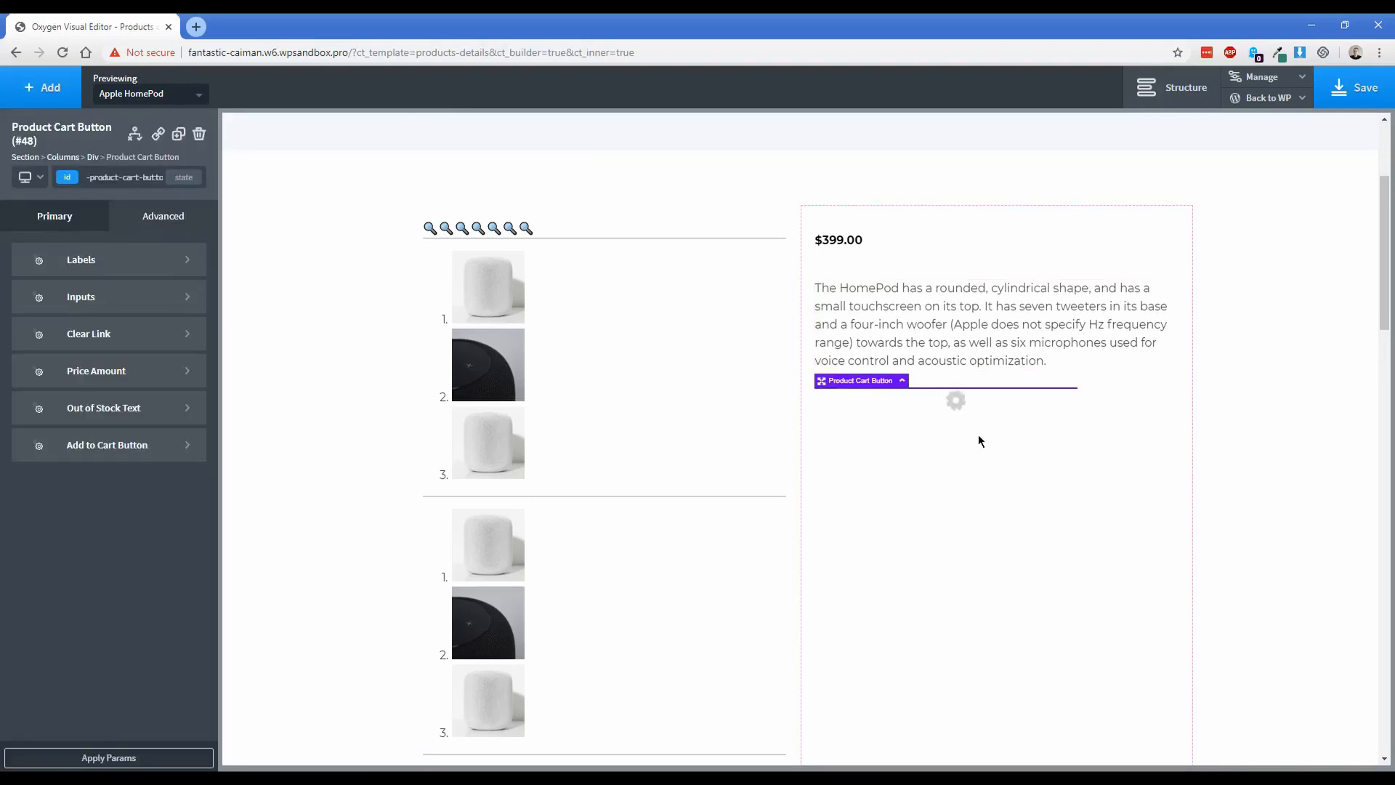
left_click(867, 423)
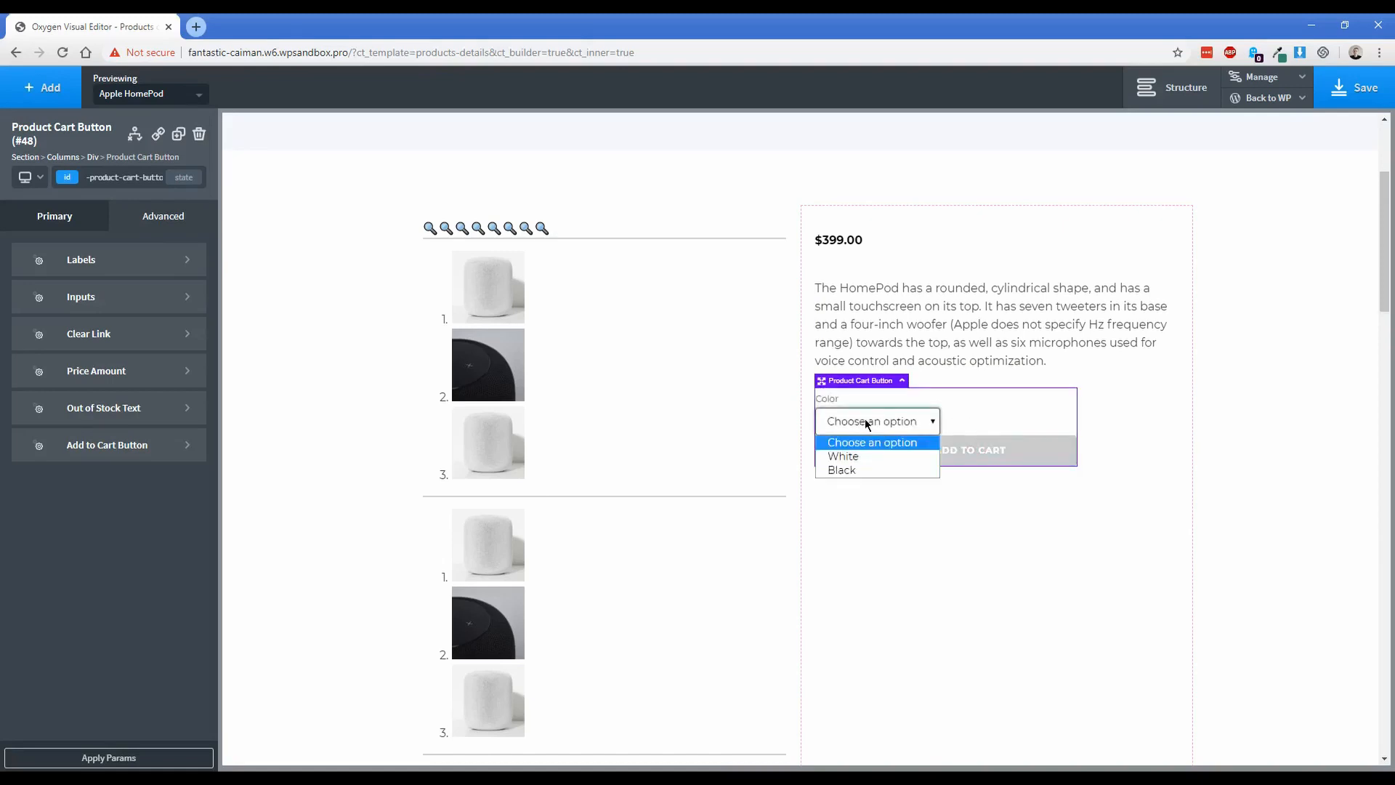
left_click(867, 423)
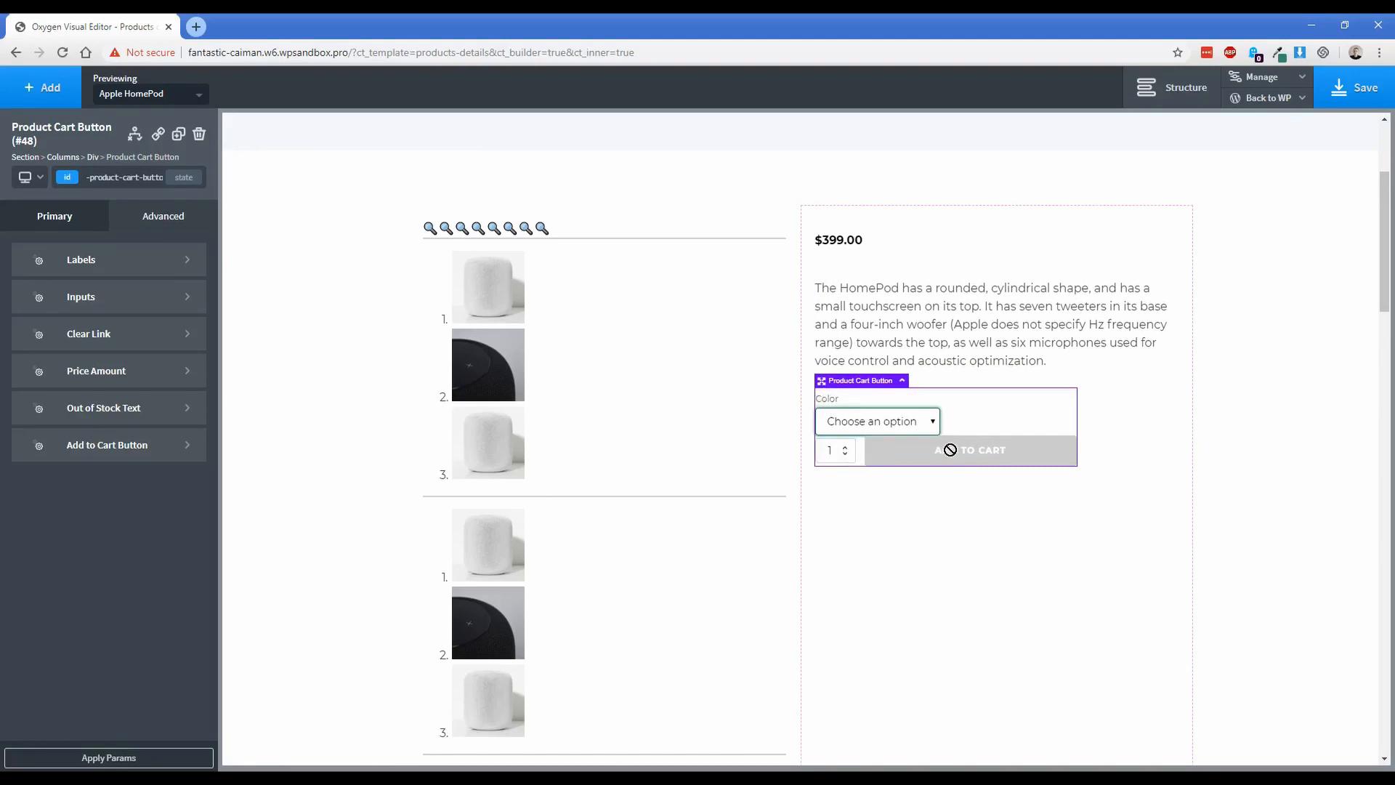
- Test the cart form's Color dropdown by choosing White, then Black
left_click(892, 428)
left_click(872, 454)
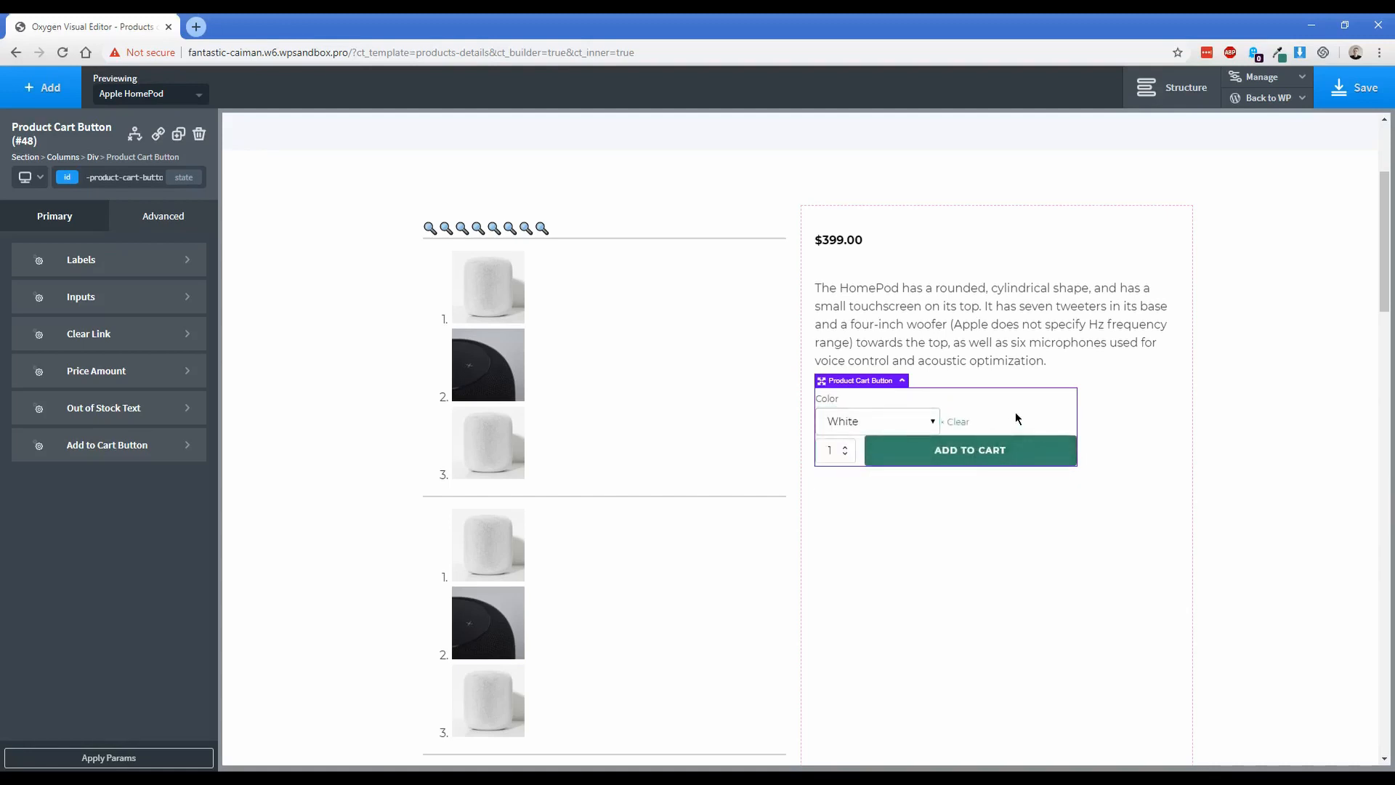
left_click(906, 421)
left_click(868, 472)
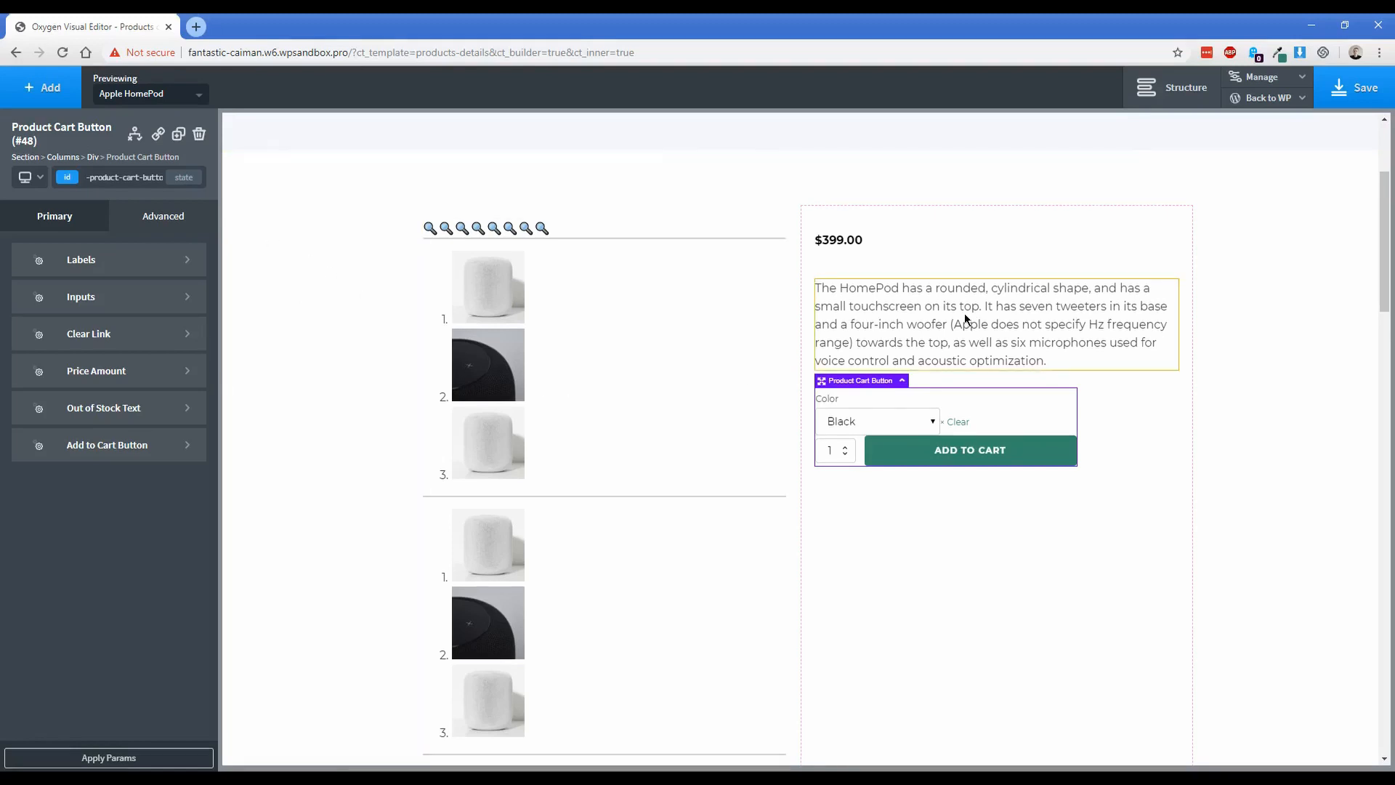
scroll(966, 321, "down", 1)
- Add Social Icons below the cart form and shrink them to 28 px
left_click_drag(955, 399, 952, 416)
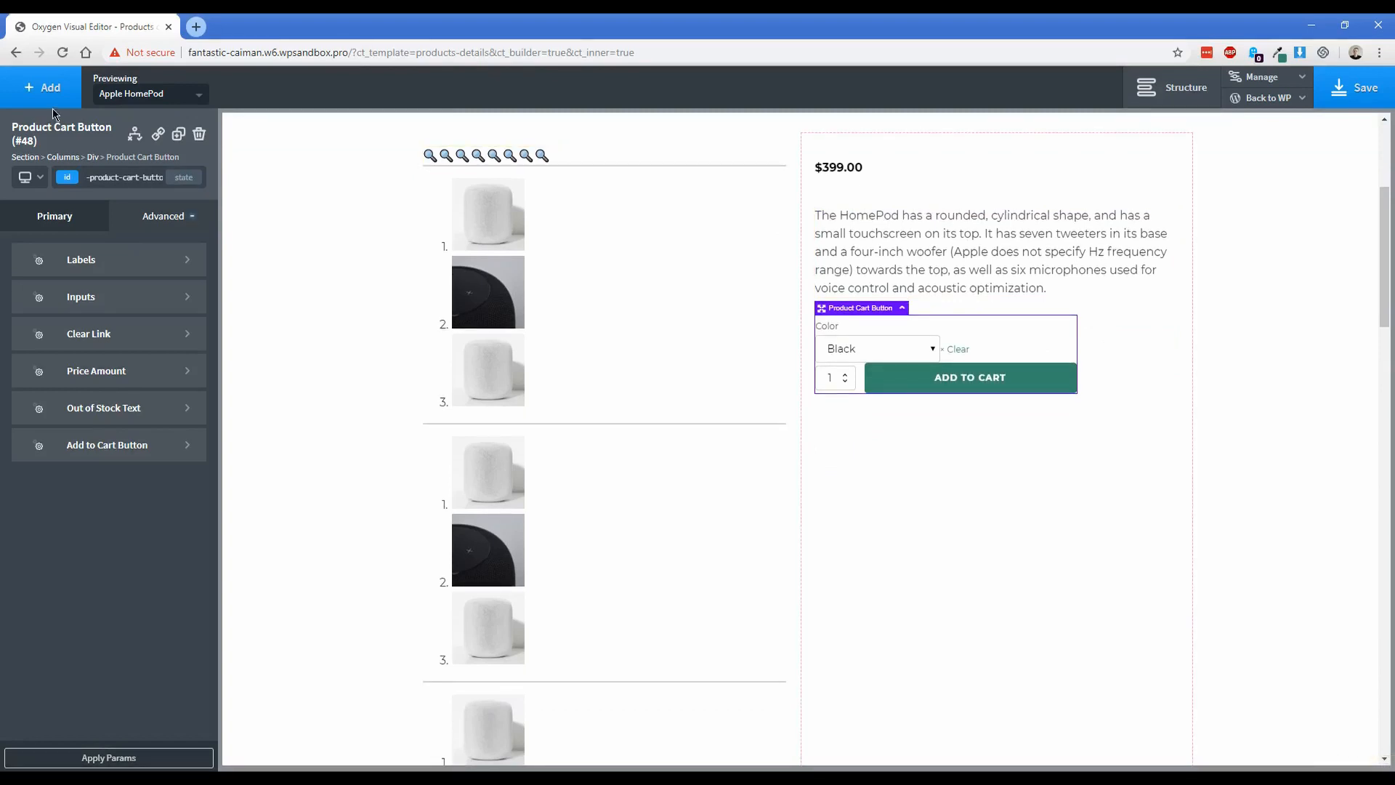
left_click(46, 87)
type("so")
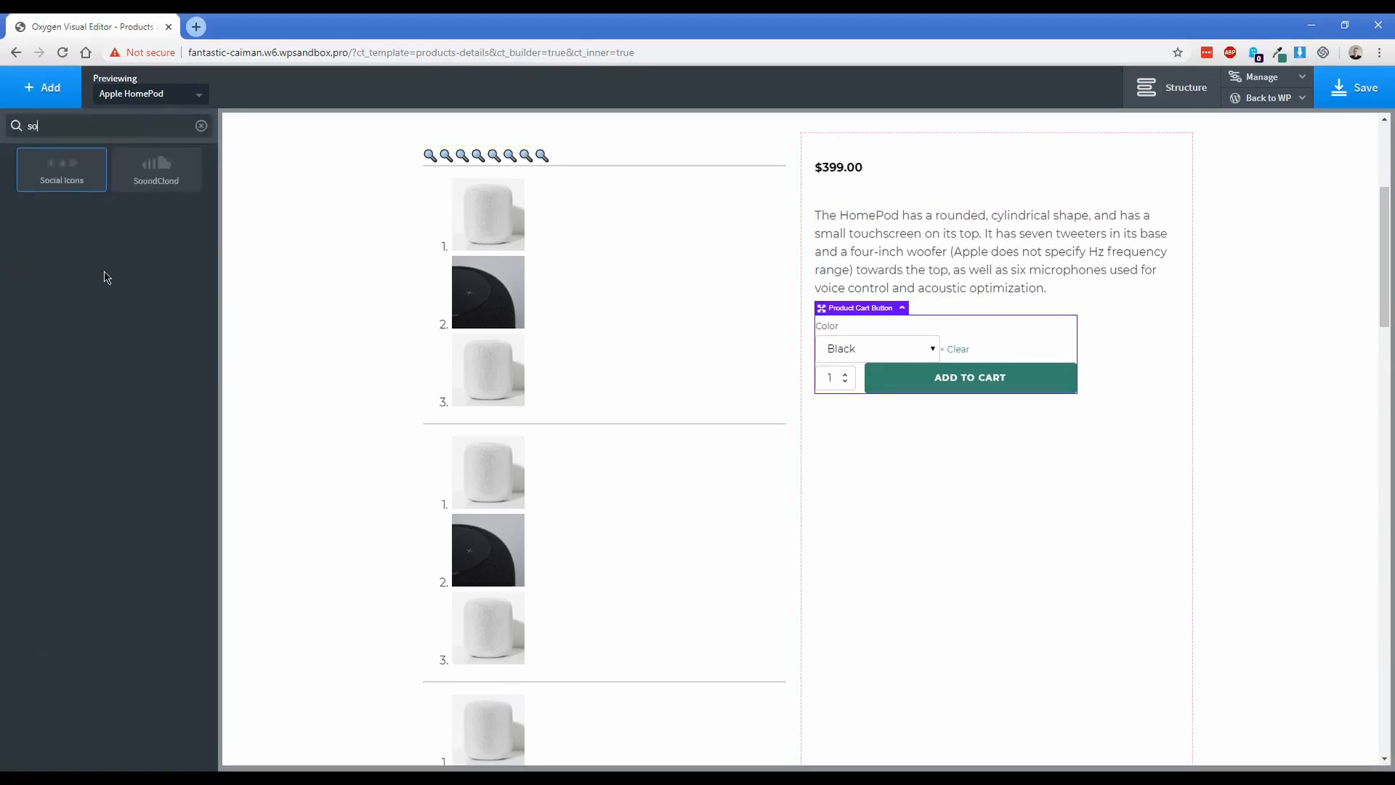
type("c")
left_click(62, 175)
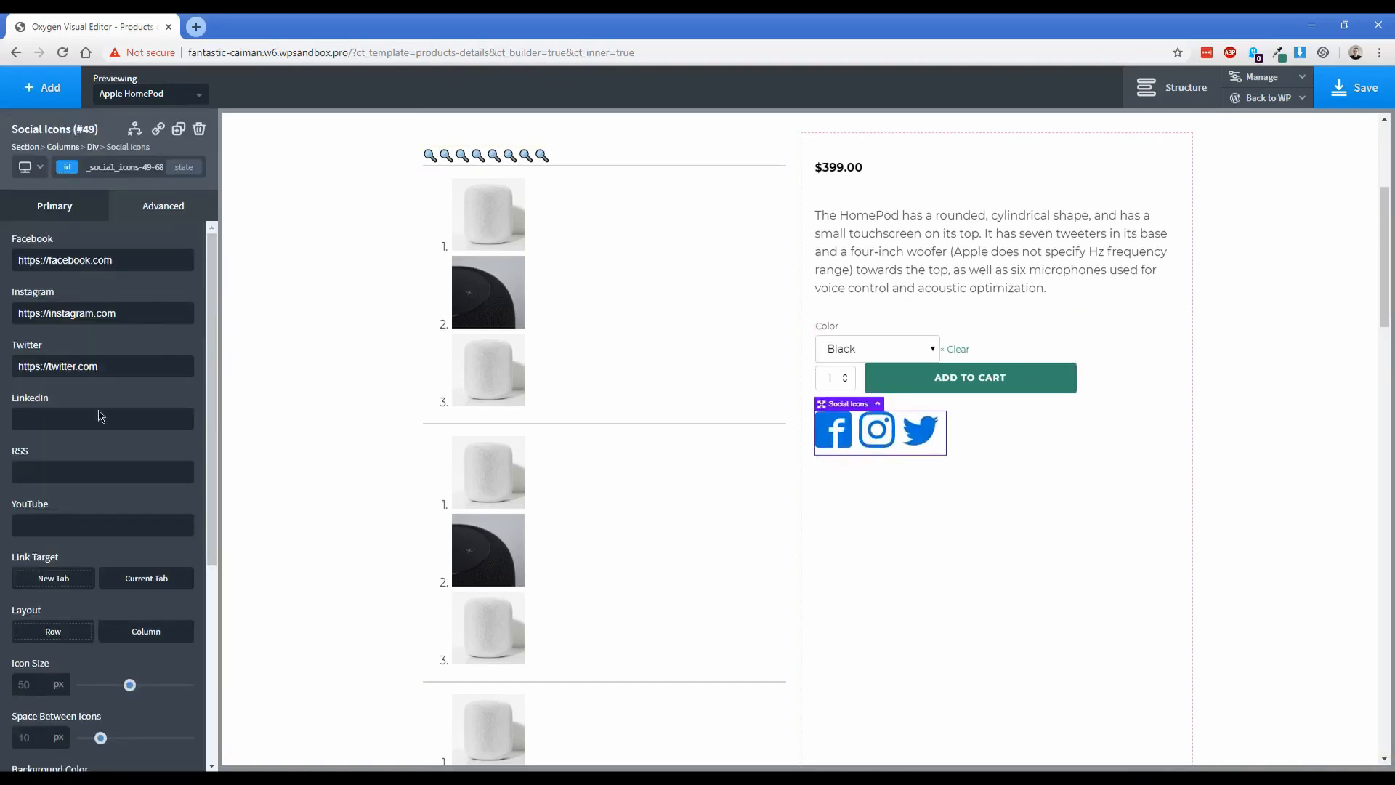
scroll(89, 425, "down", 3)
scroll(87, 431, "down", 3)
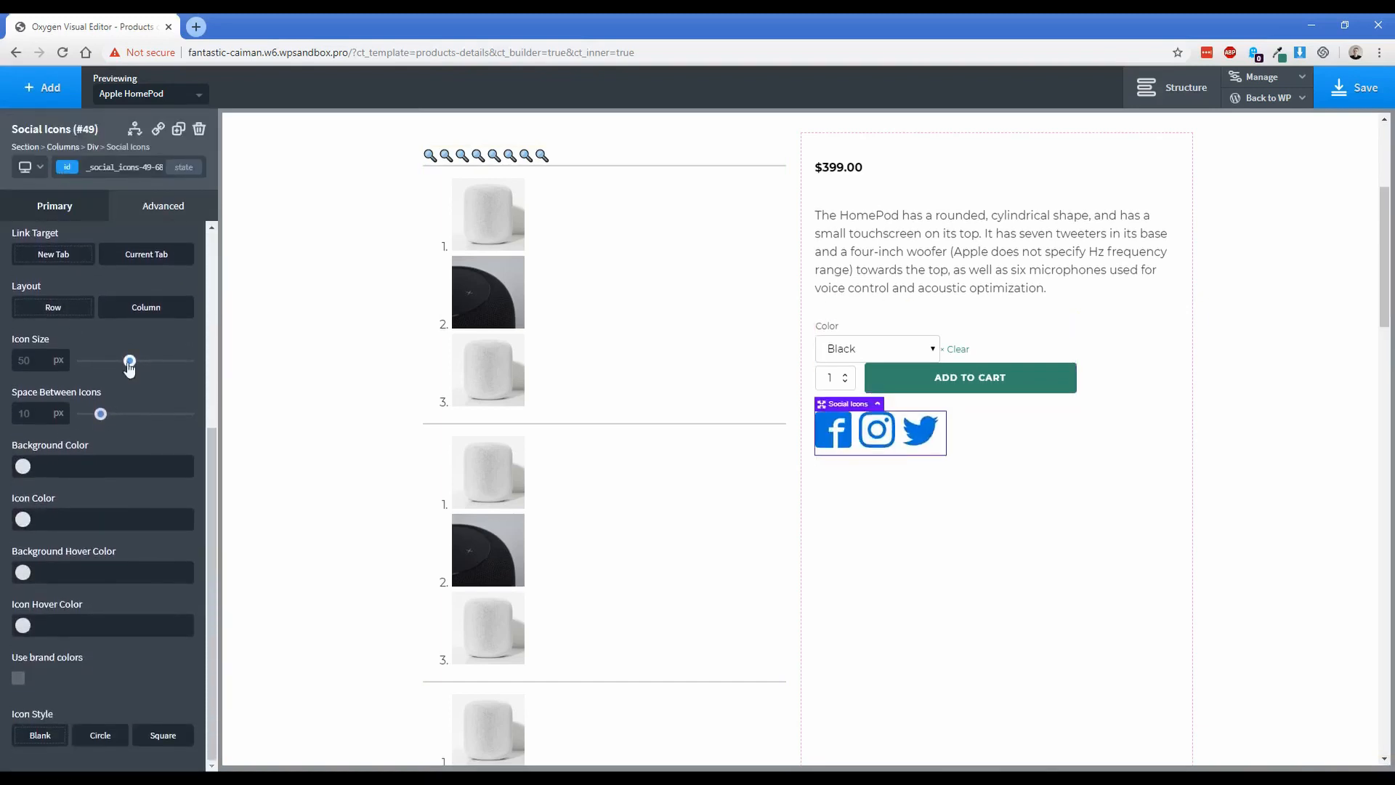
left_click_drag(130, 360, 104, 360)
- Switch the social icons to their brand colours
left_click(16, 681)
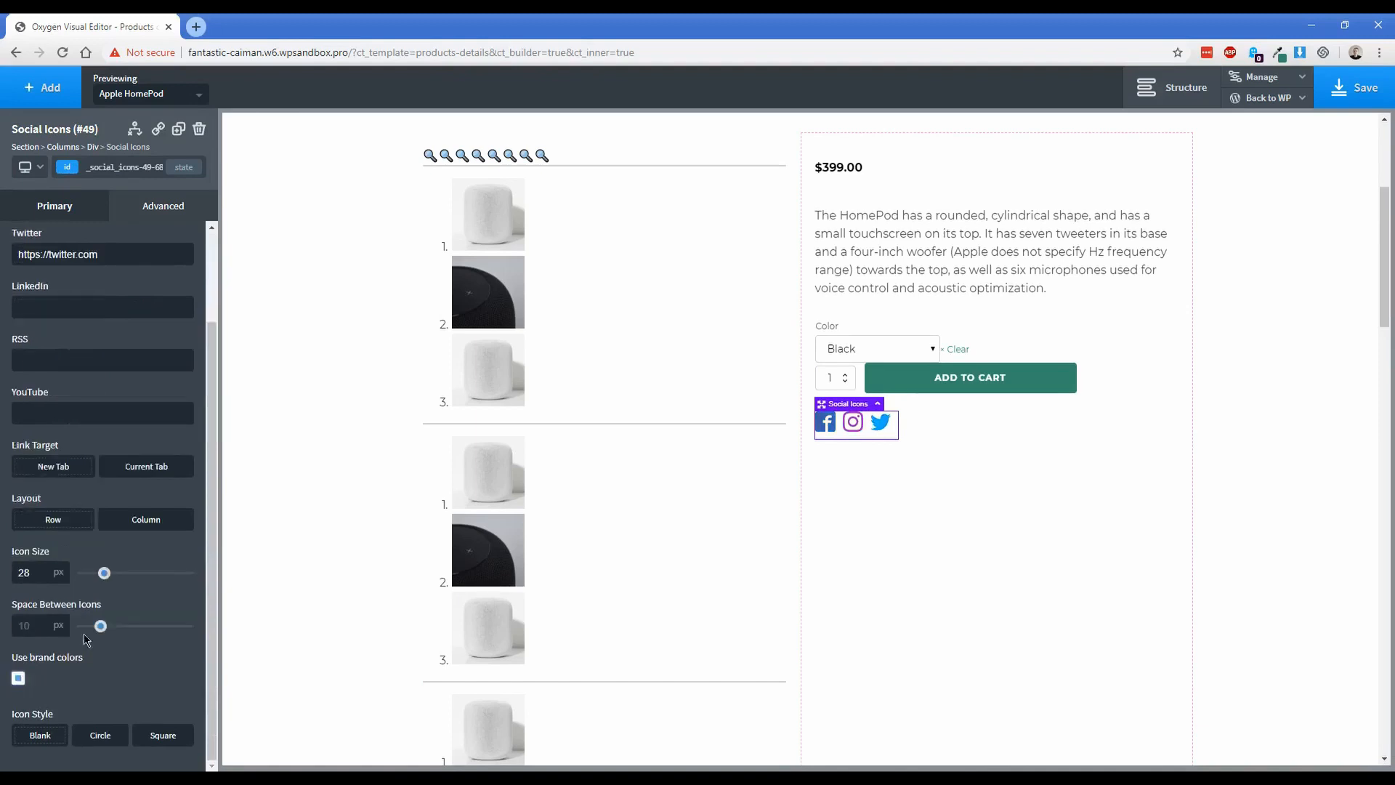
left_click(161, 210)
left_click(154, 288)
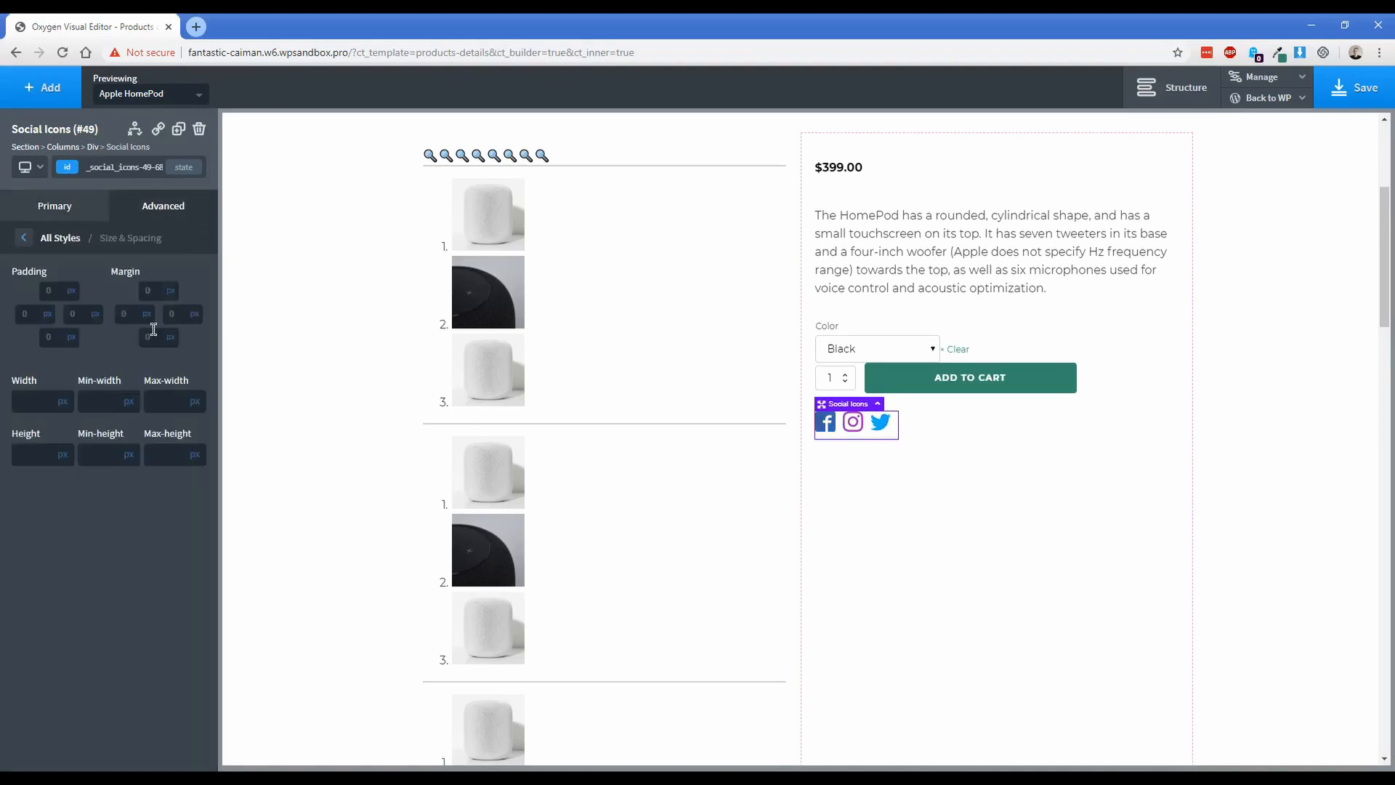
type("25")
left_click(41, 94)
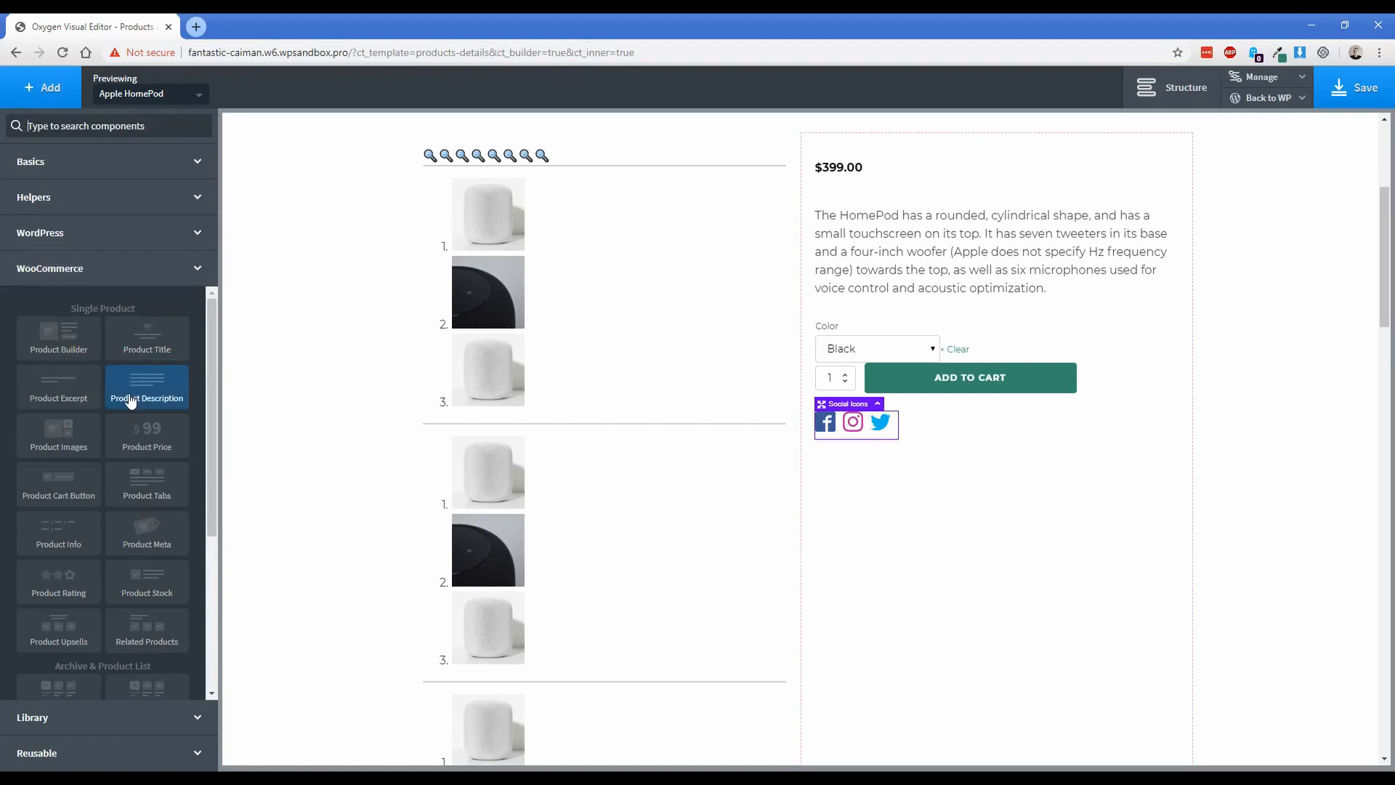
- Add an empty Section below the product columns section
left_click(925, 483)
scroll(926, 484, "down", 1)
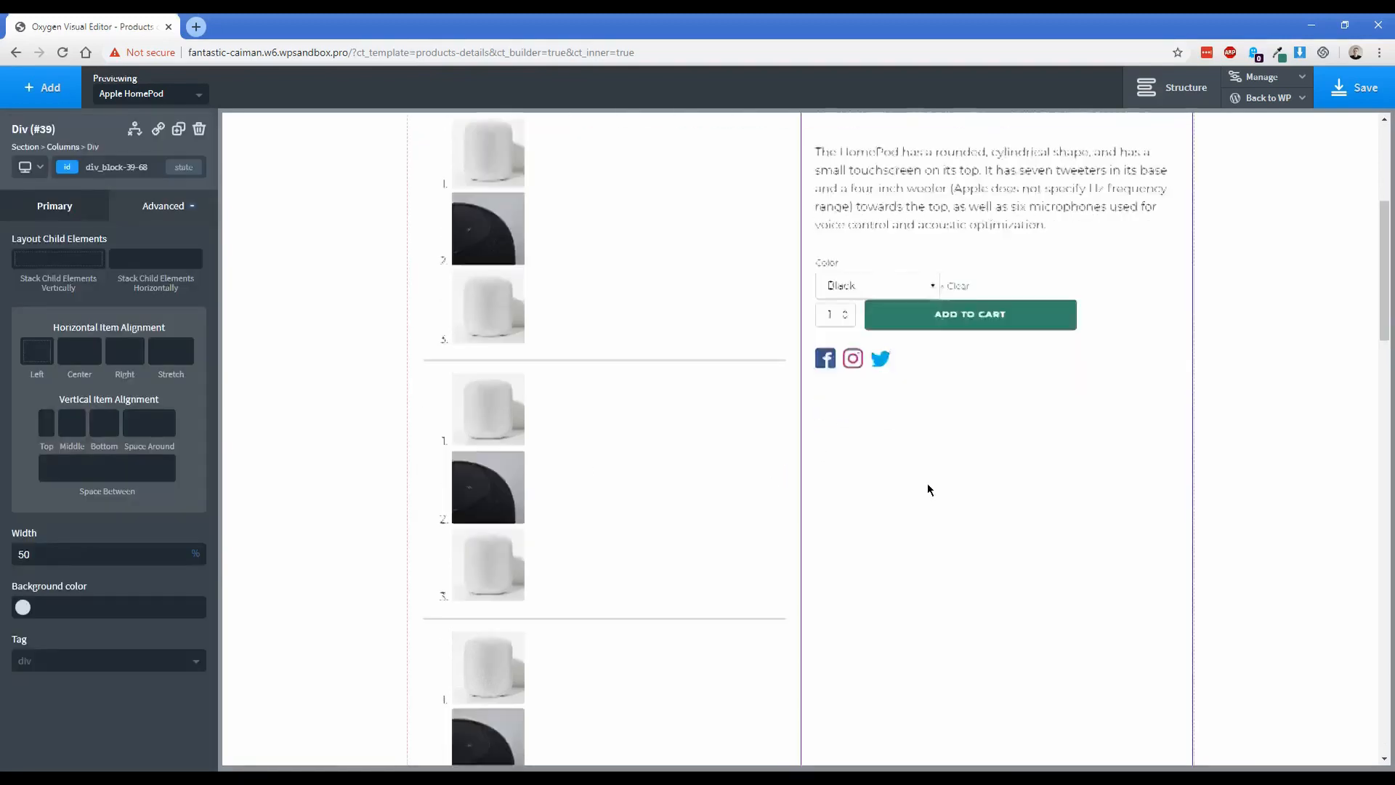
scroll(390, 371, "down", 1)
scroll(342, 321, "down", 2)
scroll(530, 415, "down", 1)
scroll(588, 448, "down", 1)
scroll(587, 443, "down", 2)
scroll(586, 430, "down", 3)
scroll(577, 403, "down", 3)
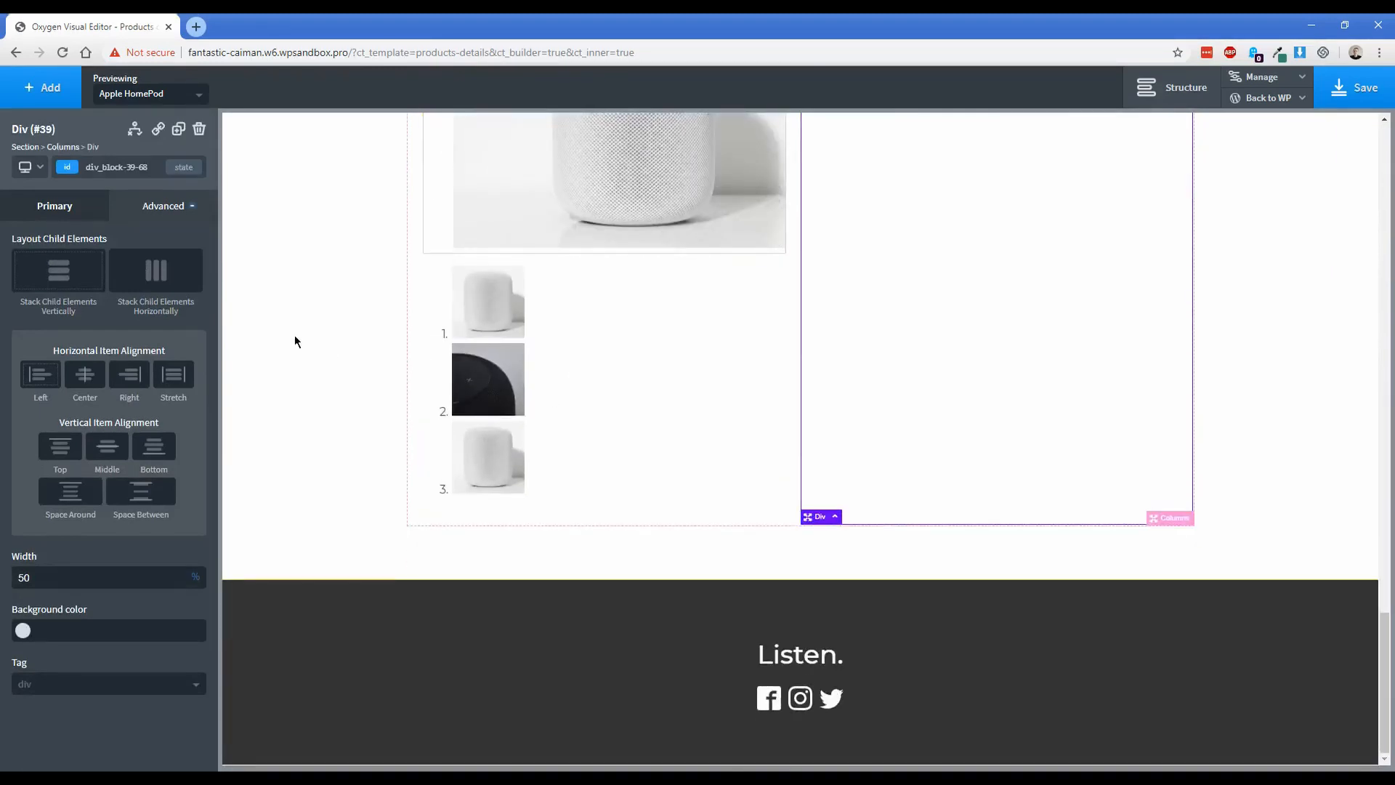
left_click(279, 318)
left_click(43, 88)
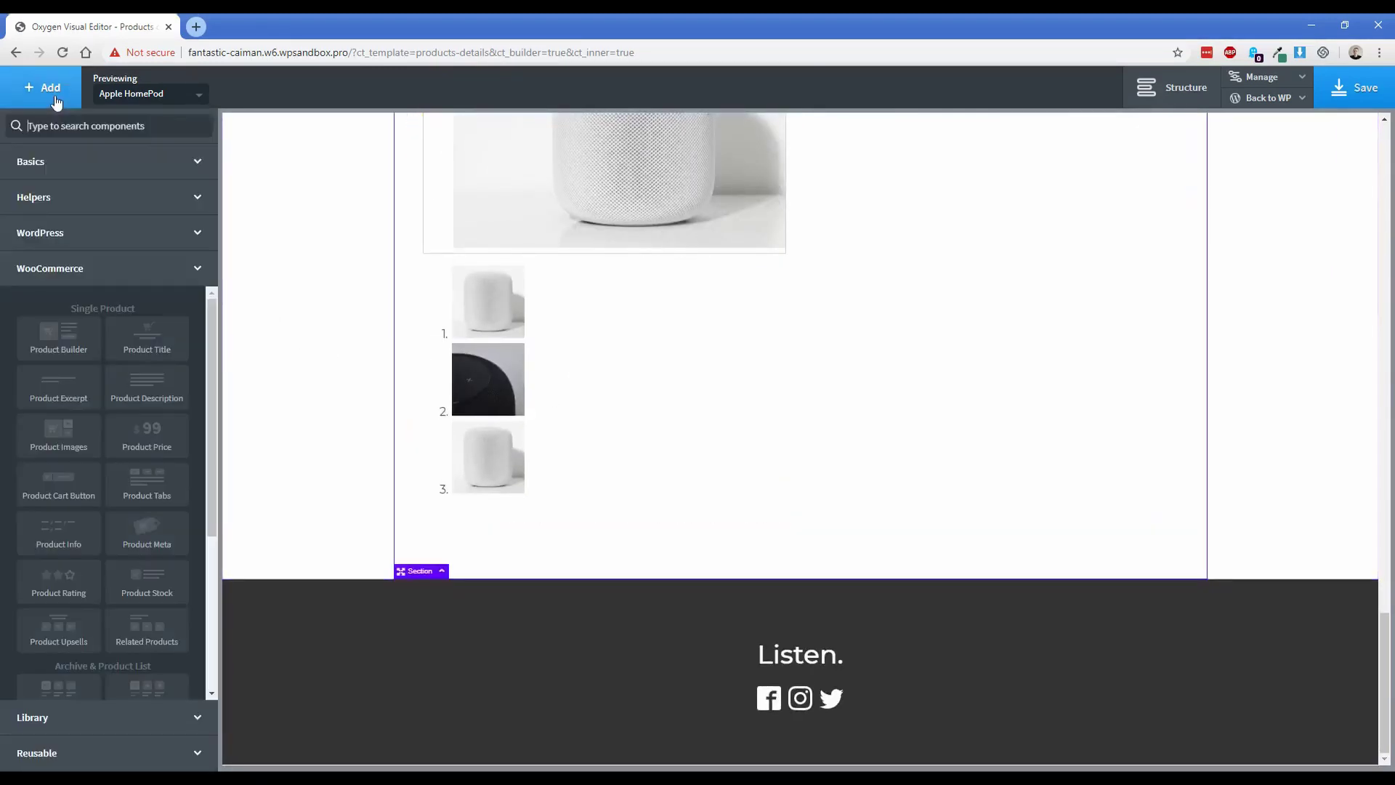
left_click(61, 167)
left_click(63, 234)
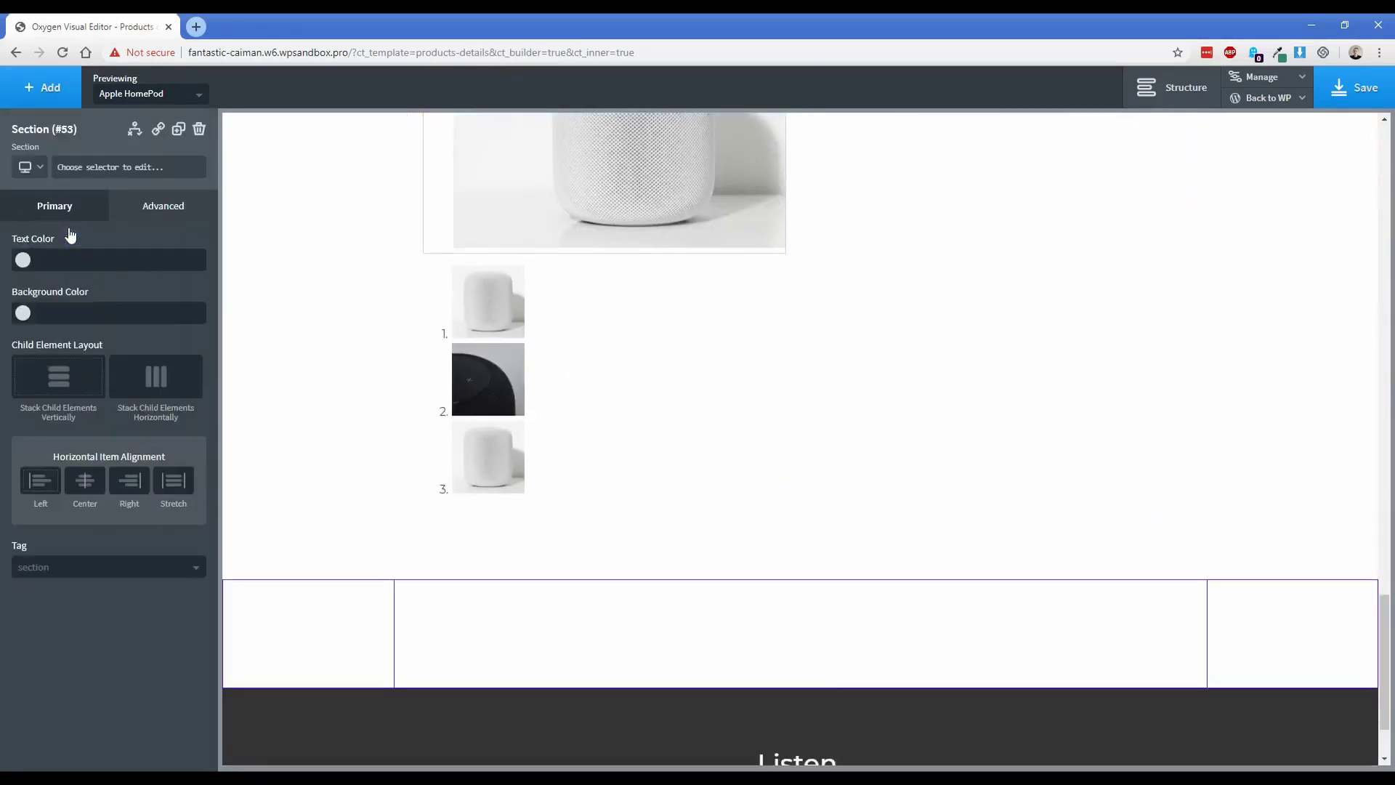
- Place the full Product Description in the new section and save the template
left_click(43, 88)
left_click(81, 676)
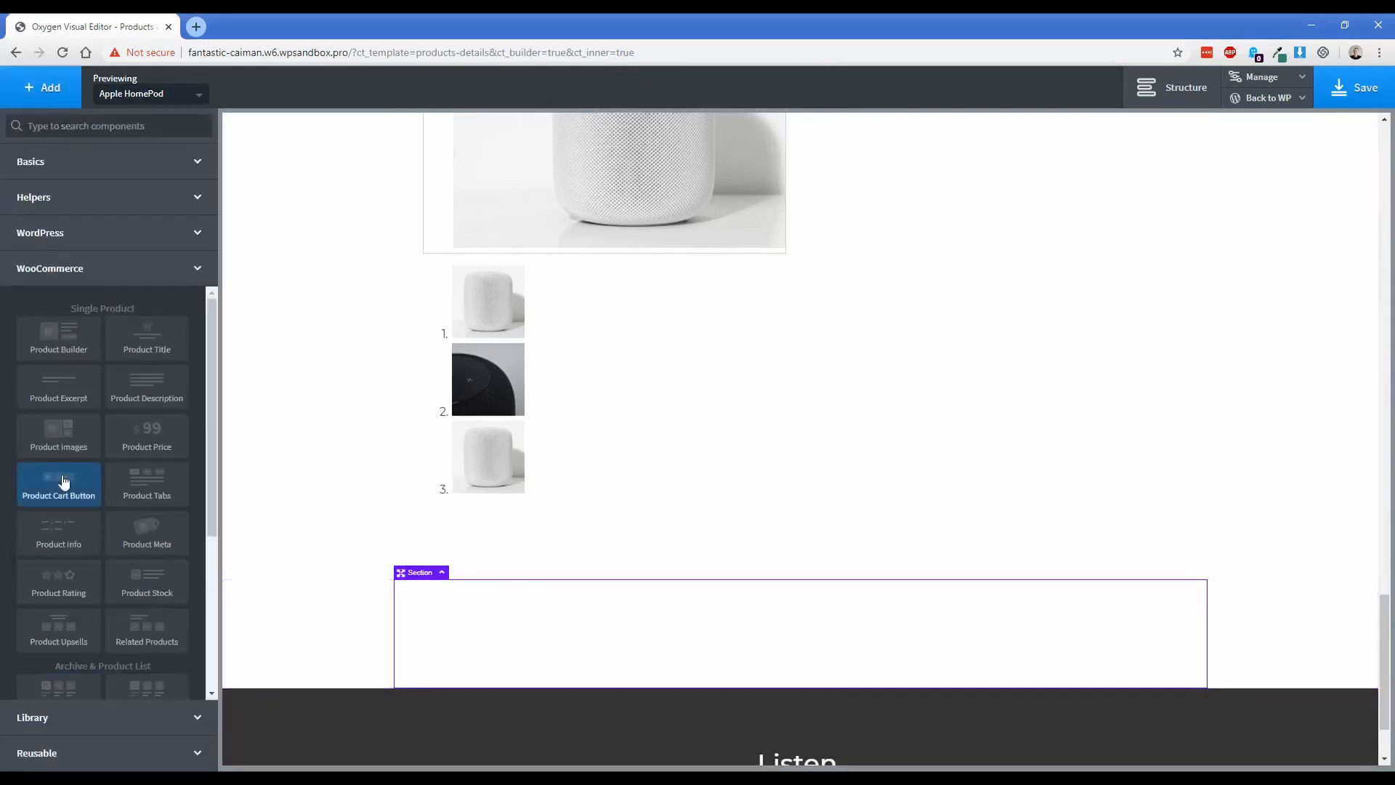
left_click(145, 387)
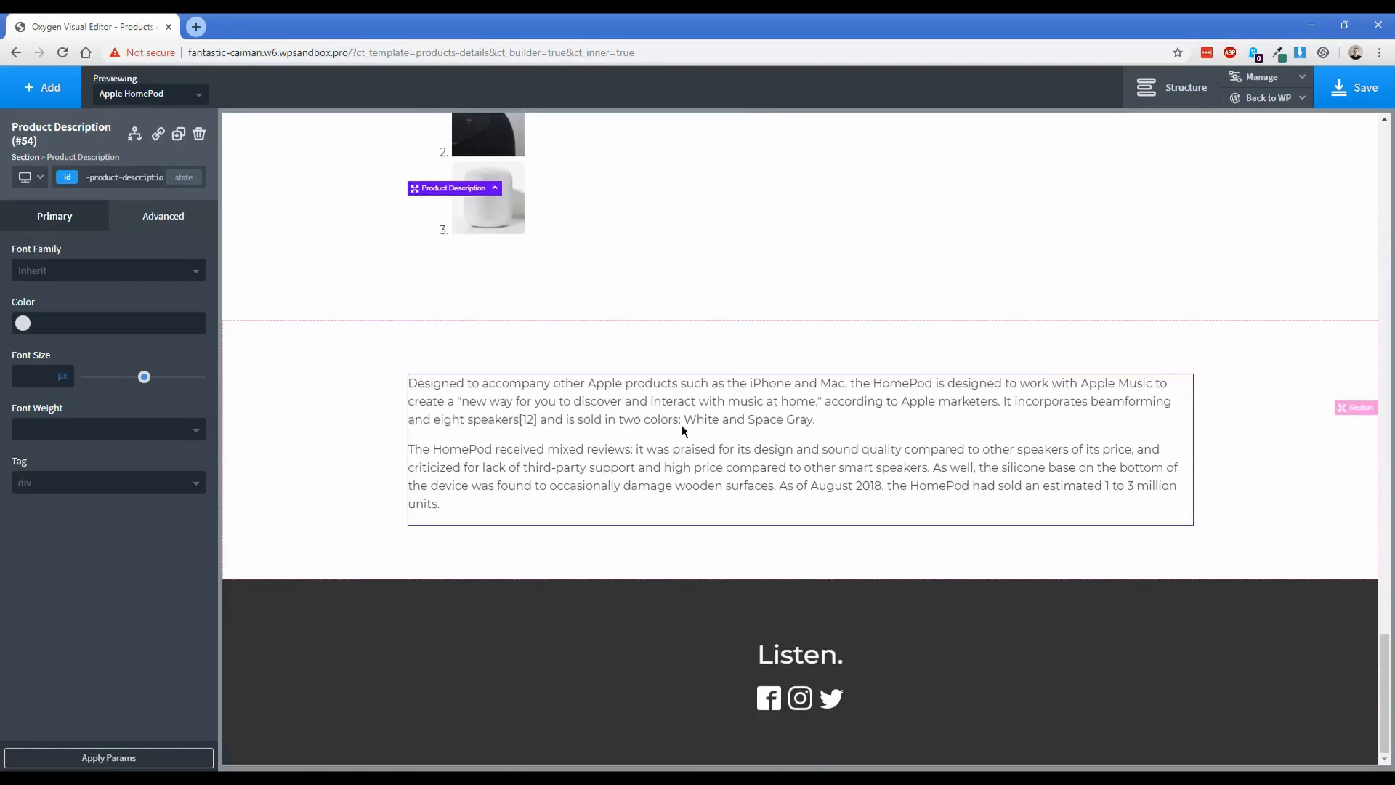
left_click(1366, 98)
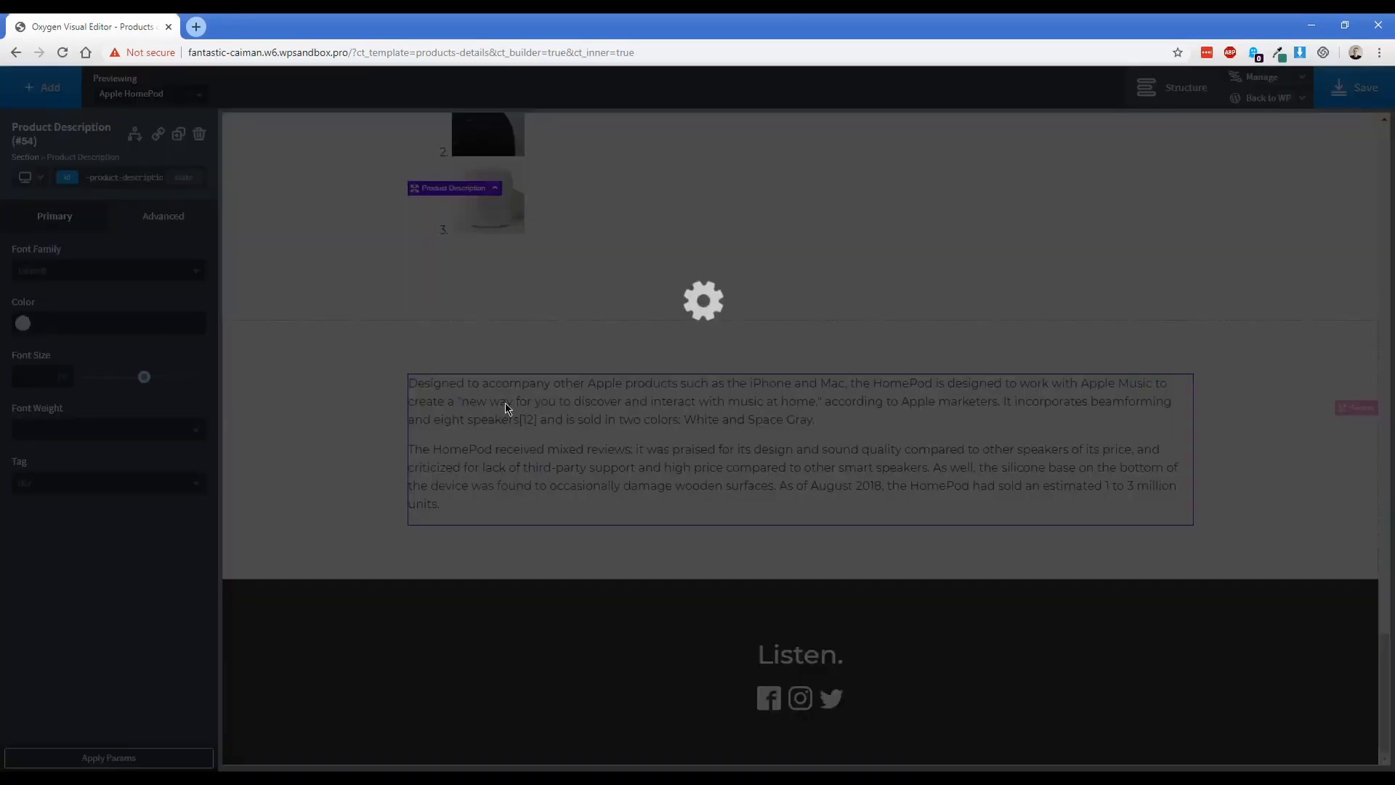
mouse_move(1268, 97)
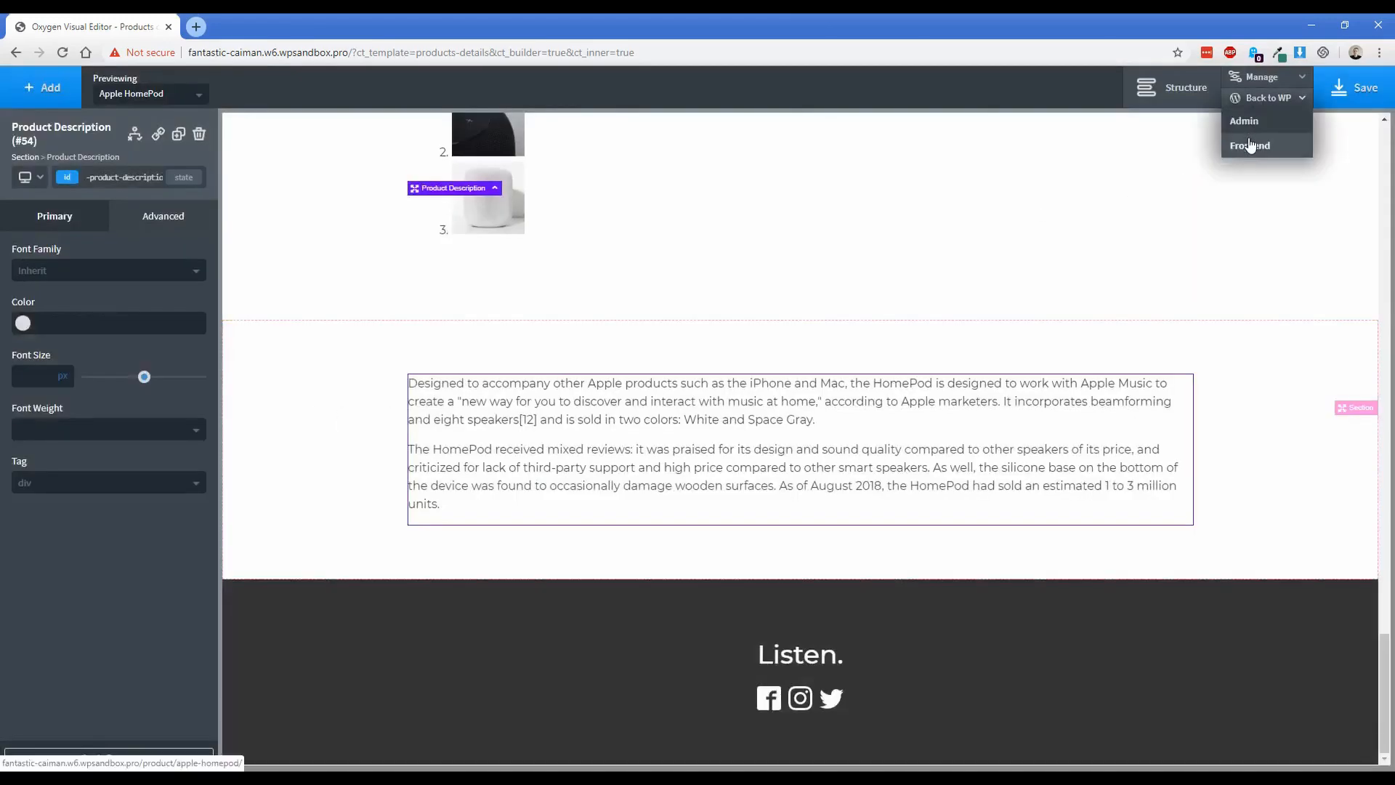
- Preview the live HomePod page, pick White then Black in the Color dropdown, and return to the editor
left_click(1254, 145)
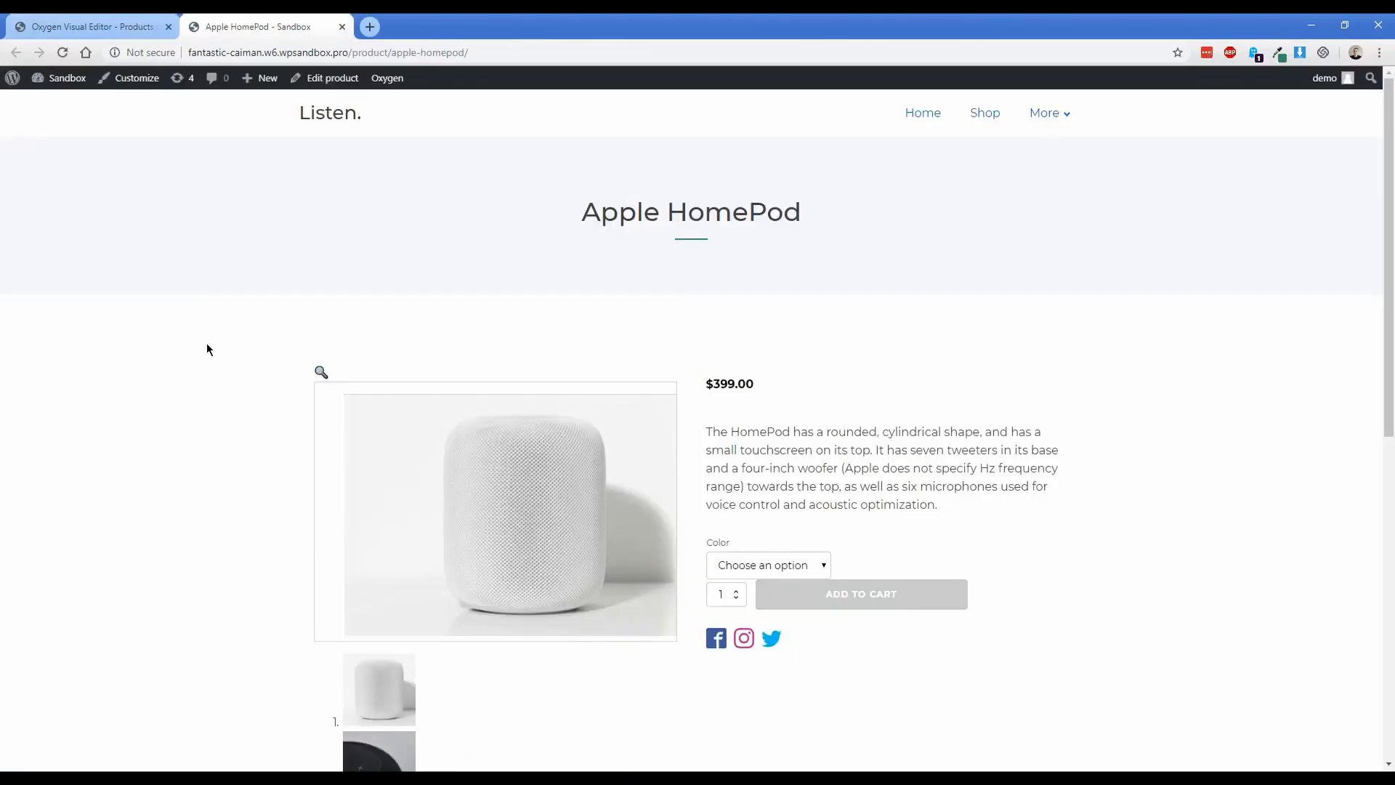
scroll(207, 349, "down", 1)
scroll(206, 351, "down", 2)
scroll(206, 353, "down", 2)
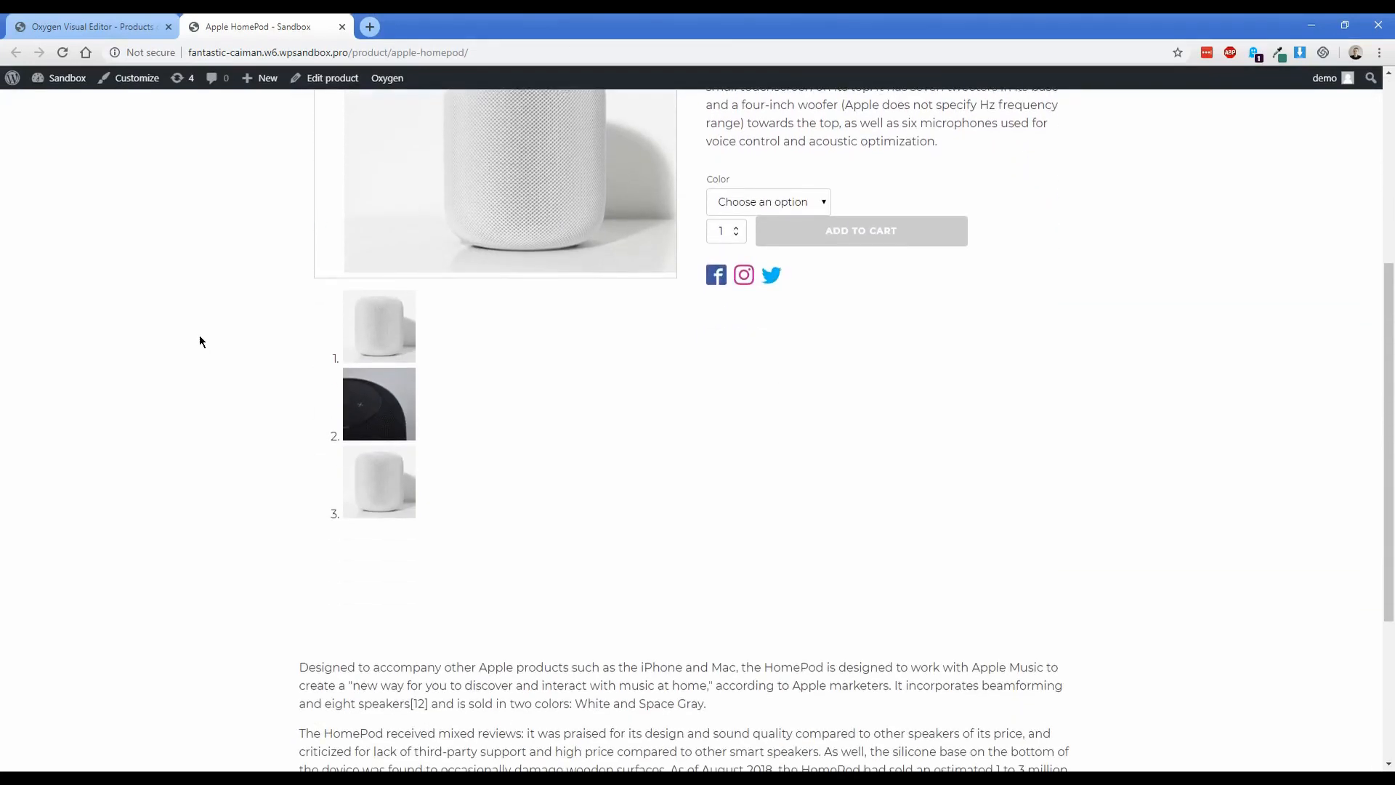
scroll(218, 342, "up", 1)
scroll(218, 340, "up", 2)
scroll(219, 341, "up", 2)
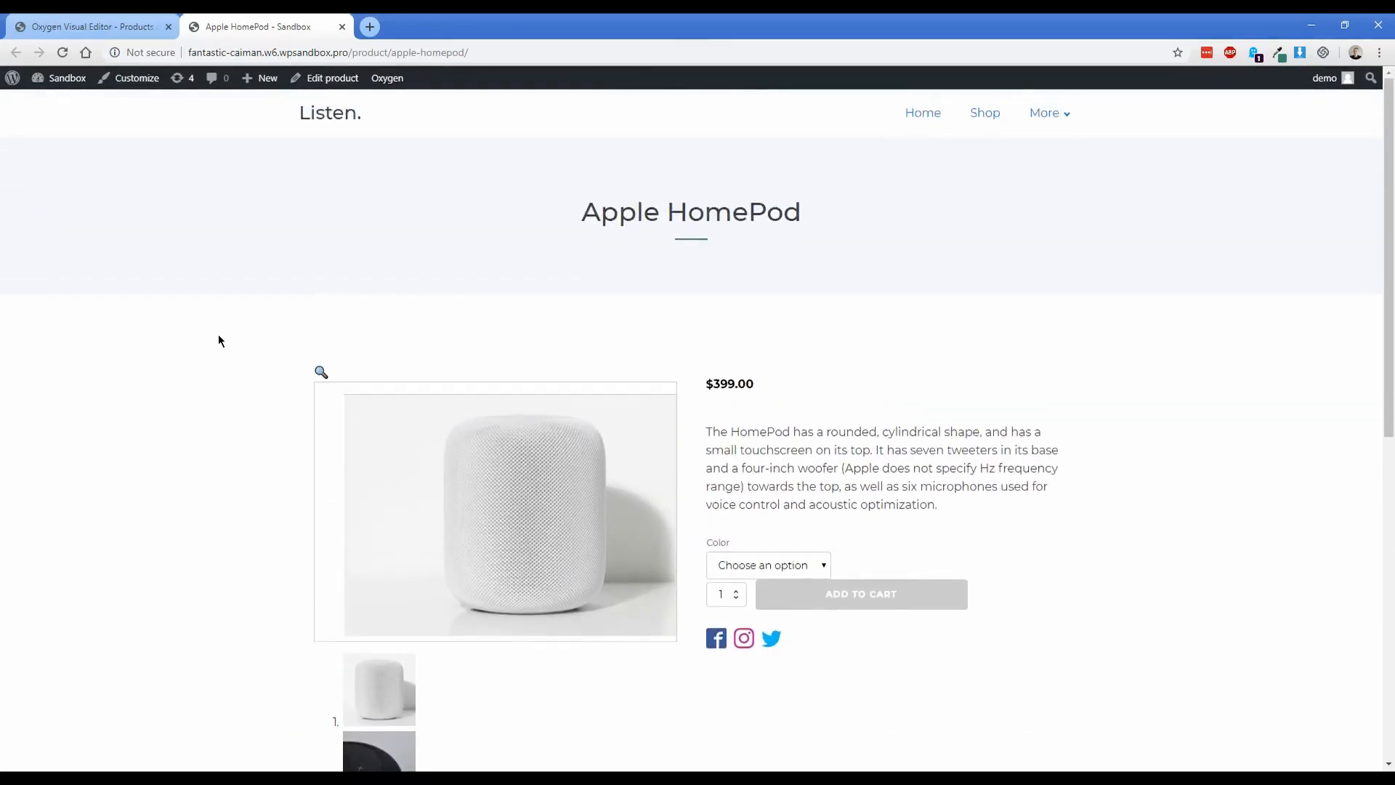
scroll(218, 341, "down", 1)
left_click(781, 493)
left_click(761, 534)
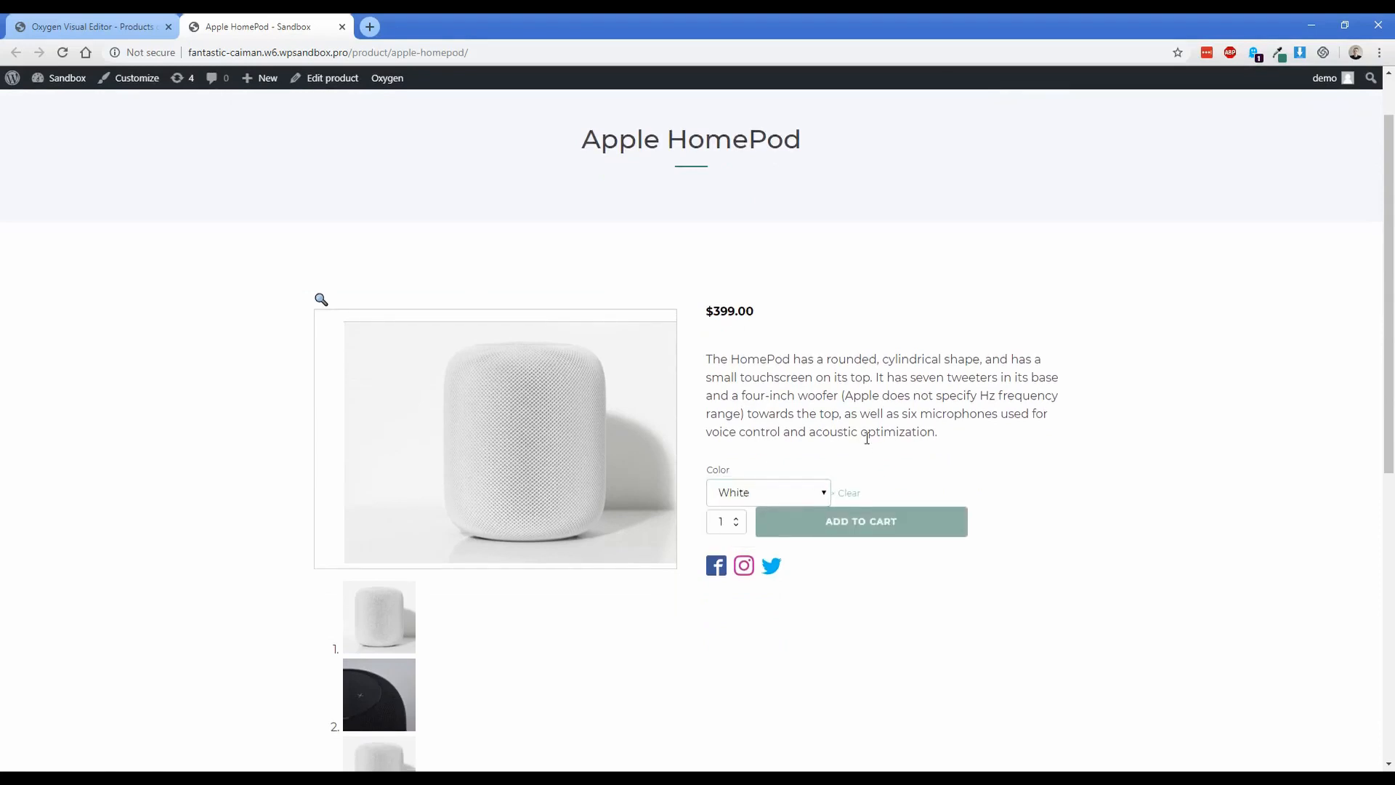
left_click(769, 500)
left_click(749, 540)
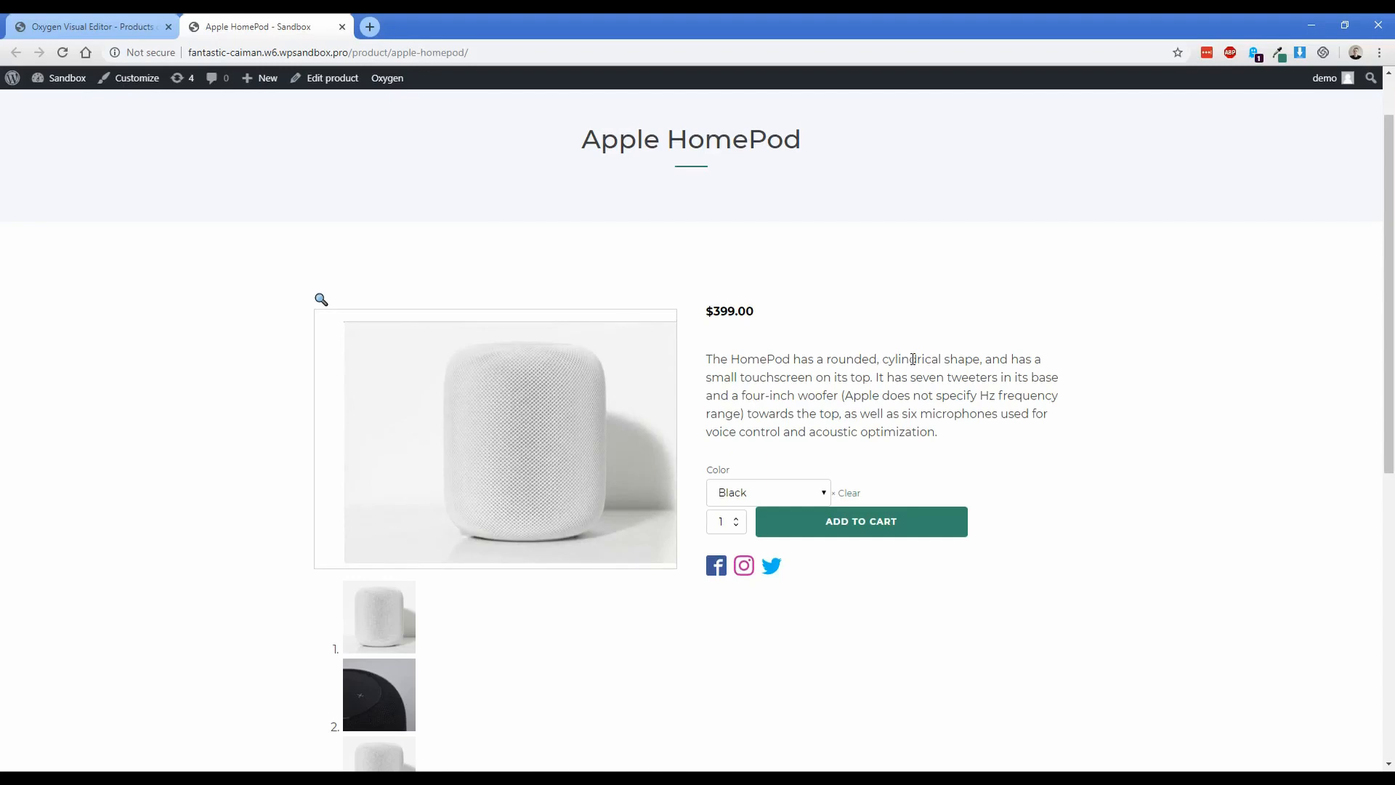
scroll(912, 359, "up", 1)
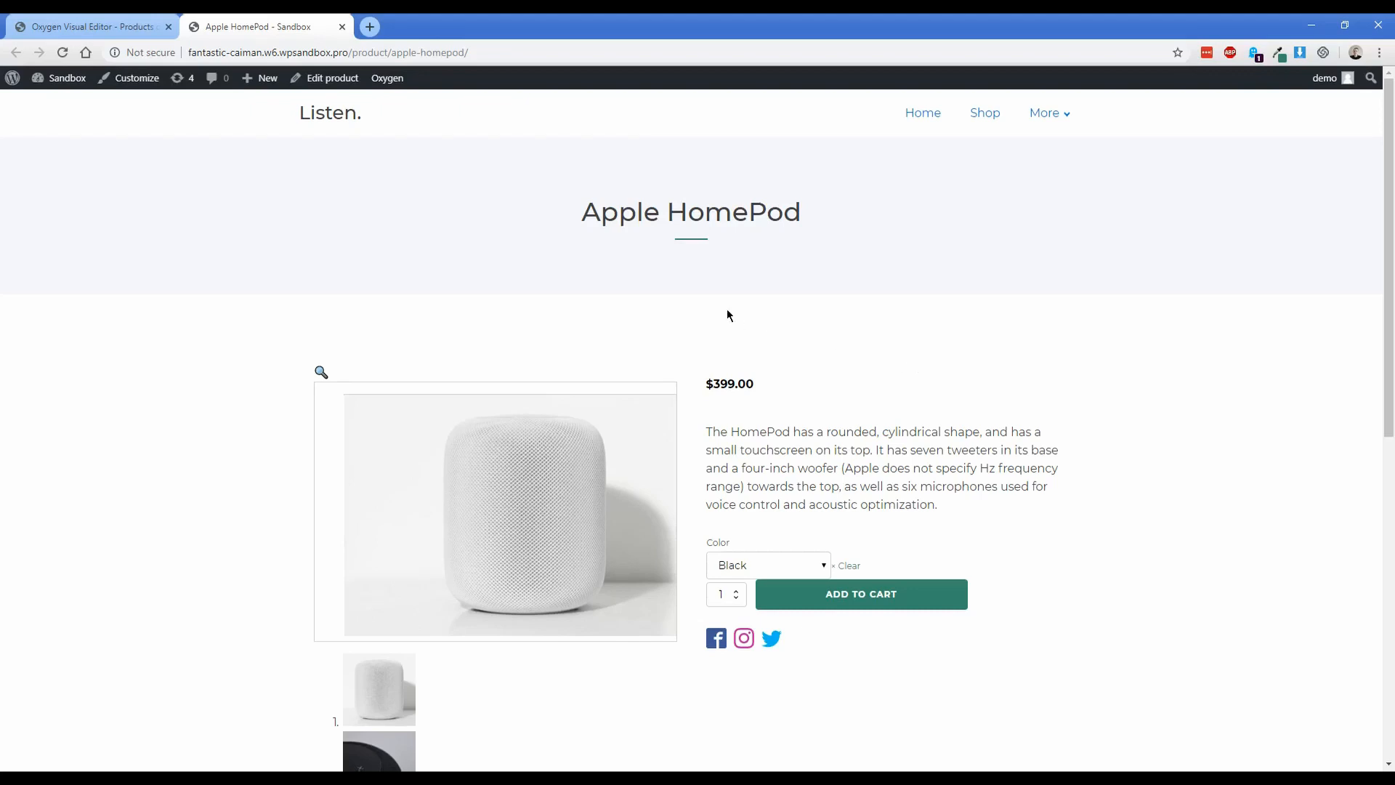
left_click(109, 26)
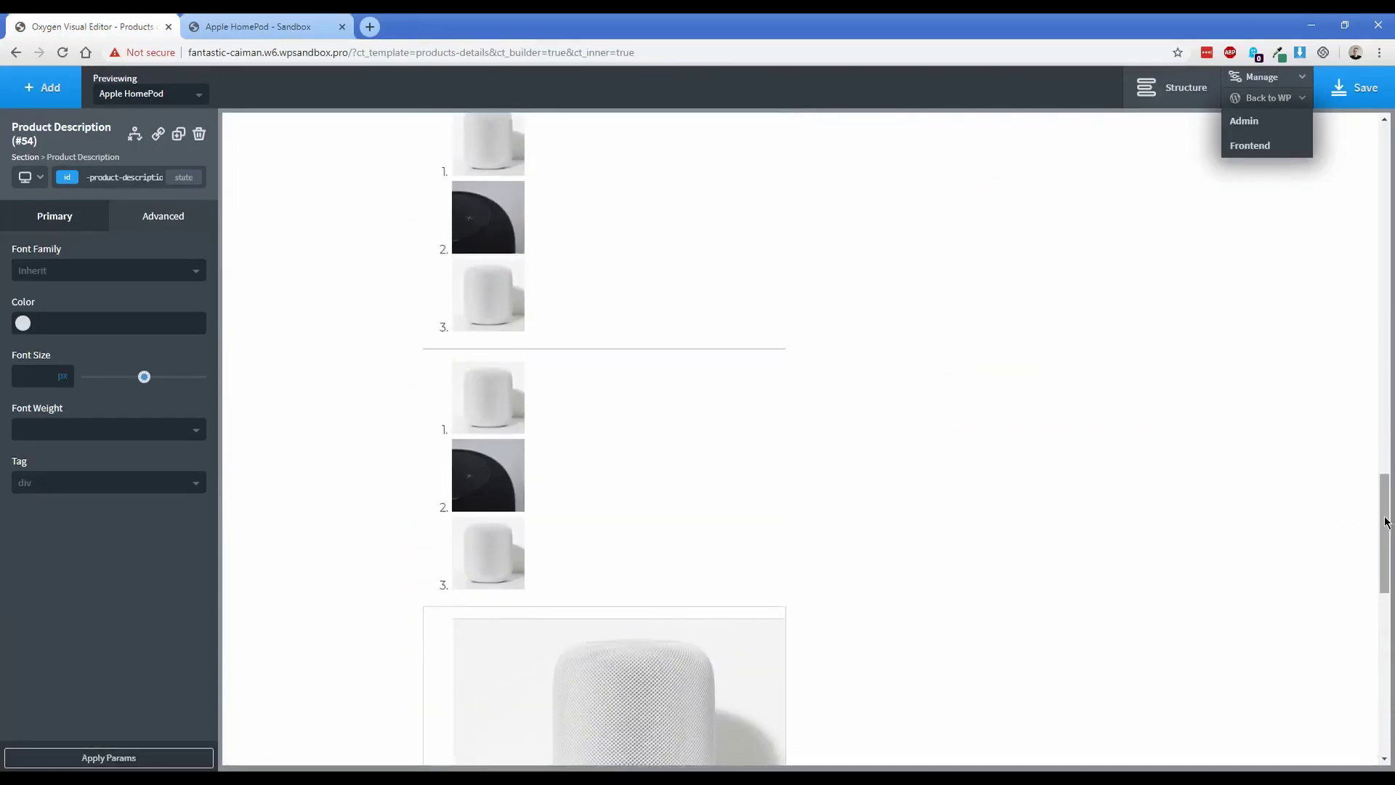
left_click_drag(1386, 525, 1374, 185)
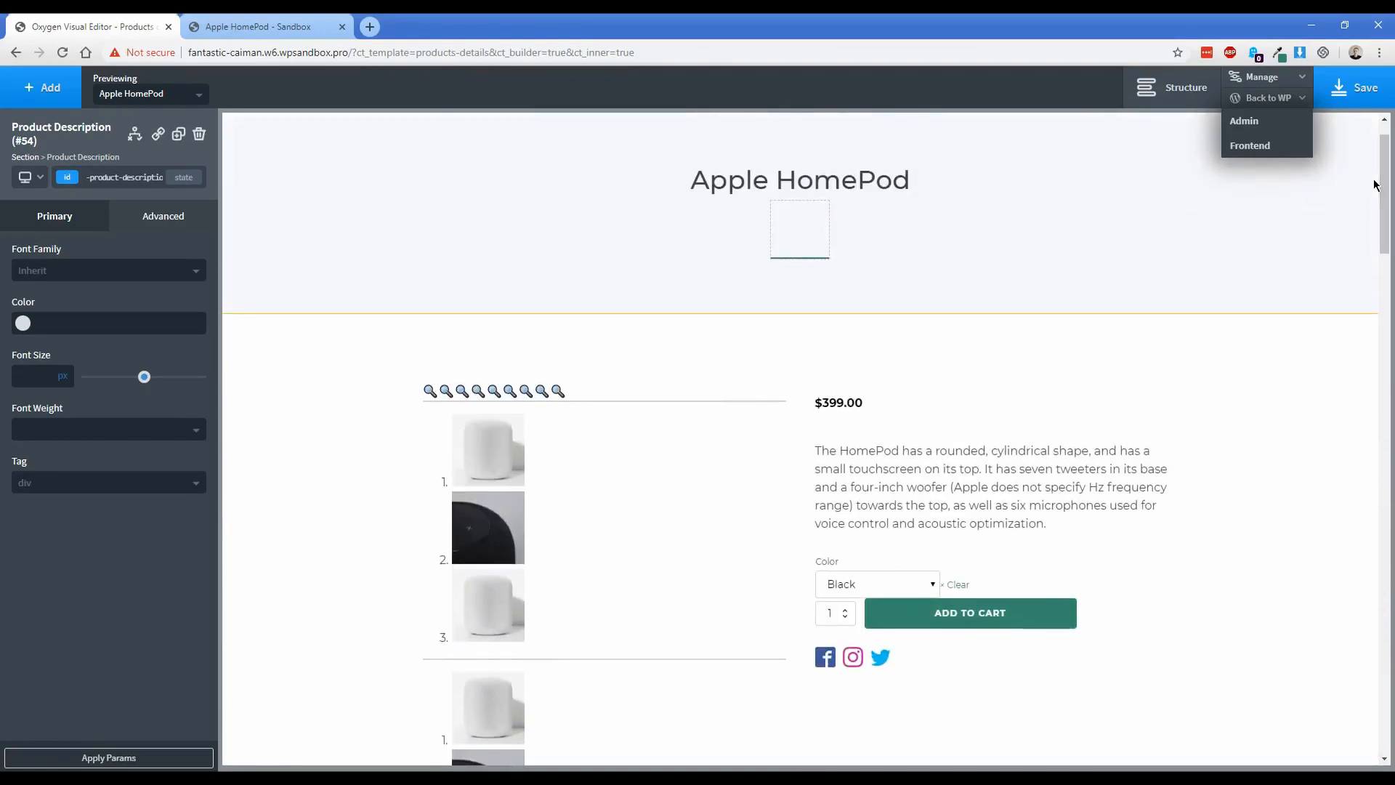
mouse_move(1264, 76)
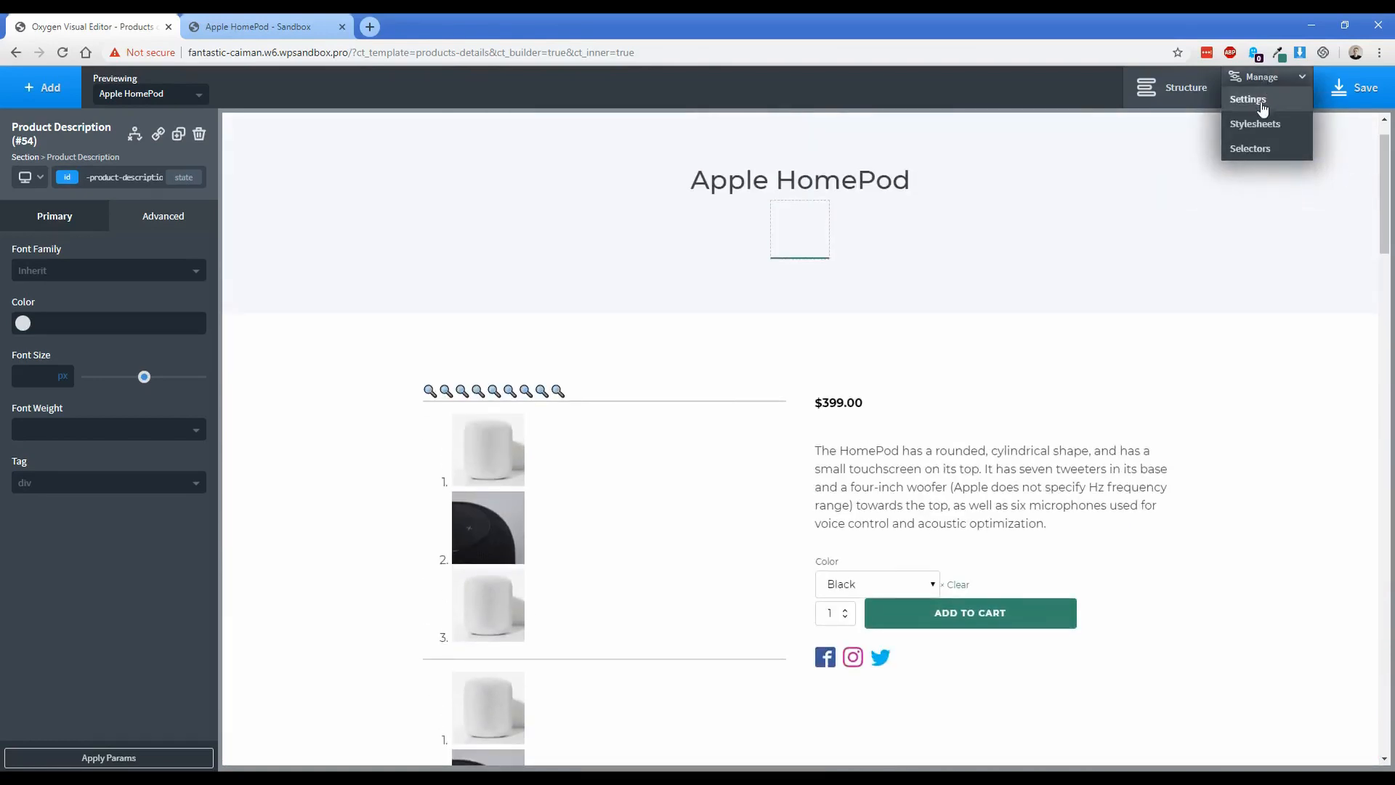
- Set the WooCommerce Primary CTA button colour to blue #1d65c4 in Global Styles
left_click(1249, 99)
left_click(1282, 257)
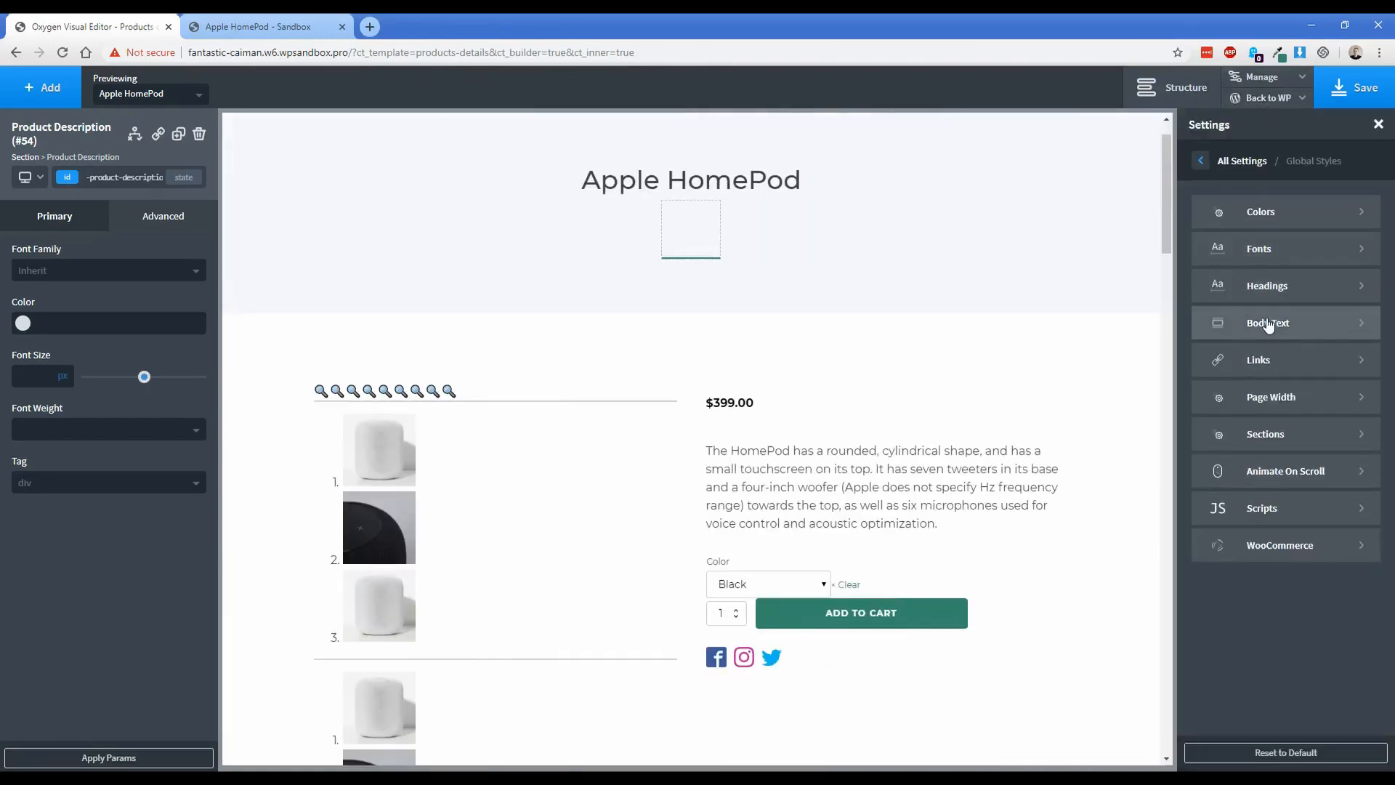
left_click(1279, 545)
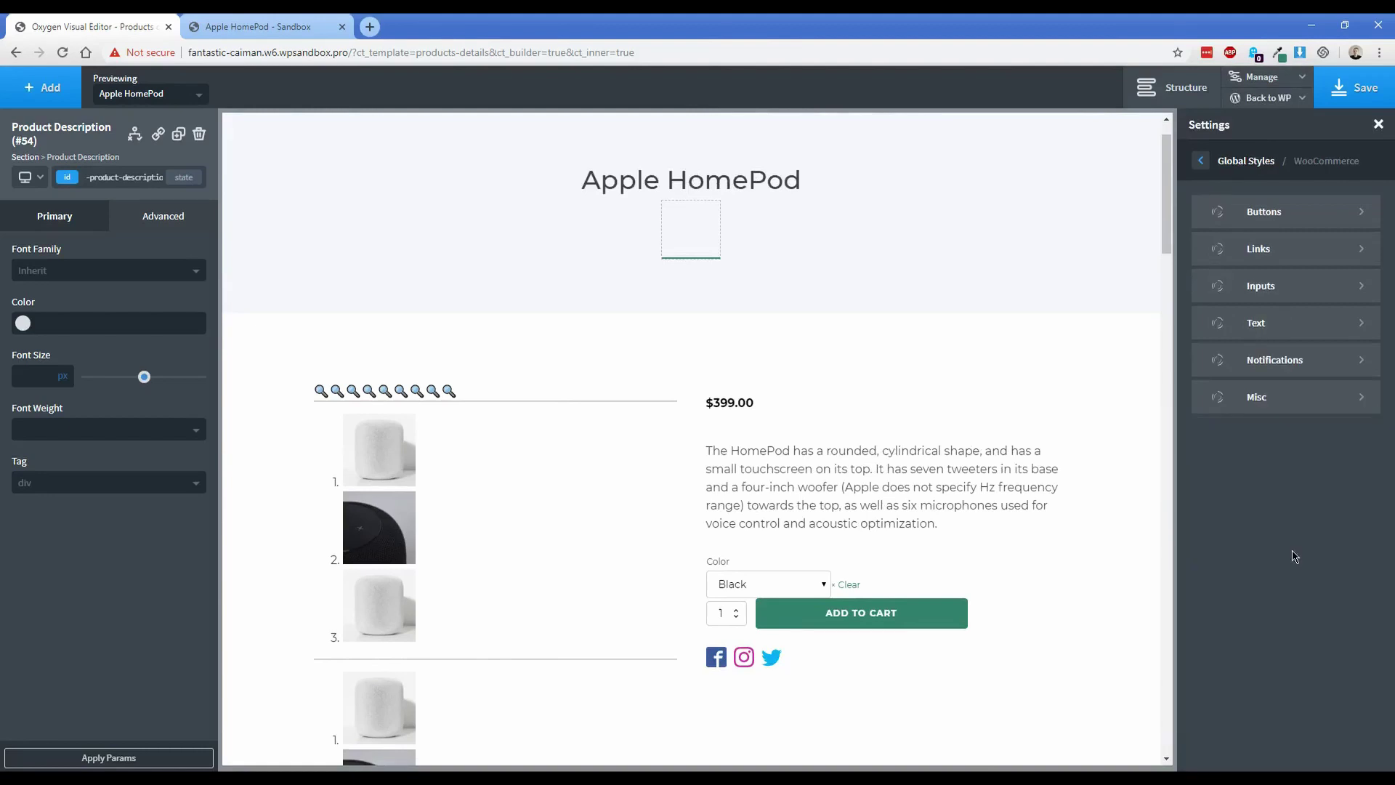
left_click(1265, 214)
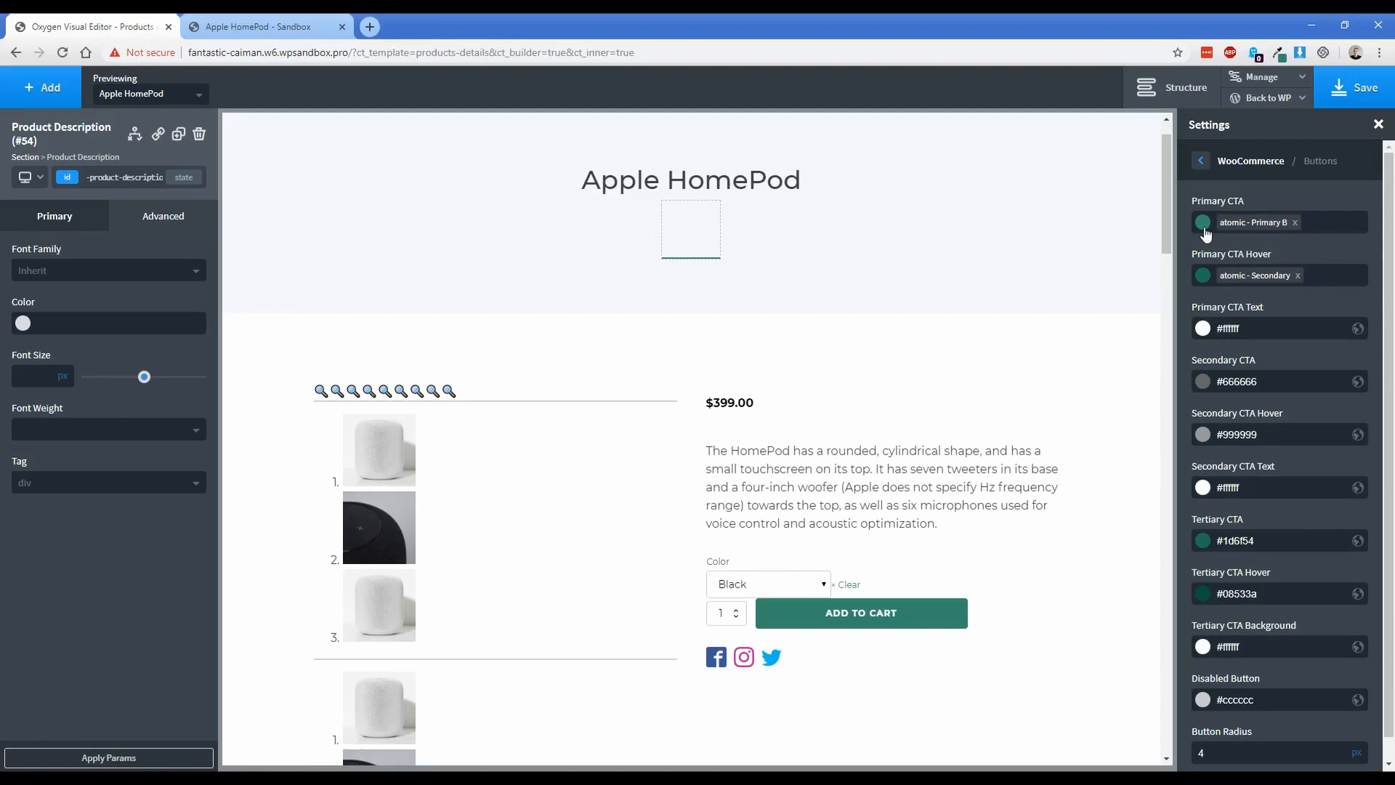
left_click(1204, 223)
left_click(1259, 257)
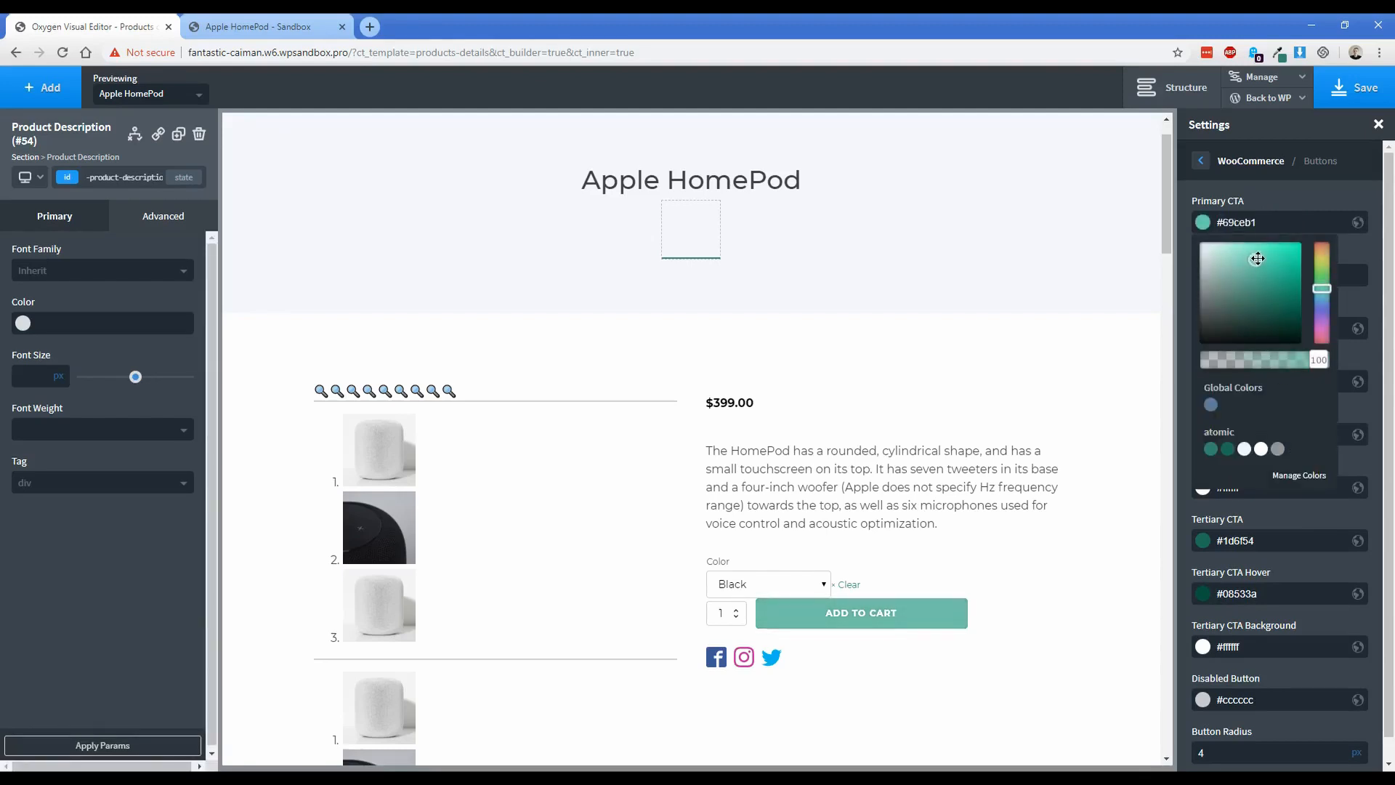
left_click_drag(1258, 257, 1250, 328)
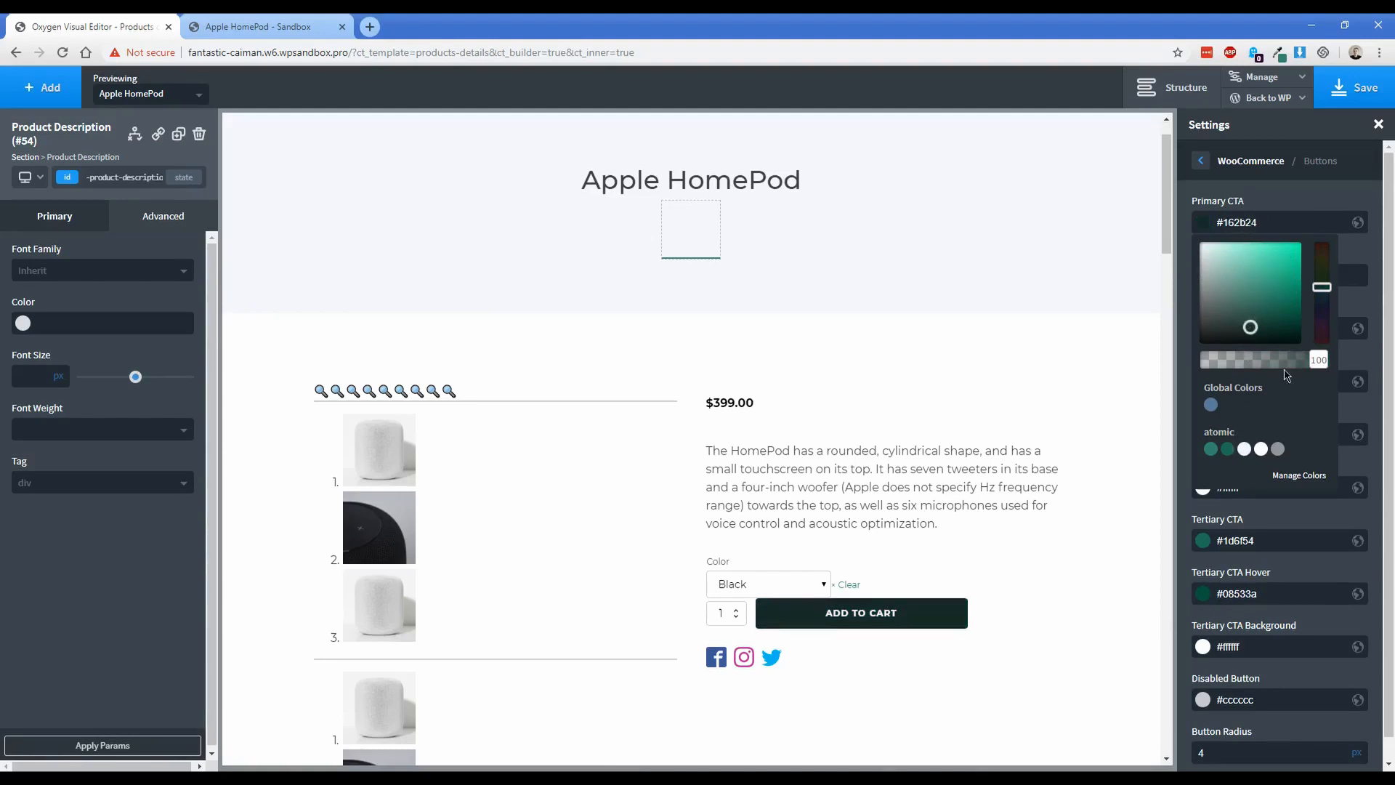
left_click_drag(1321, 287, 1321, 301)
left_click(1286, 266)
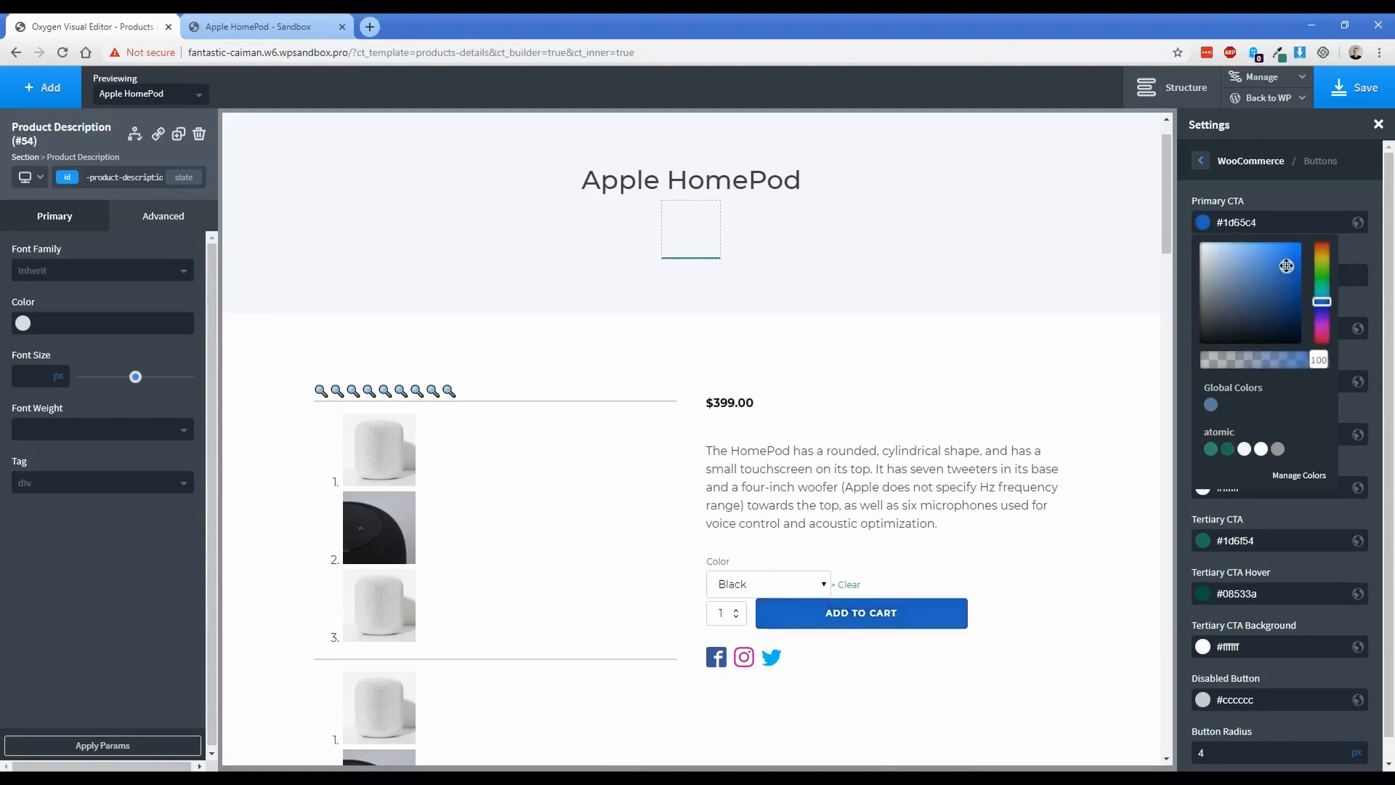
left_click(1267, 206)
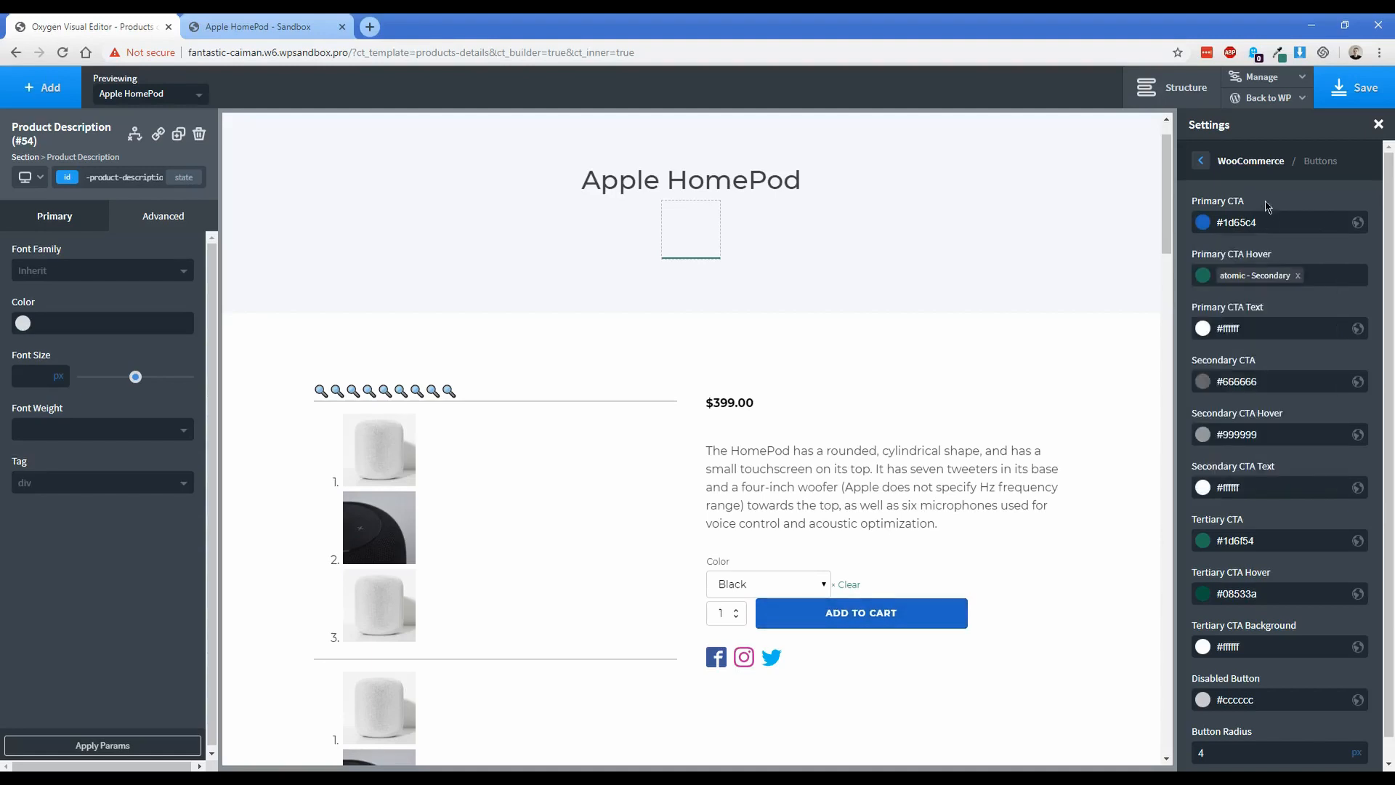
- Save the template and reload the live product page to see the new button colour
left_click(1202, 161)
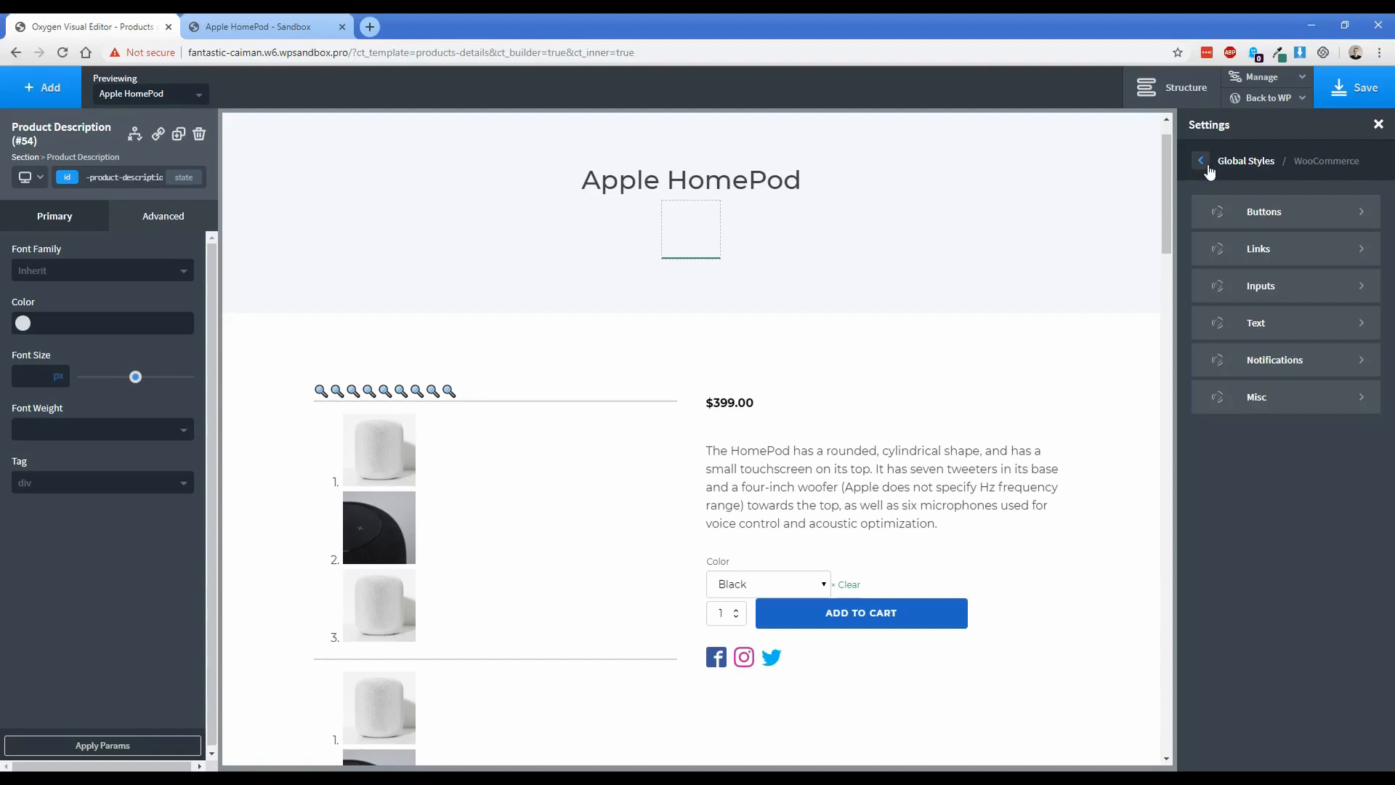
left_click(1343, 92)
left_click(250, 27)
left_click(63, 52)
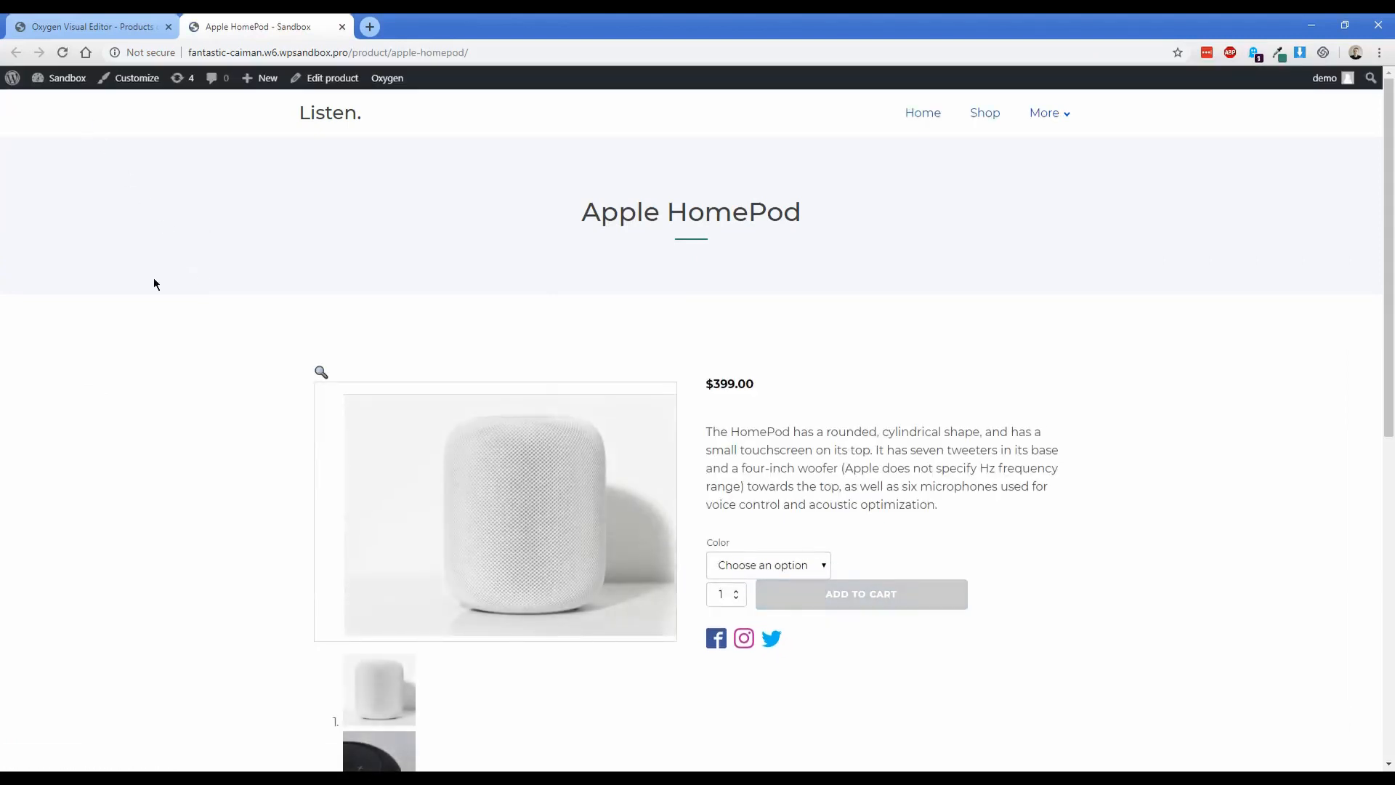